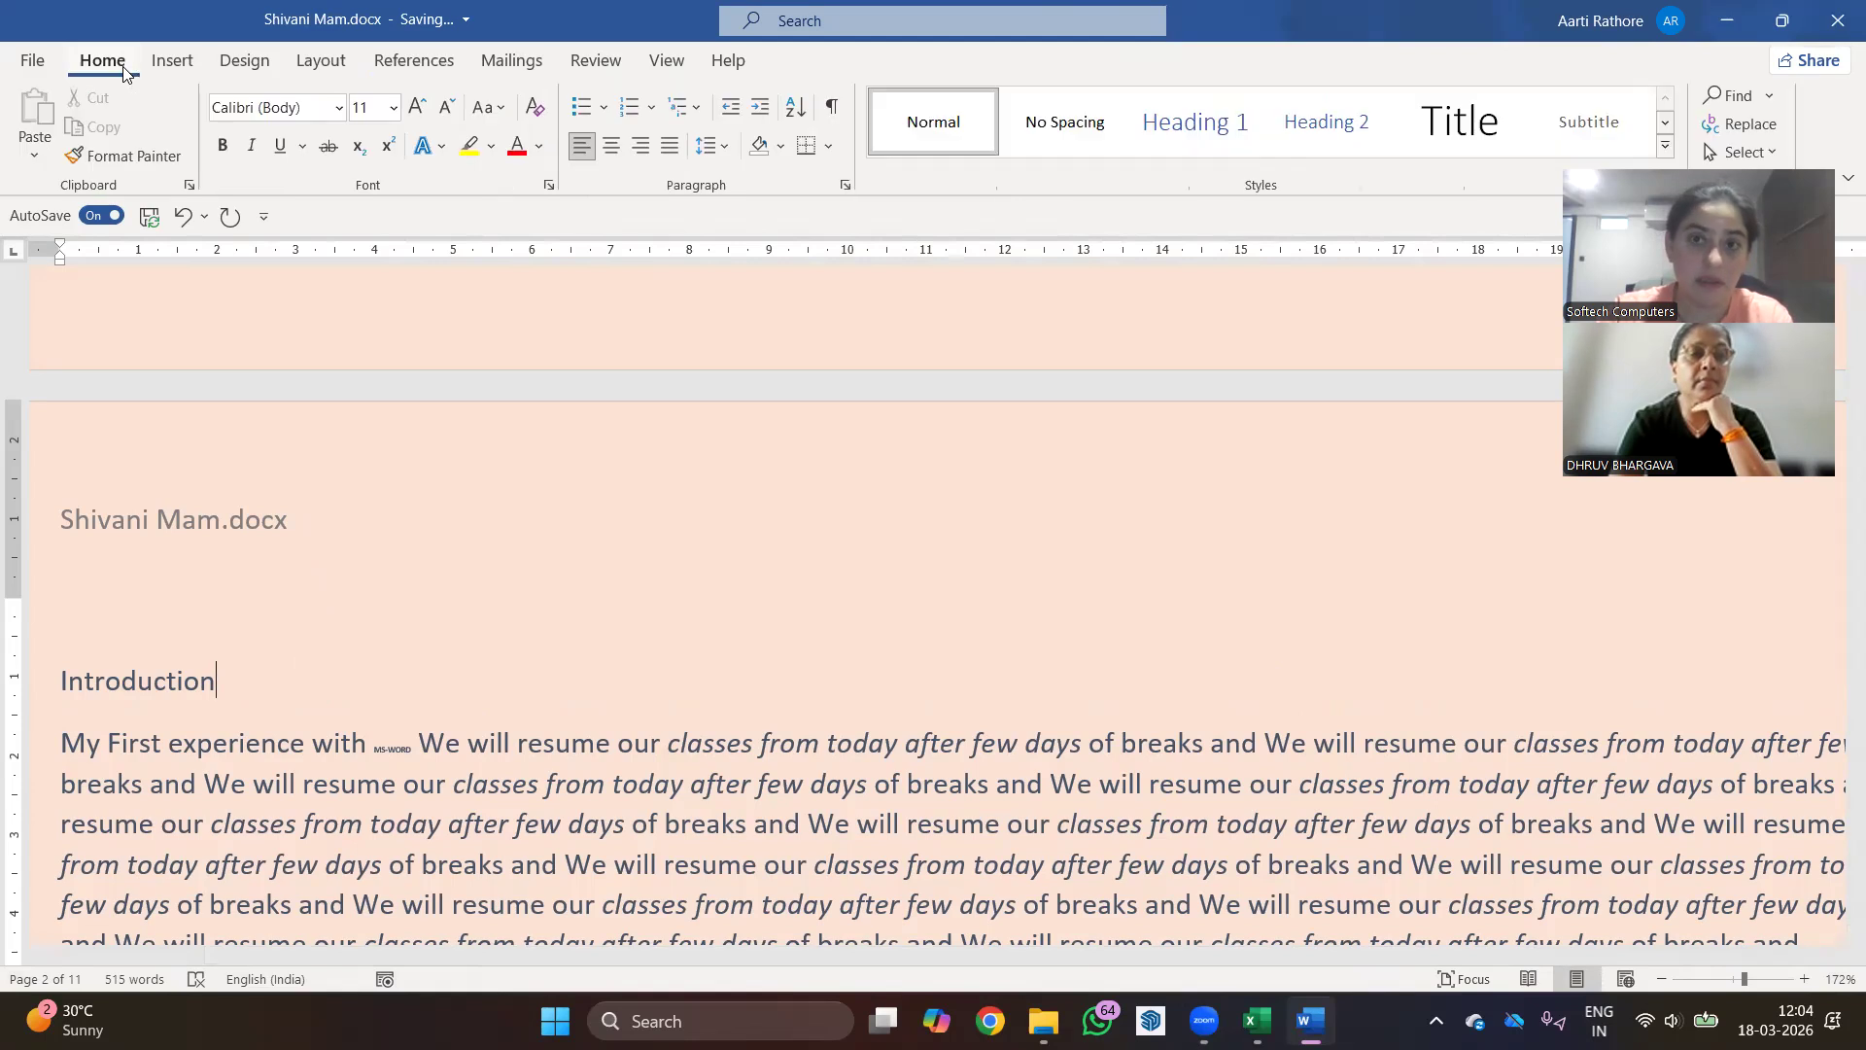
- Style "Introduction" as Heading 1 and split the paragraph beneath it after its fifth line's second "breaks and", leaving blank lines between the parts
left_click(1161, 135)
scroll(171, 838, "down", 4)
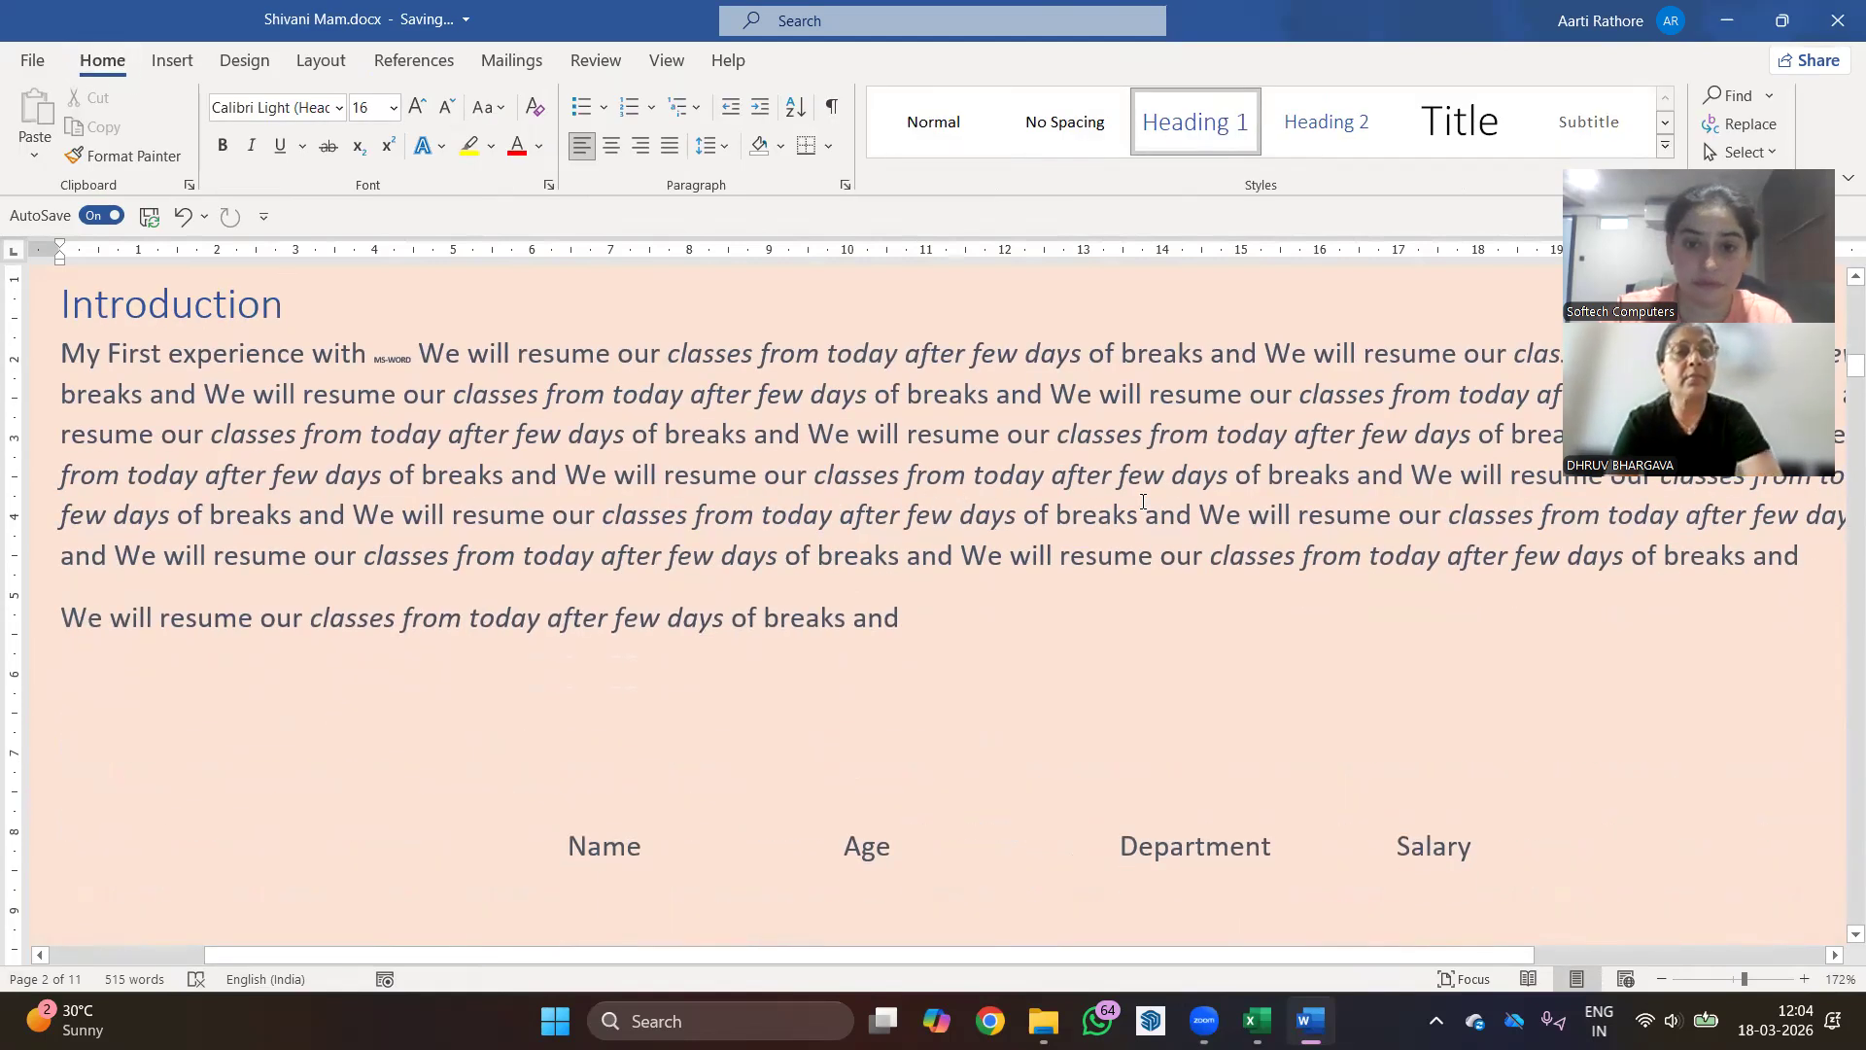
left_click(1196, 514)
key("Return")
key("Return")
key("Up")
key("Down")
key("Return")
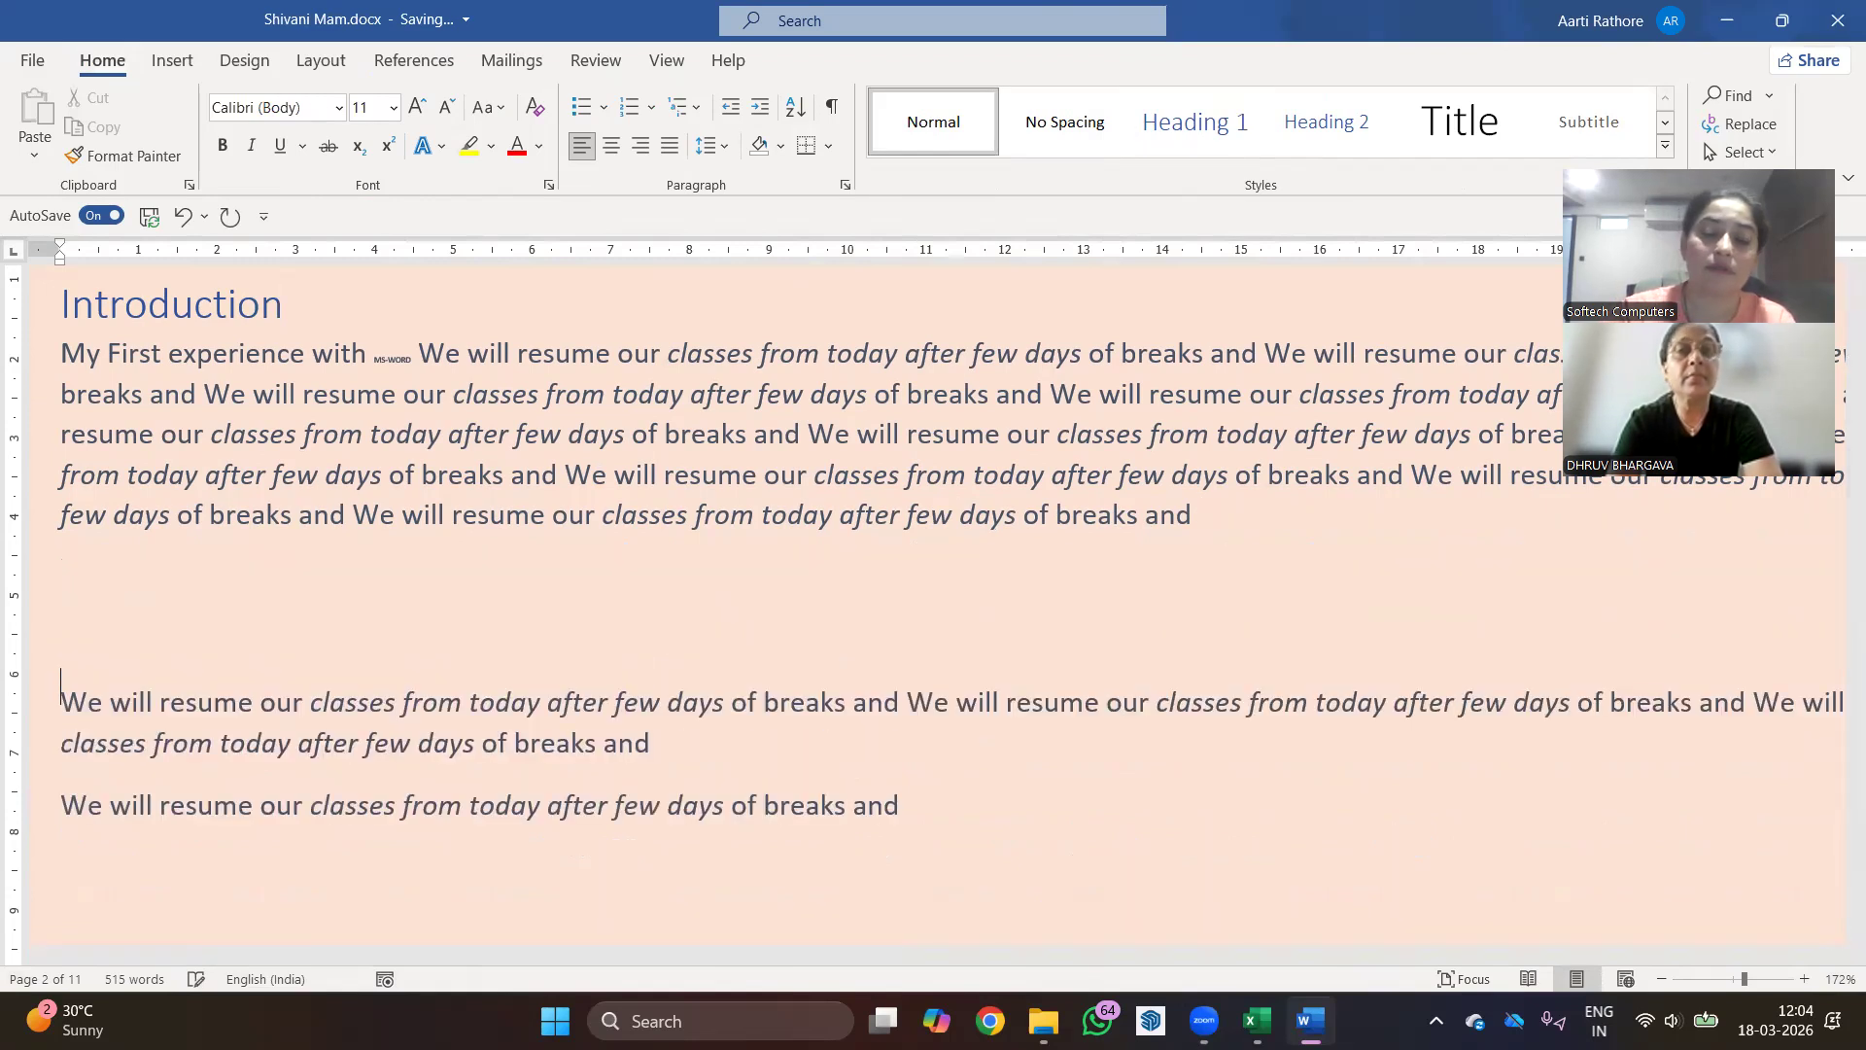
- Enter the line "How we started" above the second part of the split paragraph and style it as Heading 1
type("Ho")
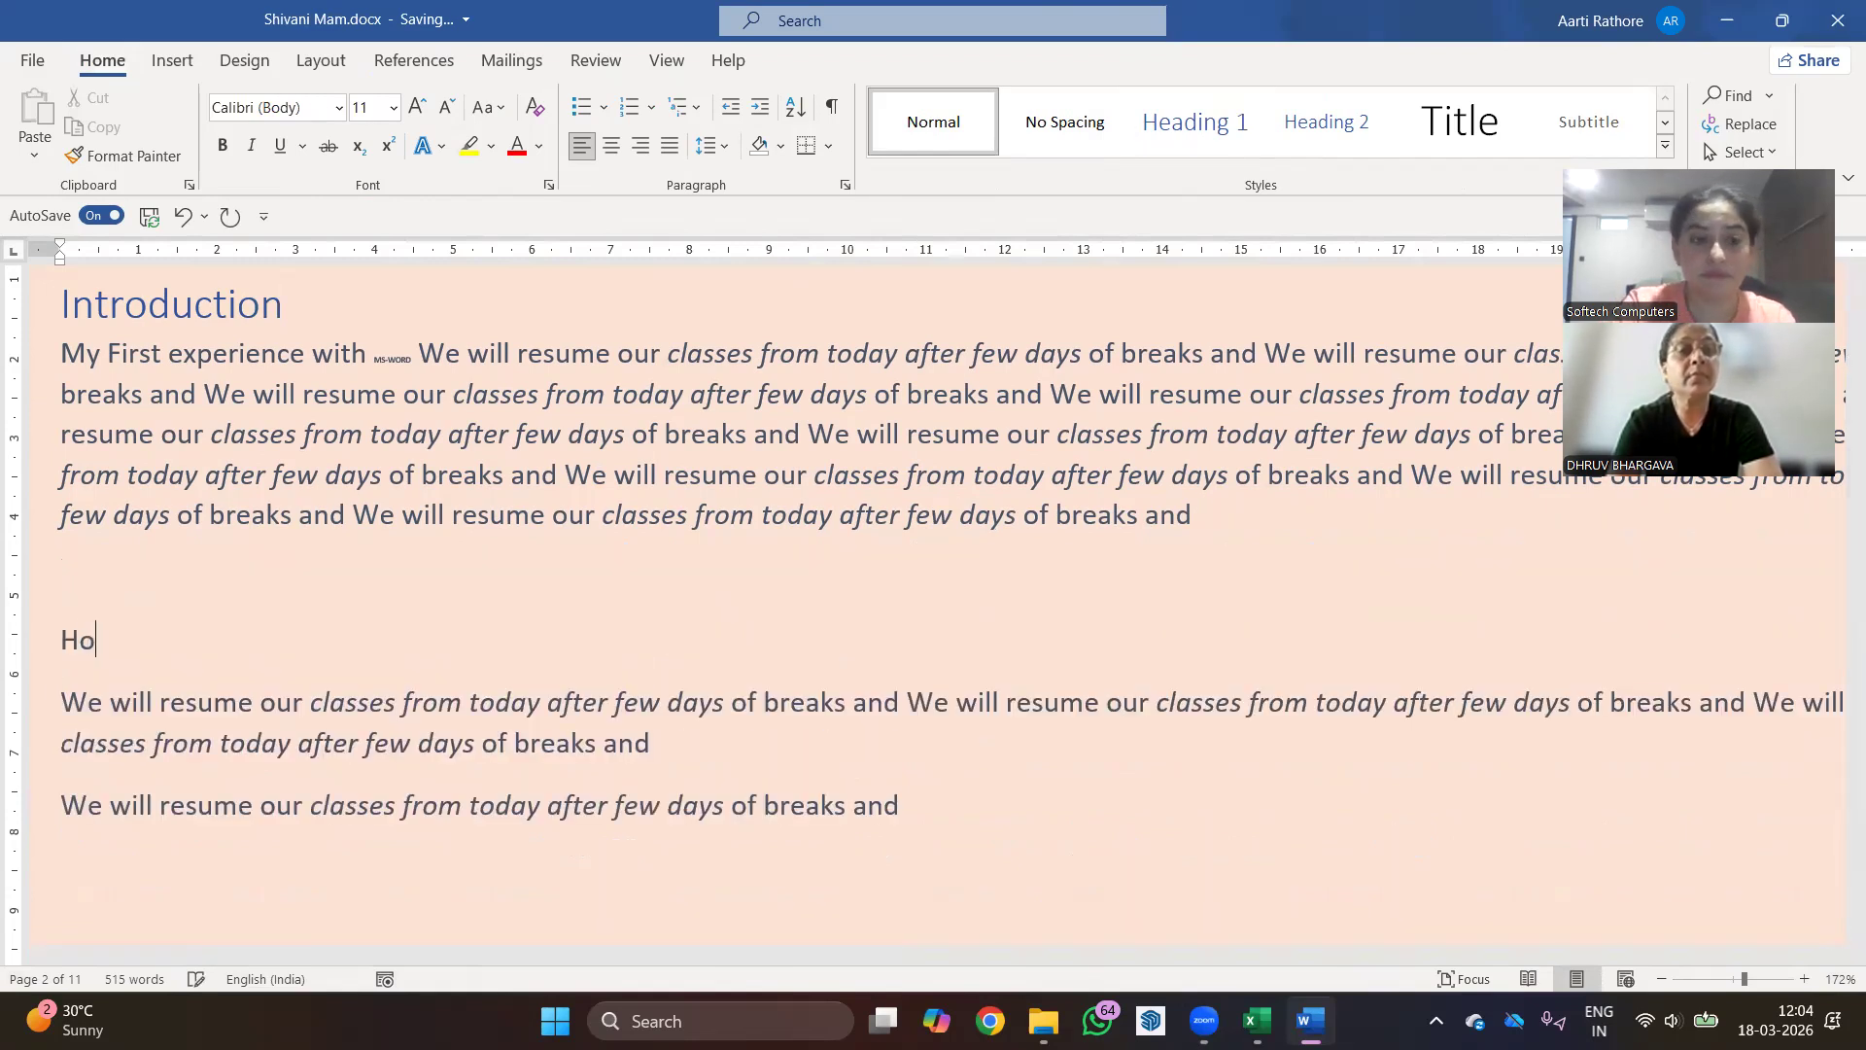
type("w we started")
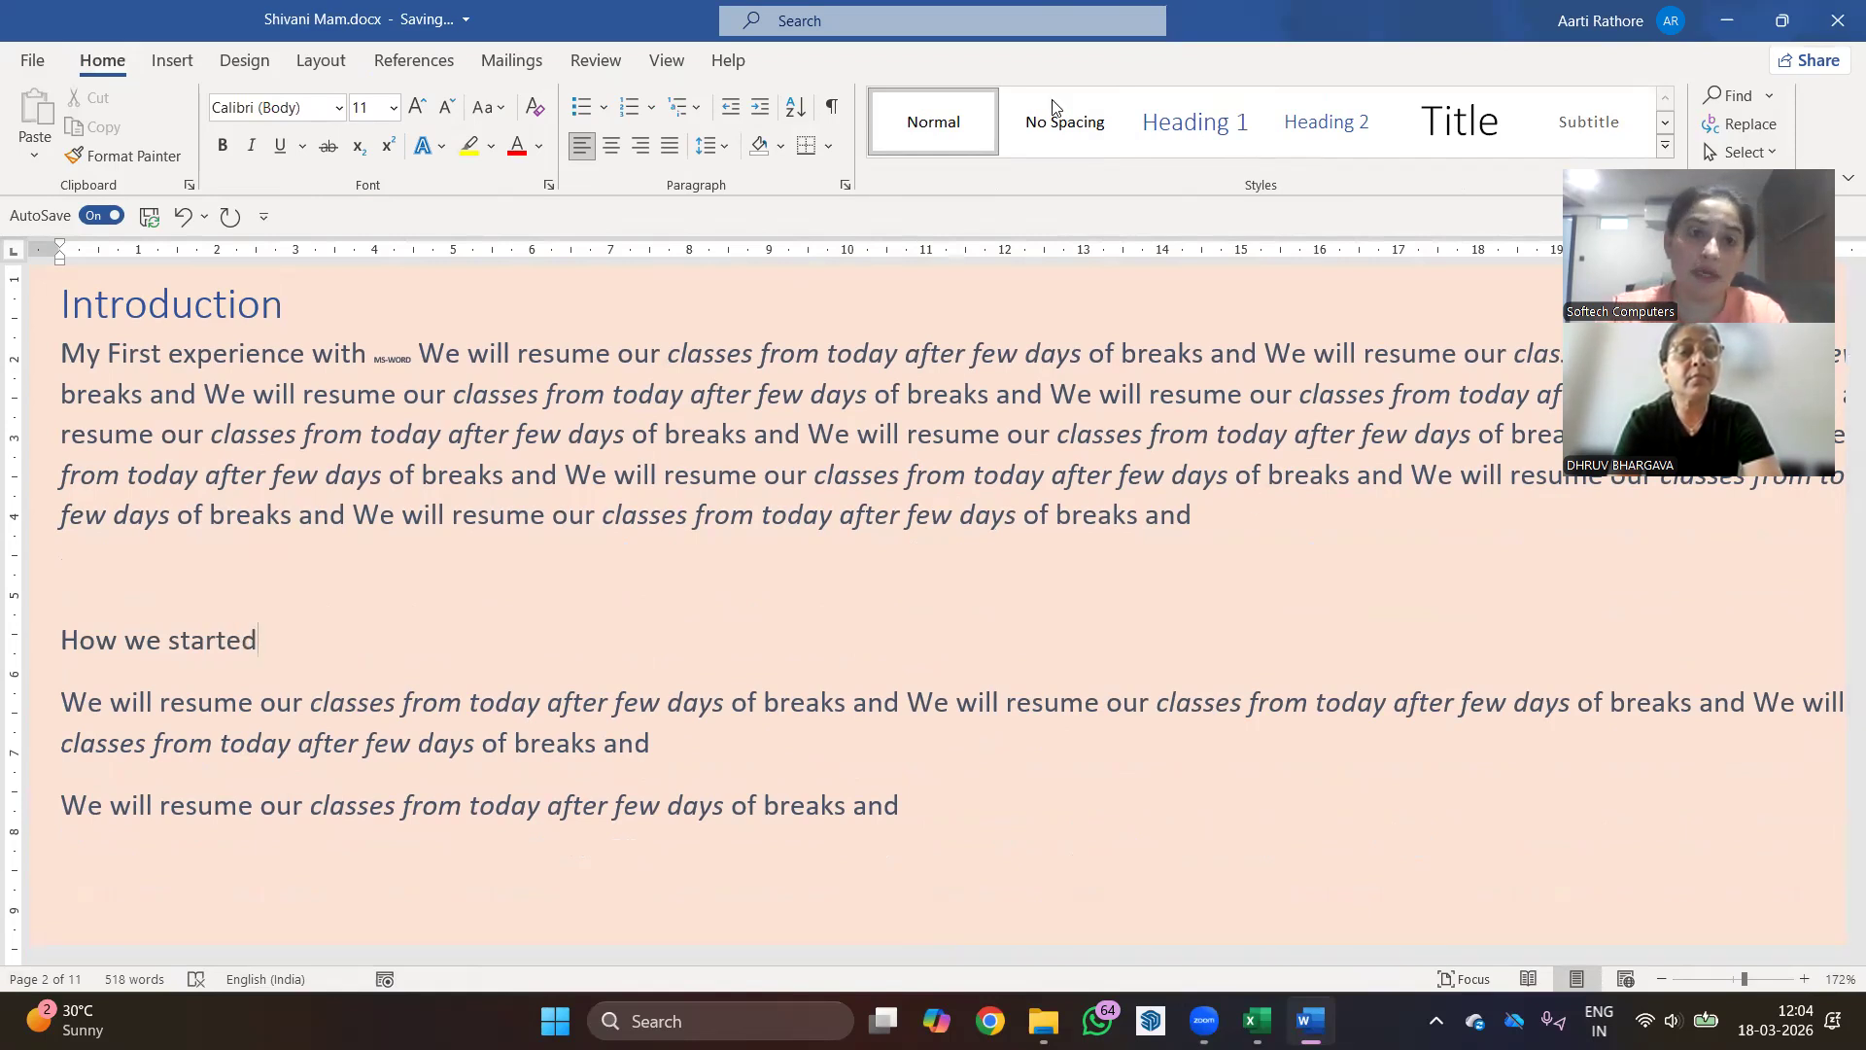
left_click(1183, 134)
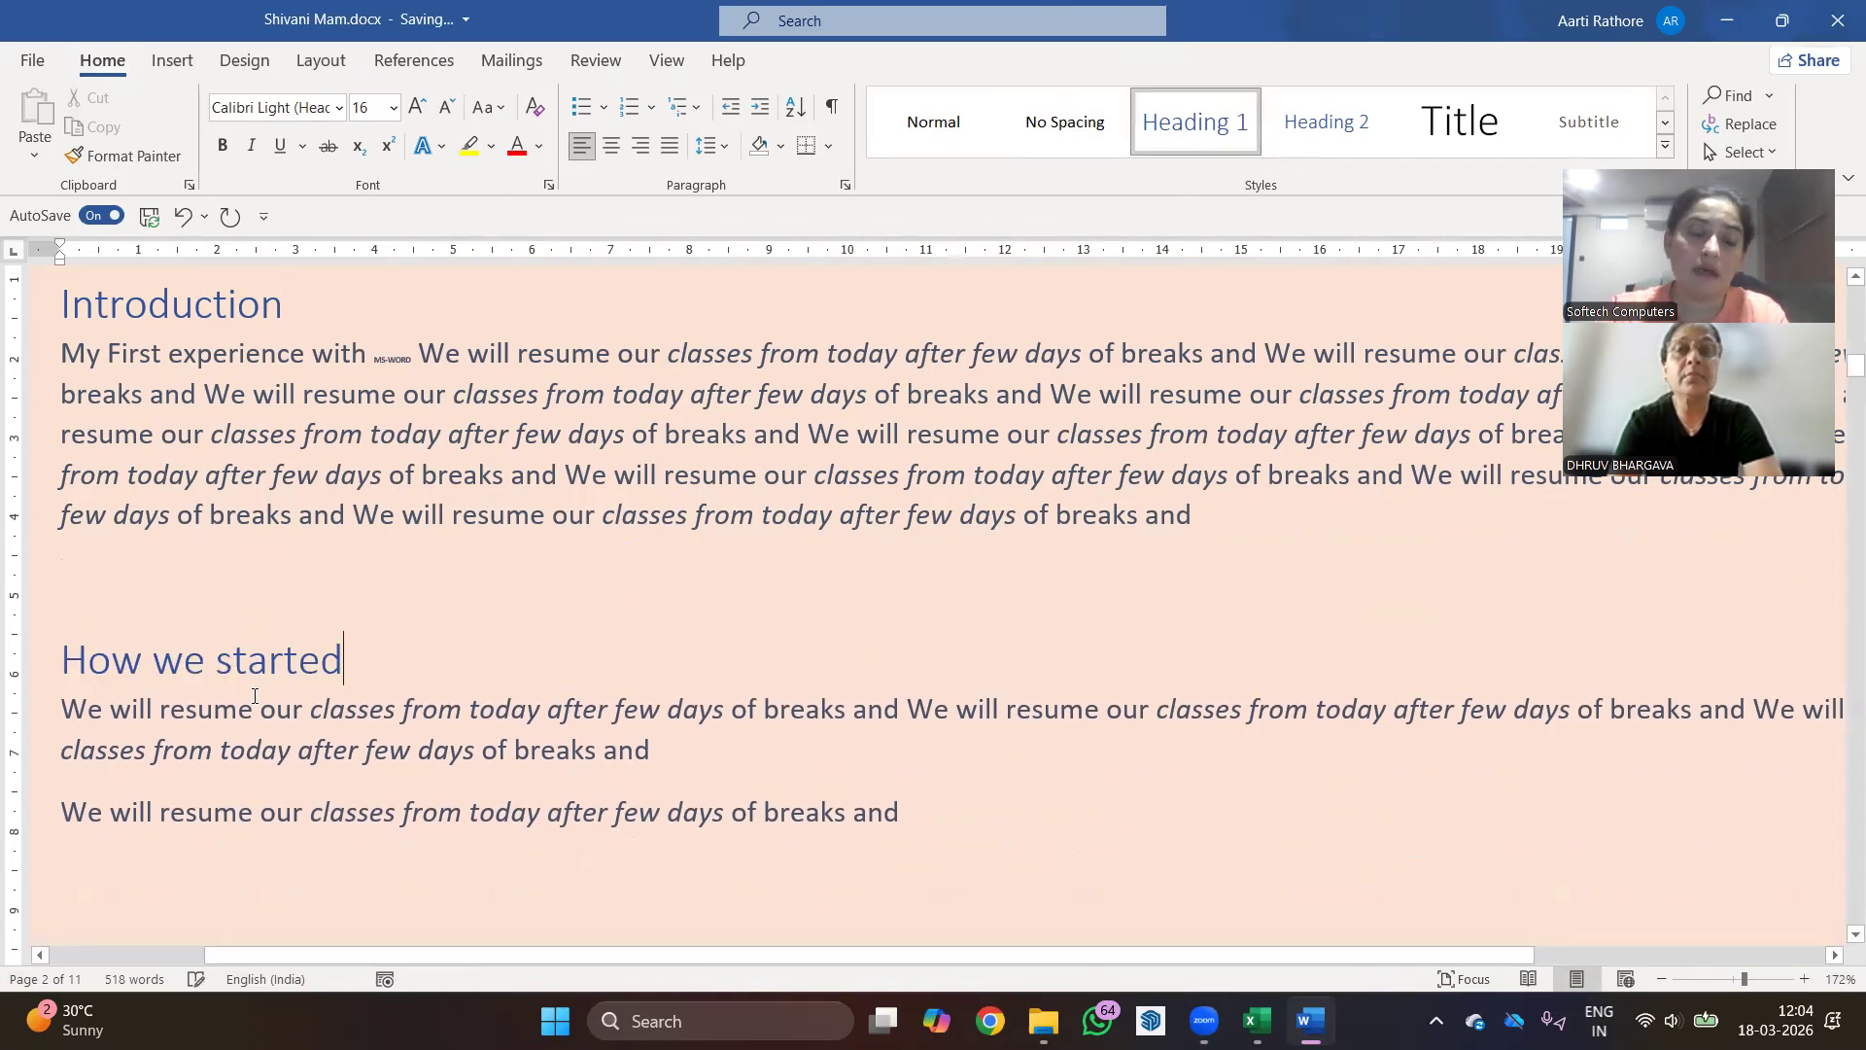
- Add the line "How it is going" above "now we will start with a quick" on page 3 and style it as Heading 2
scroll(266, 675, "down", 10)
scroll(158, 701, "down", 2)
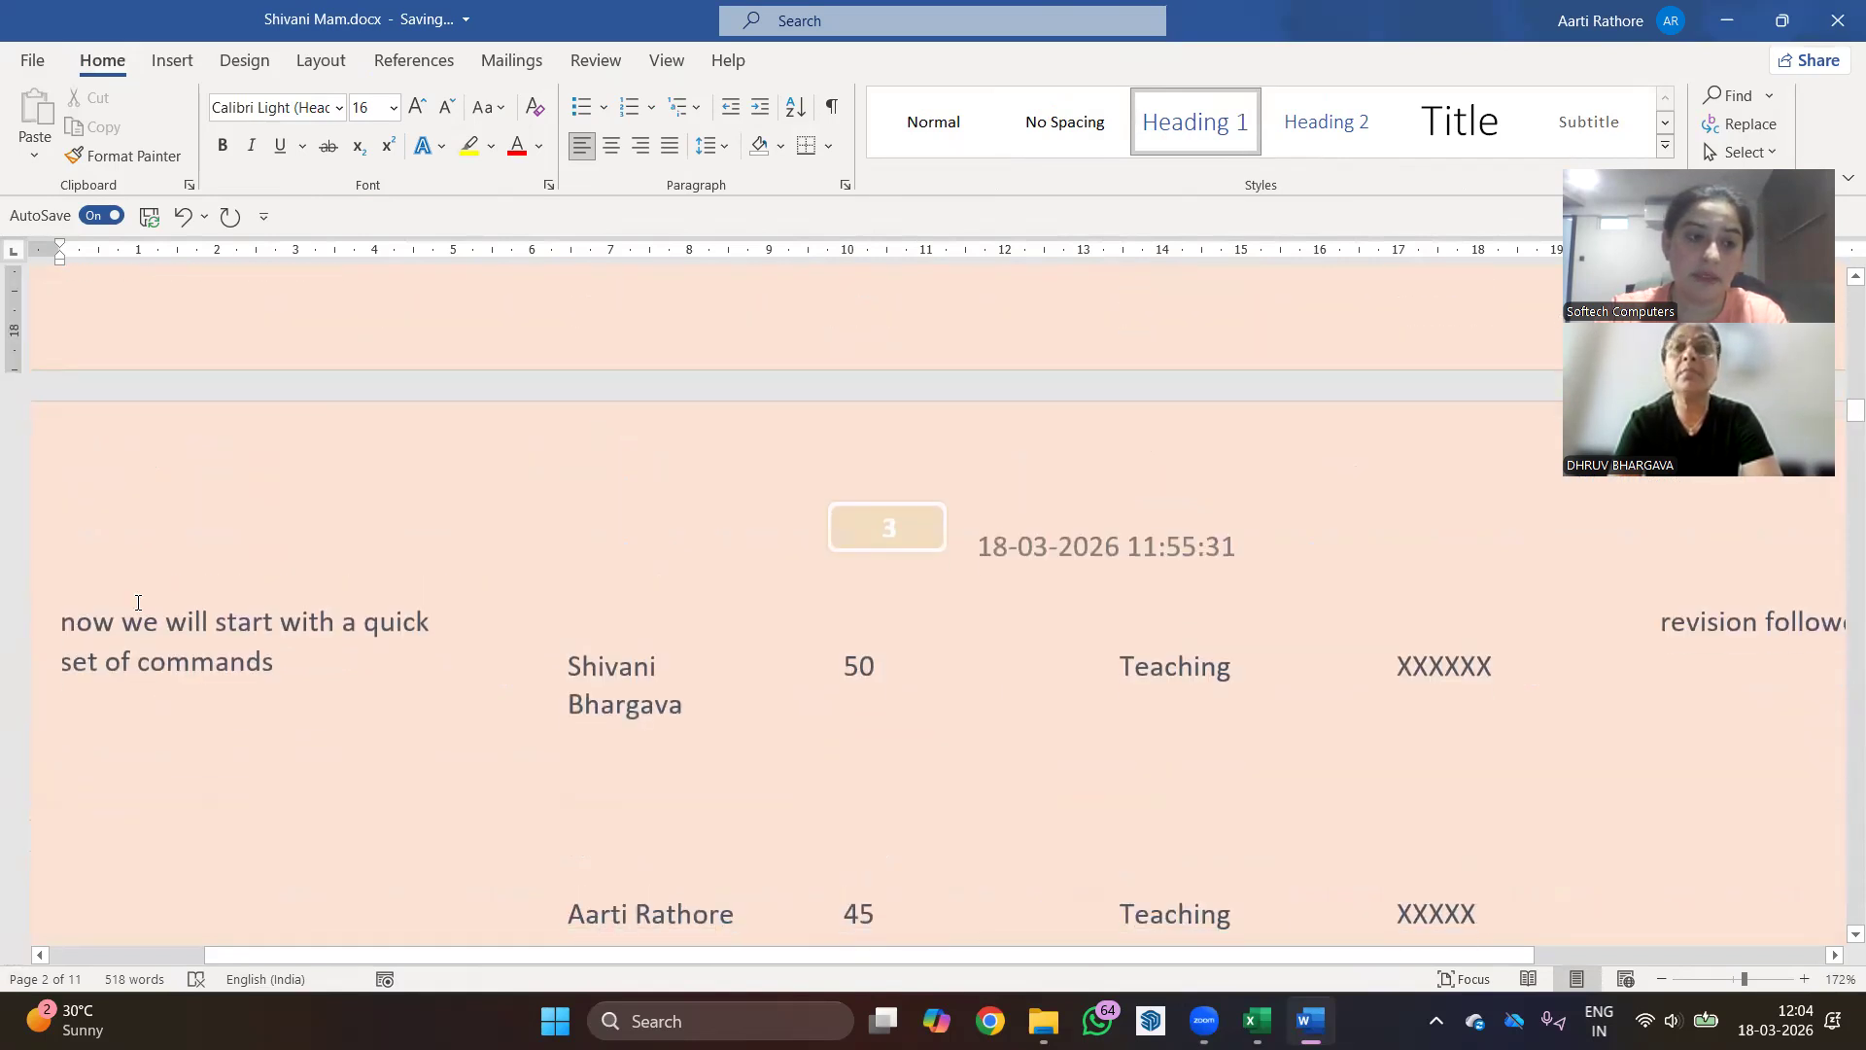
left_click(64, 621)
key("Return")
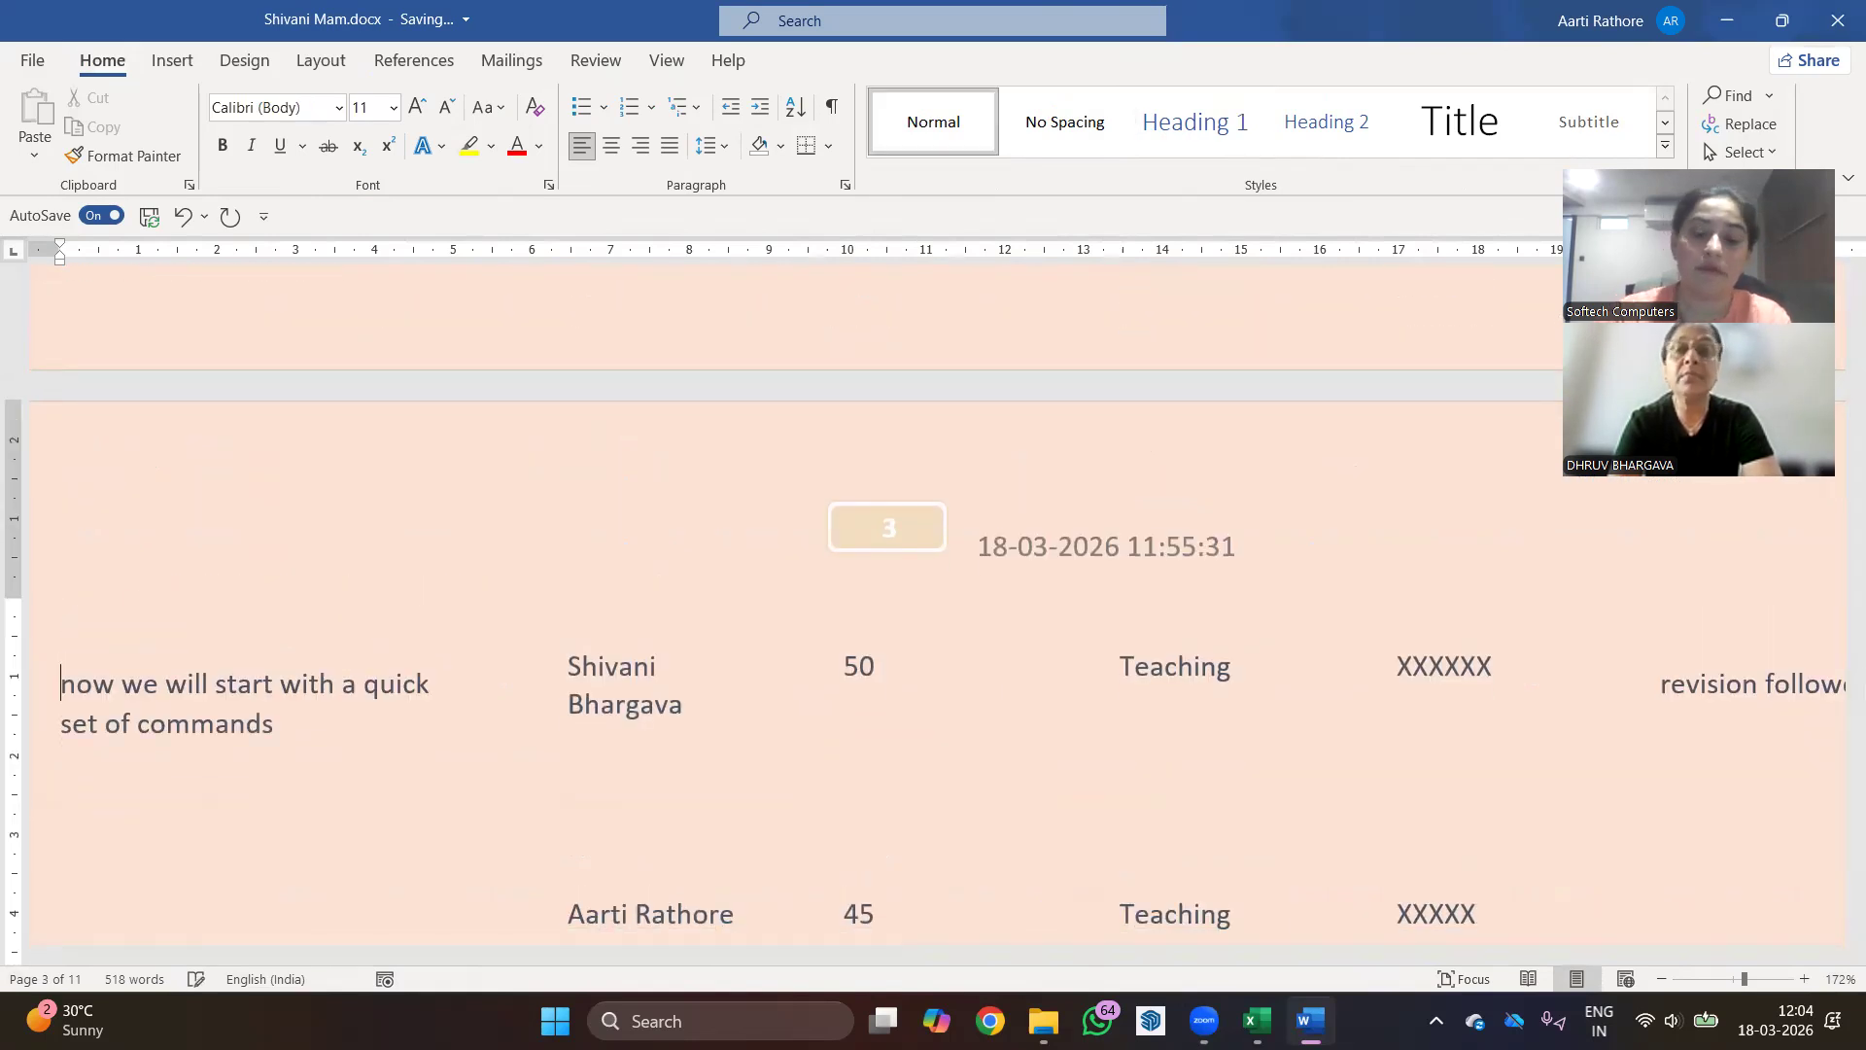
type("How it")
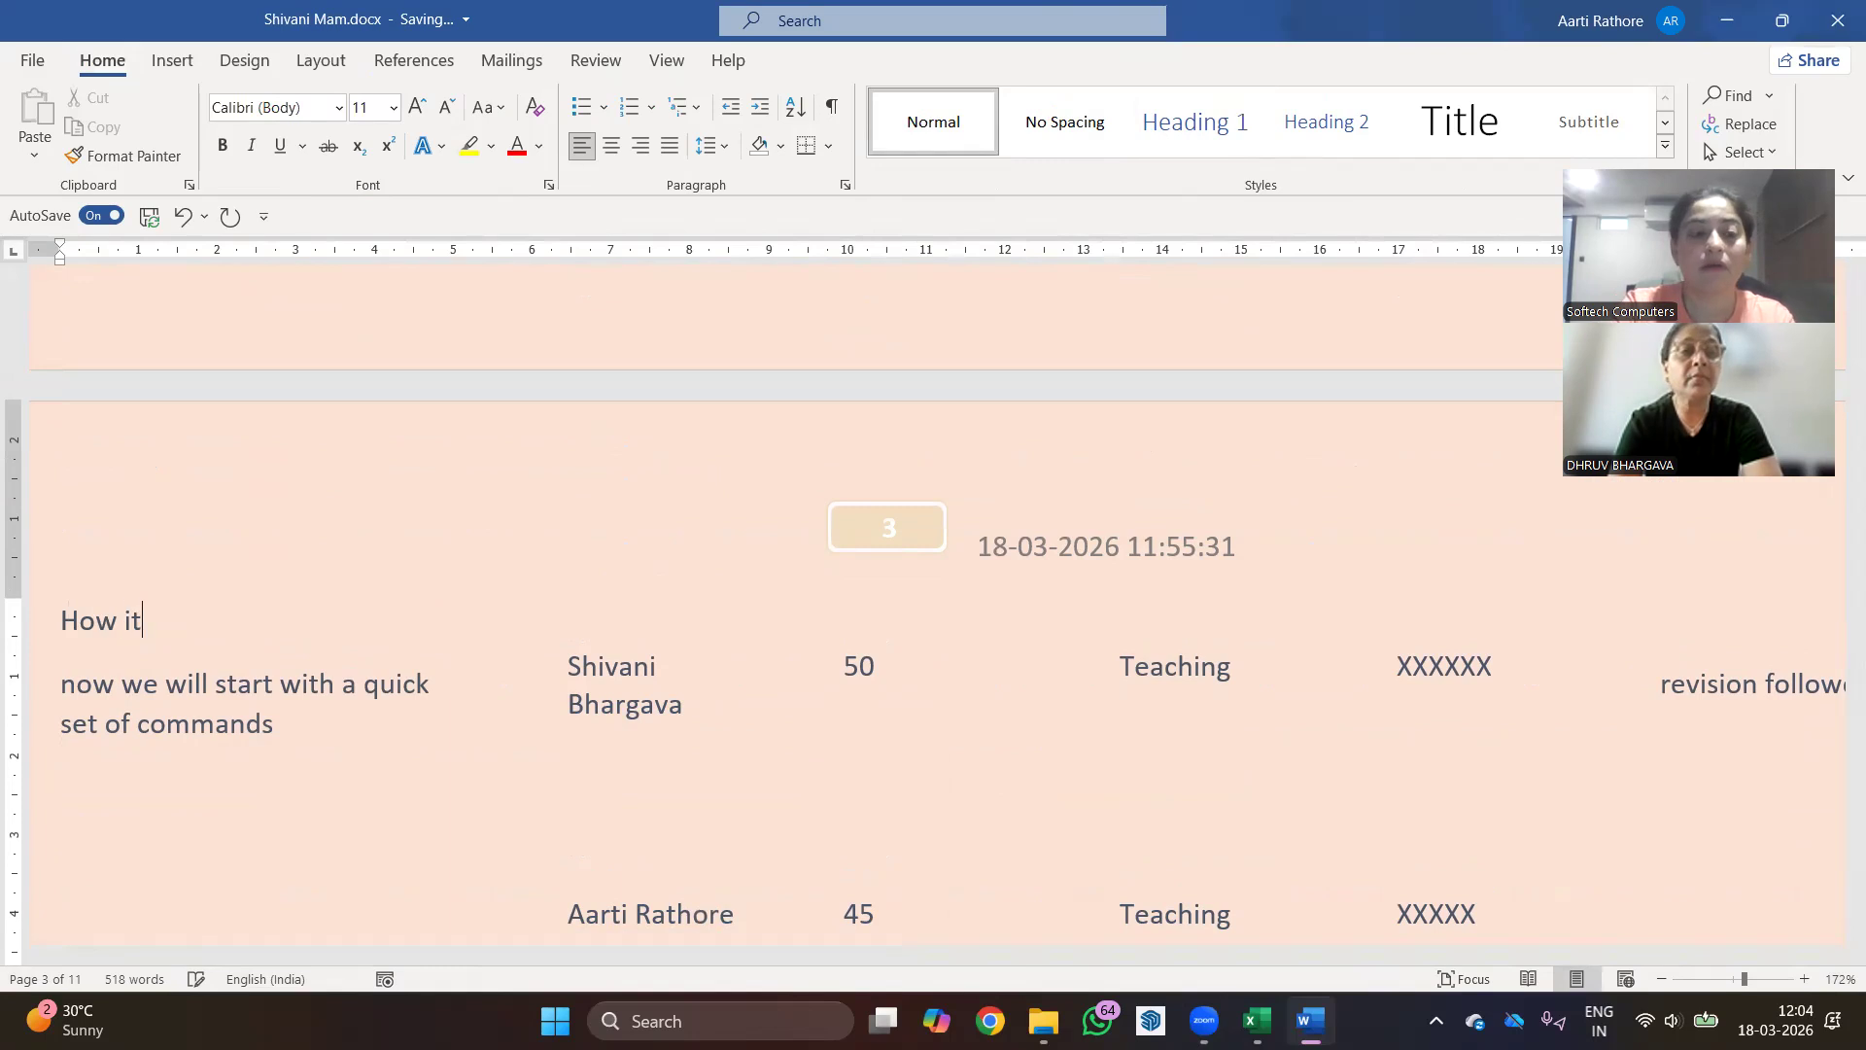
type(" is going")
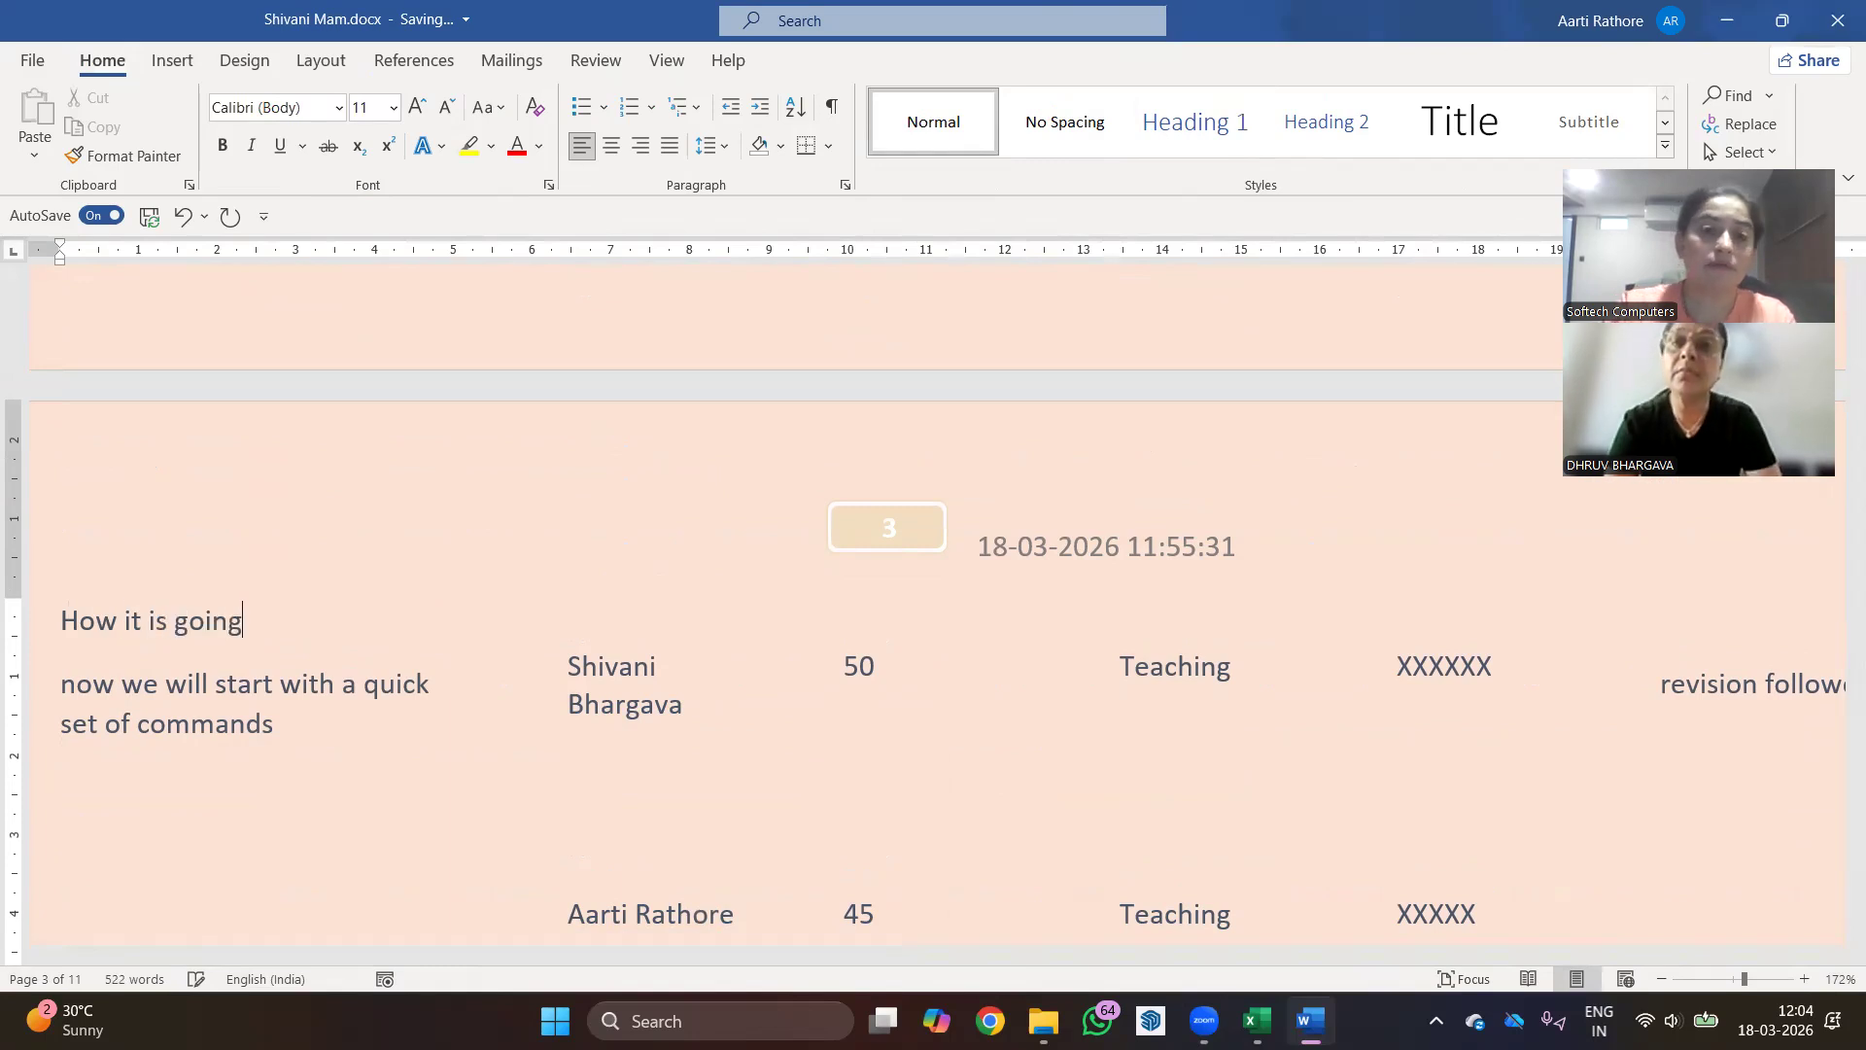
left_click(1364, 132)
- Add the line "Course Contents" in the blank area above the empty table on page 3 and style it as Heading 1
scroll(292, 638, "down", 10)
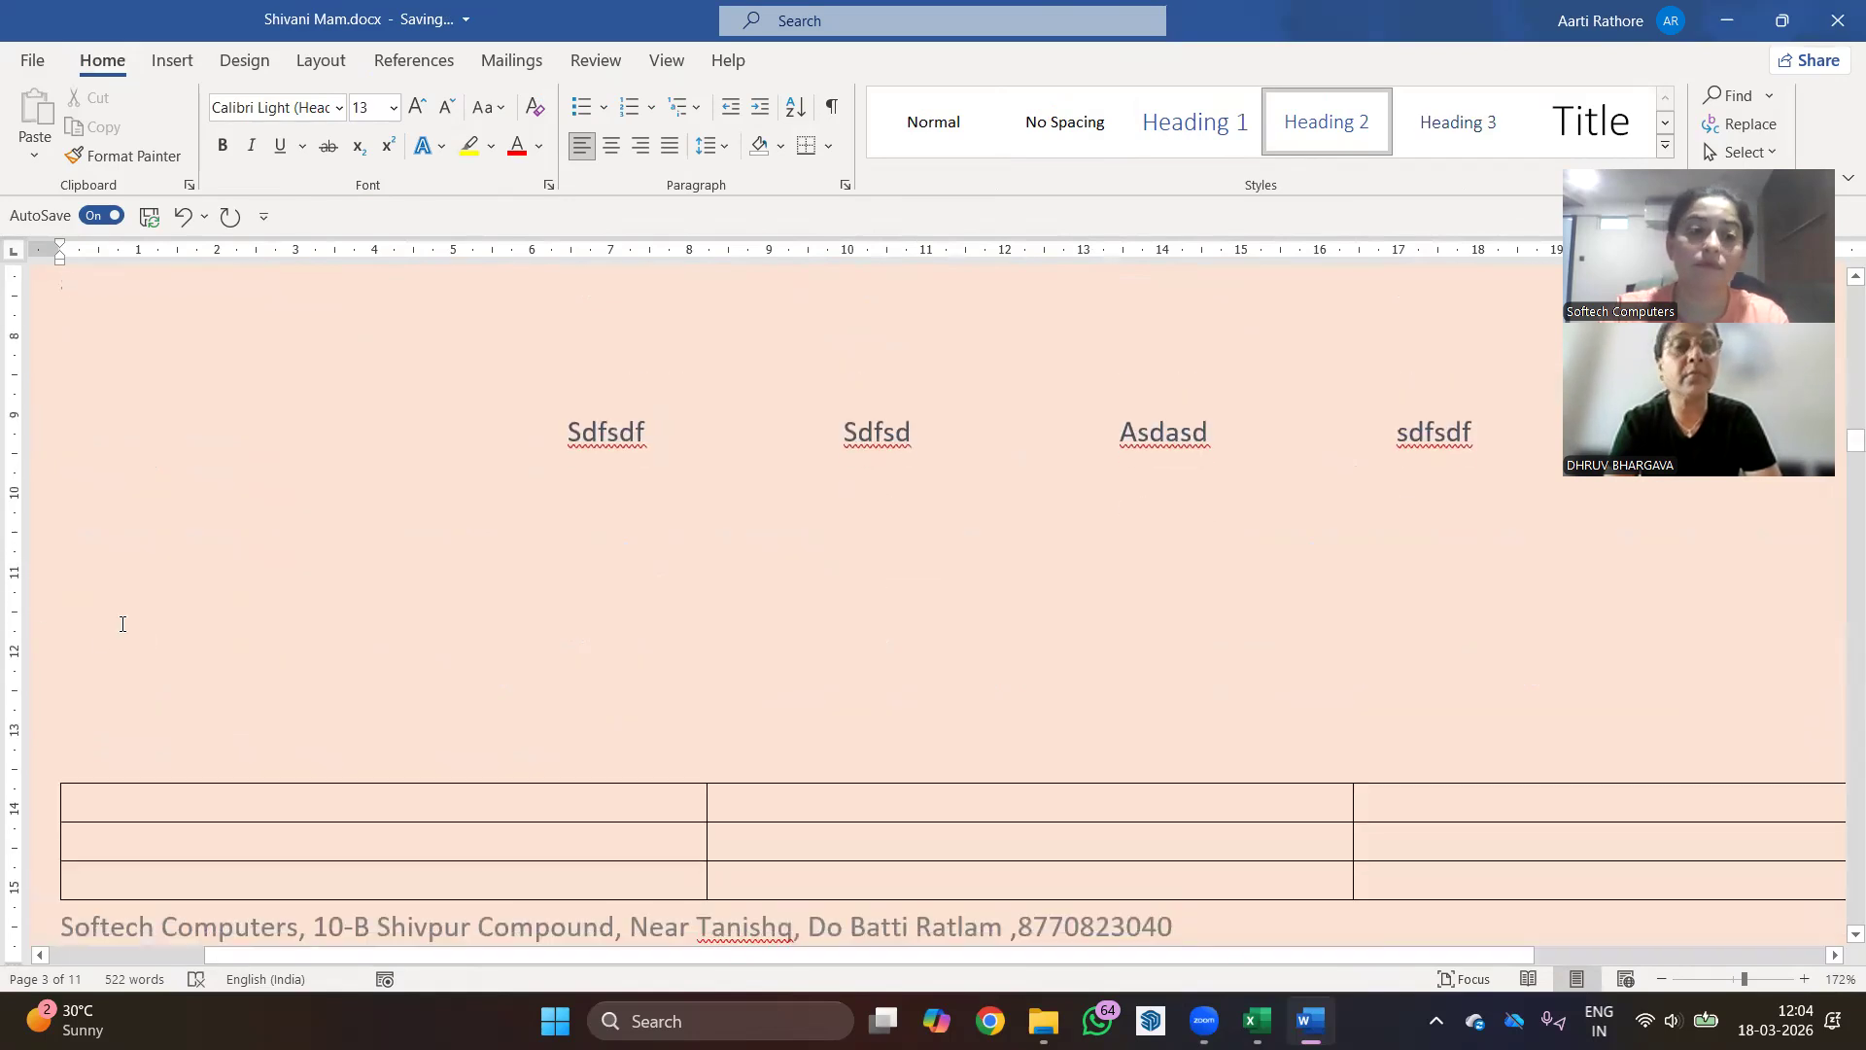
left_click(165, 629)
scroll(120, 837, "up", 2)
scroll(91, 819, "down", 8)
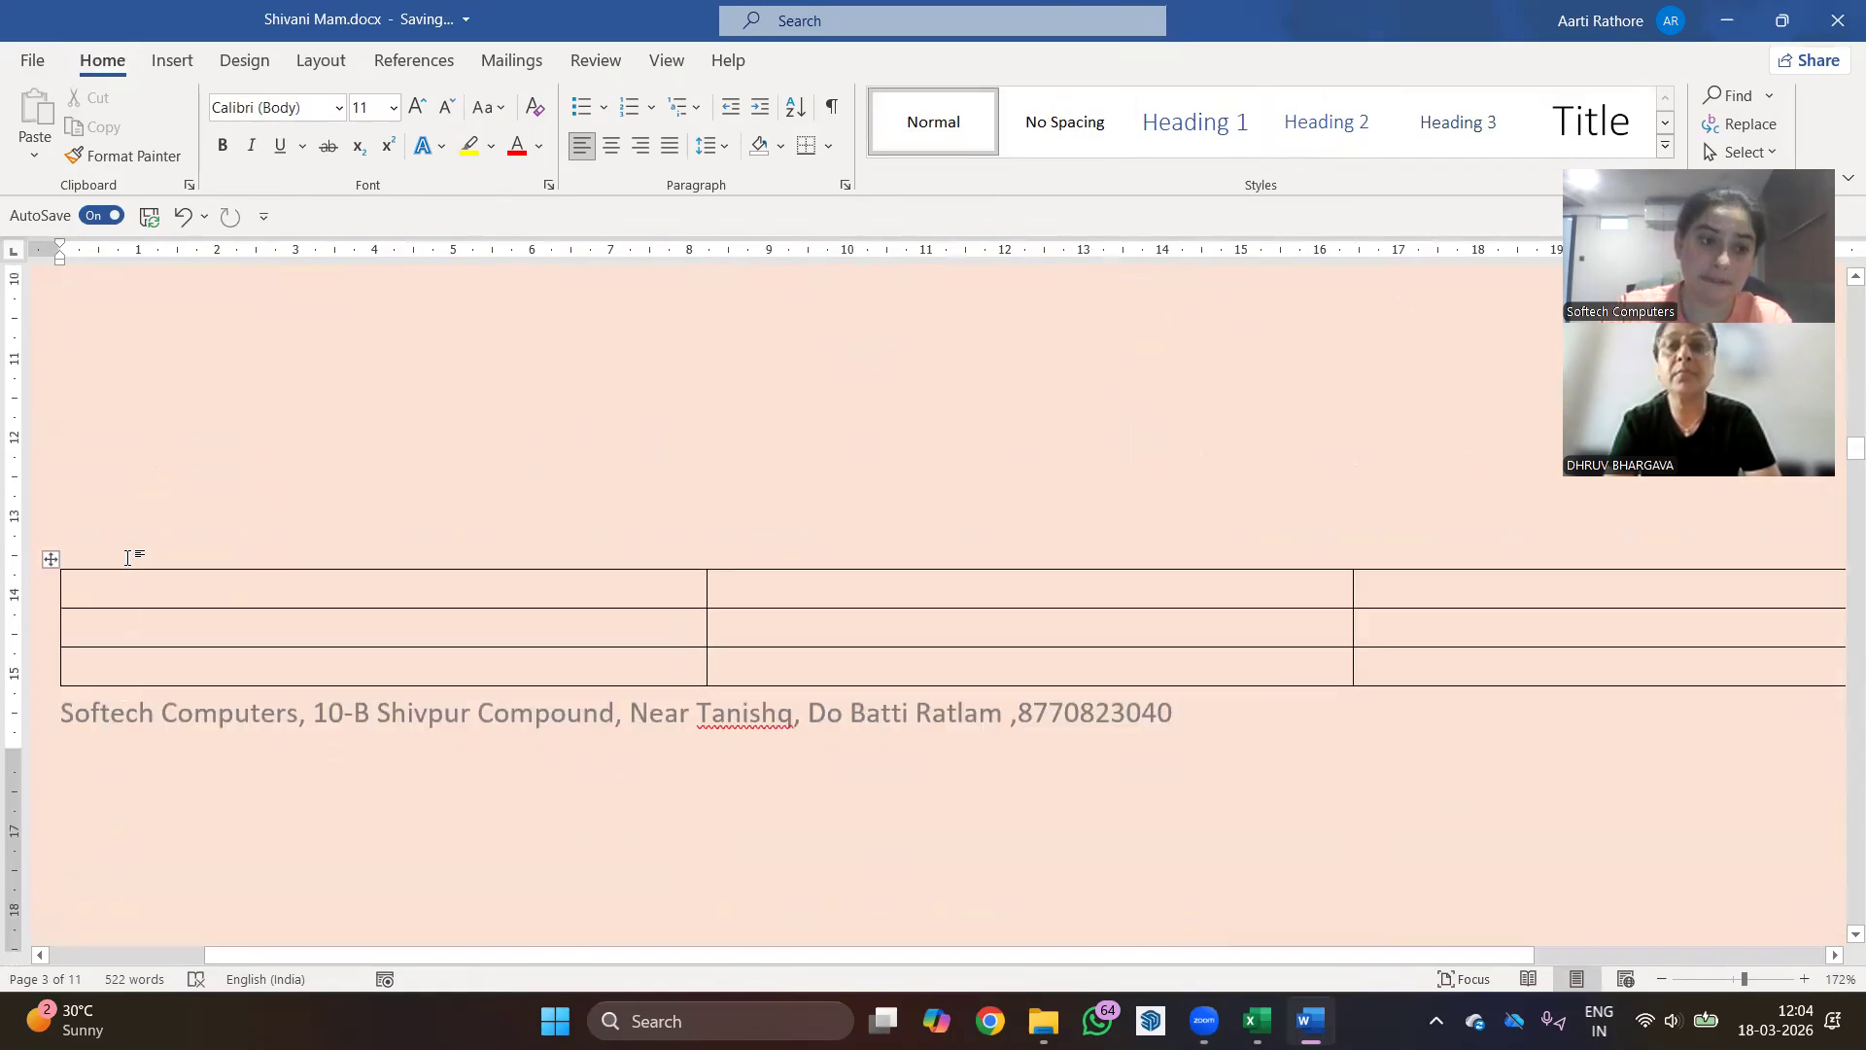
left_click(132, 491)
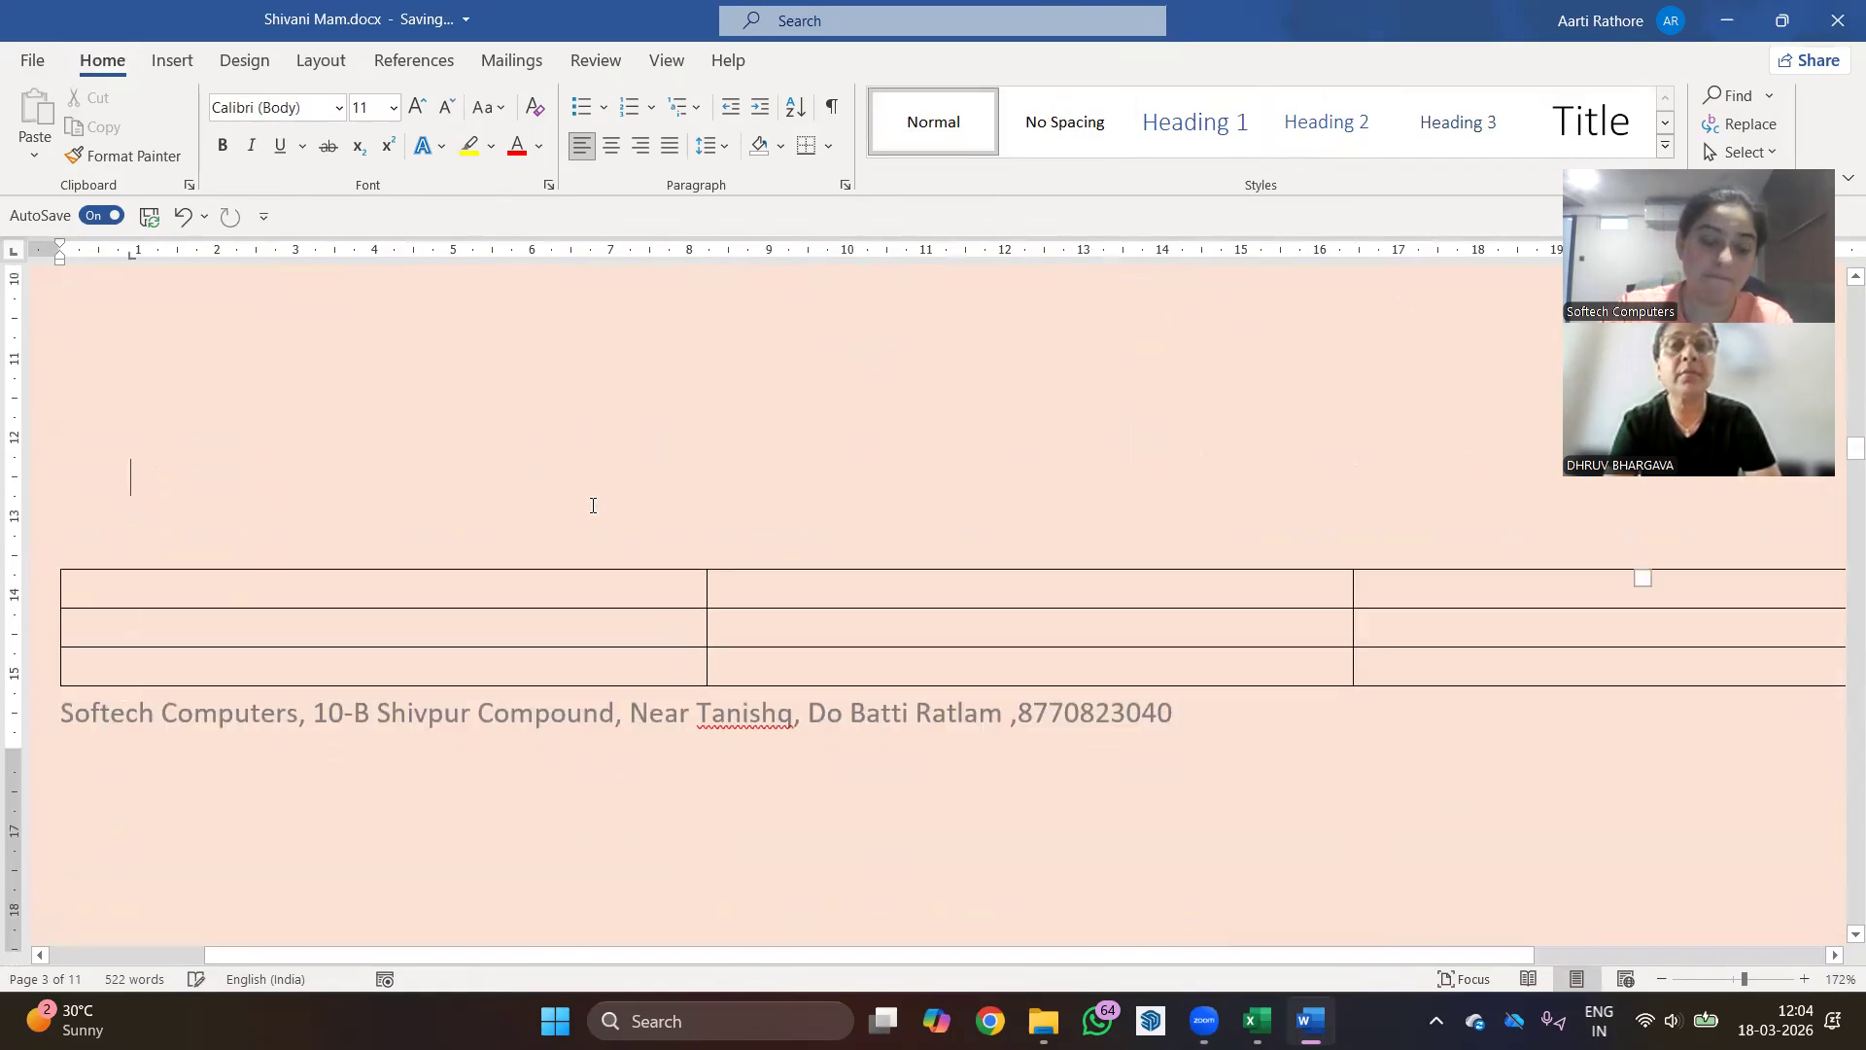
type("Course ")
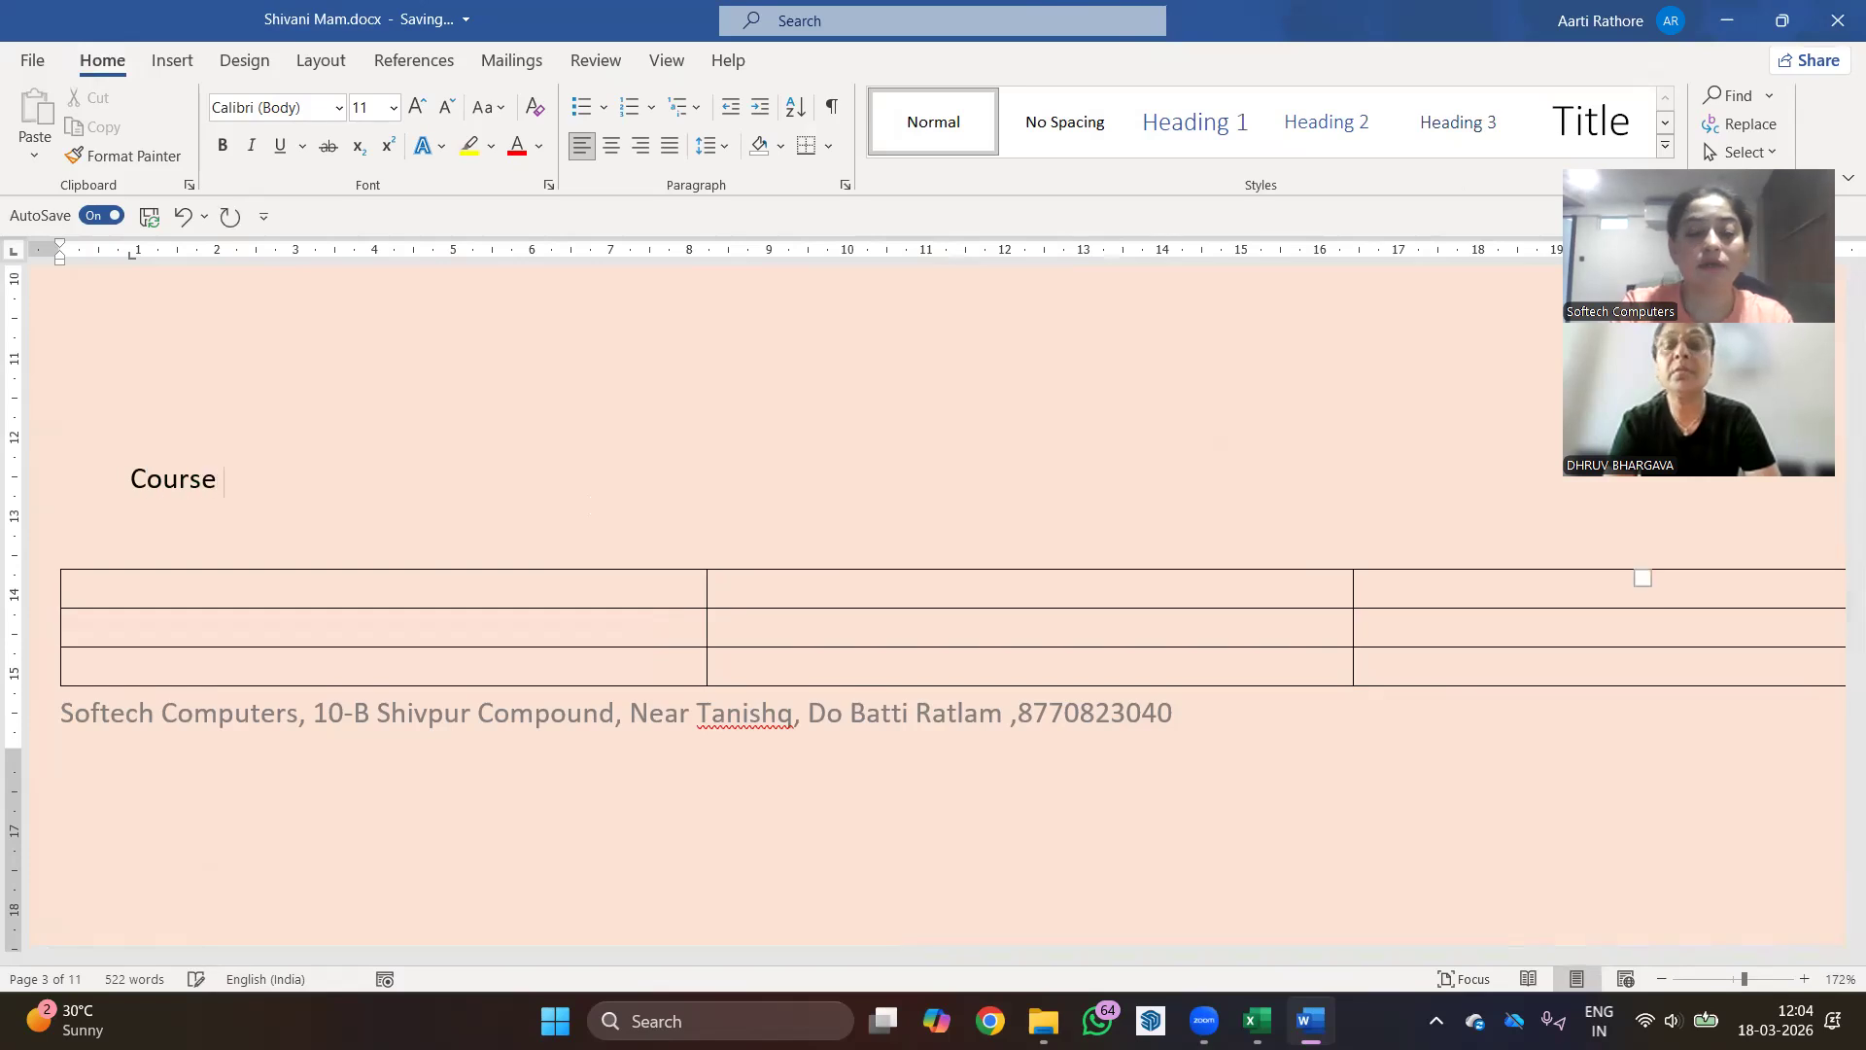
type("COntetns")
key("BackSpace")
key("BackSpace")
key("BackSpace")
type("nts")
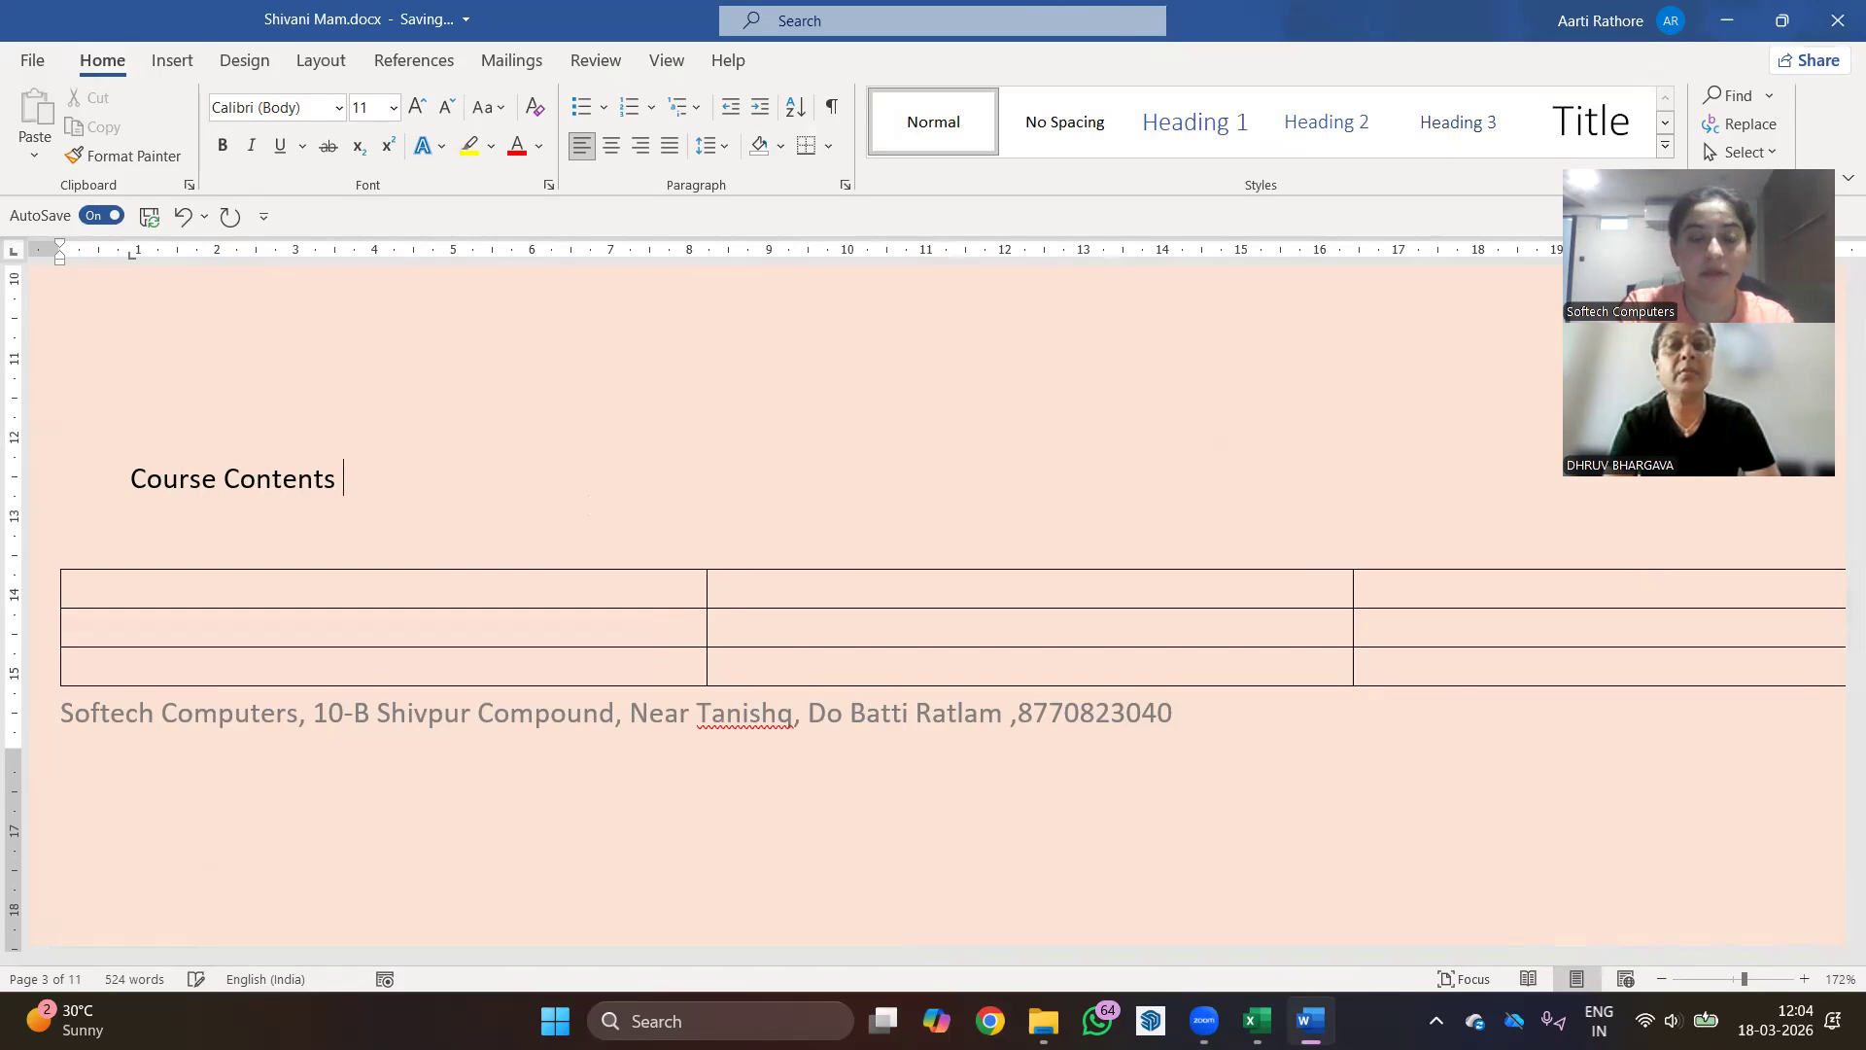
left_click(1234, 136)
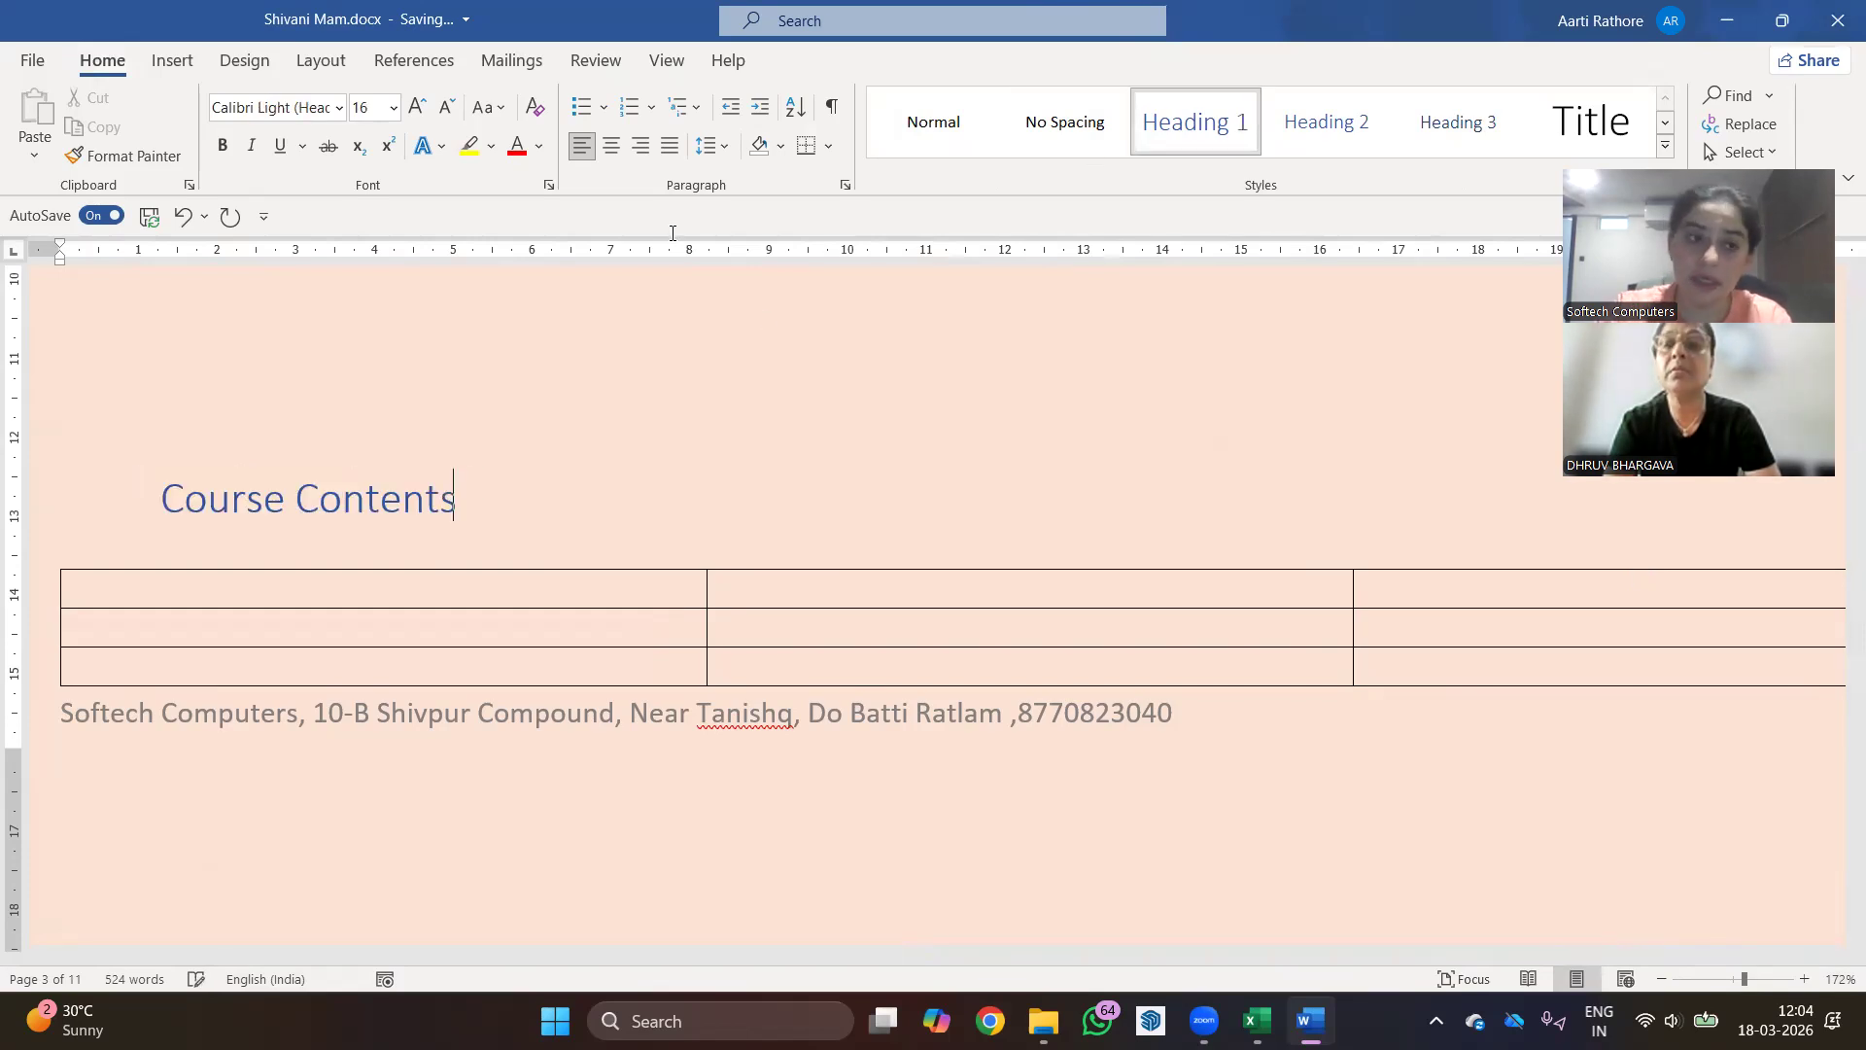
- Add the line "Computer Fundamentals" directly below "Course Contents" and style it as Heading 2
scroll(305, 546, "down", 4)
scroll(425, 462, "up", 3)
key("Return")
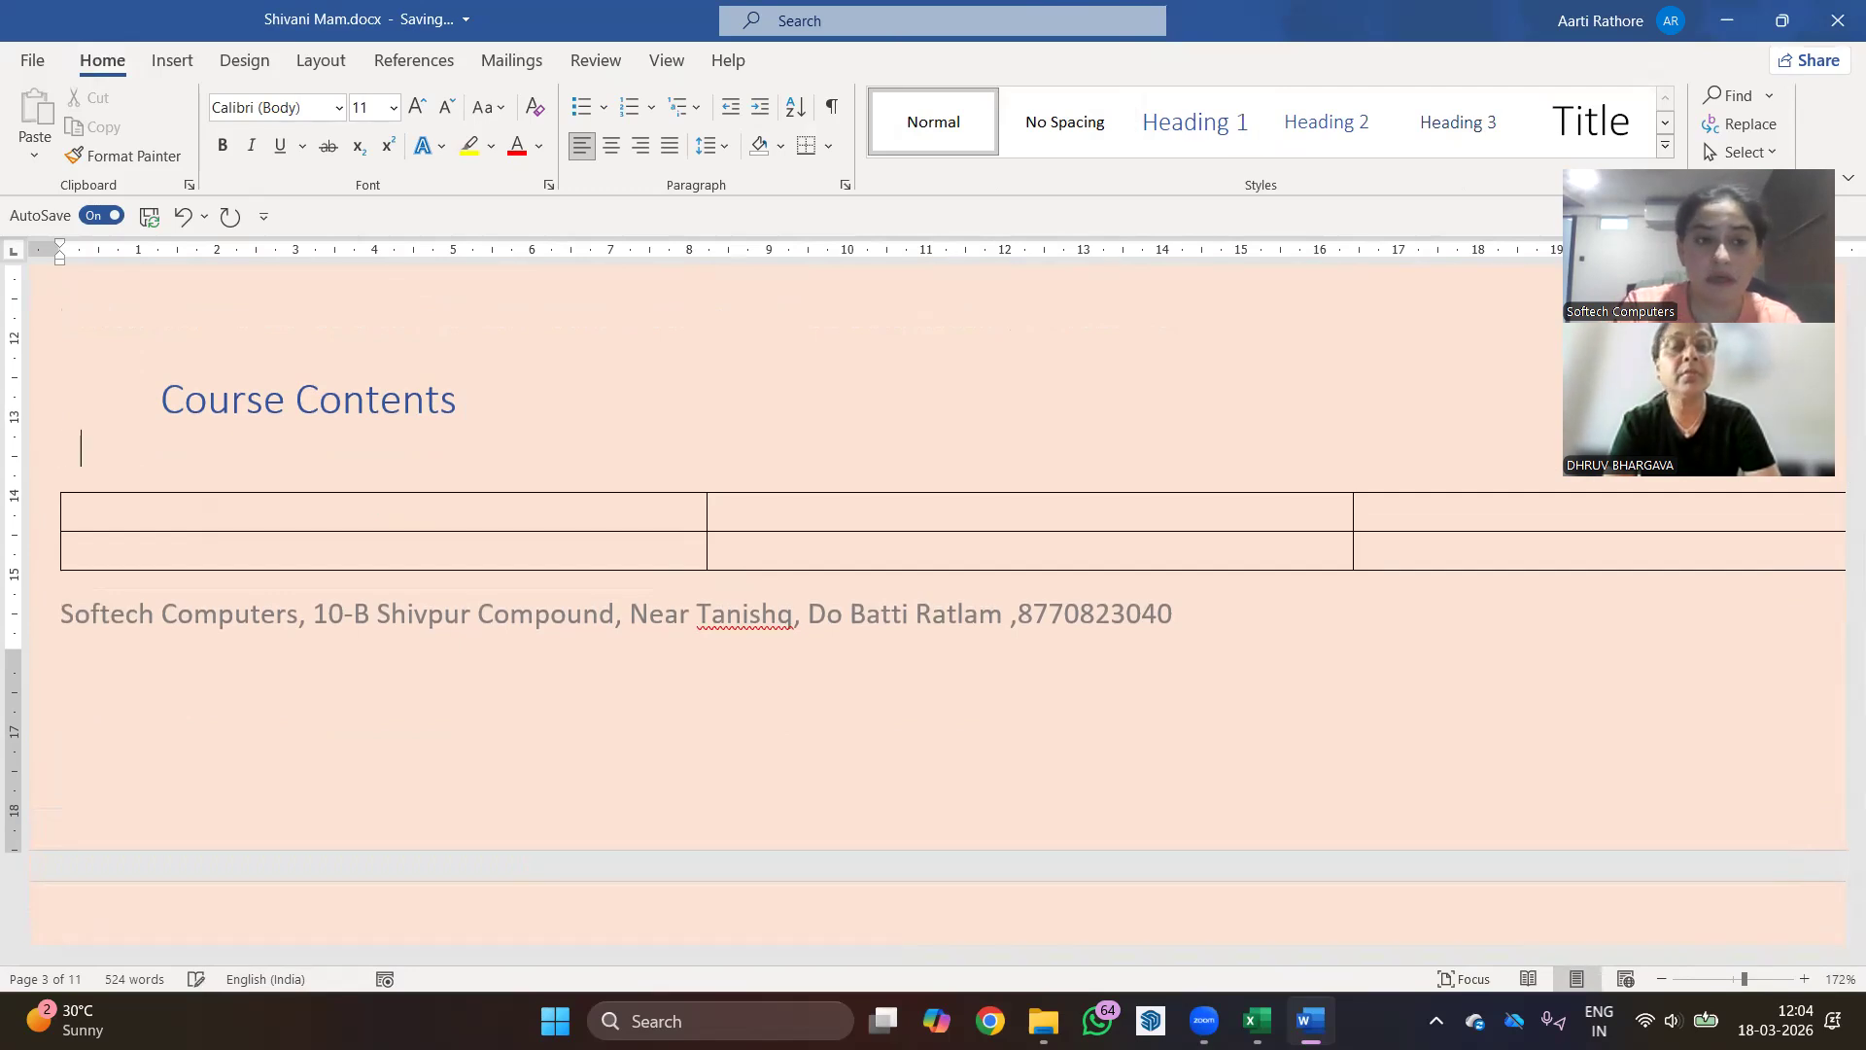
type("Com")
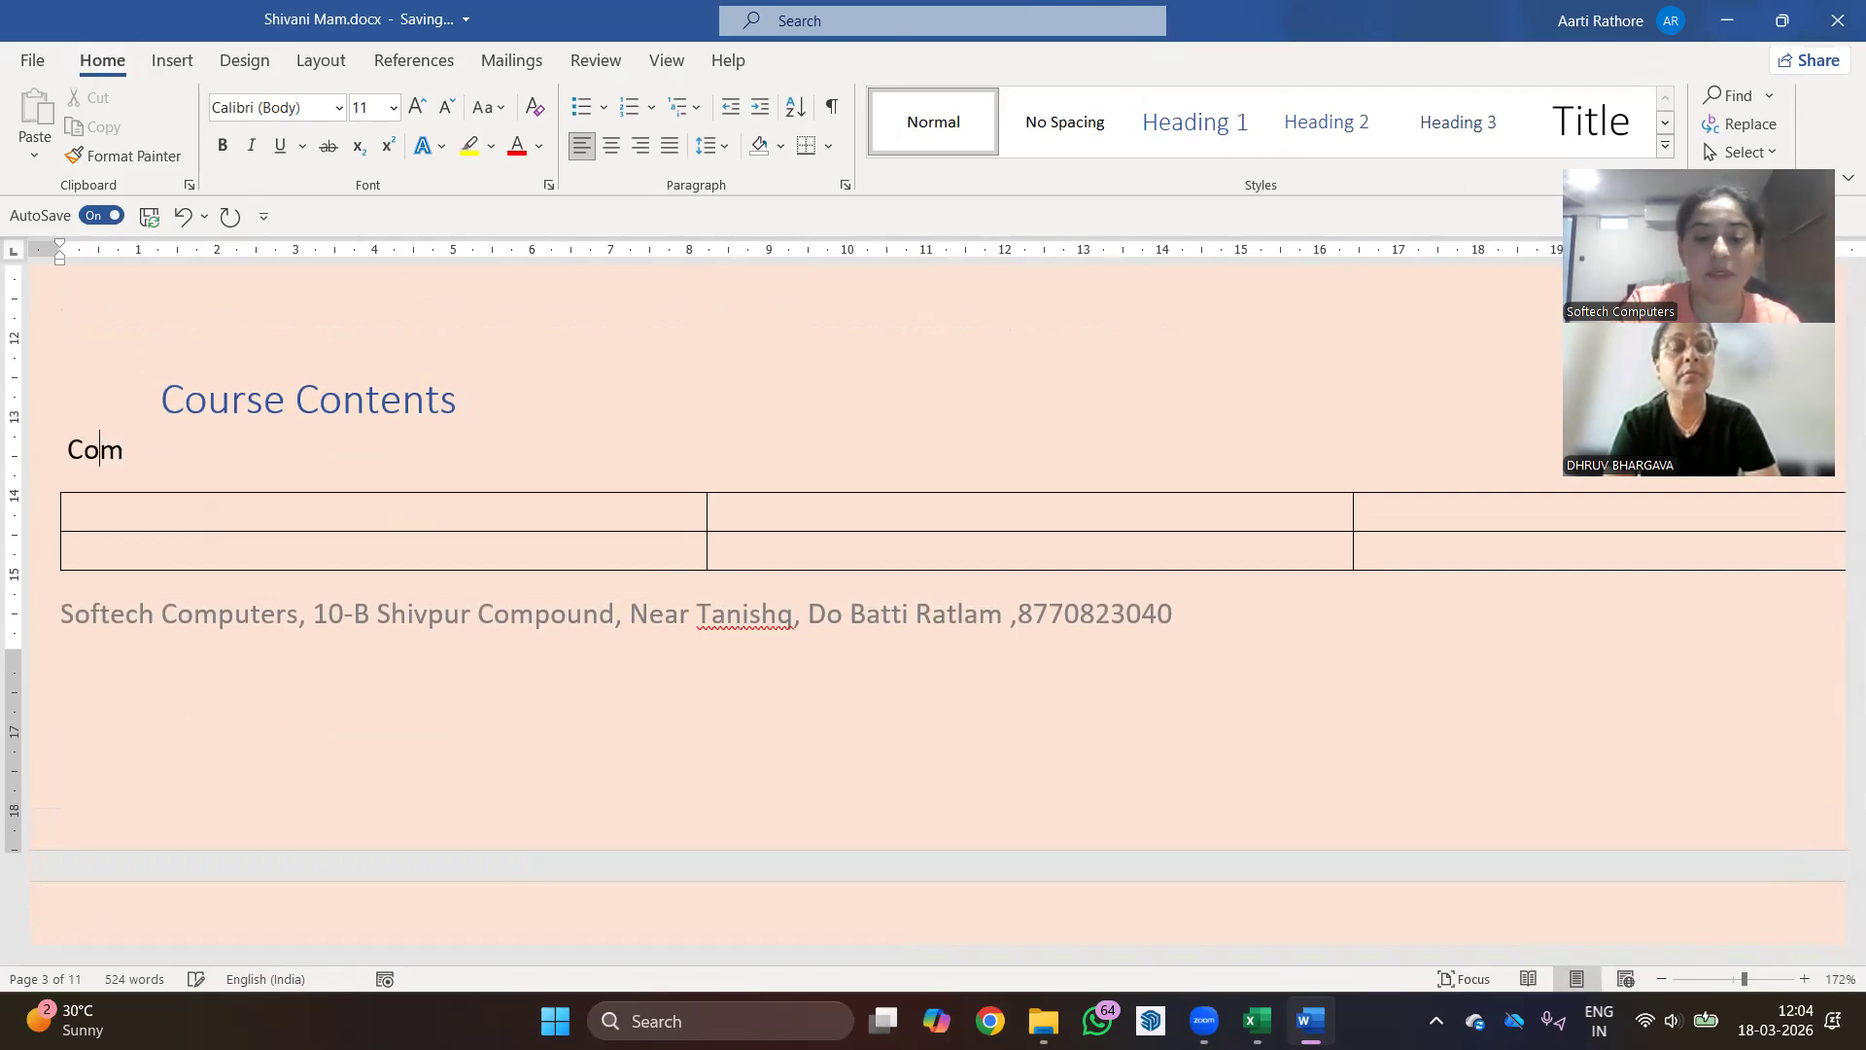
type("puter Fundamentals")
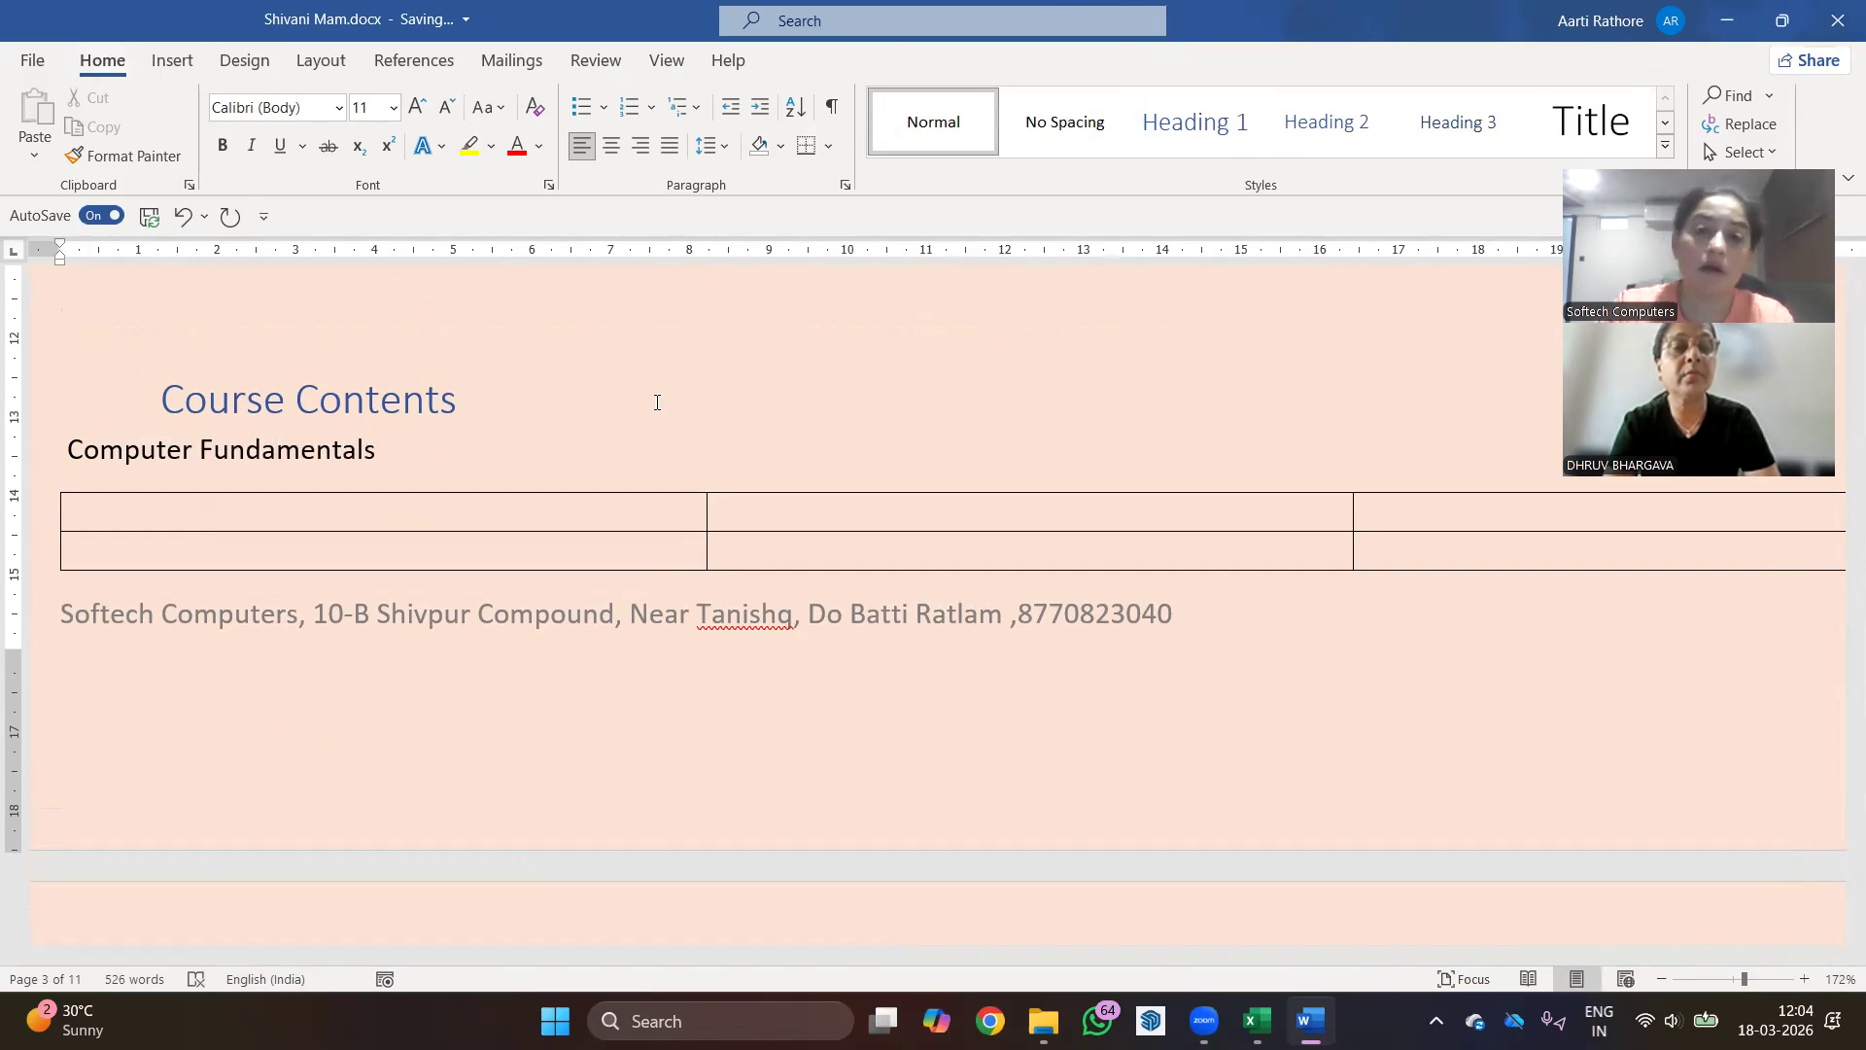
left_click(1306, 146)
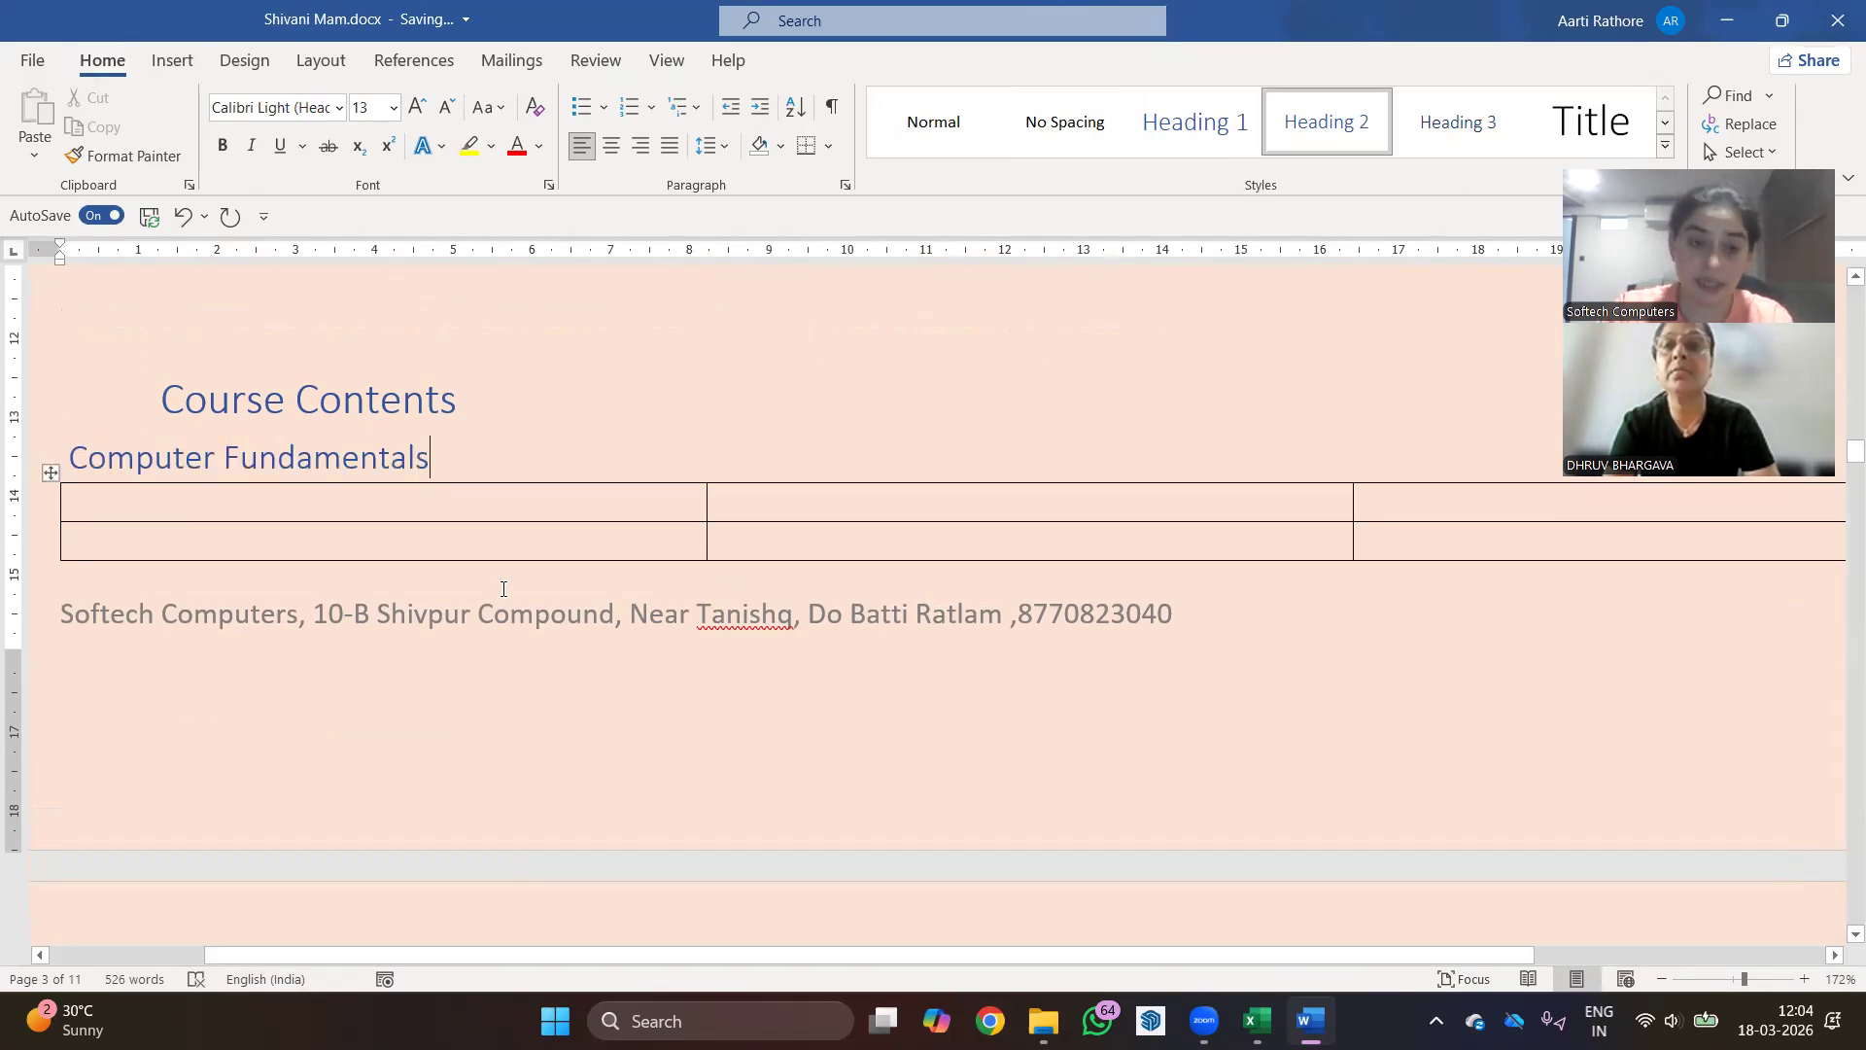
- Add the line "MS-OFFICE" above the "Print Date & Time" line on page 4 and style it as Heading 2
scroll(471, 595, "down", 6)
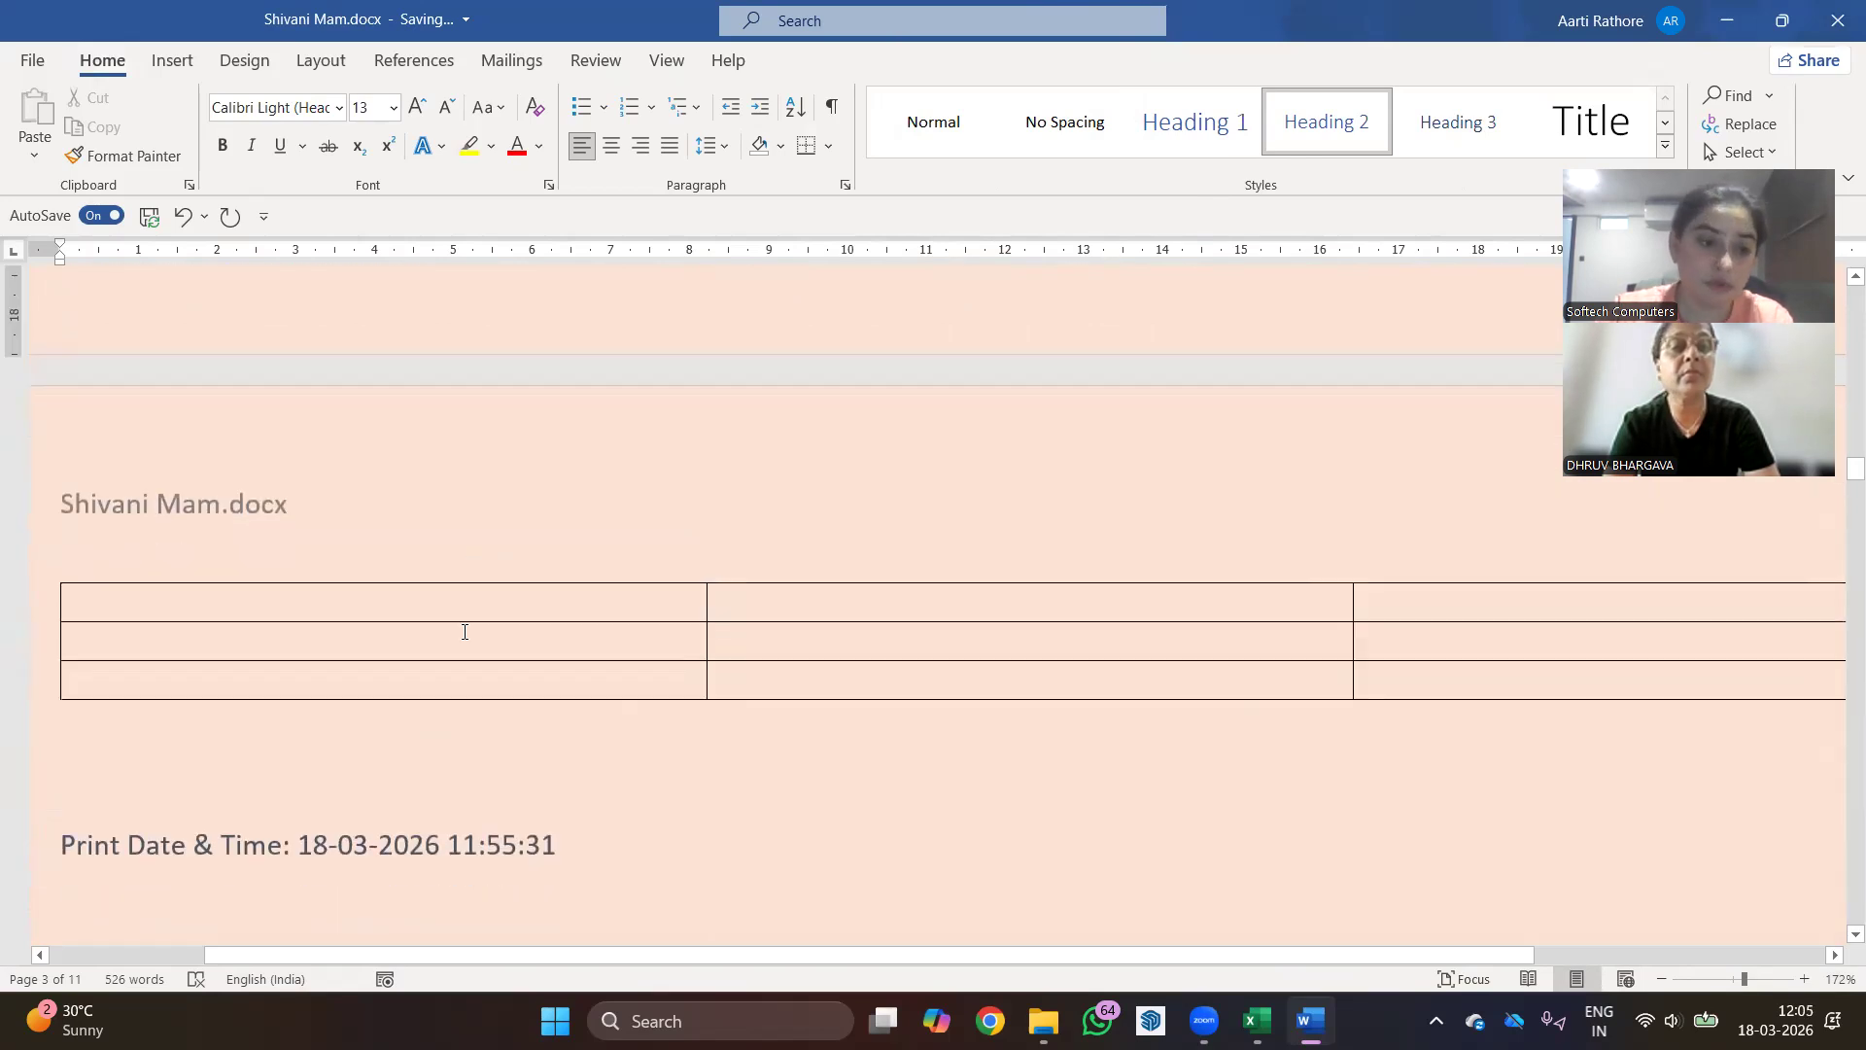
left_click(65, 547)
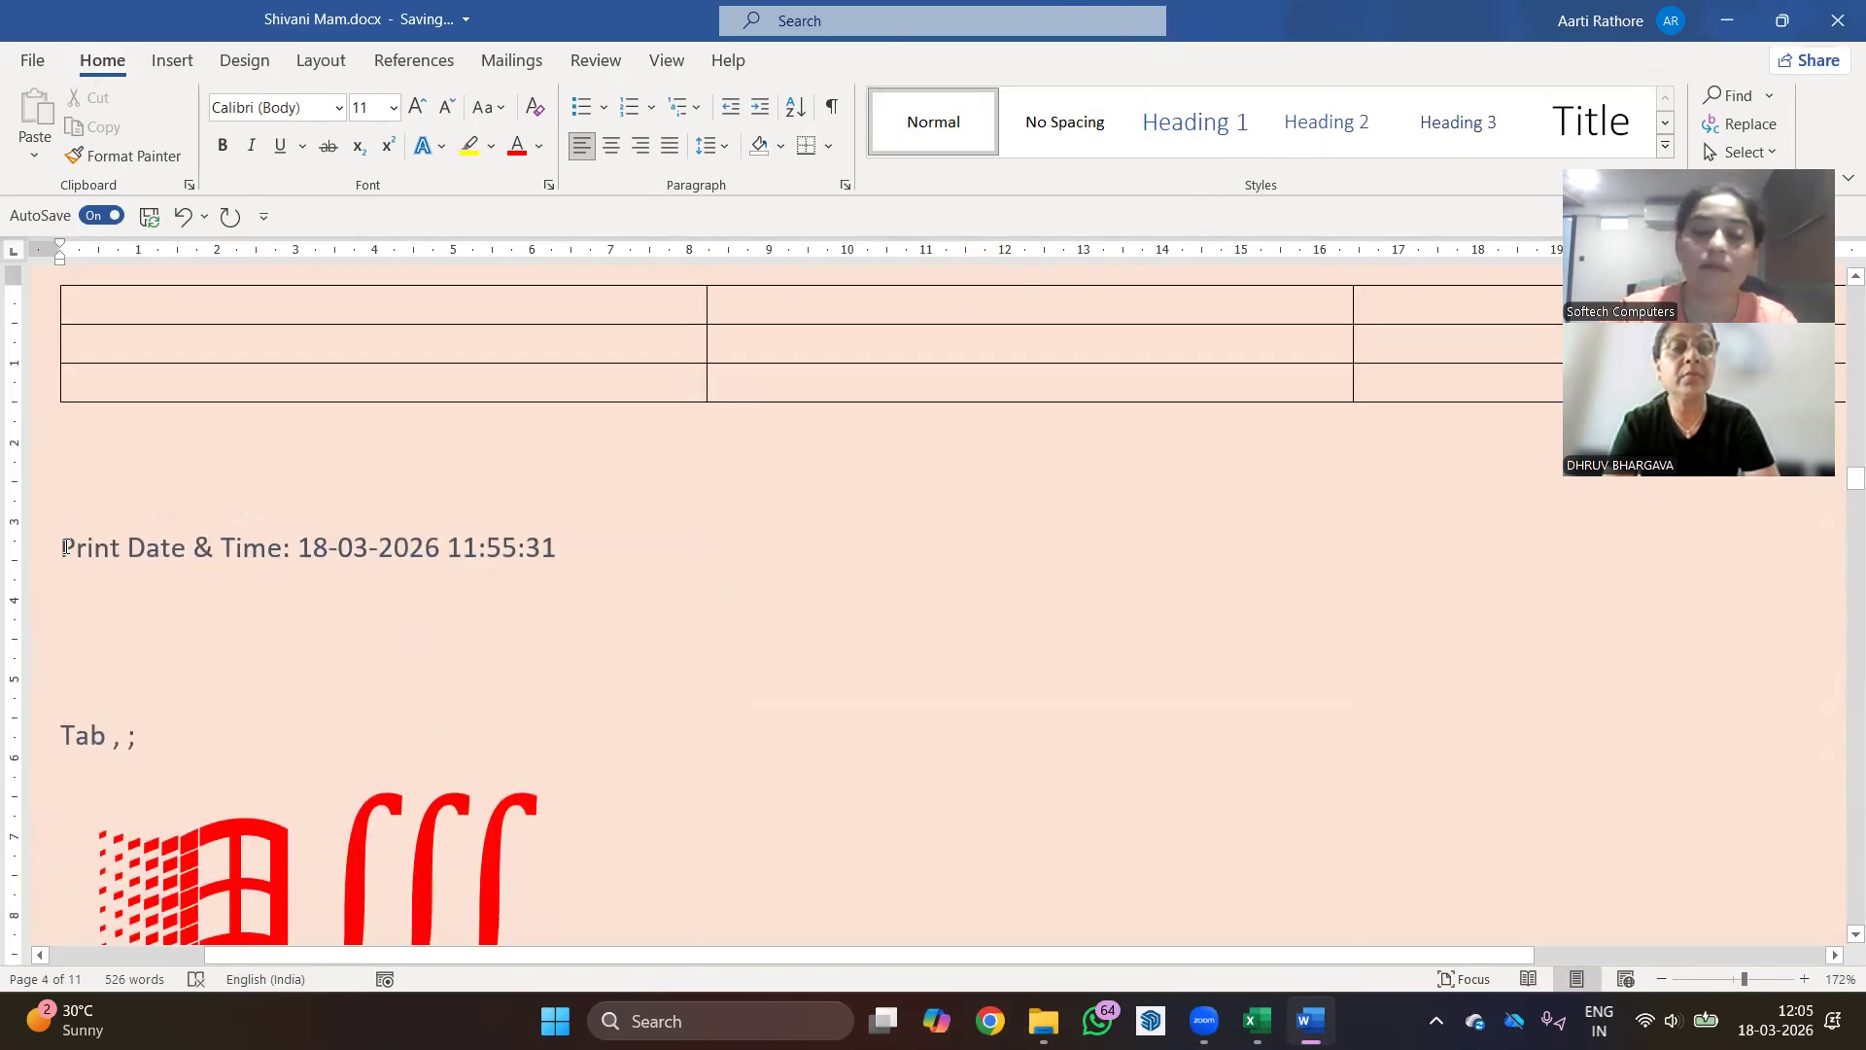
type("MS-")
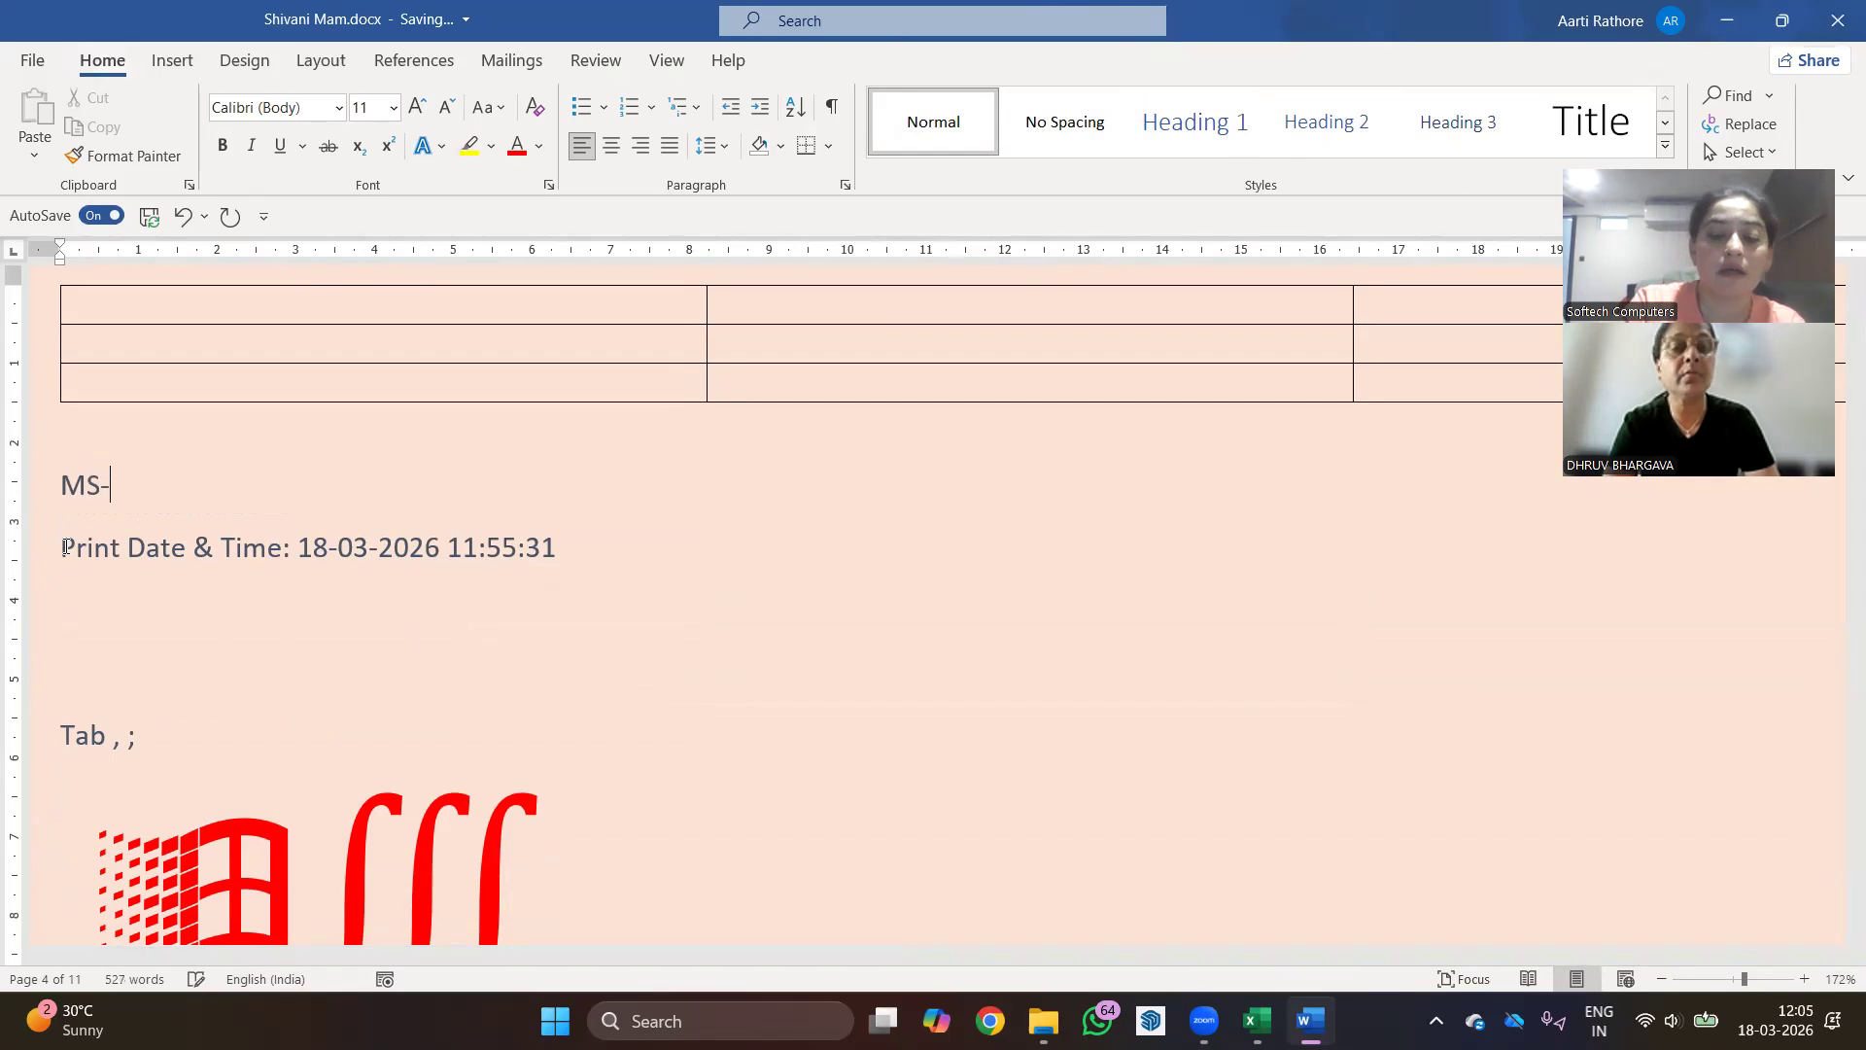
type("OFFICE")
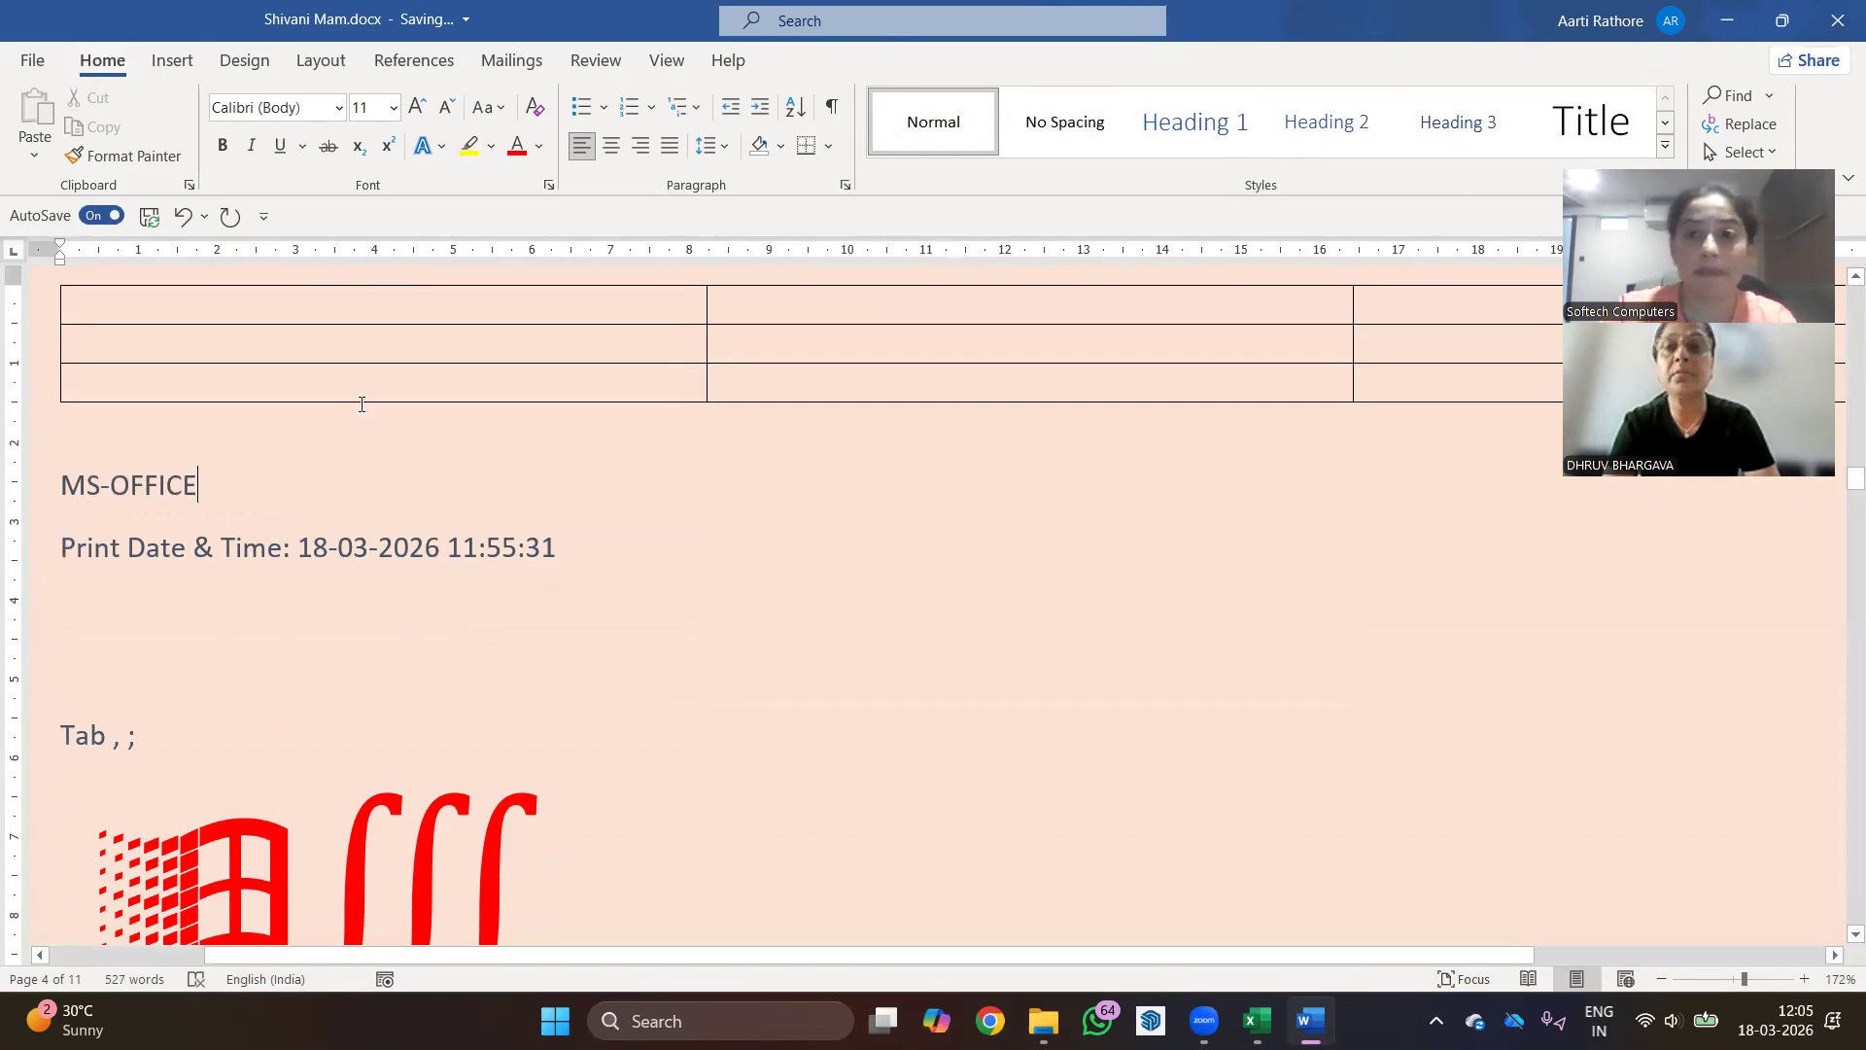
left_click(1314, 130)
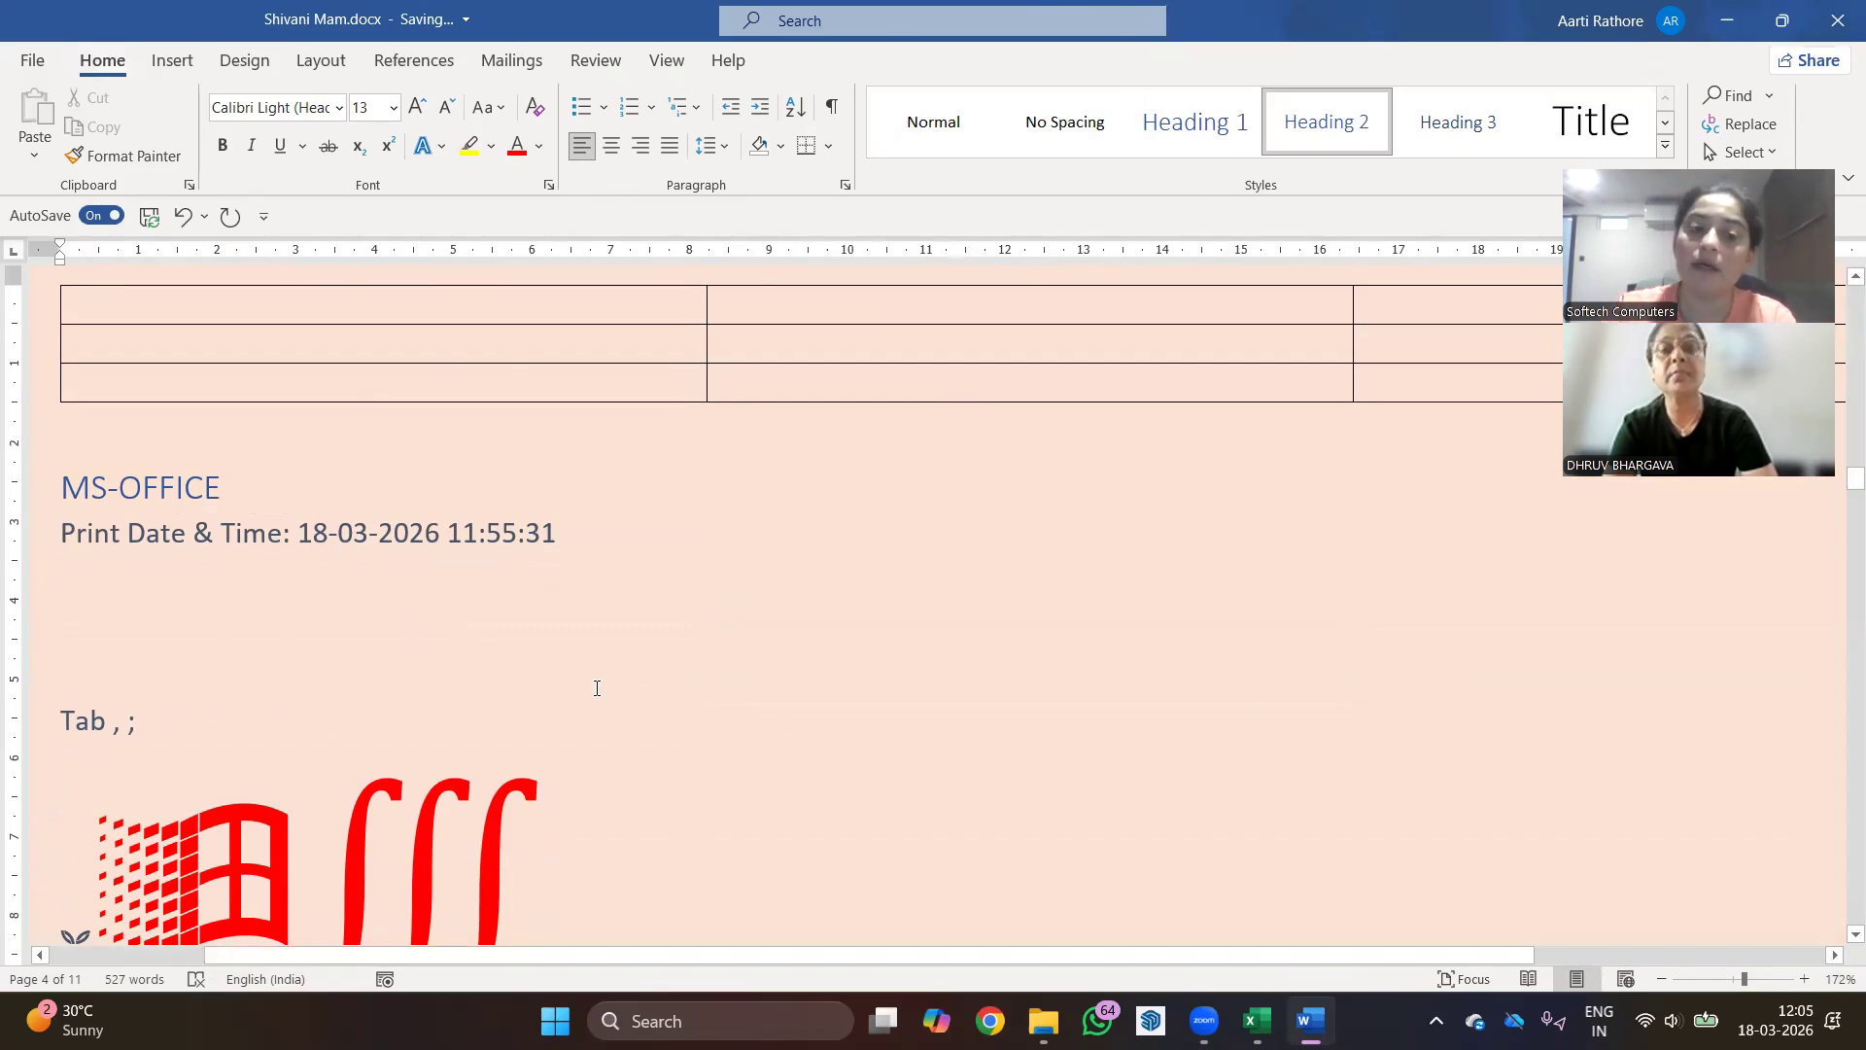
- Set the font size to 12 on the empty line before the framed photo and the SOFTECH artwork
scroll(595, 687, "down", 10)
scroll(596, 687, "down", 3)
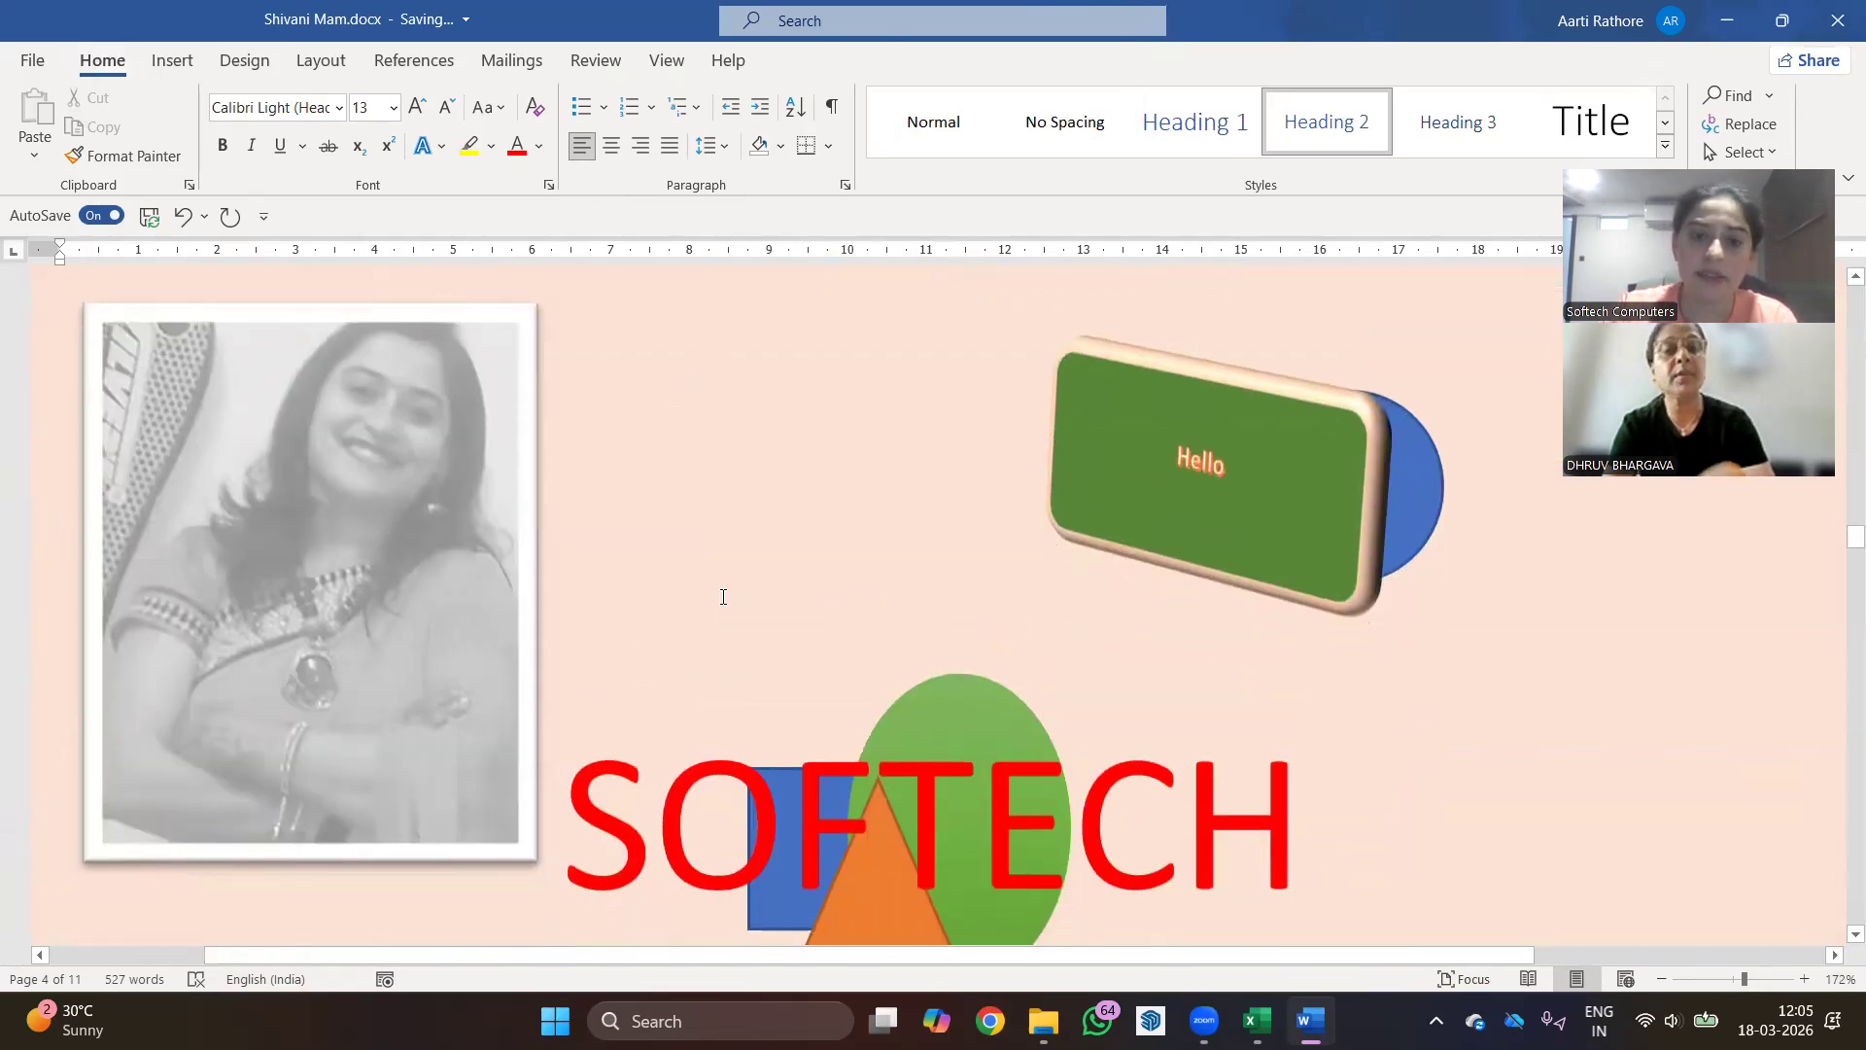
scroll(435, 476, "up", 6)
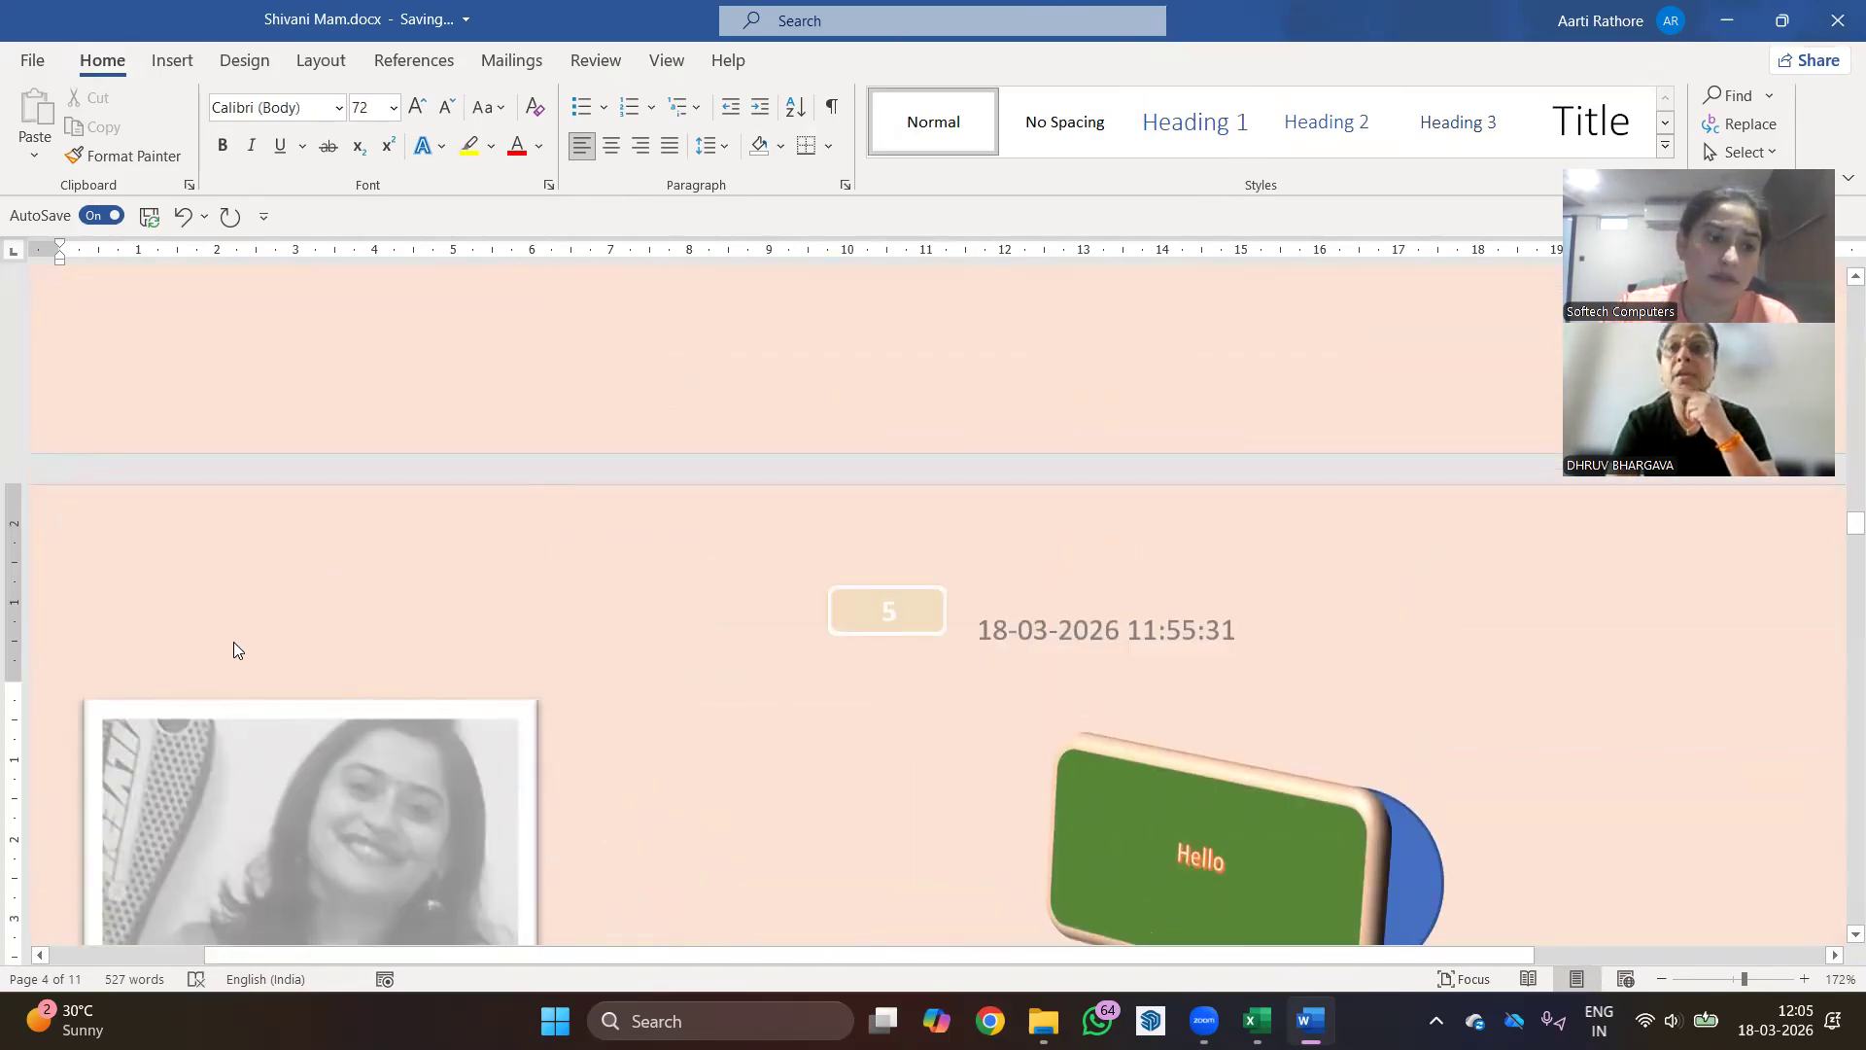
left_click(281, 720)
left_click(623, 746)
scroll(623, 745, "down", 7)
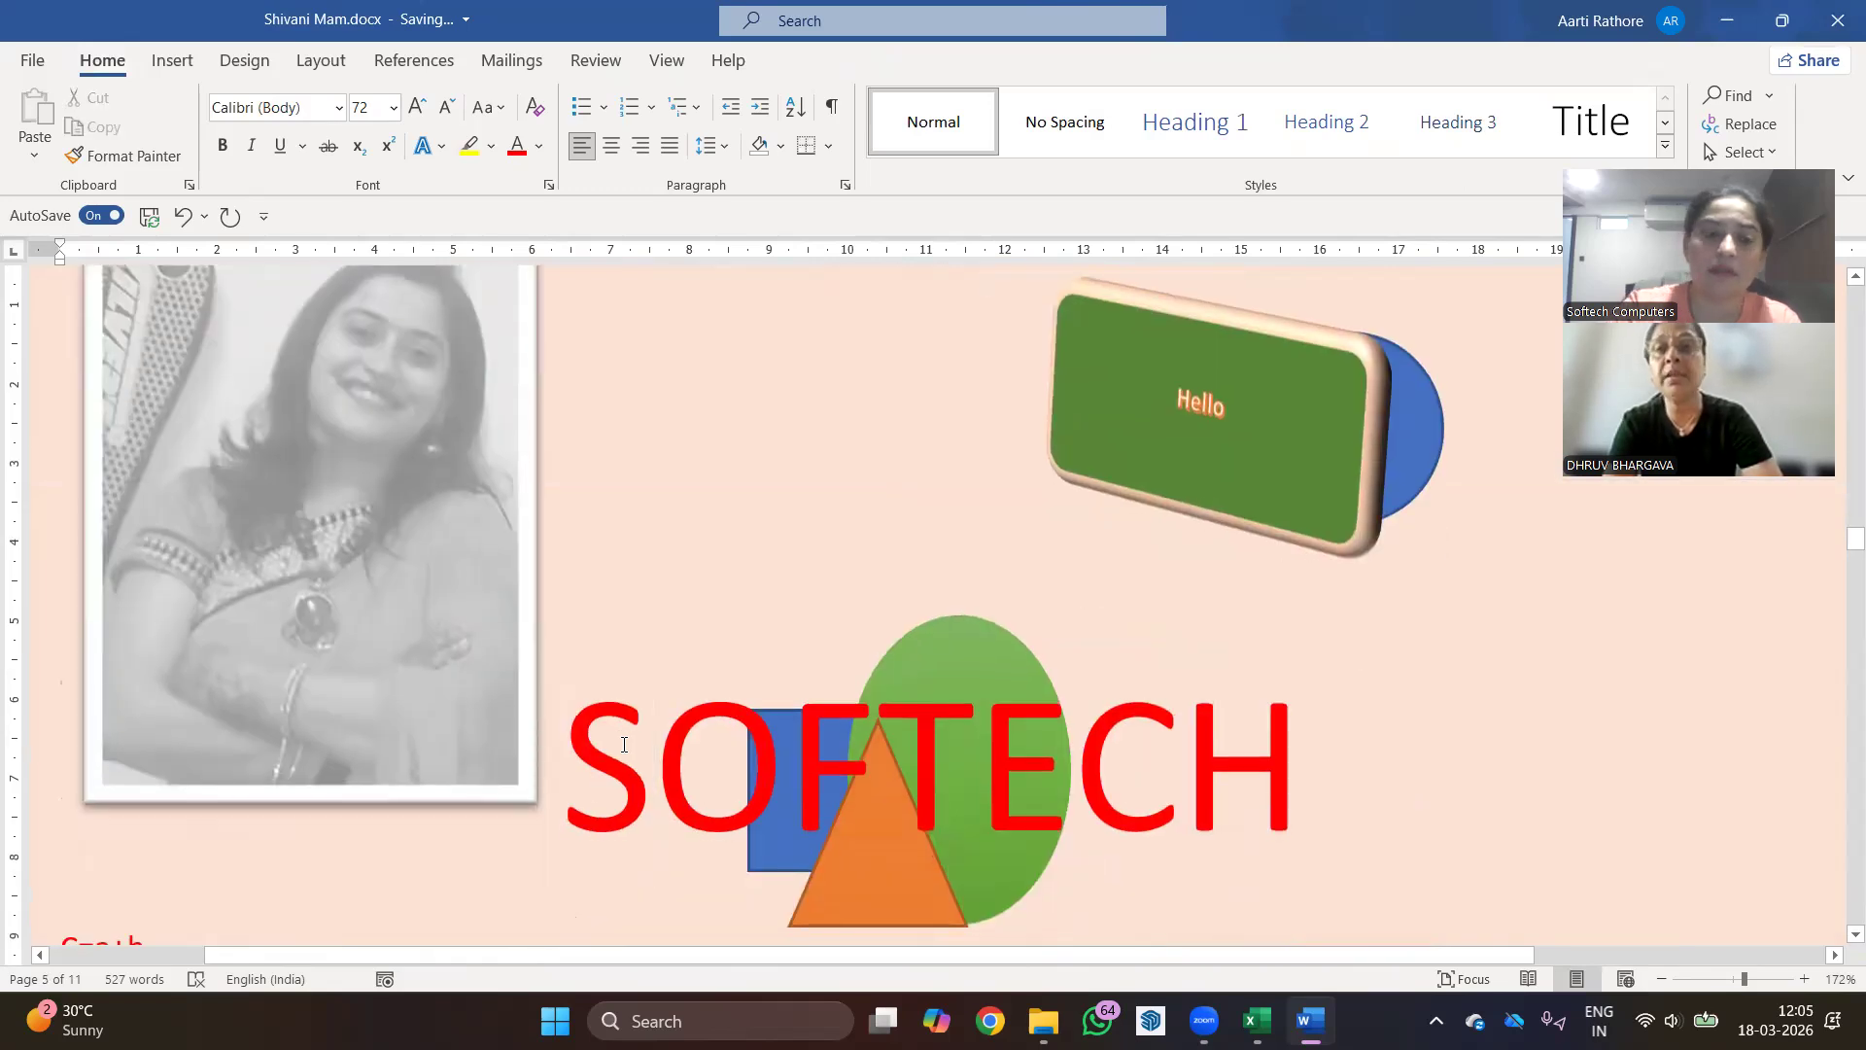
scroll(933, 602, "up", 4)
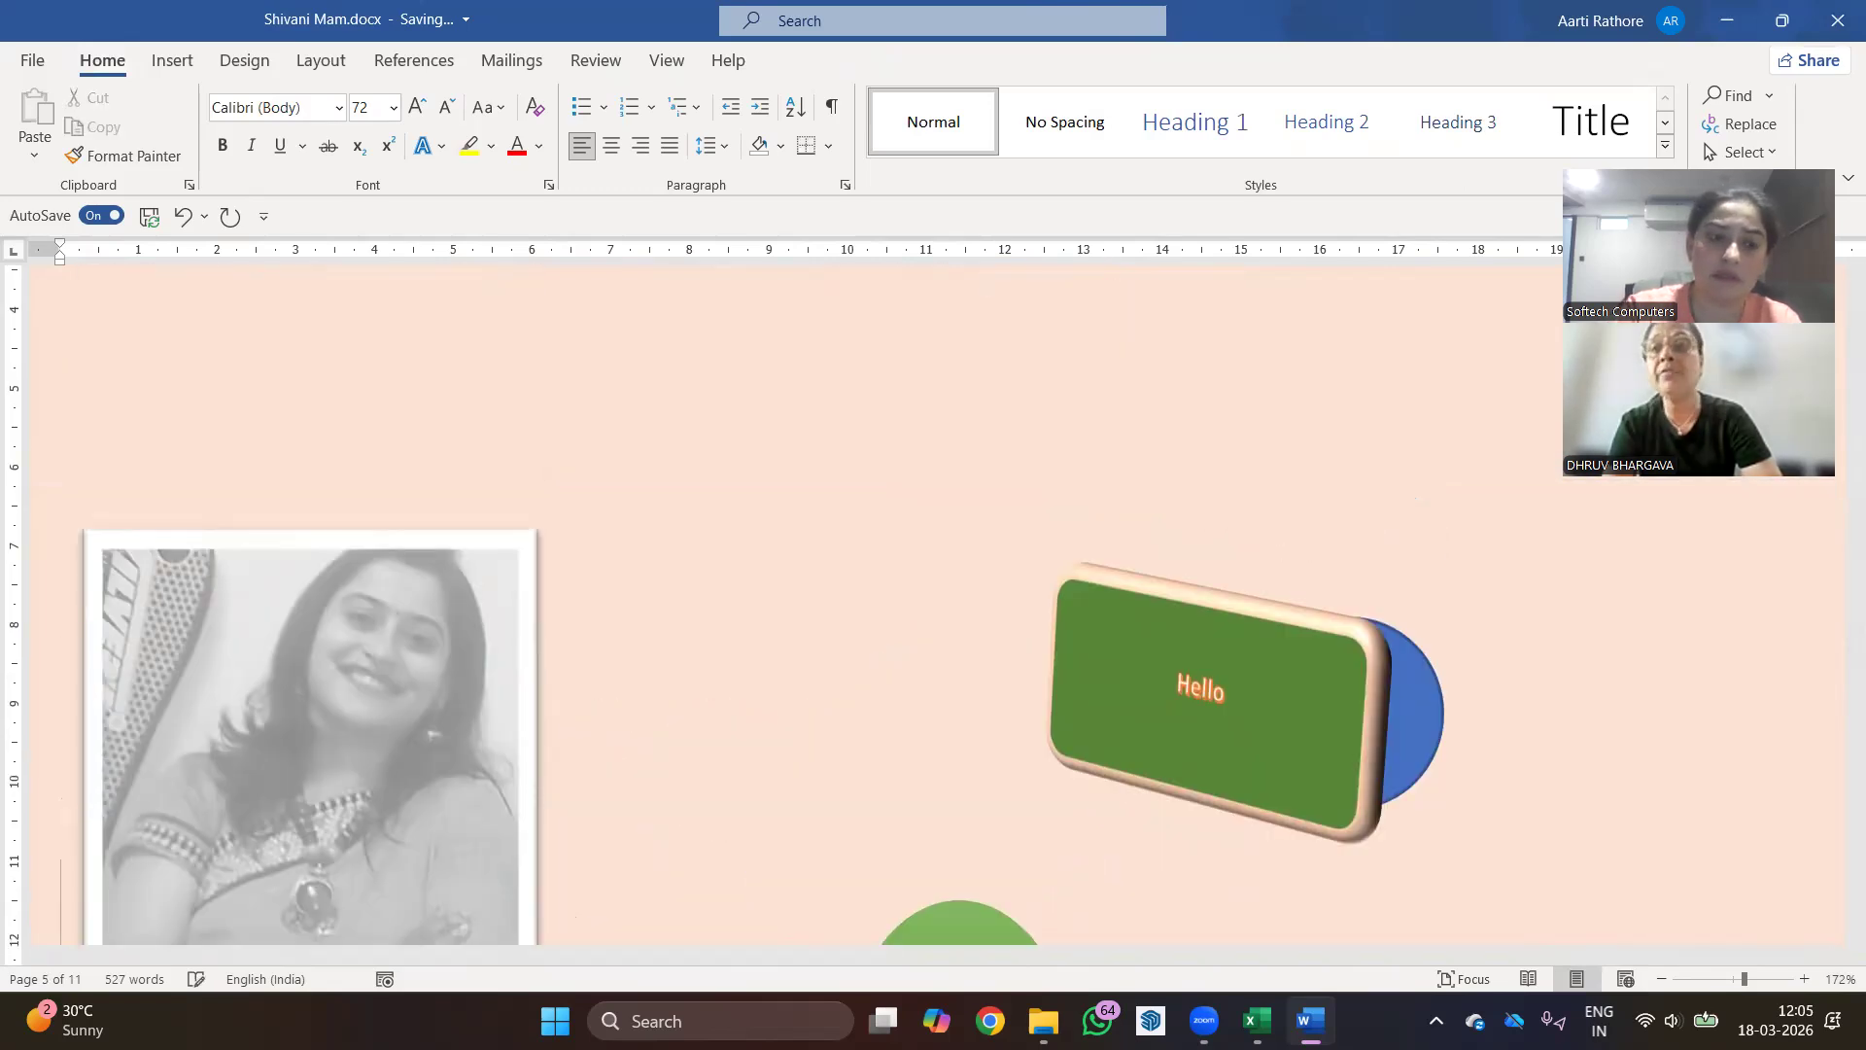
scroll(933, 602, "down", 3)
scroll(549, 639, "up", 4)
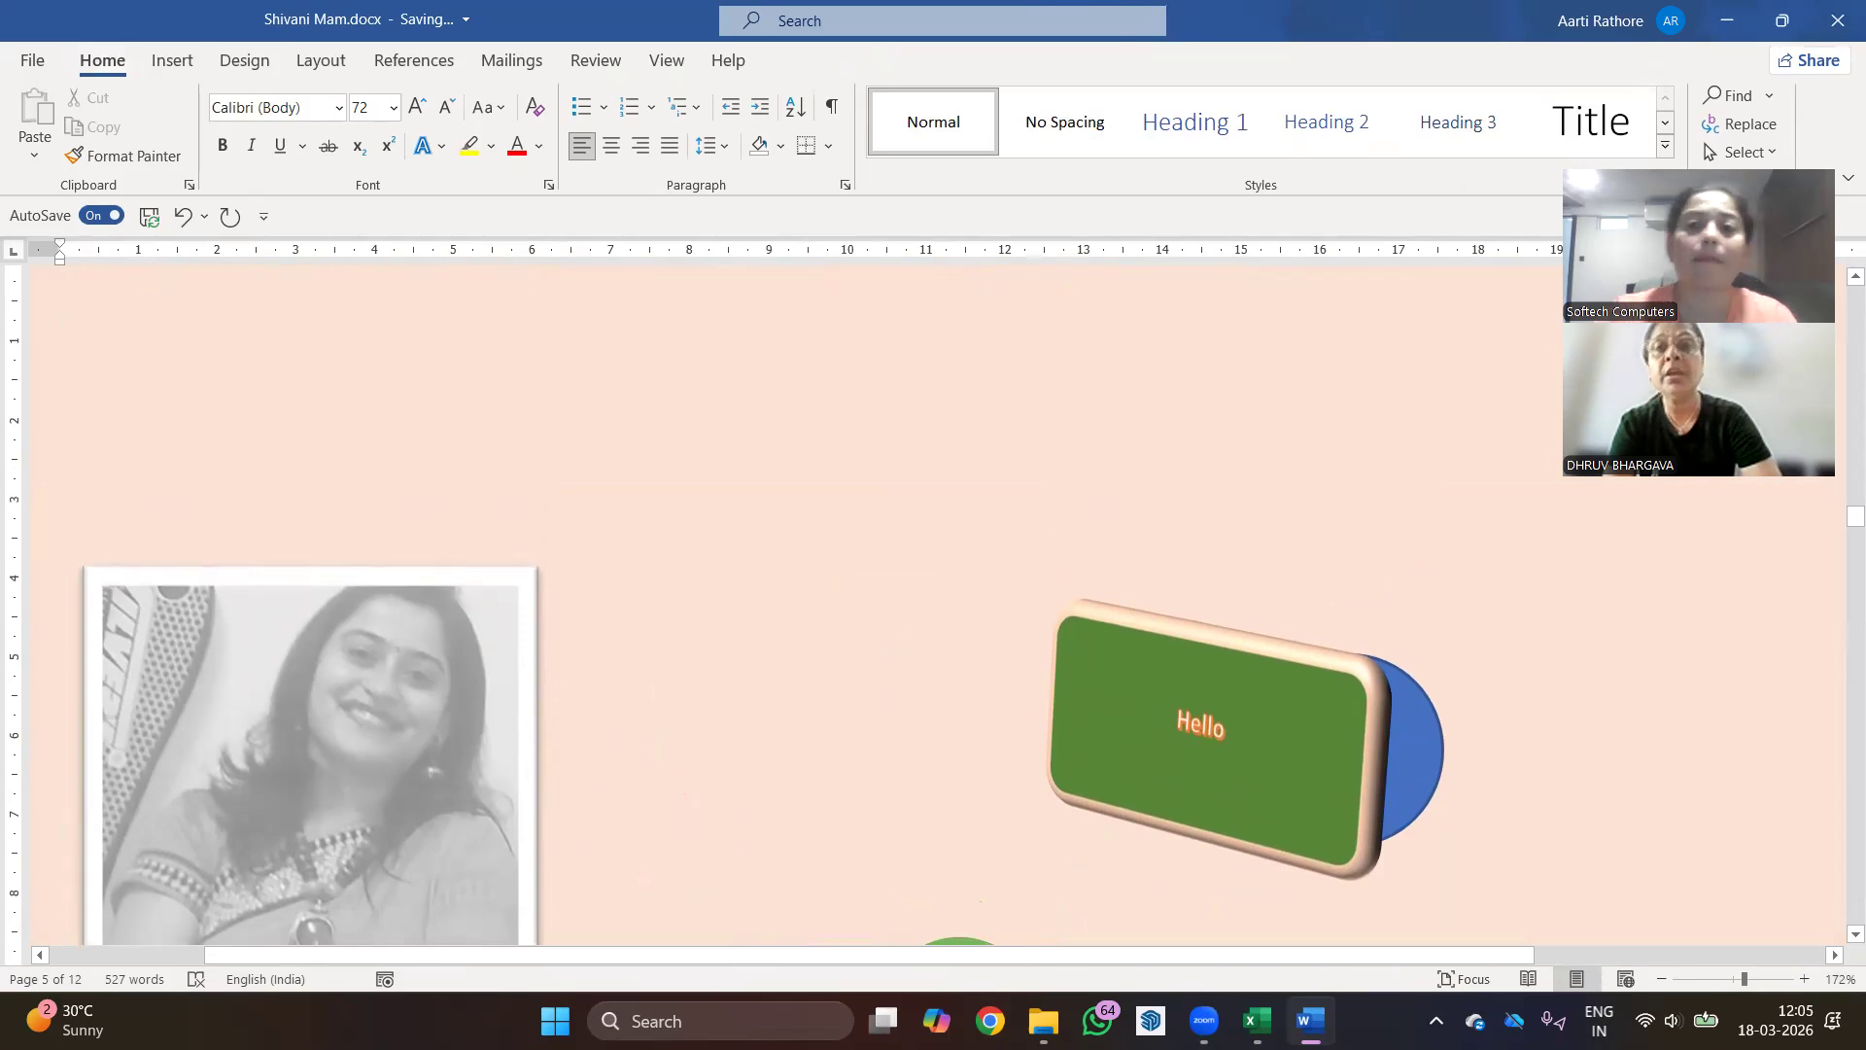
left_click(393, 108)
left_click(379, 256)
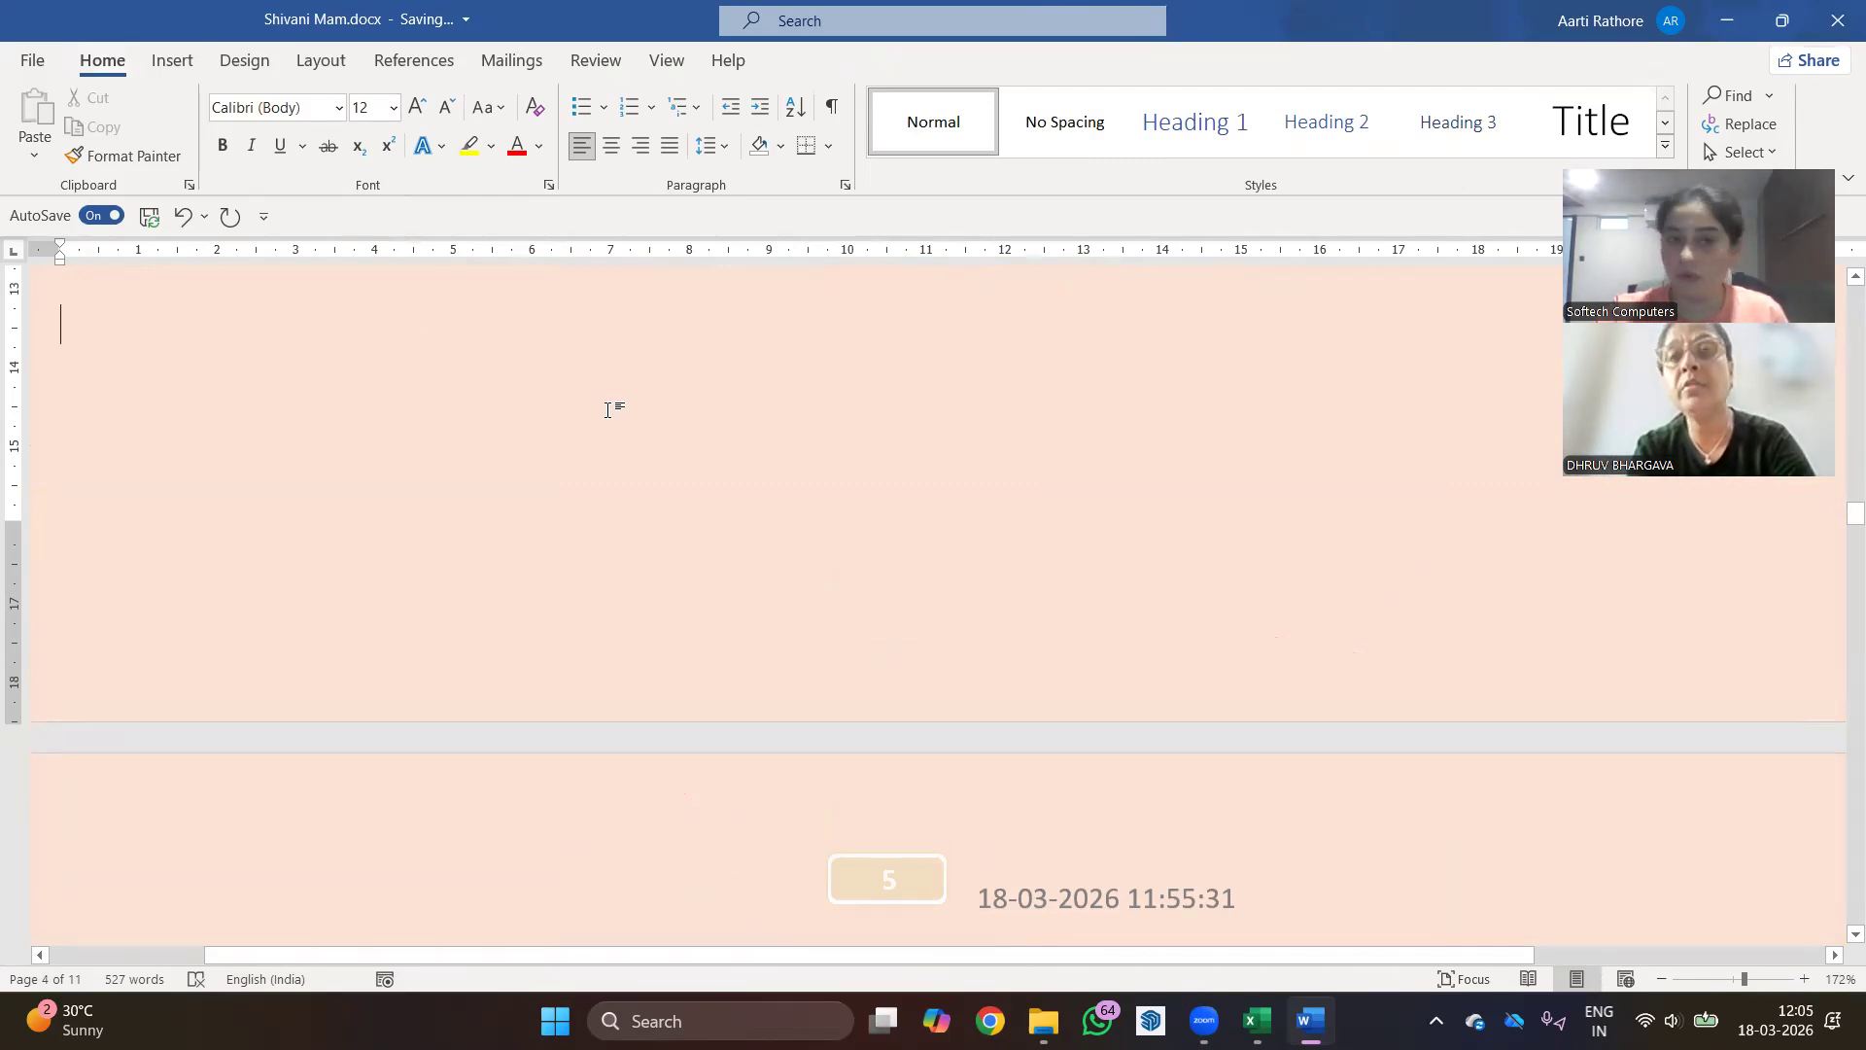
- Enter "Internet & other Applications" on the empty line before the photo and style it as Heading 2
scroll(680, 420, "up", 3)
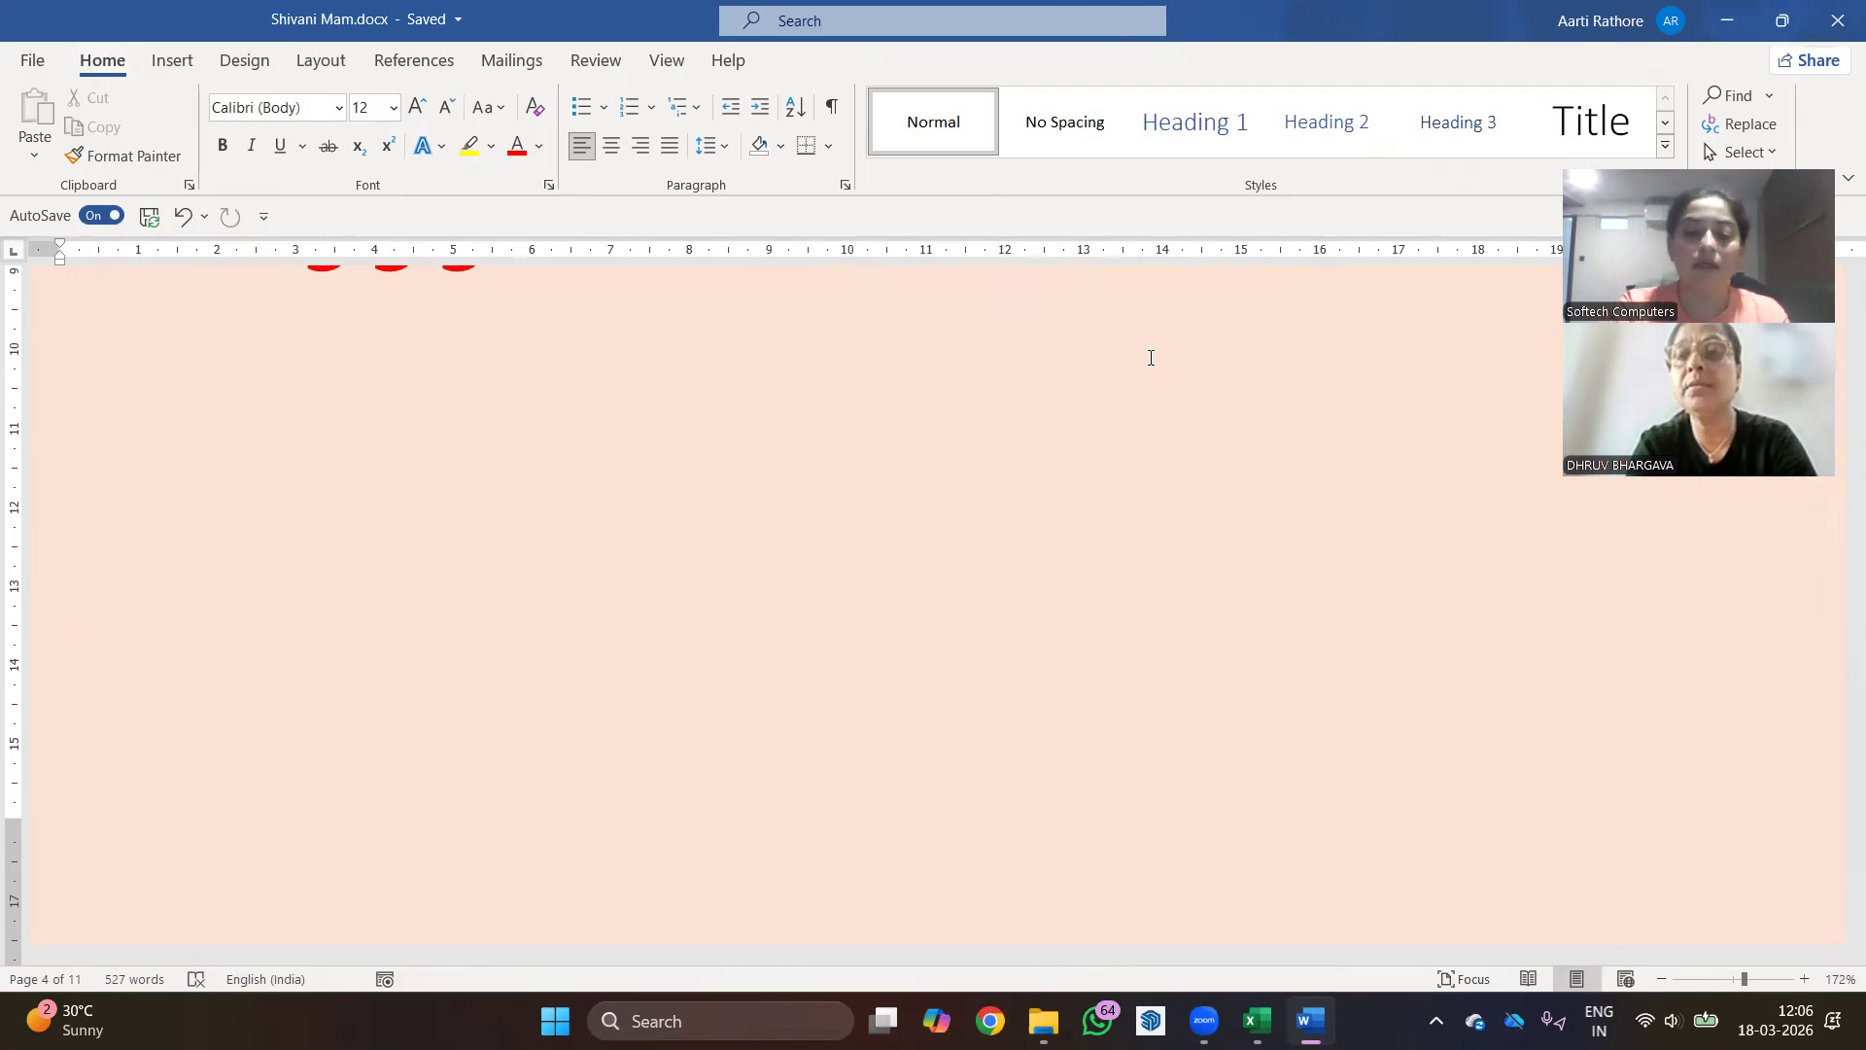
type("Inter")
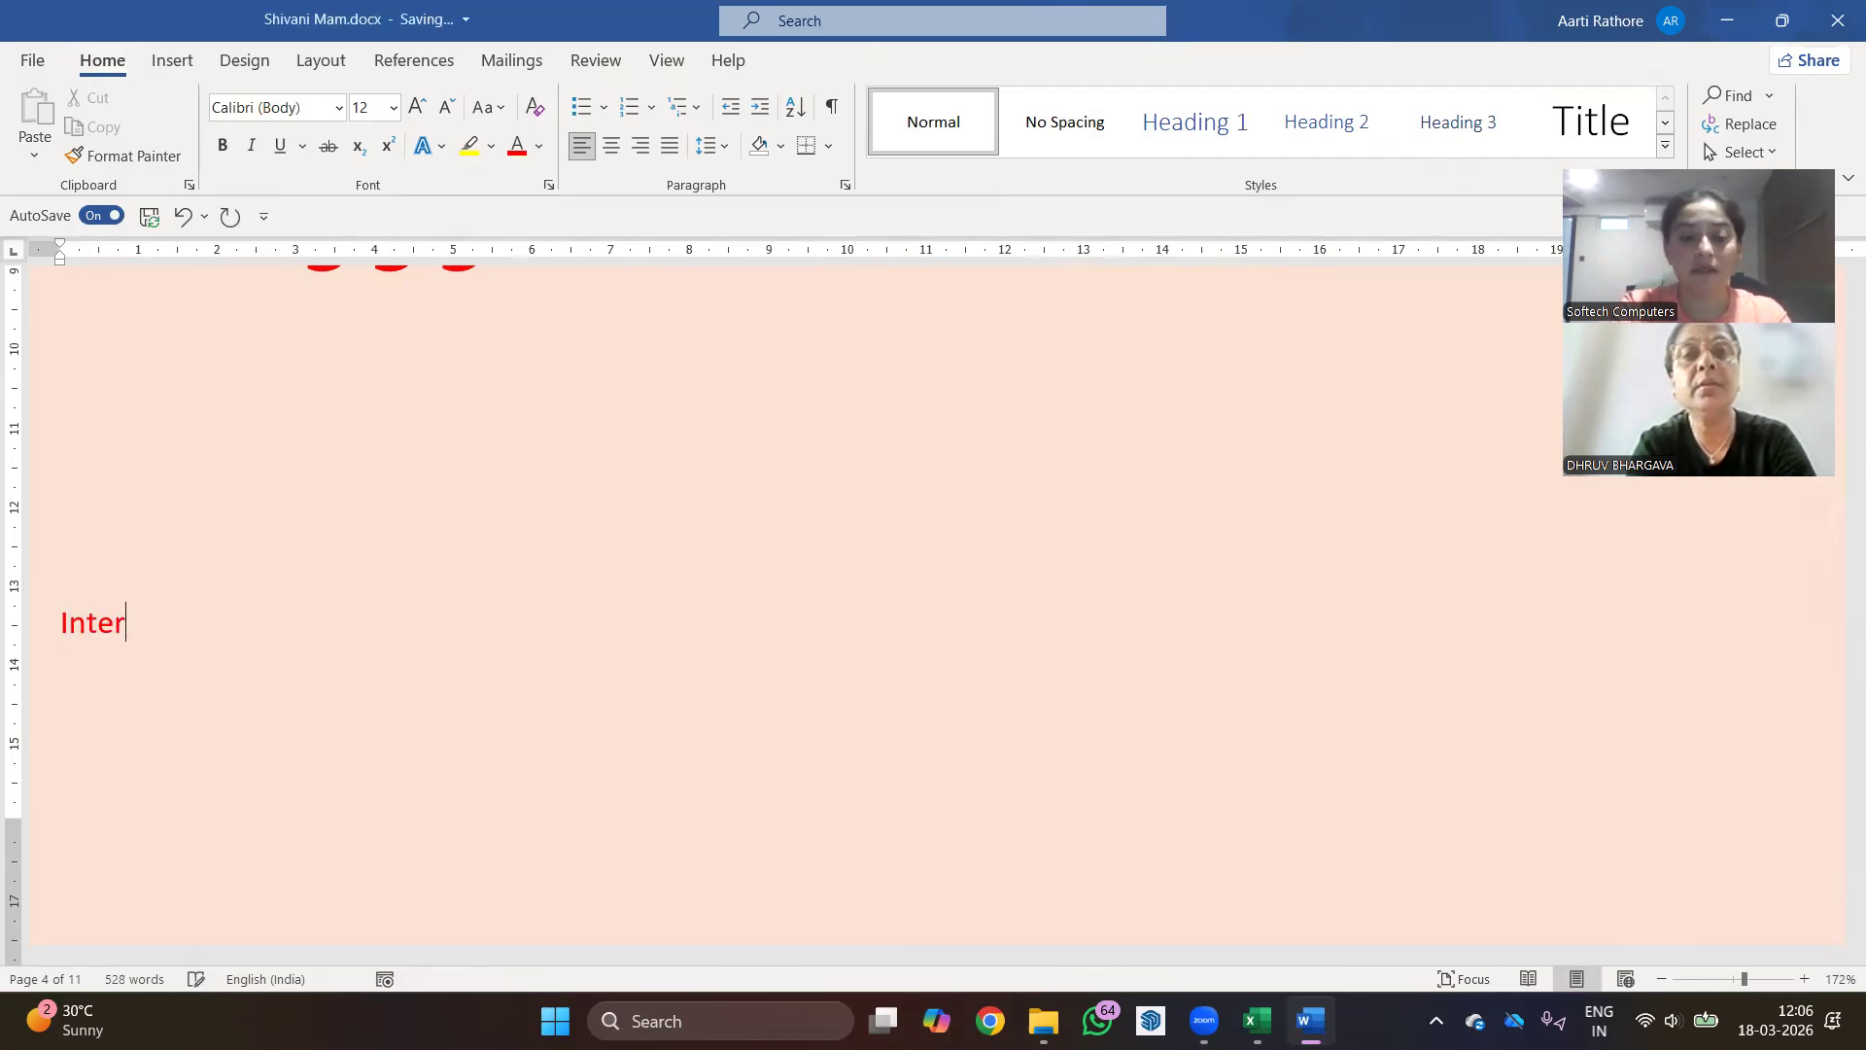
type("net & other Applicatio")
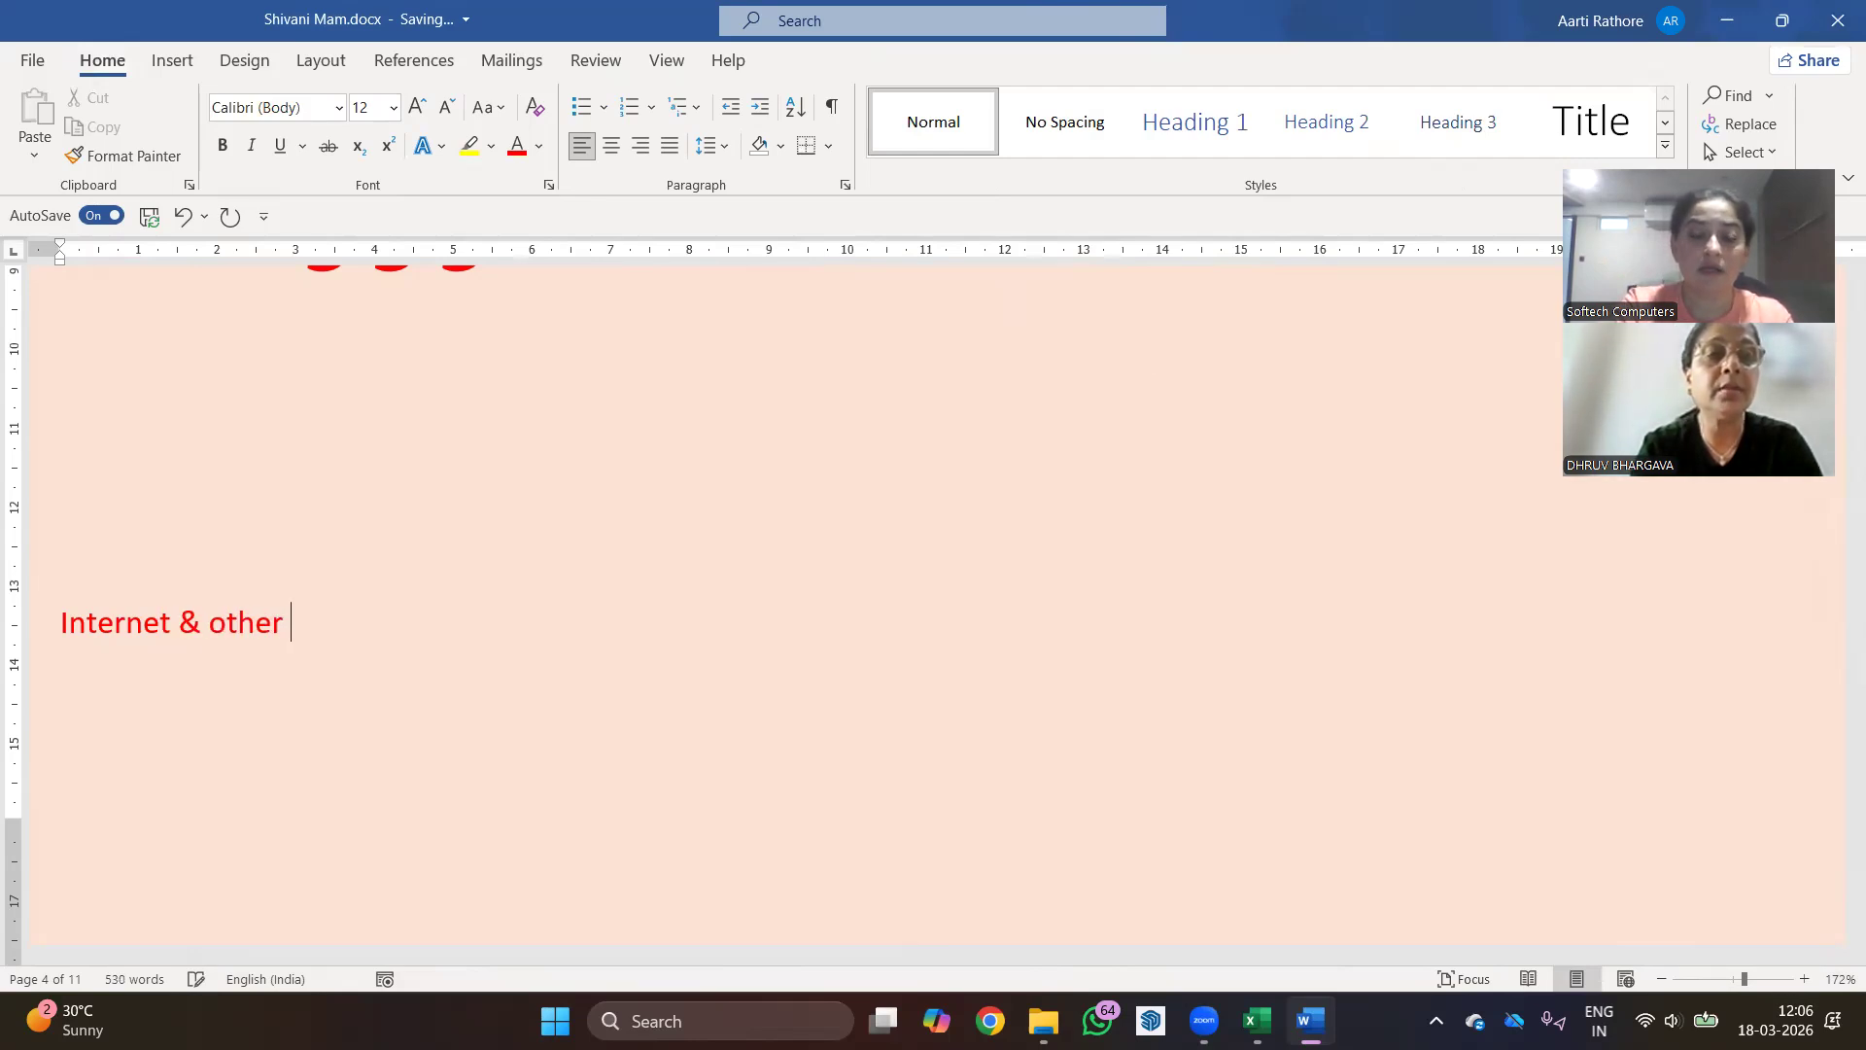
type("ns")
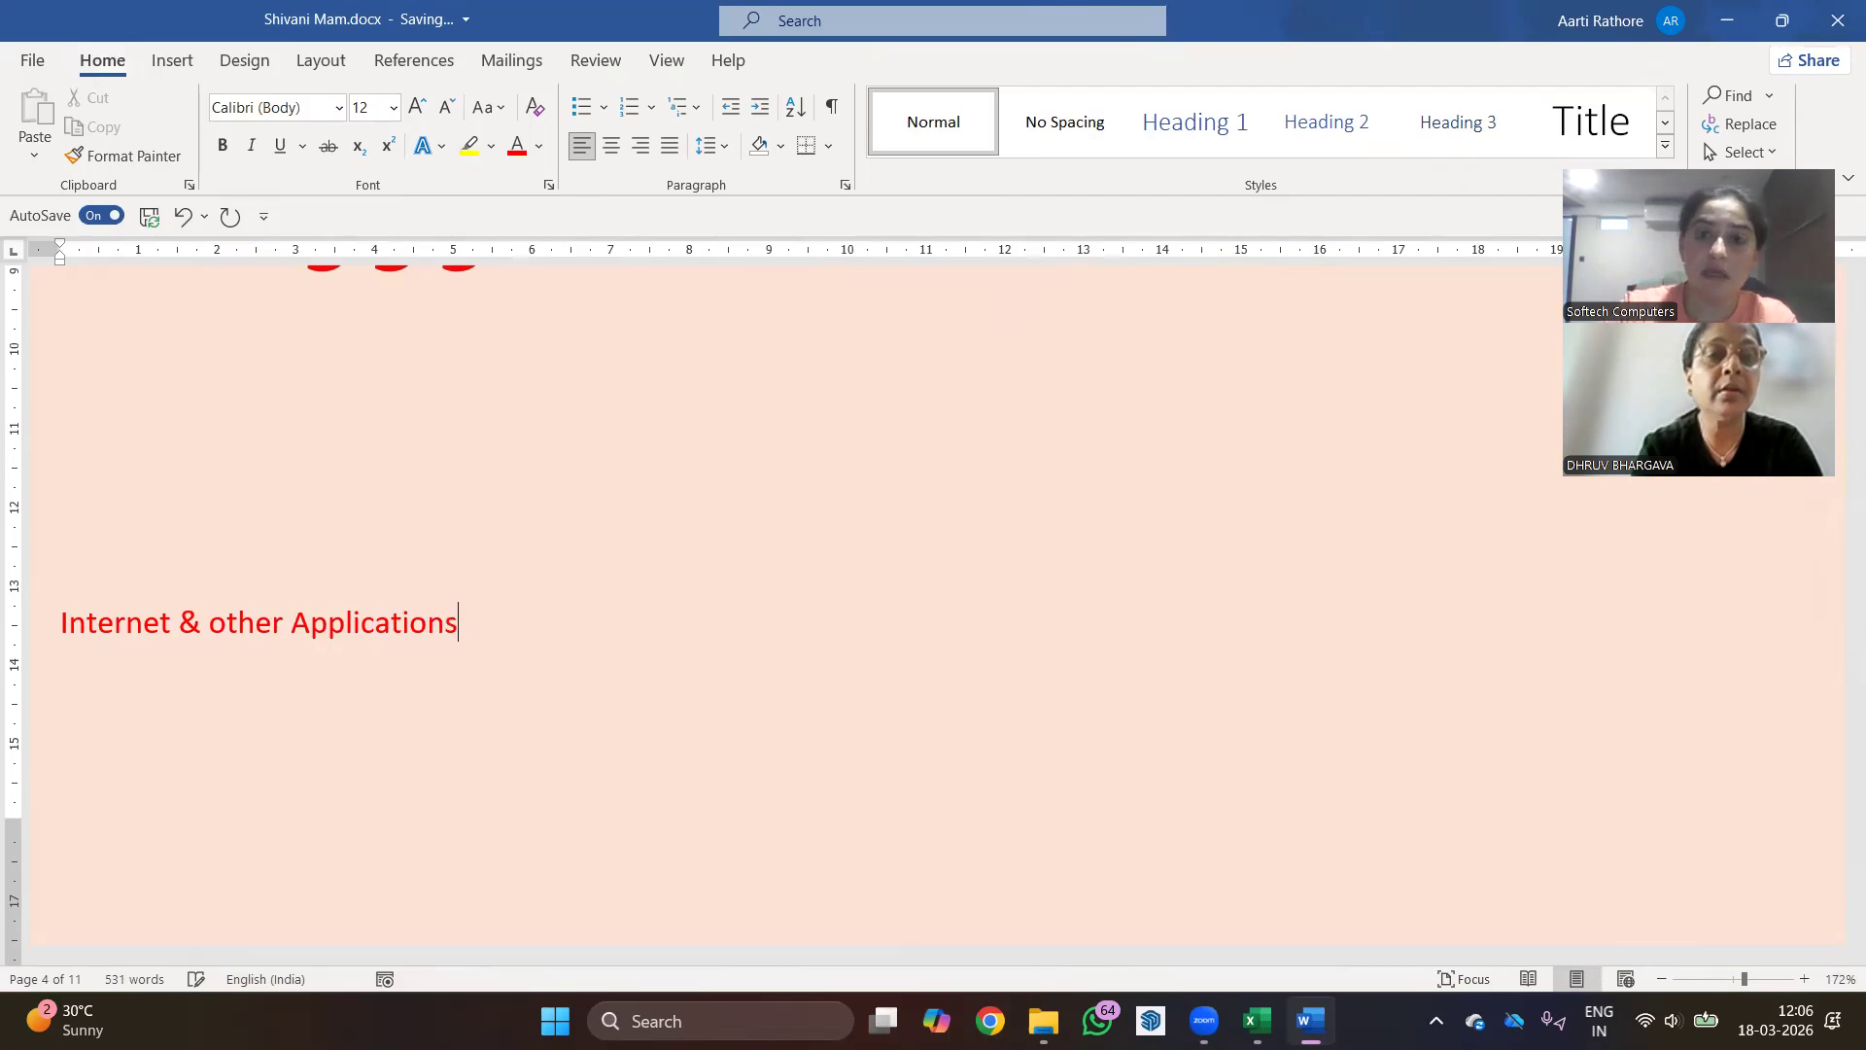
left_click(1344, 120)
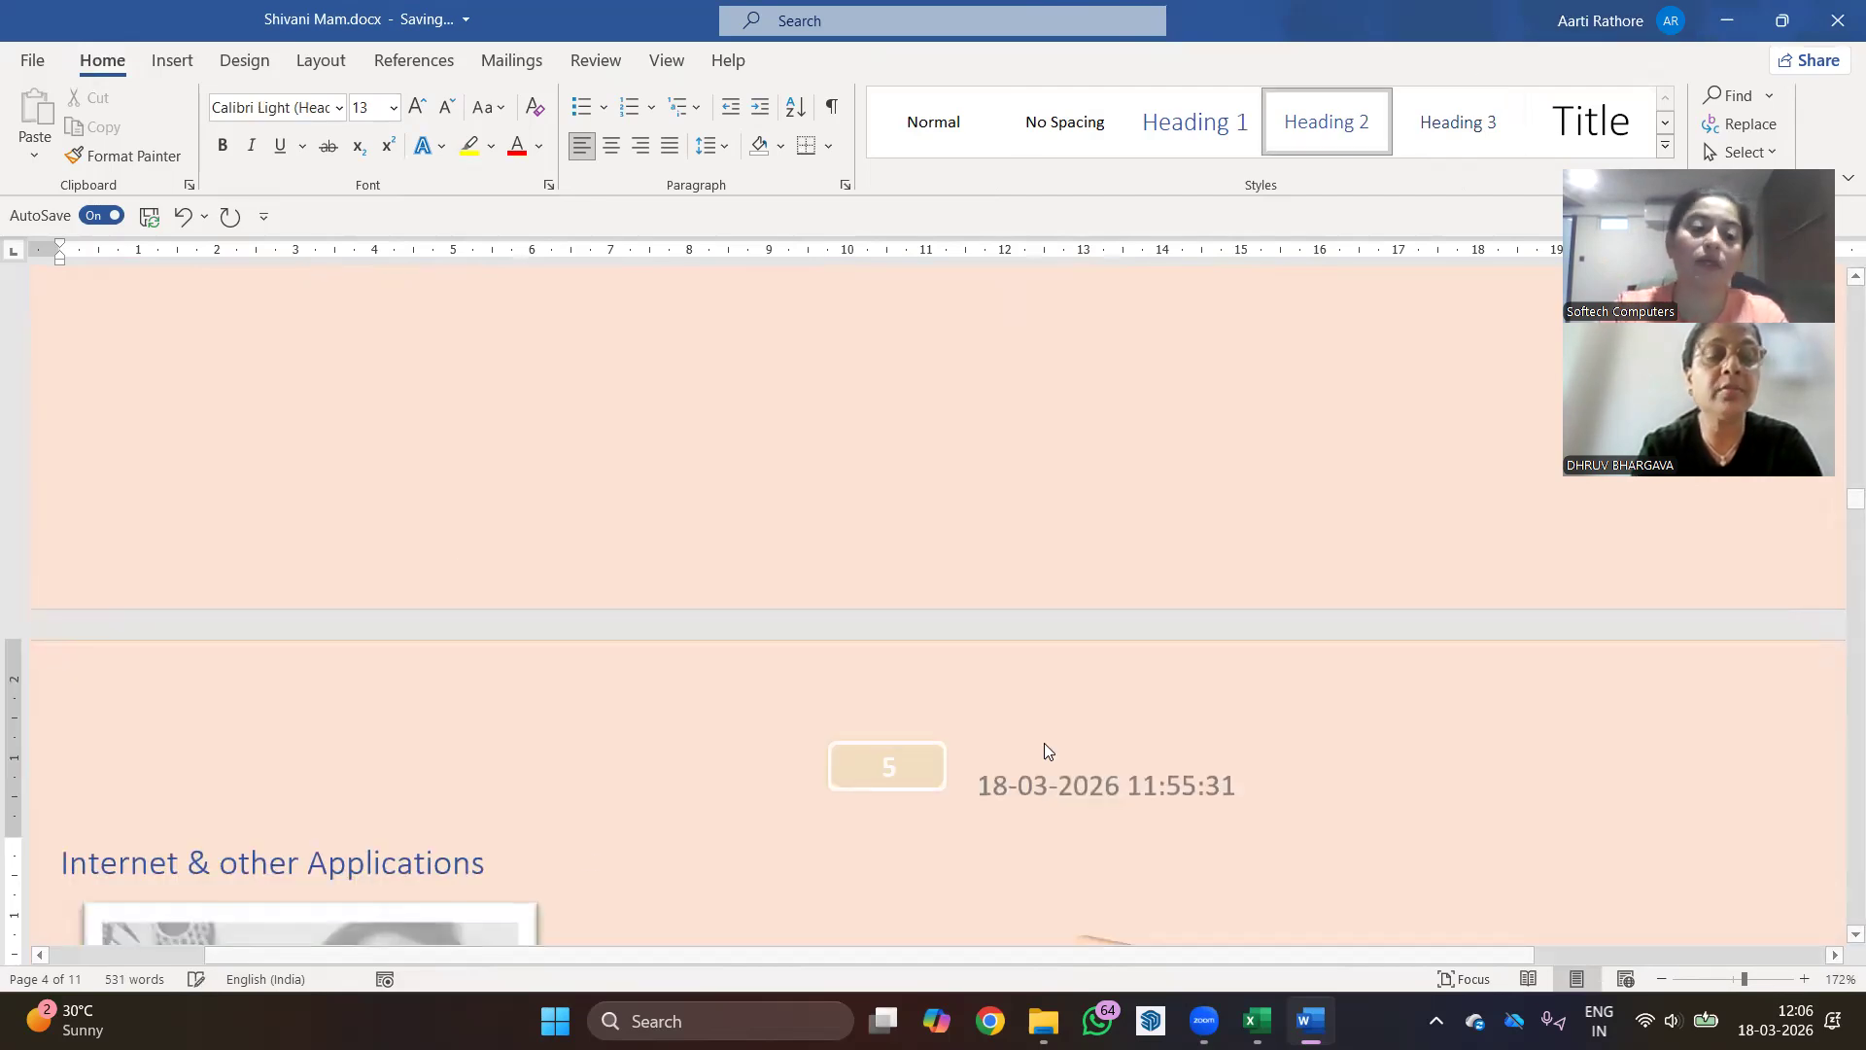
- Insert a blank page before the "Introduction" heading on page 2
scroll(585, 851, "down", 10)
scroll(608, 662, "down", 10)
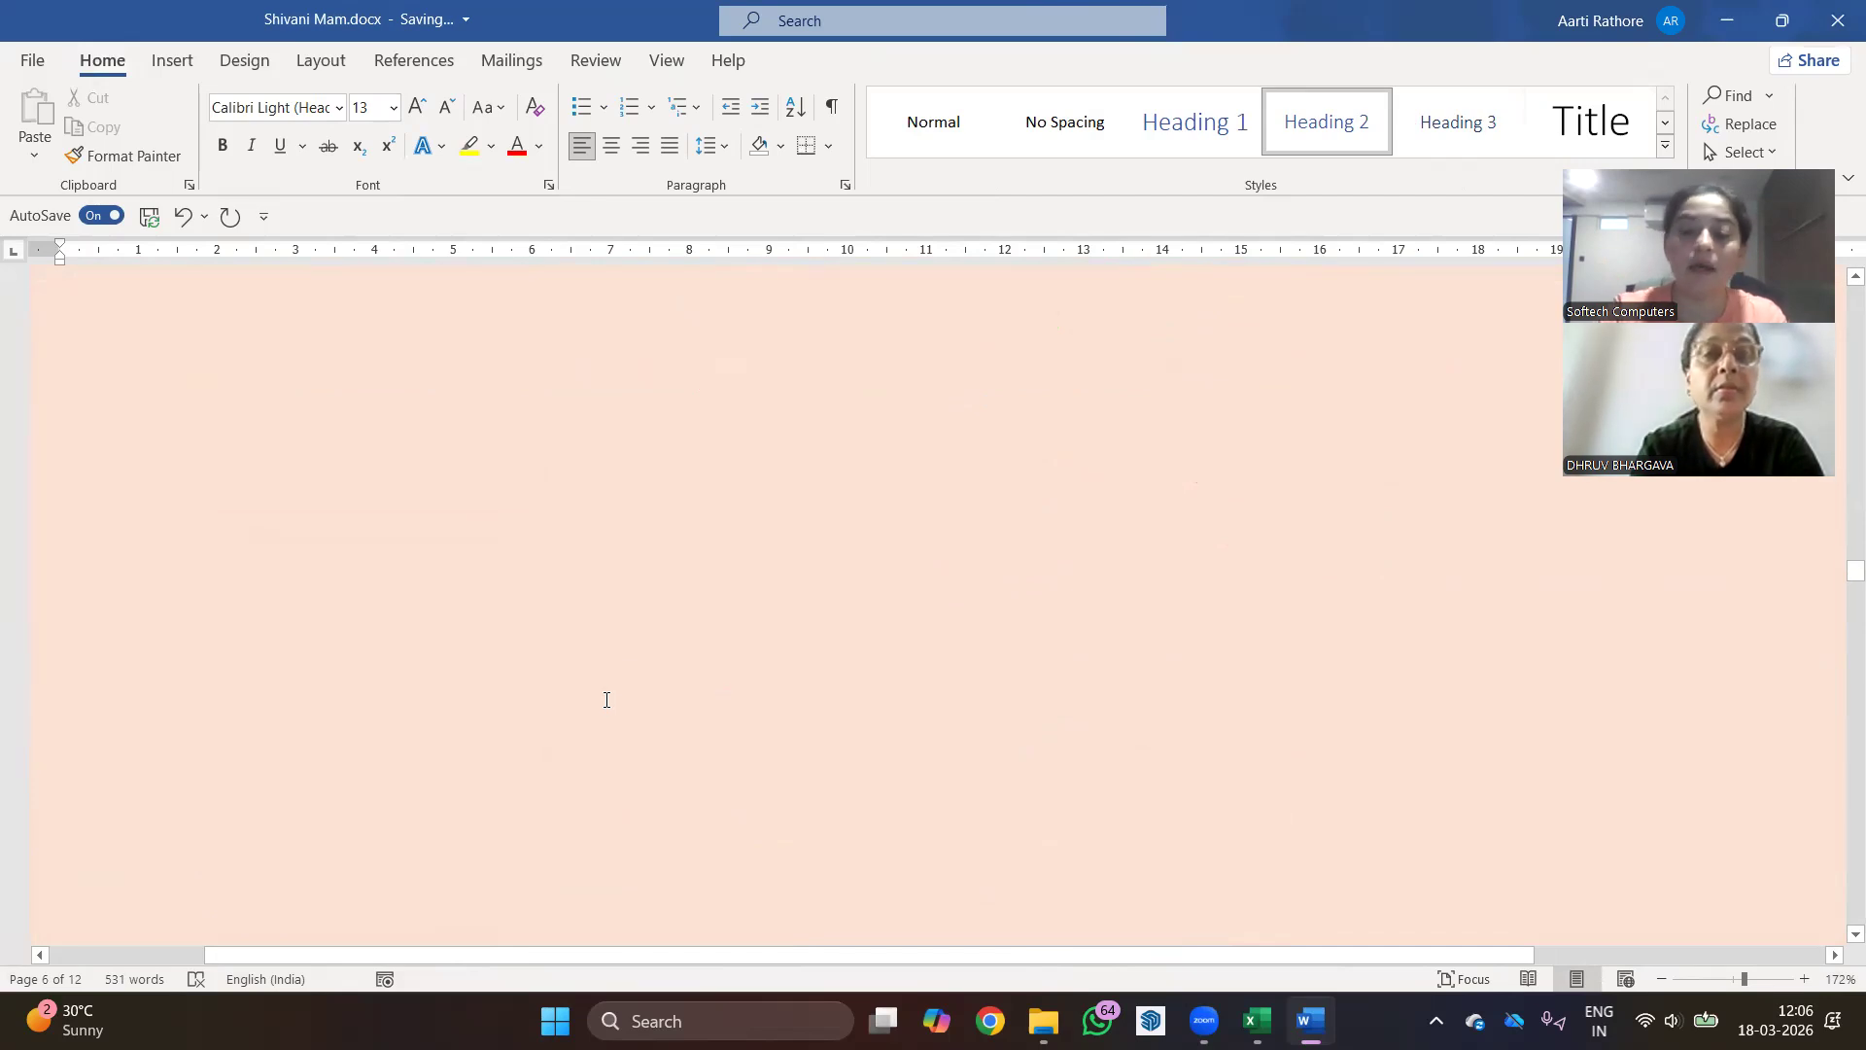
key("ctrl+Home")
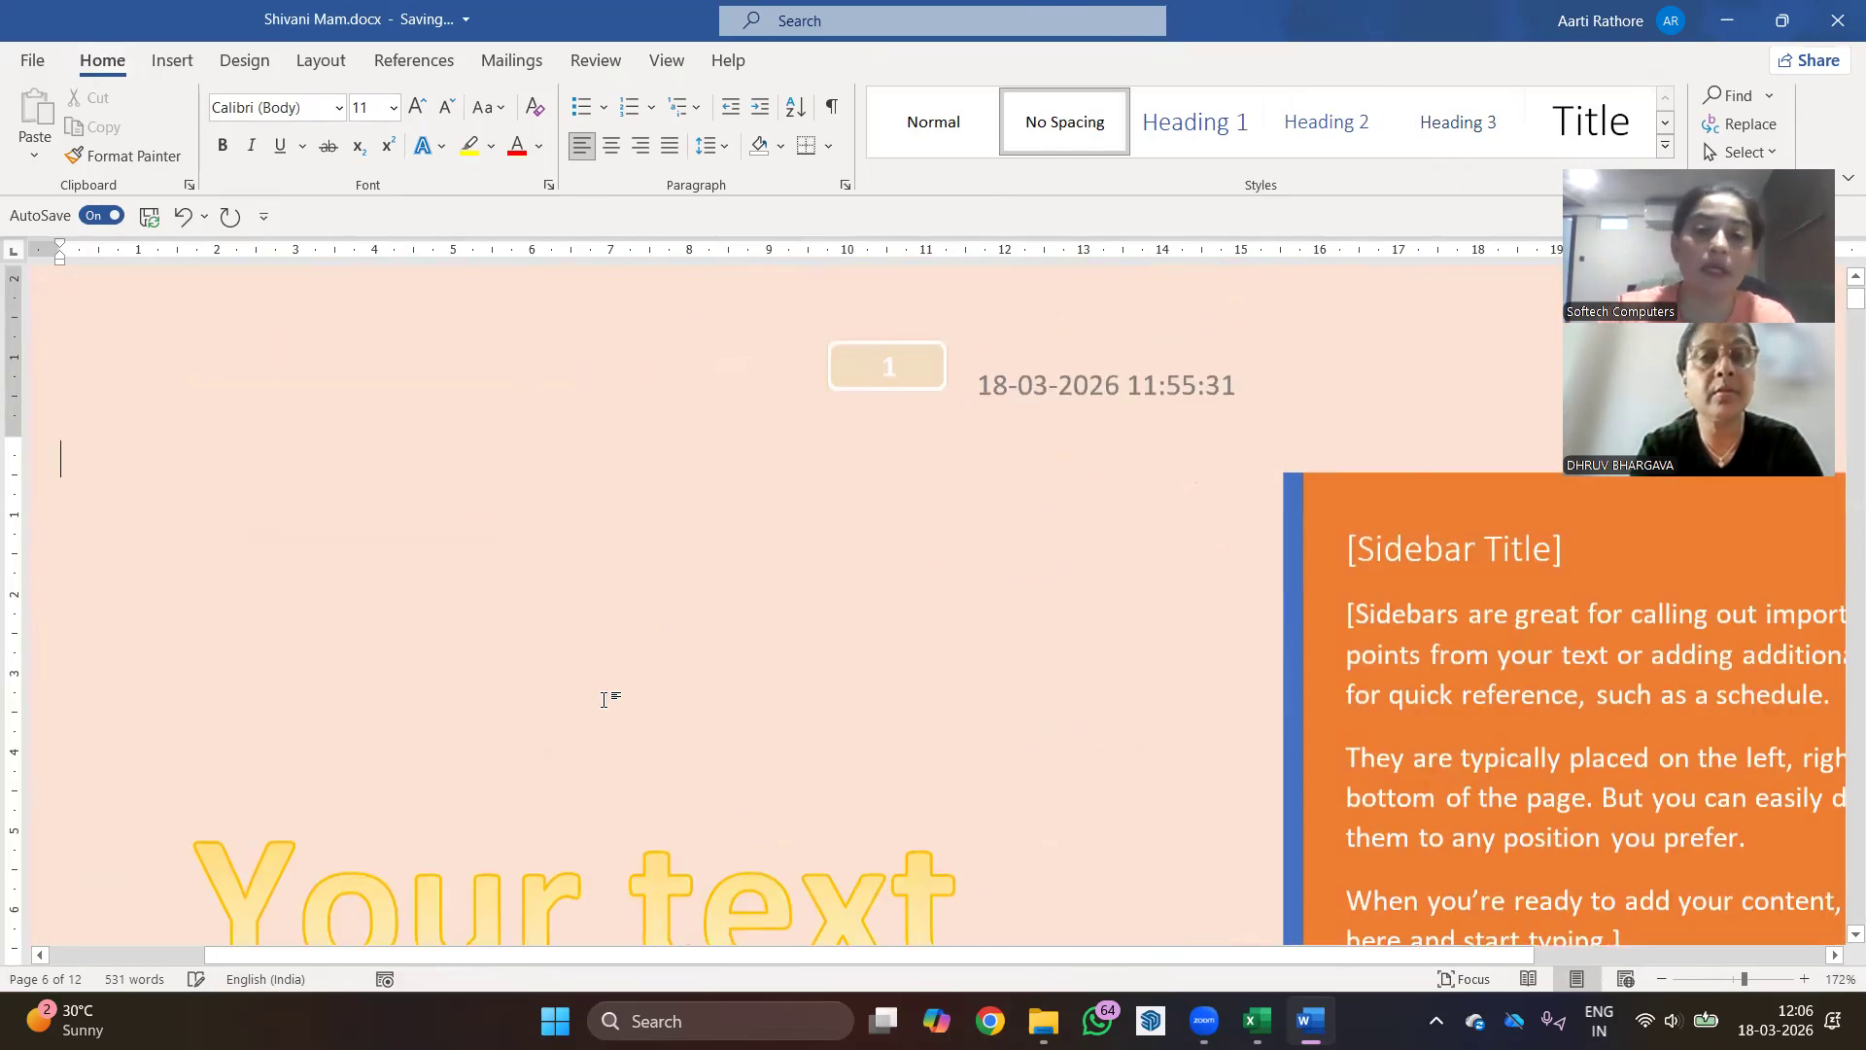
scroll(609, 783, "down", 10)
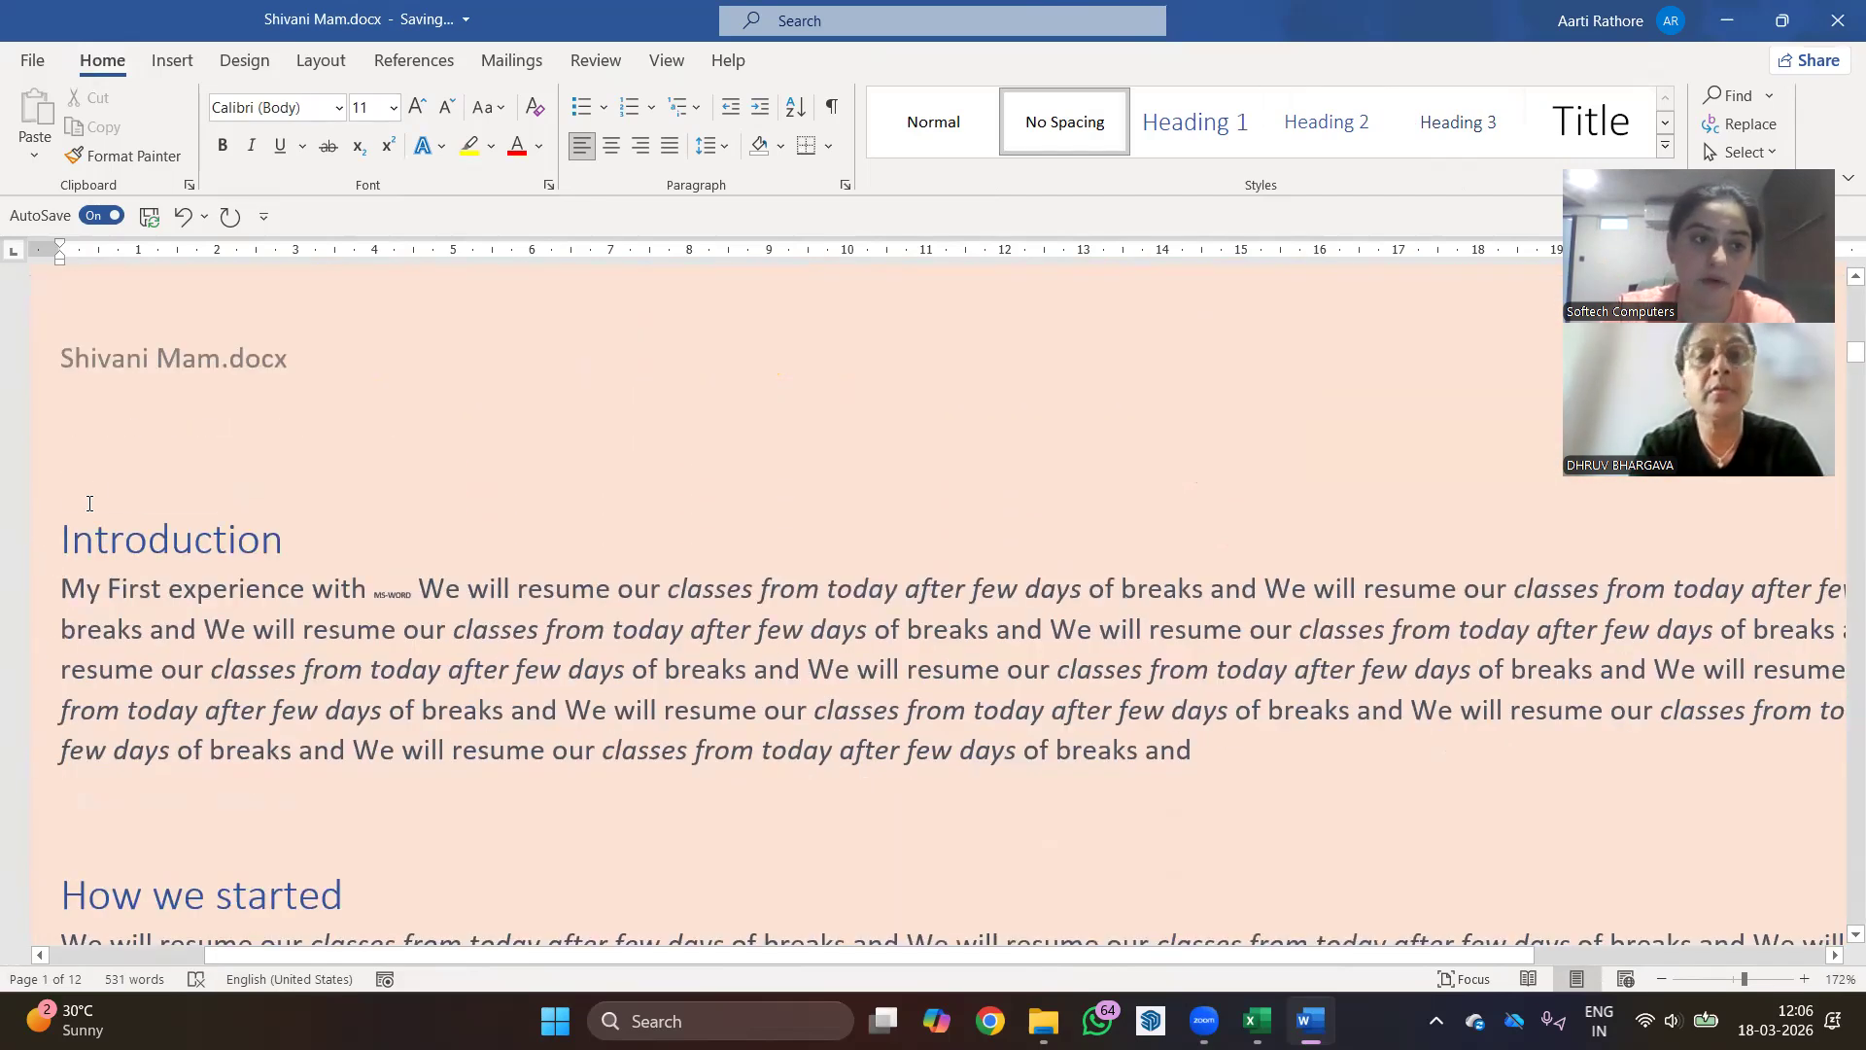
scroll(132, 450, "up", 10)
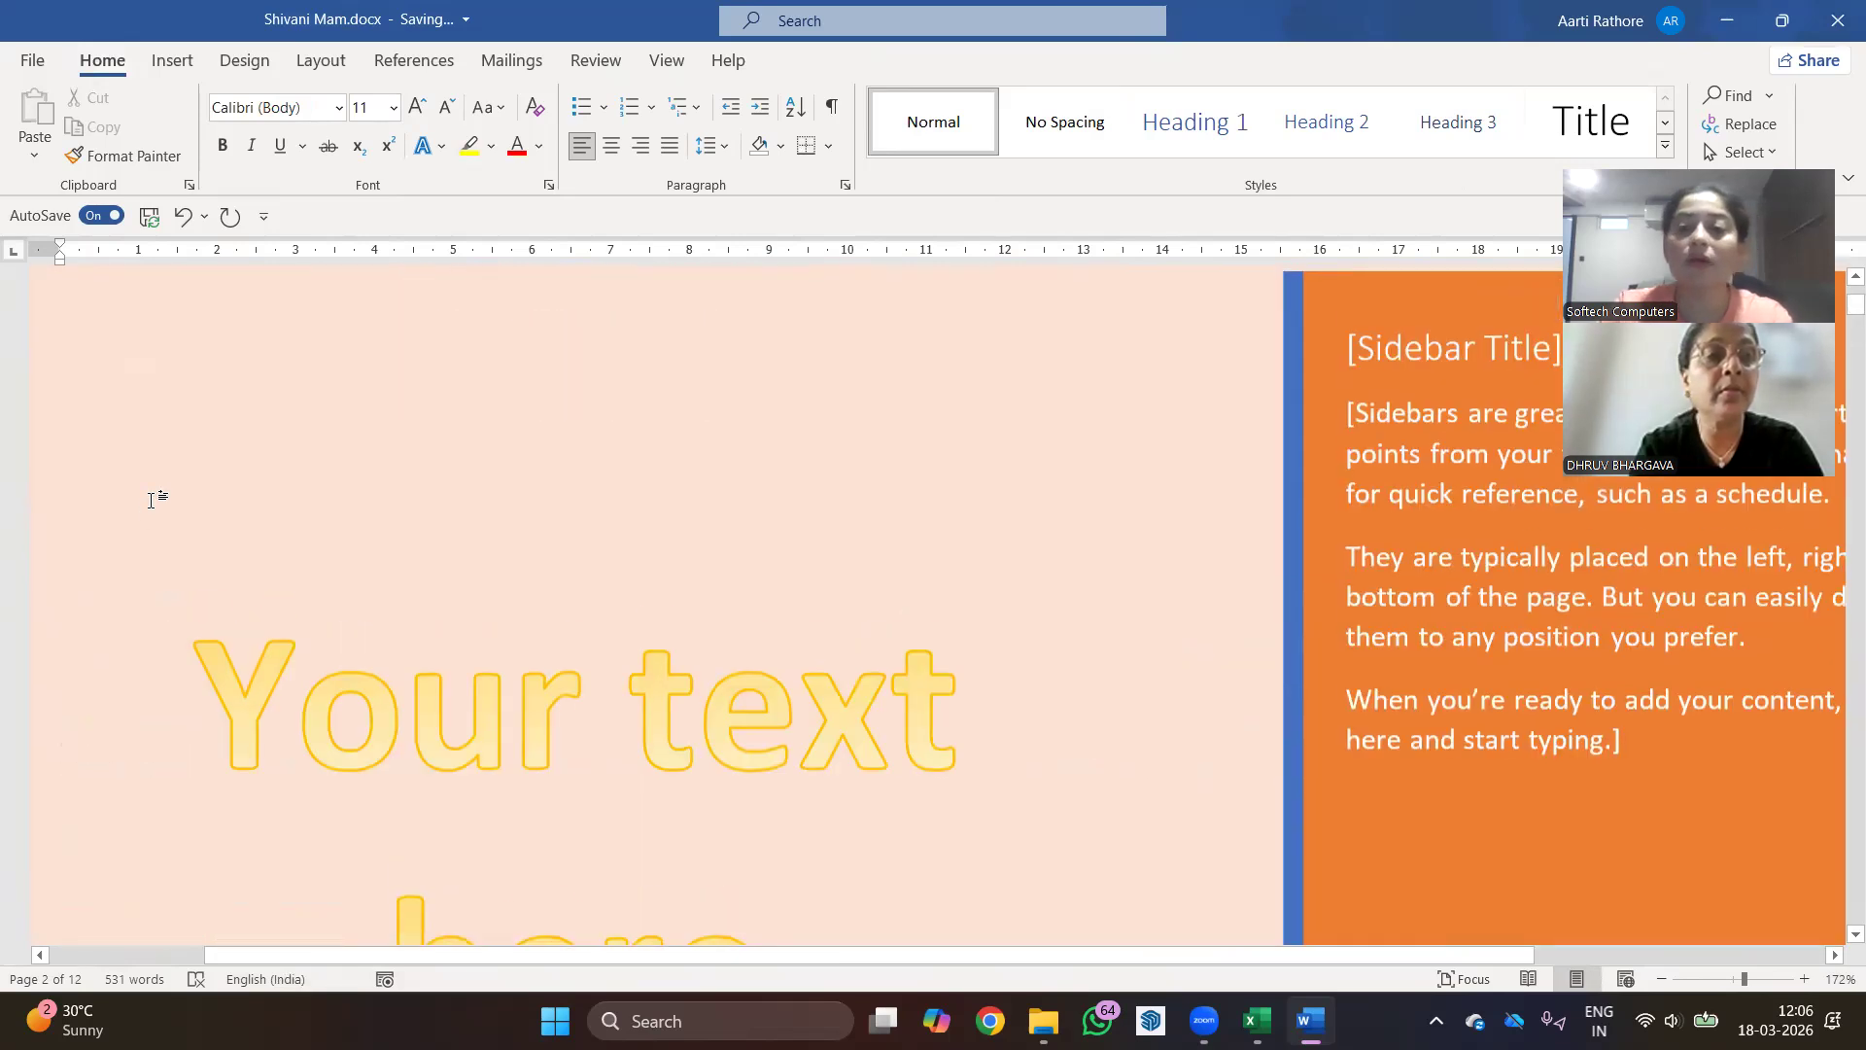
scroll(146, 509, "down", 10)
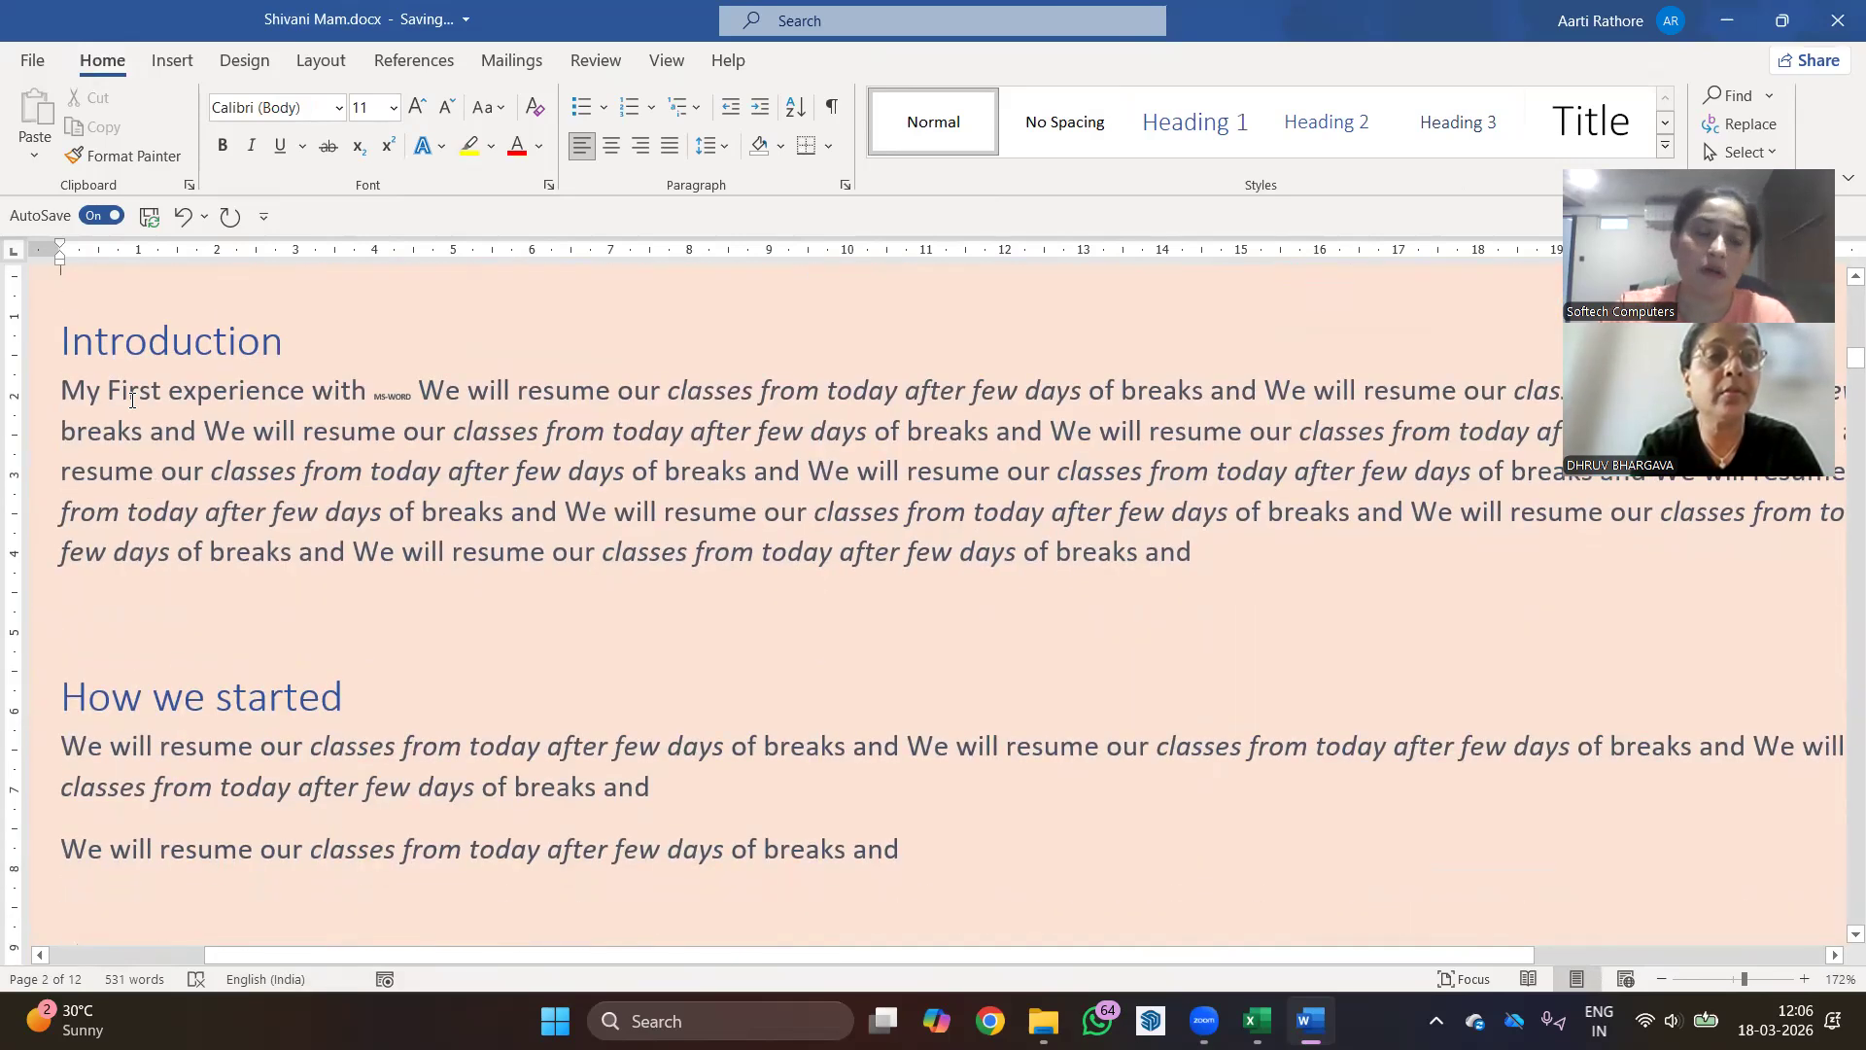
scroll(133, 463, "up", 3)
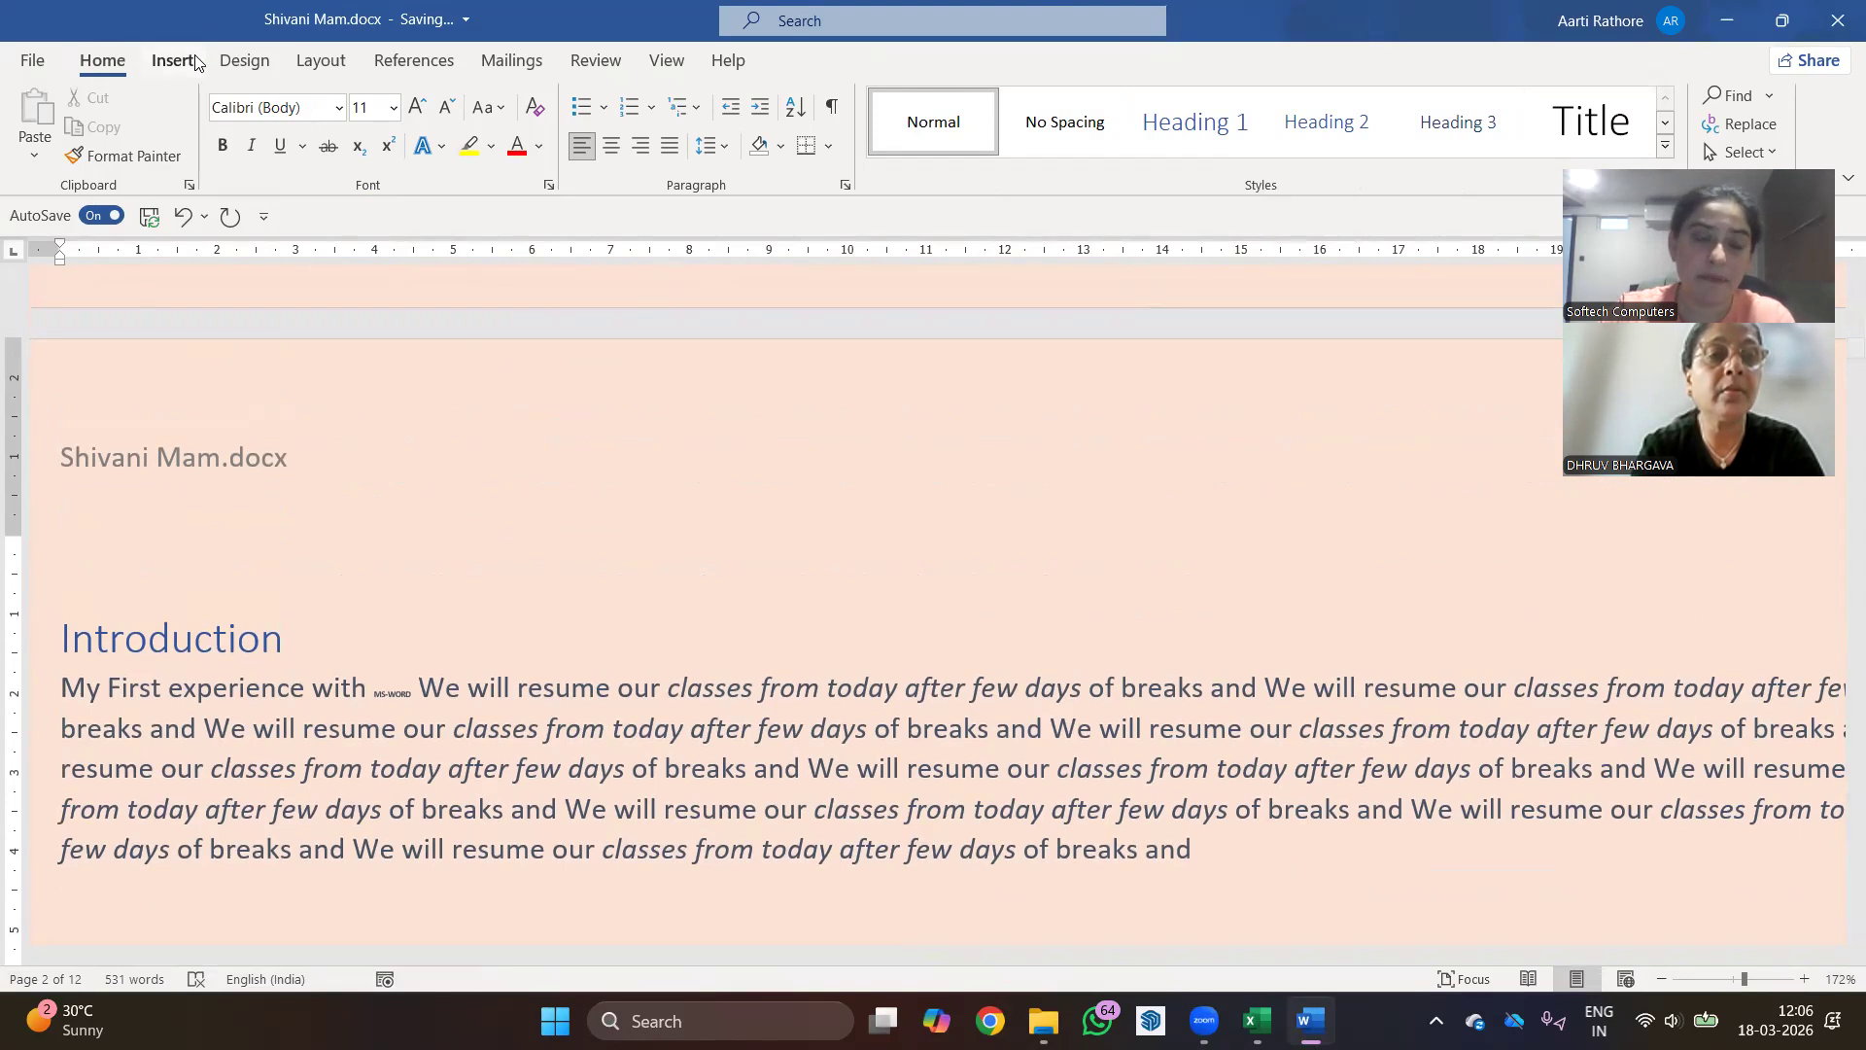
left_click(175, 60)
left_click(86, 127)
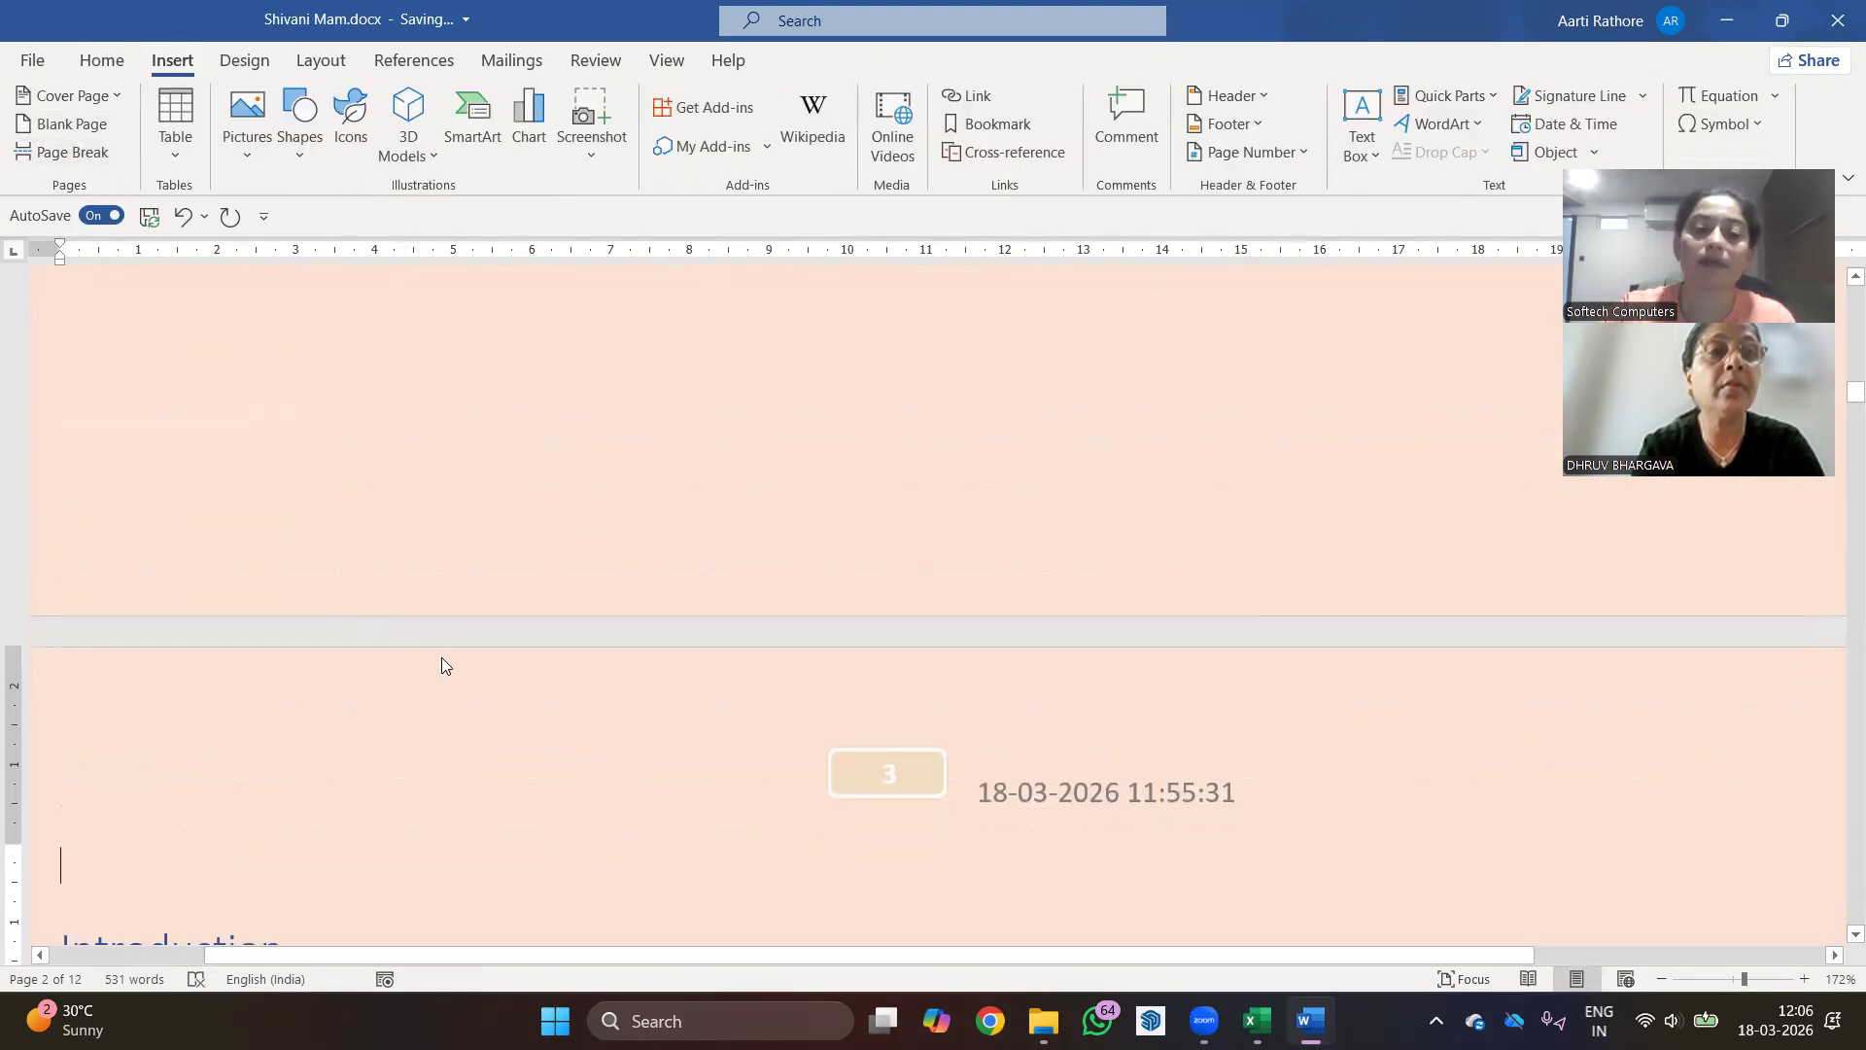
scroll(440, 651, "up", 15)
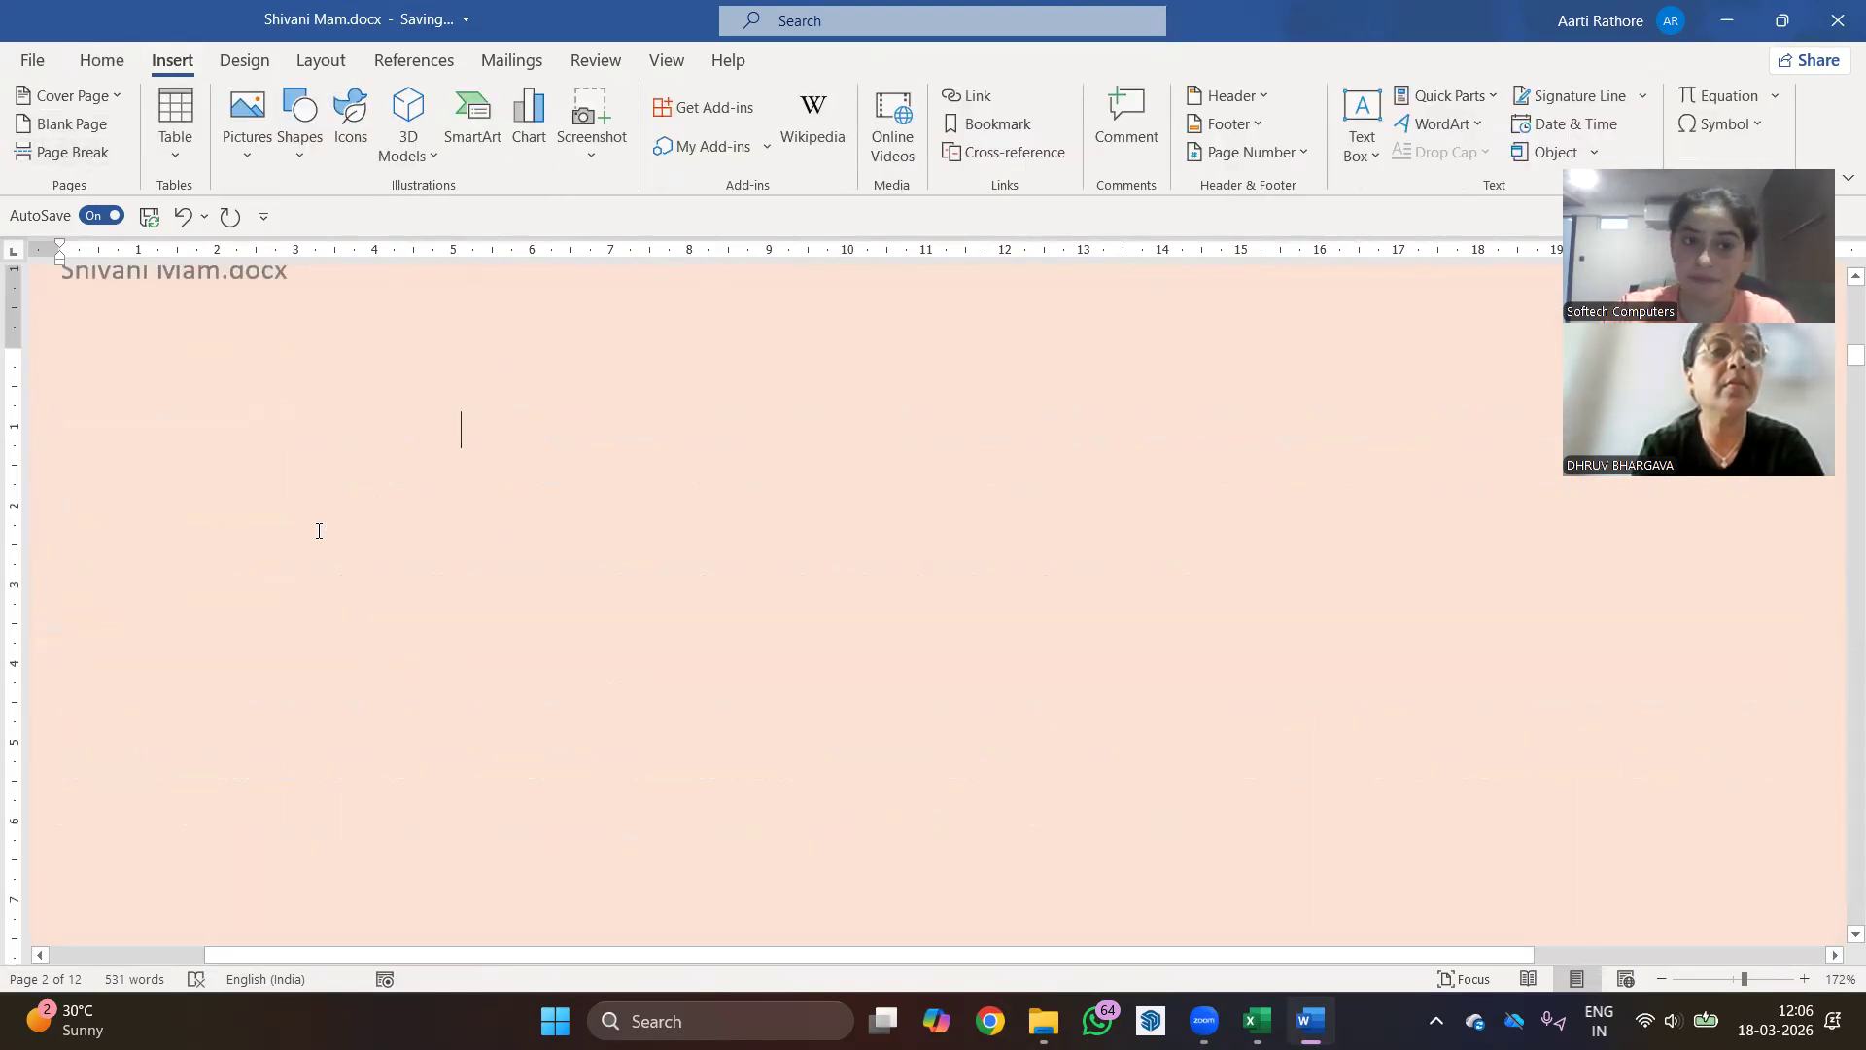
scroll(321, 530, "up", 3)
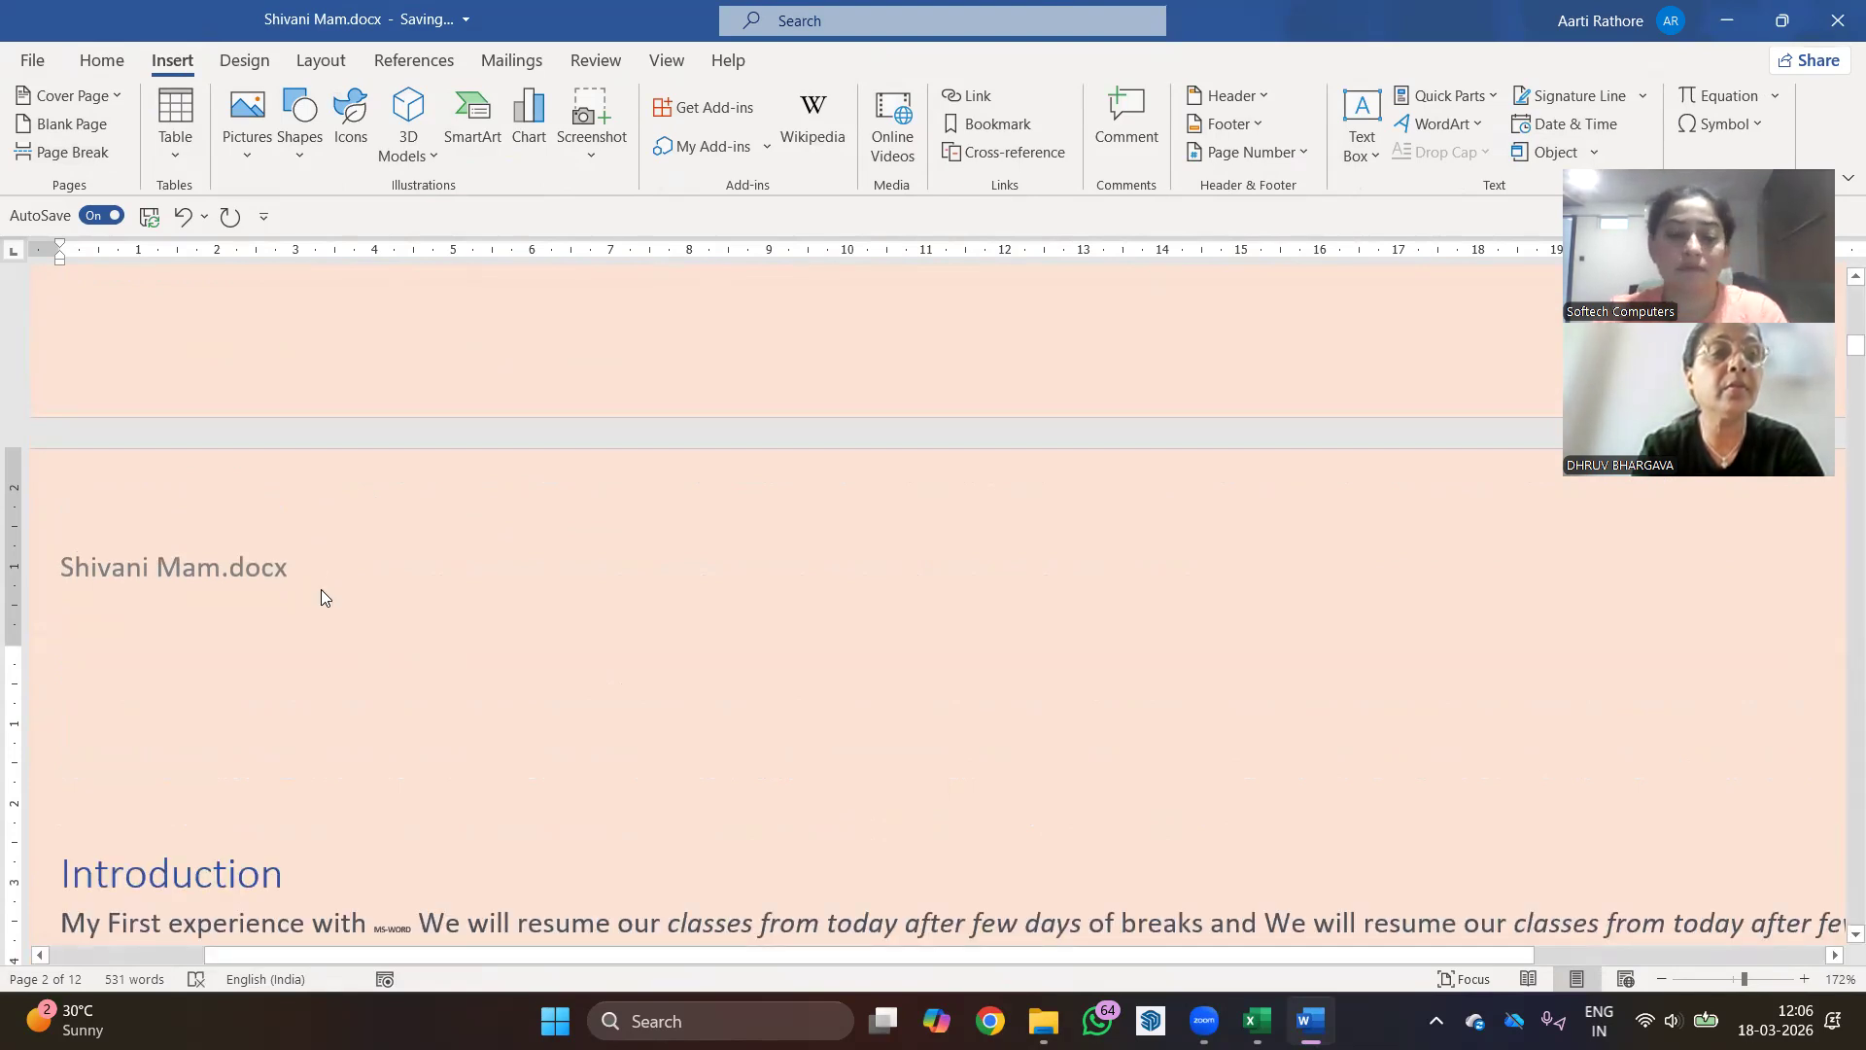
scroll(315, 604, "down", 2)
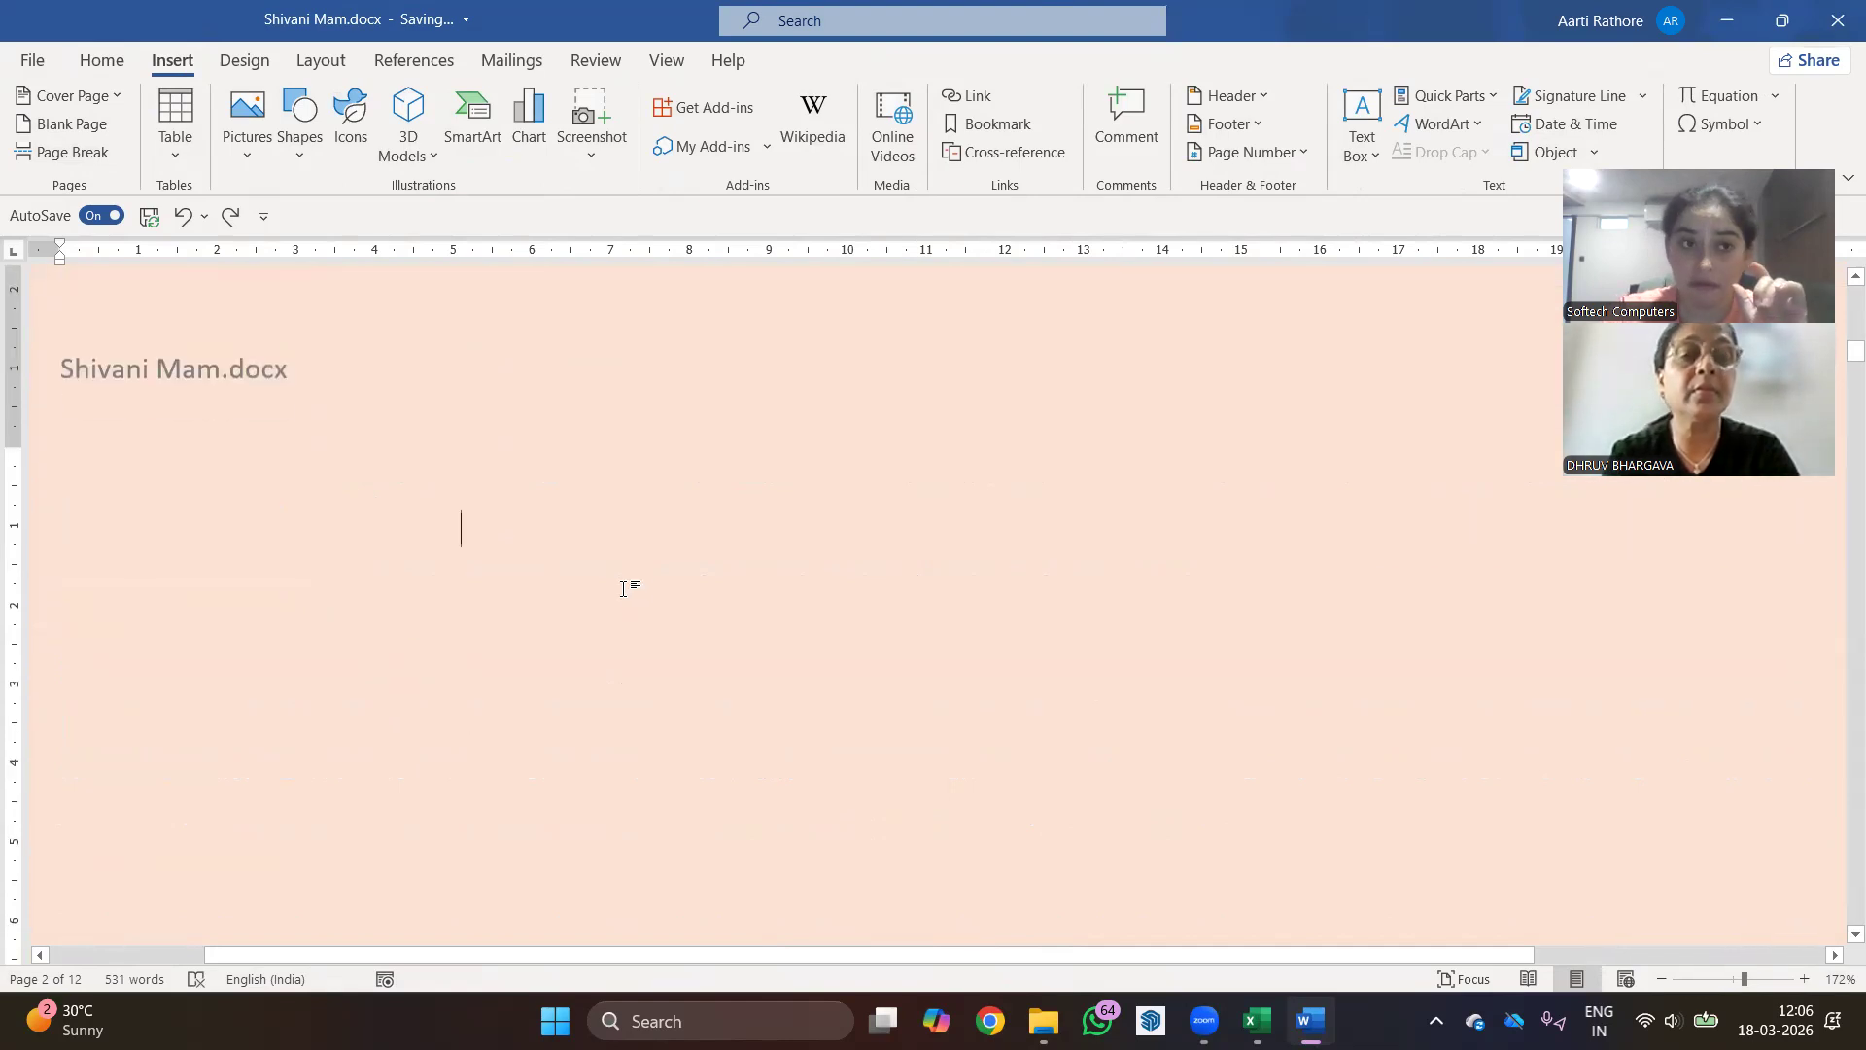
- Open the settings for a custom table of contents on the blank page 2
left_click(414, 60)
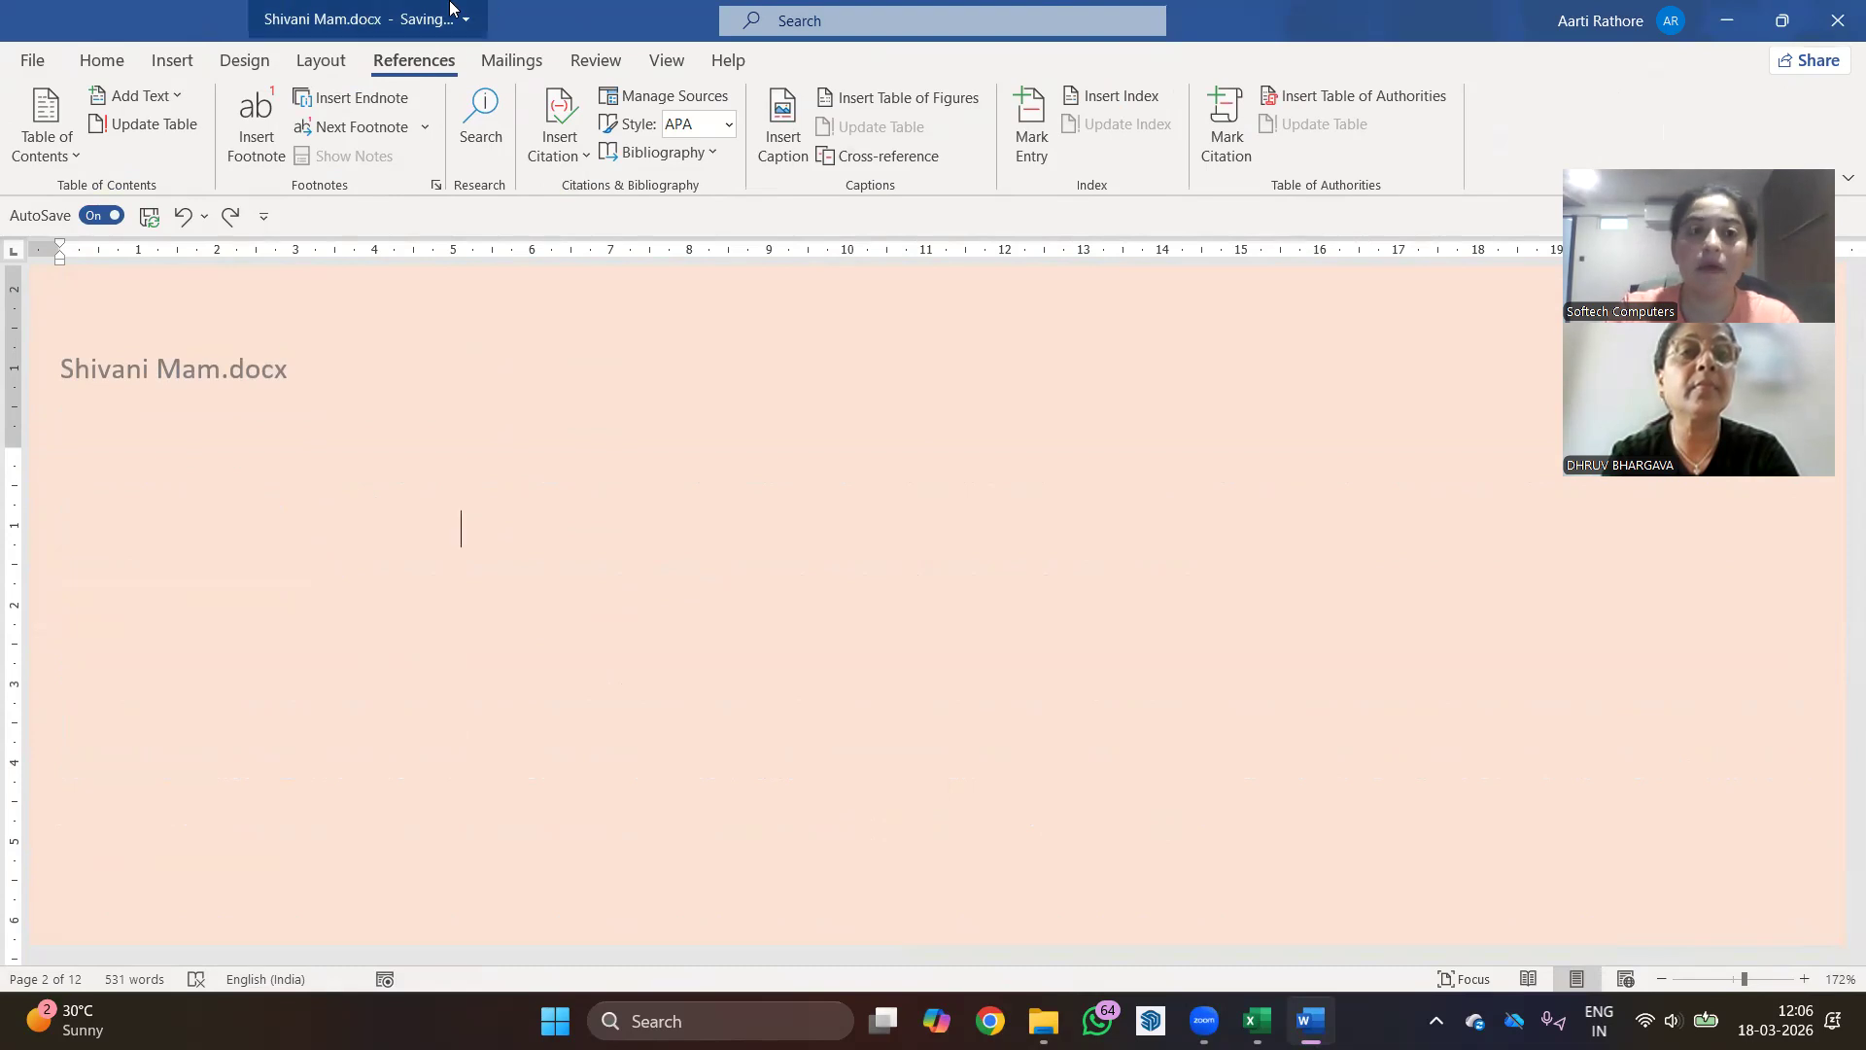
left_click(73, 158)
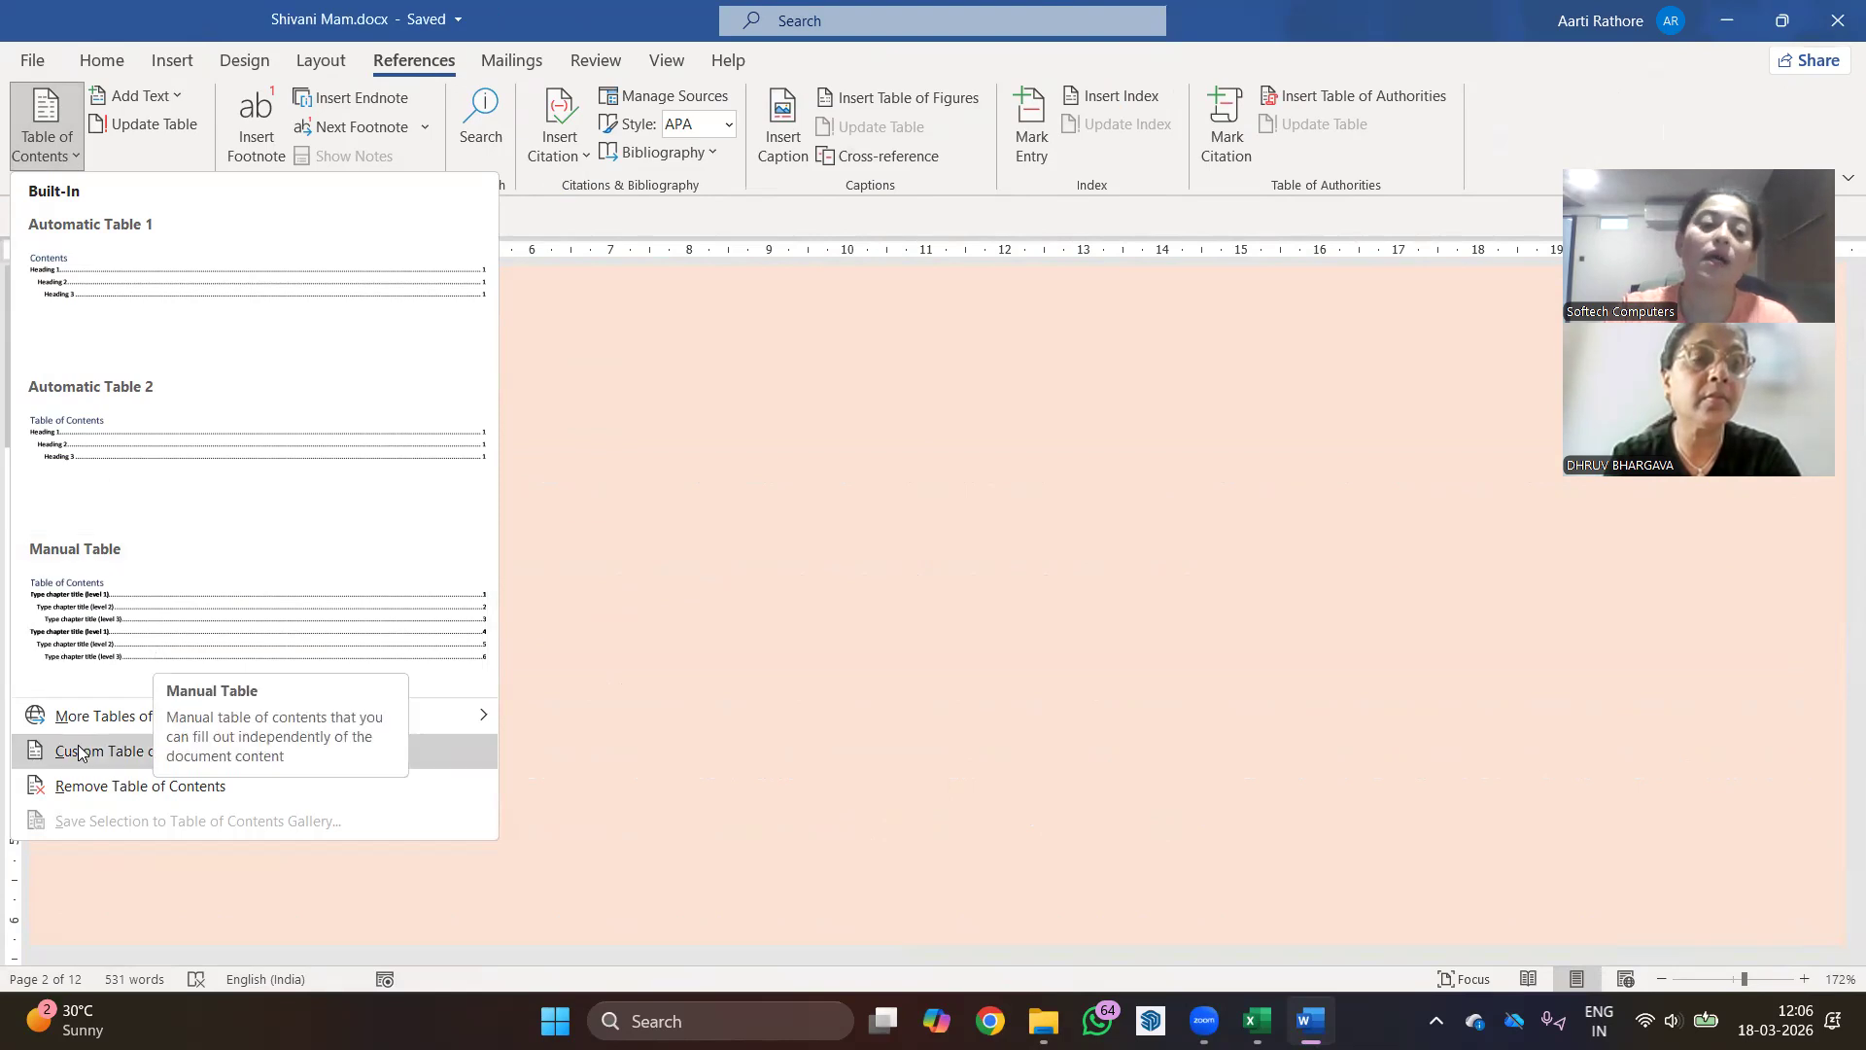
left_click(129, 759)
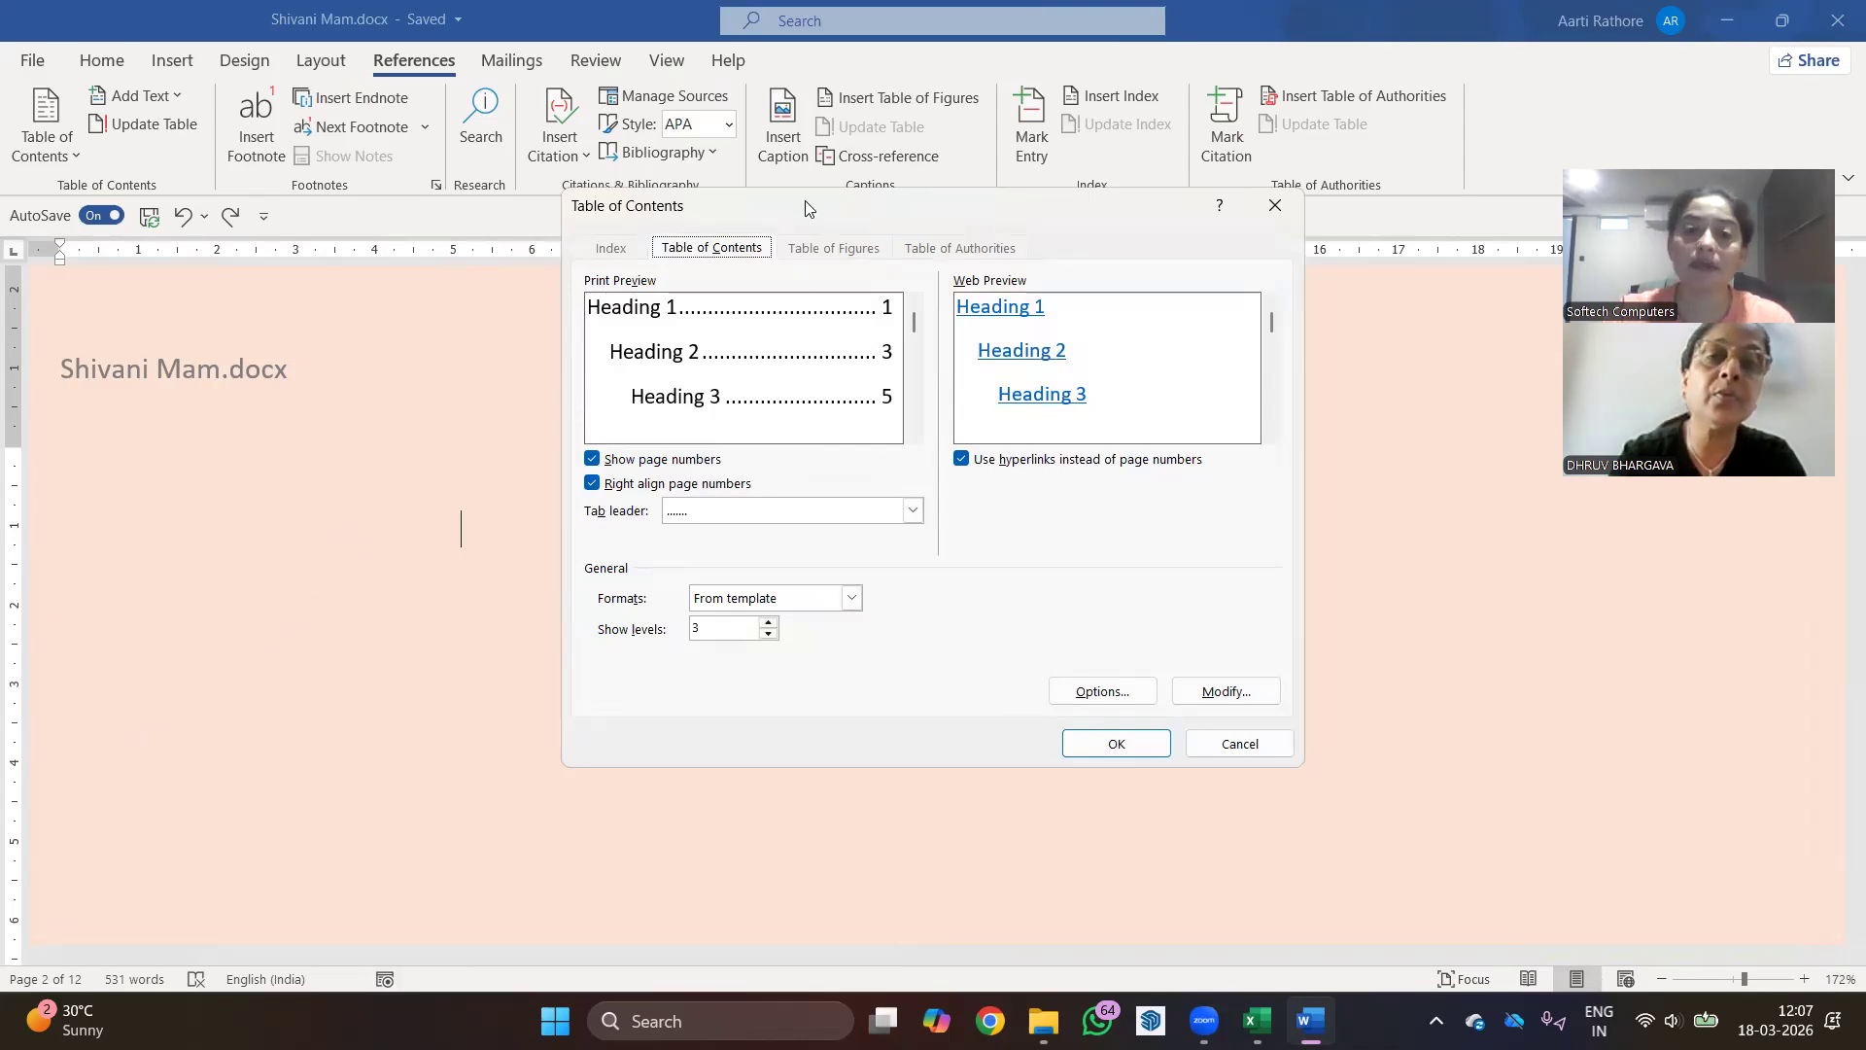
left_click_drag(809, 200, 888, 139)
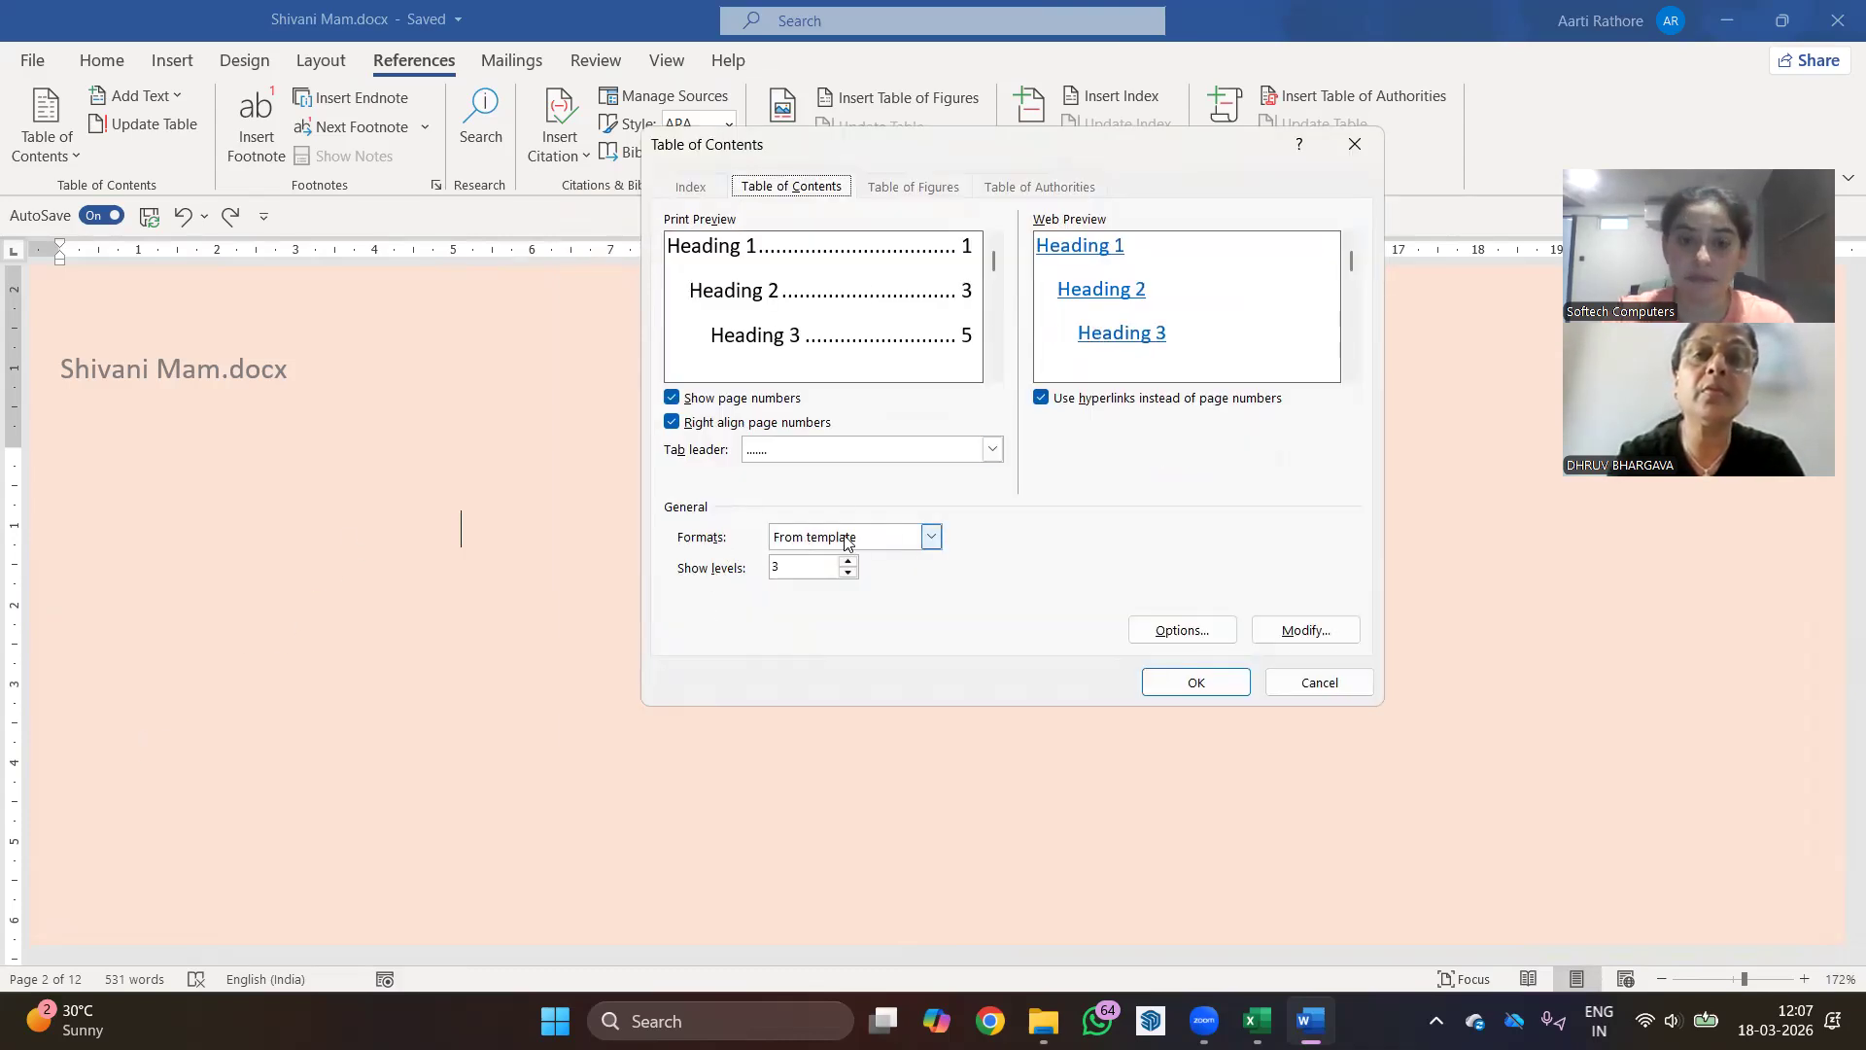
- Preview the Classic, Distinctive, Fancy, Modern, Formal and Simple formats for the table of contents, and choose Formal
left_click(930, 543)
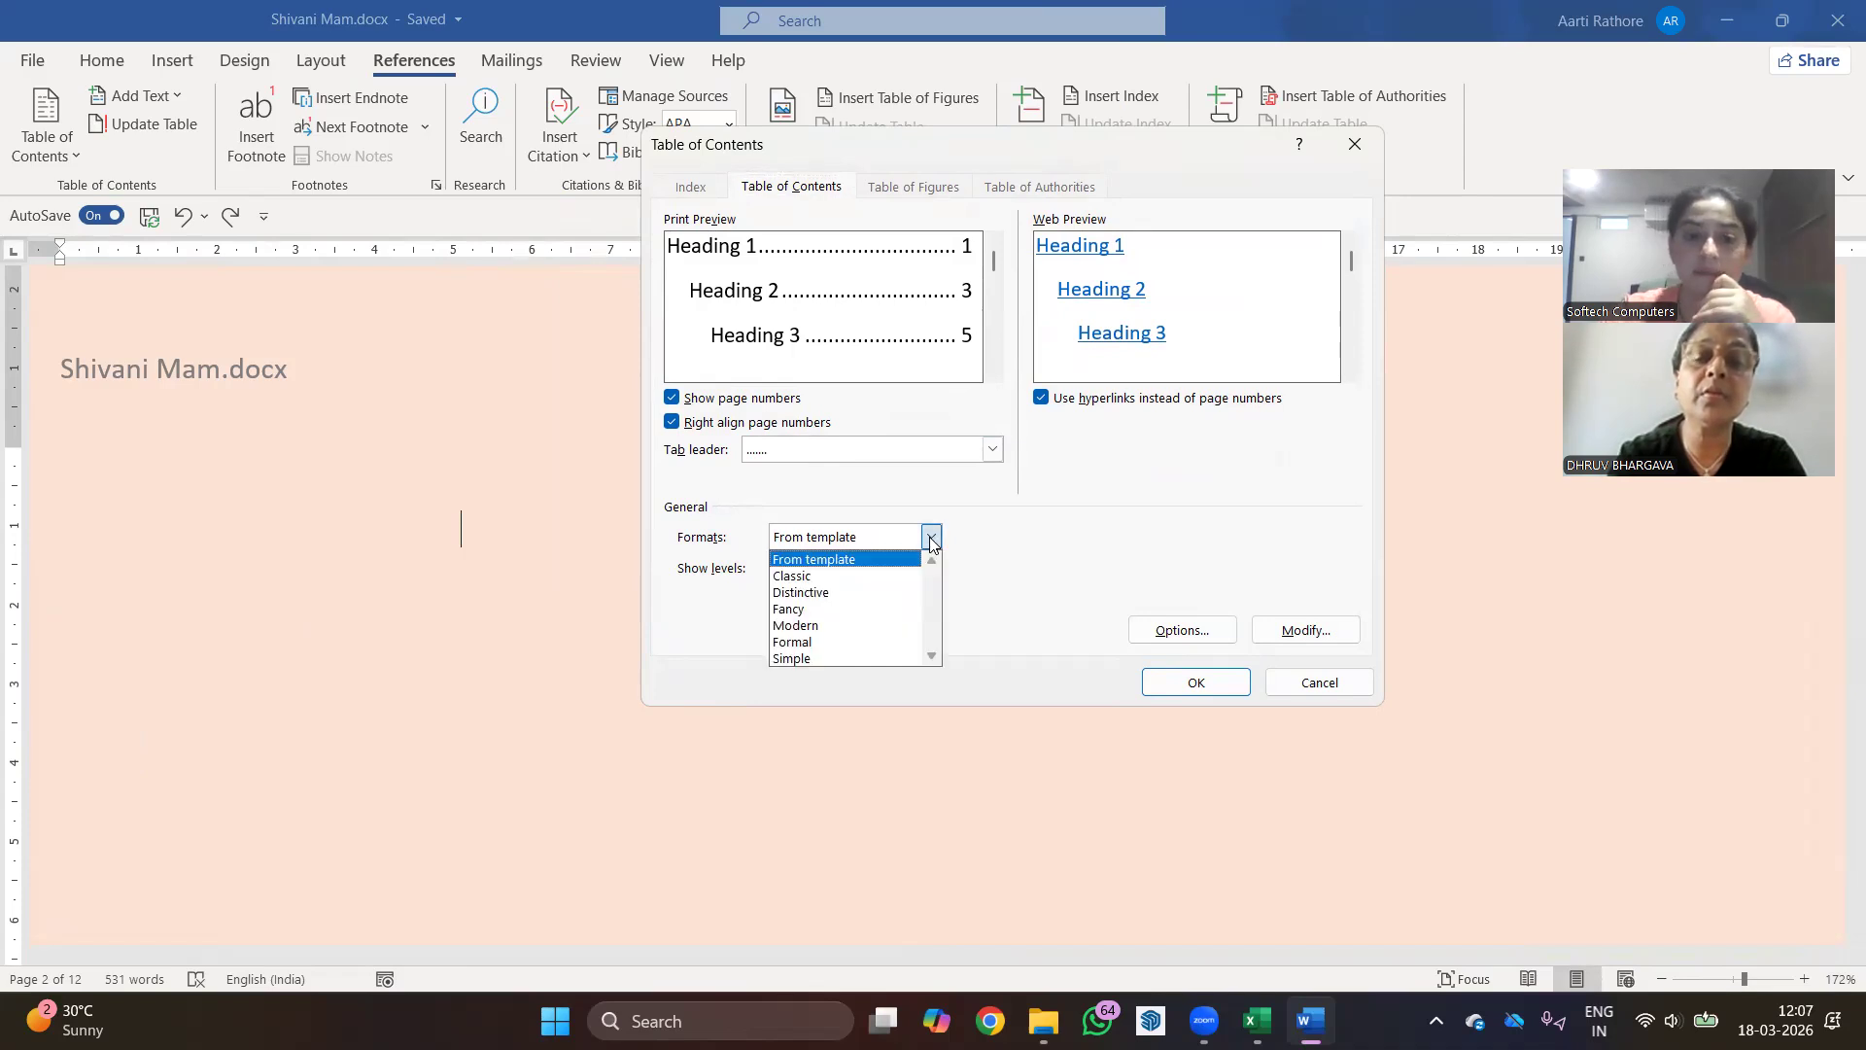
left_click(853, 578)
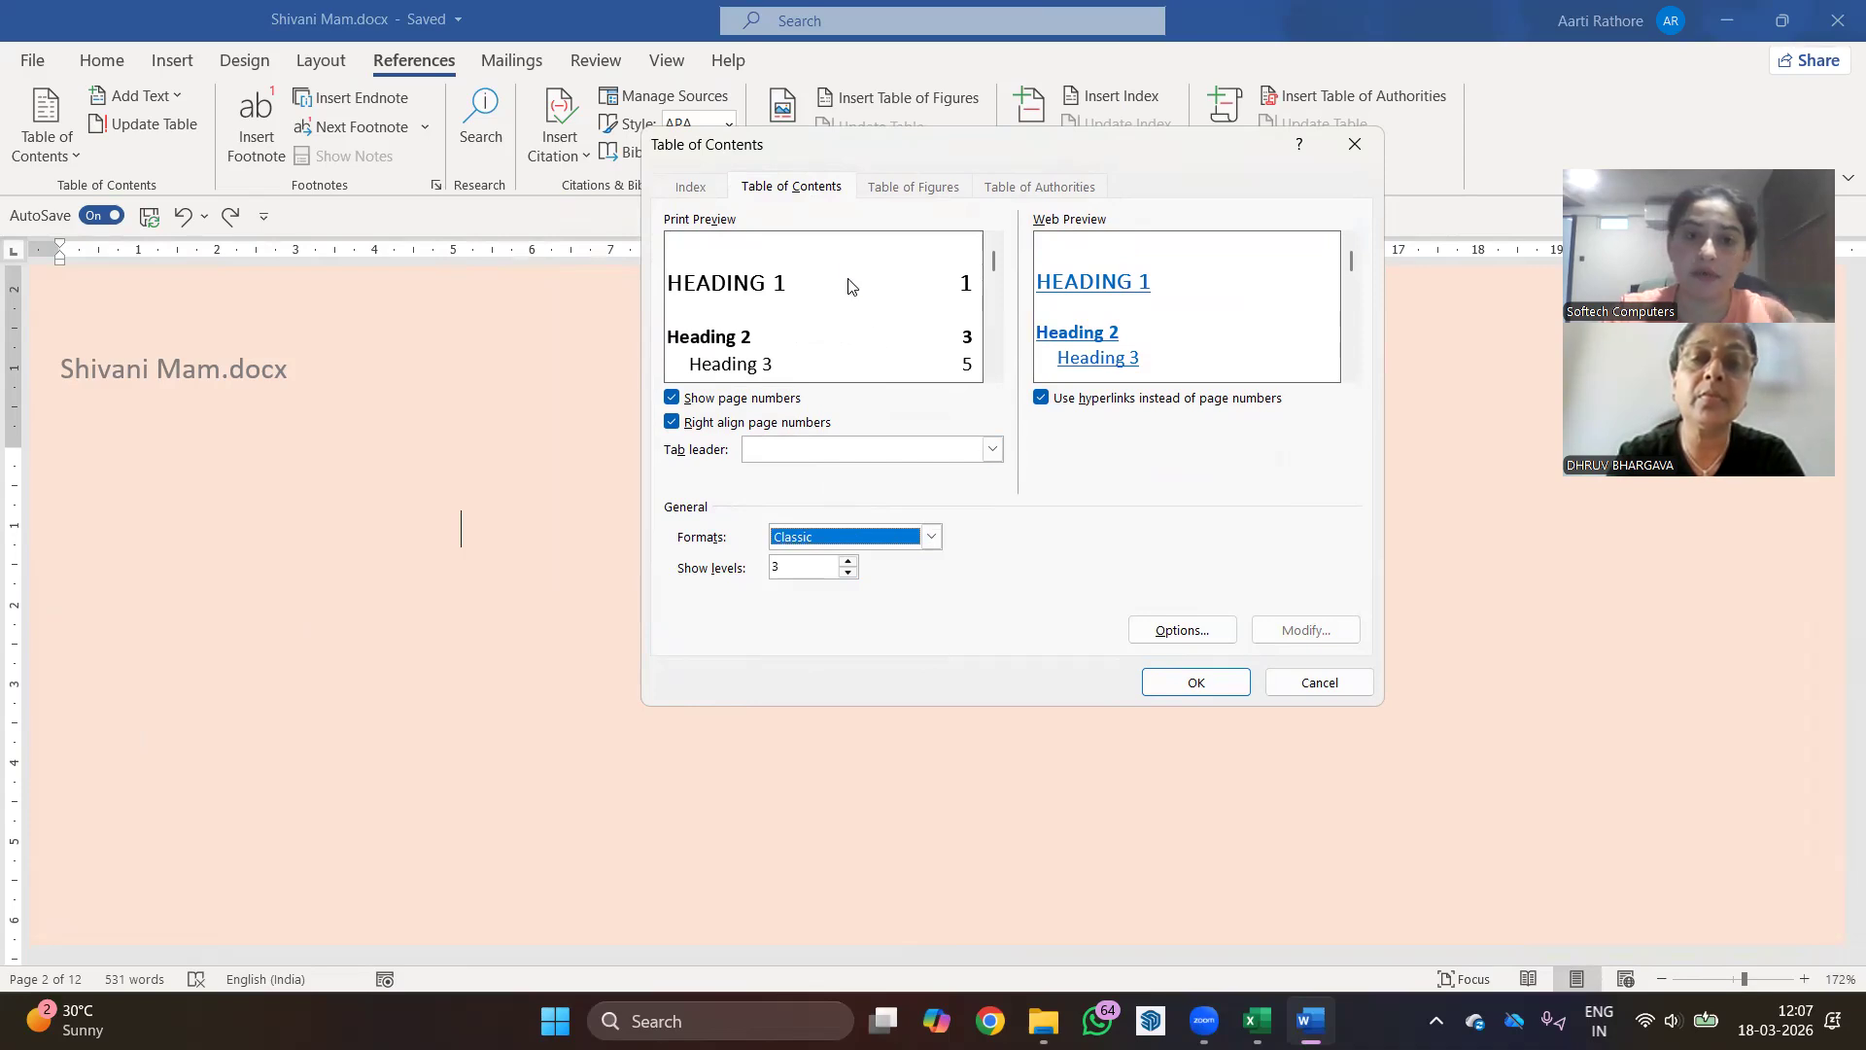
left_click(928, 537)
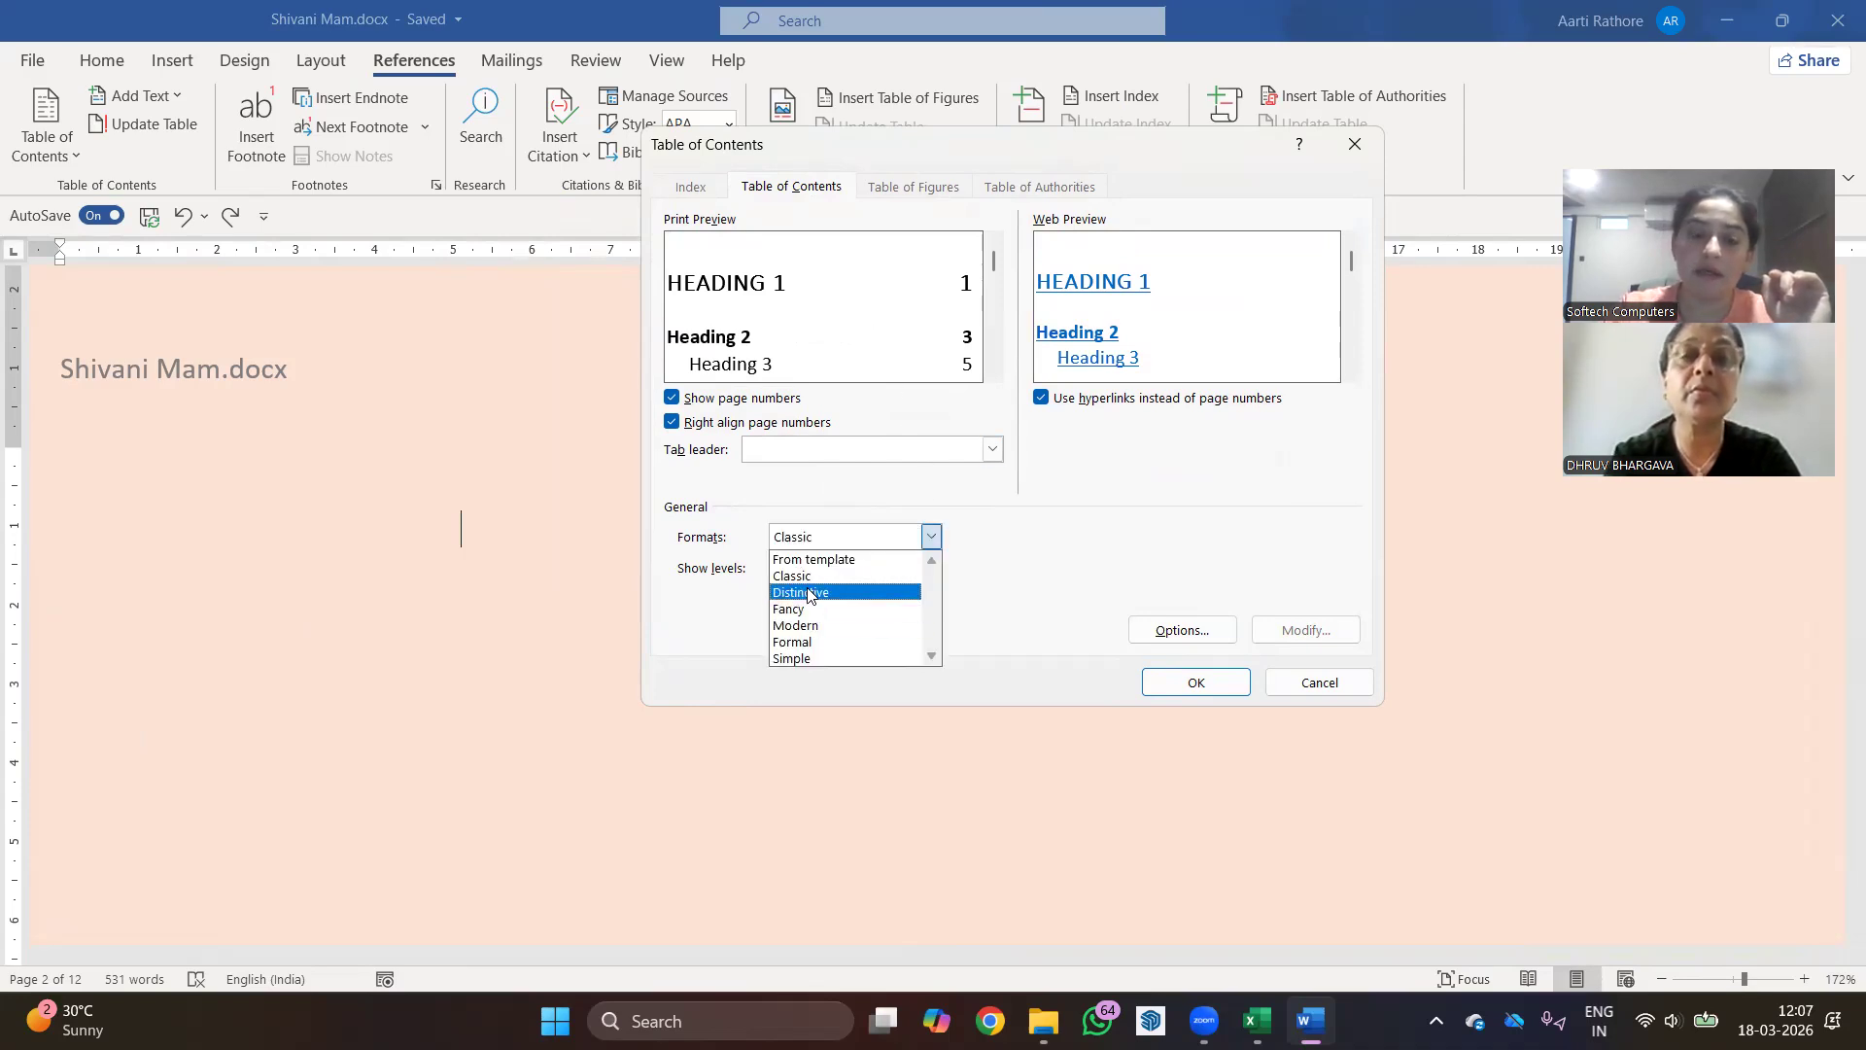
left_click(835, 592)
left_click(930, 538)
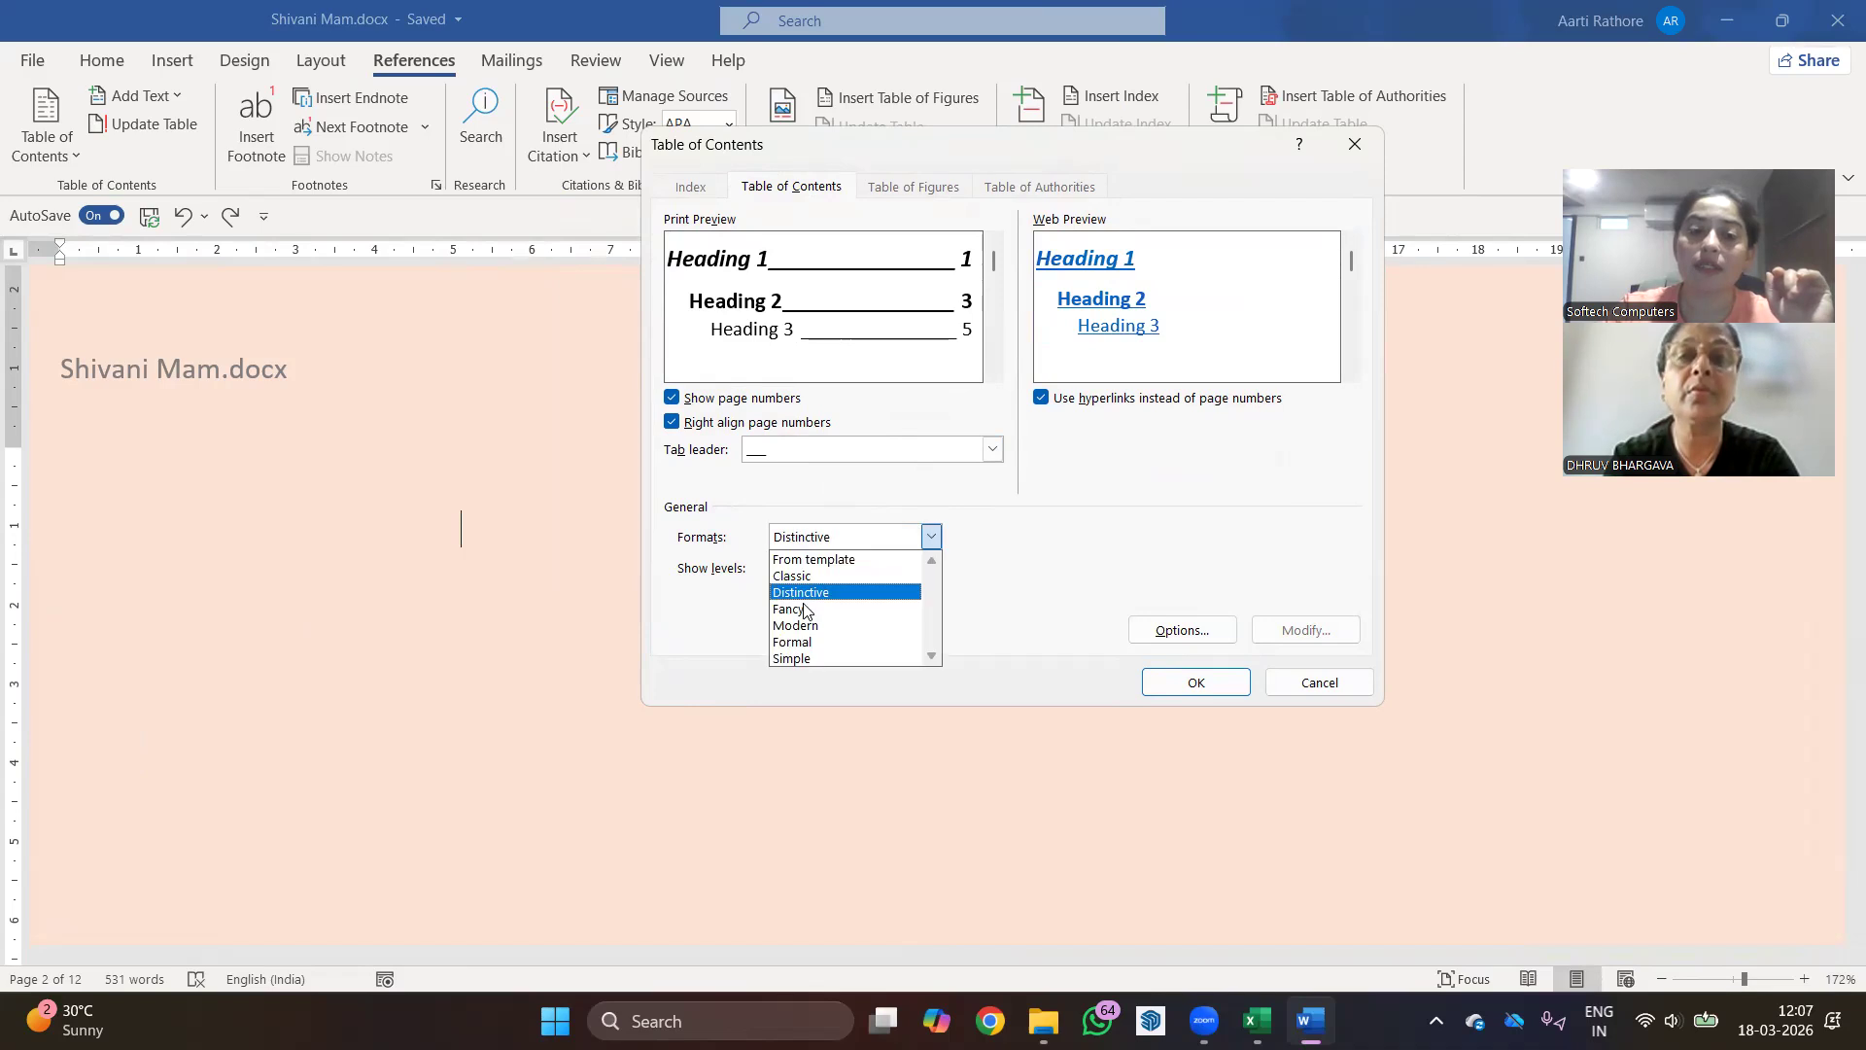
left_click(814, 607)
left_click(930, 538)
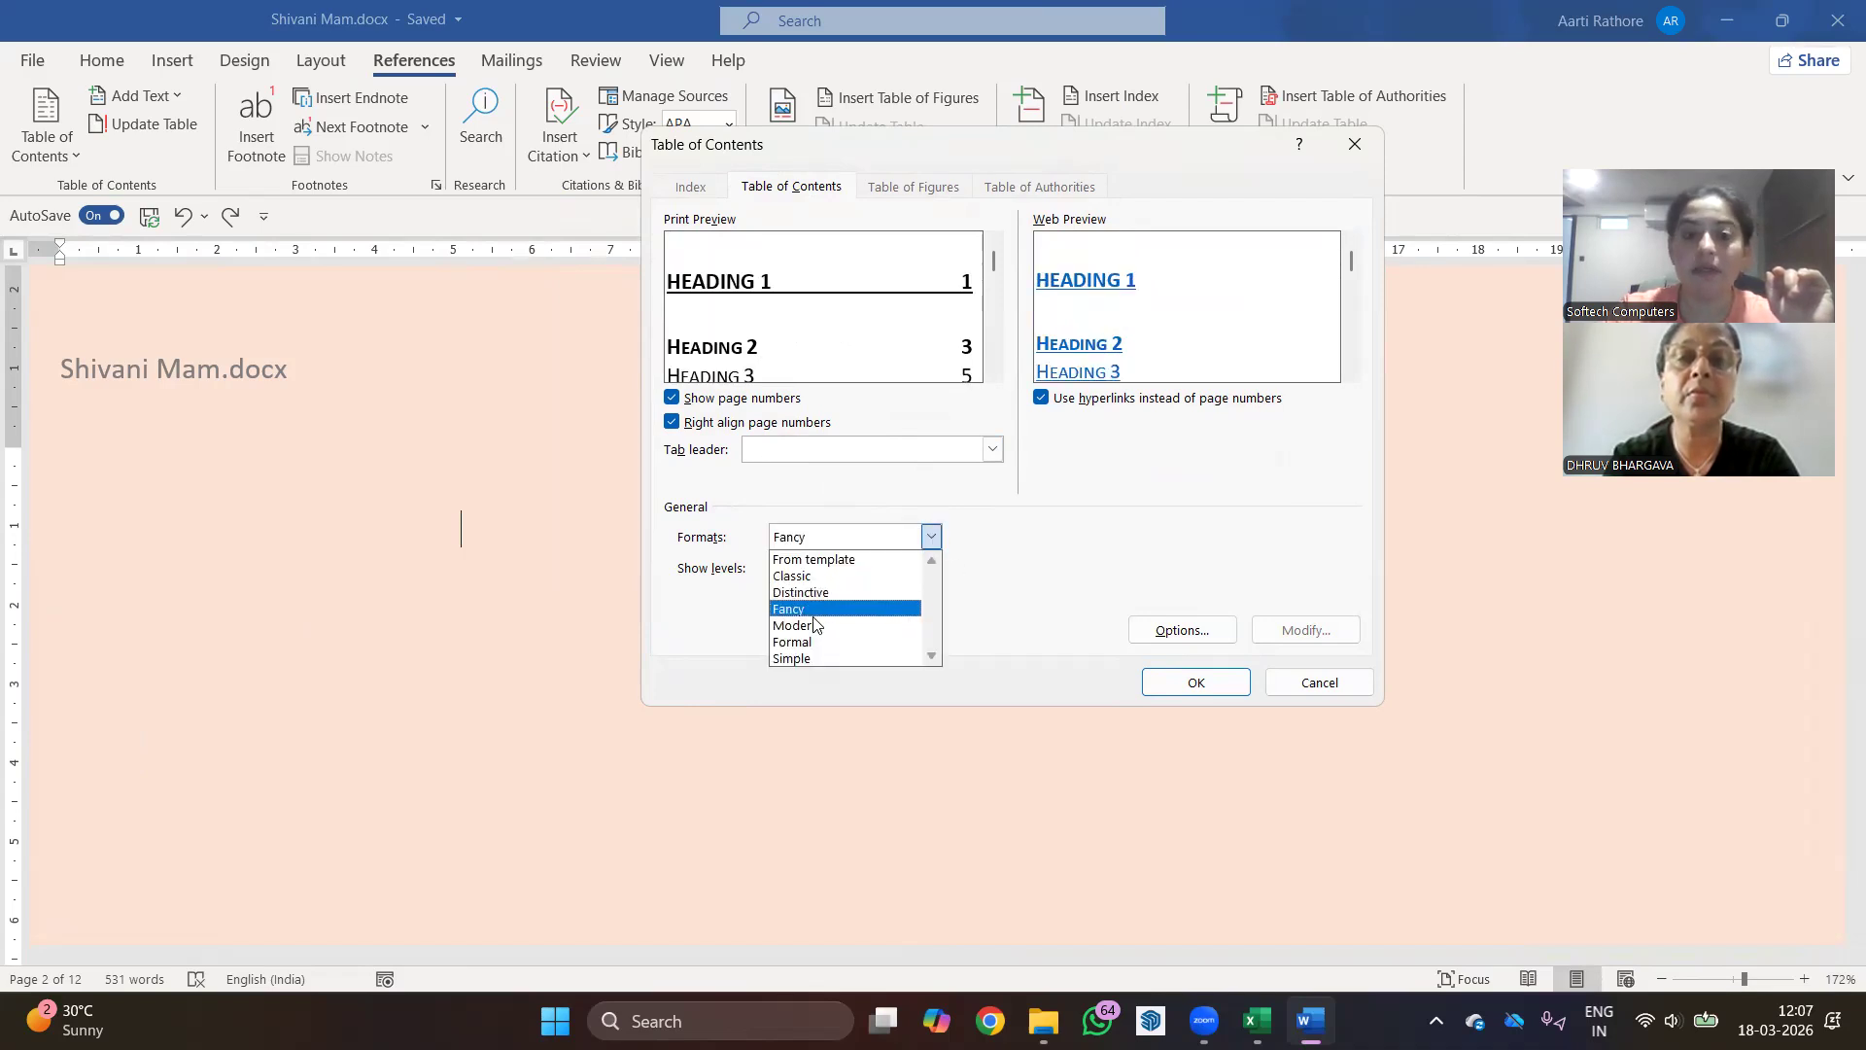
left_click(815, 623)
left_click(930, 538)
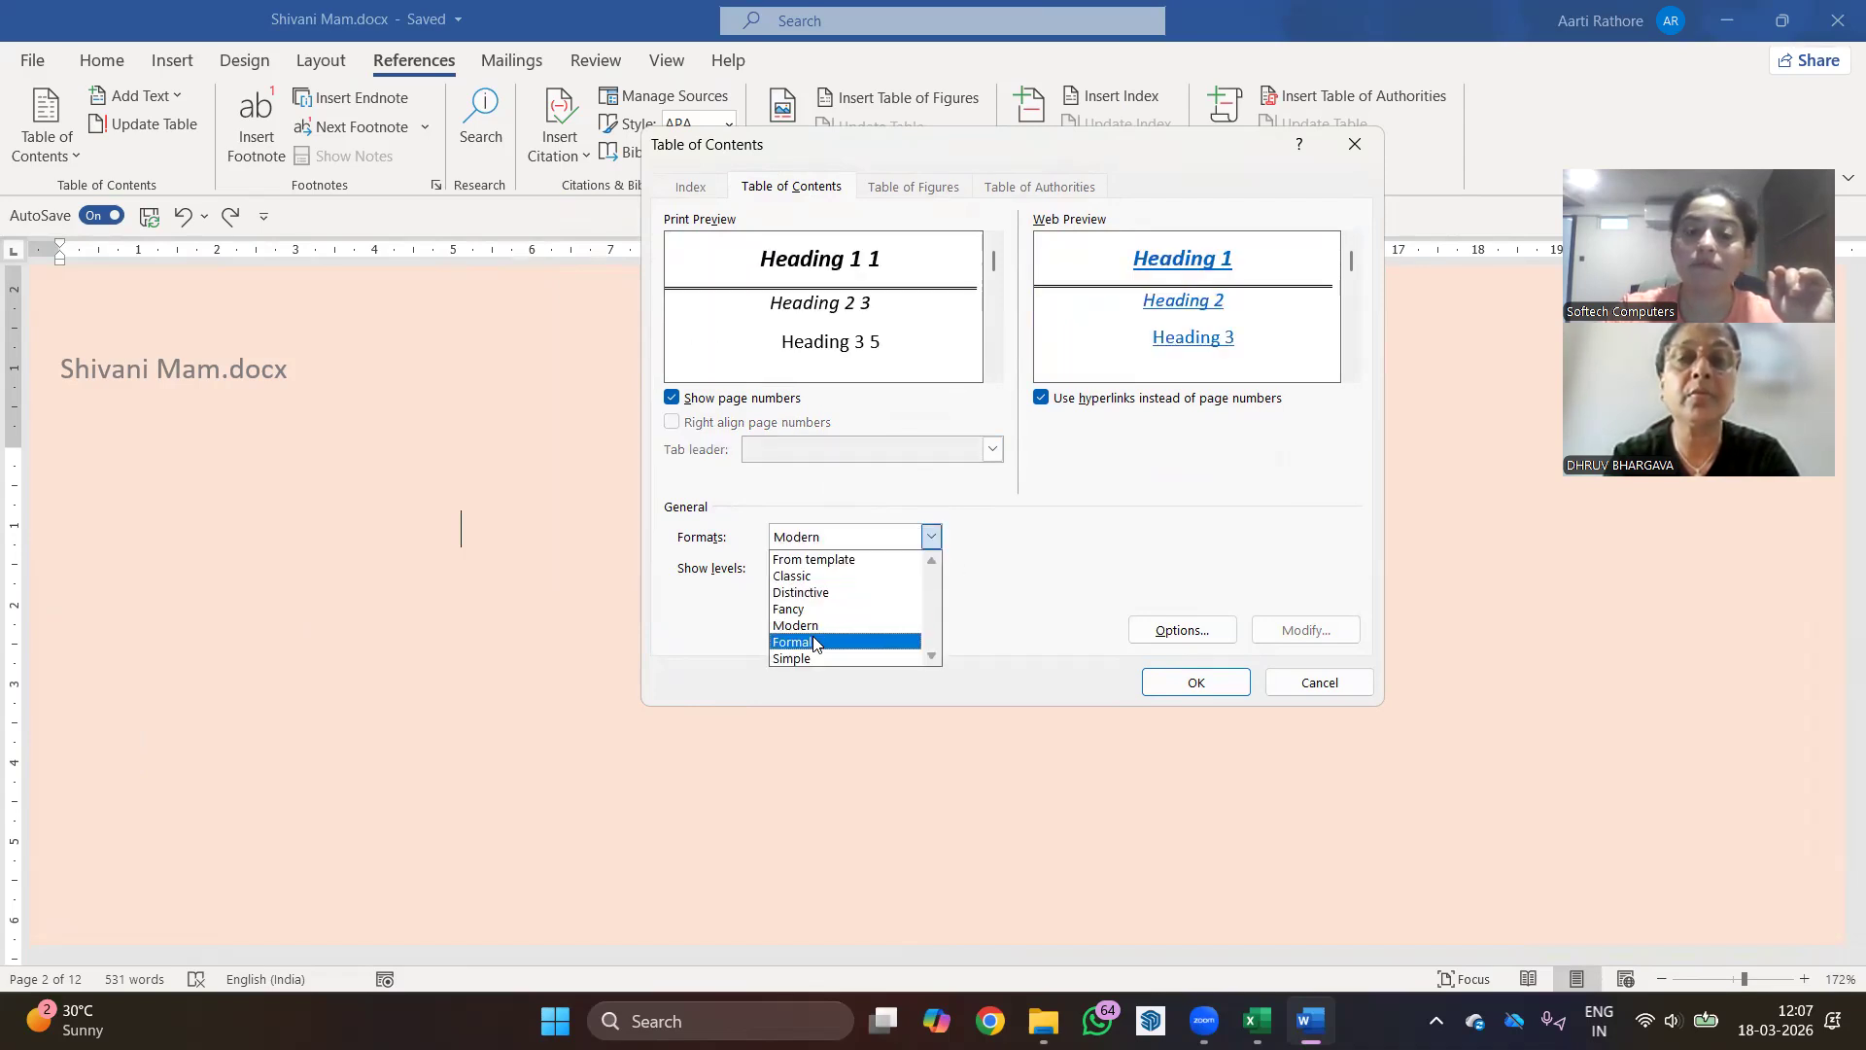
left_click(815, 639)
left_click(930, 538)
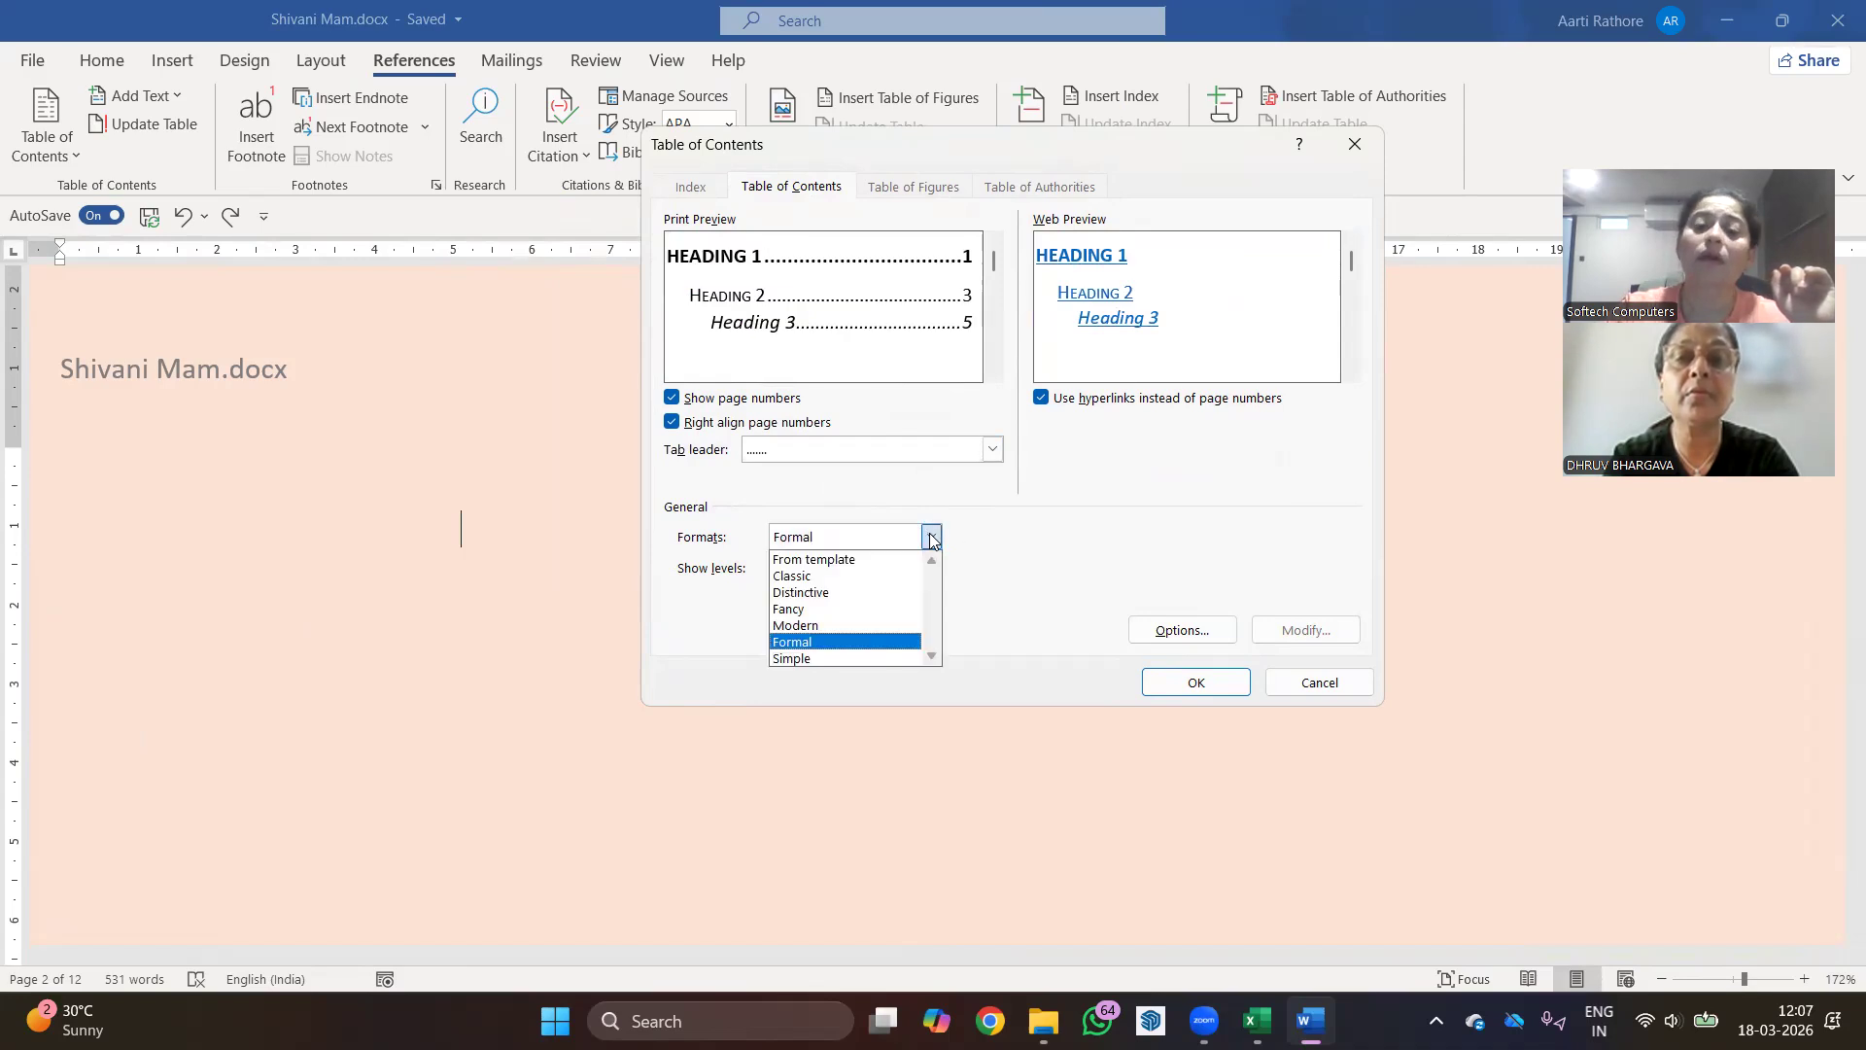
left_click(814, 654)
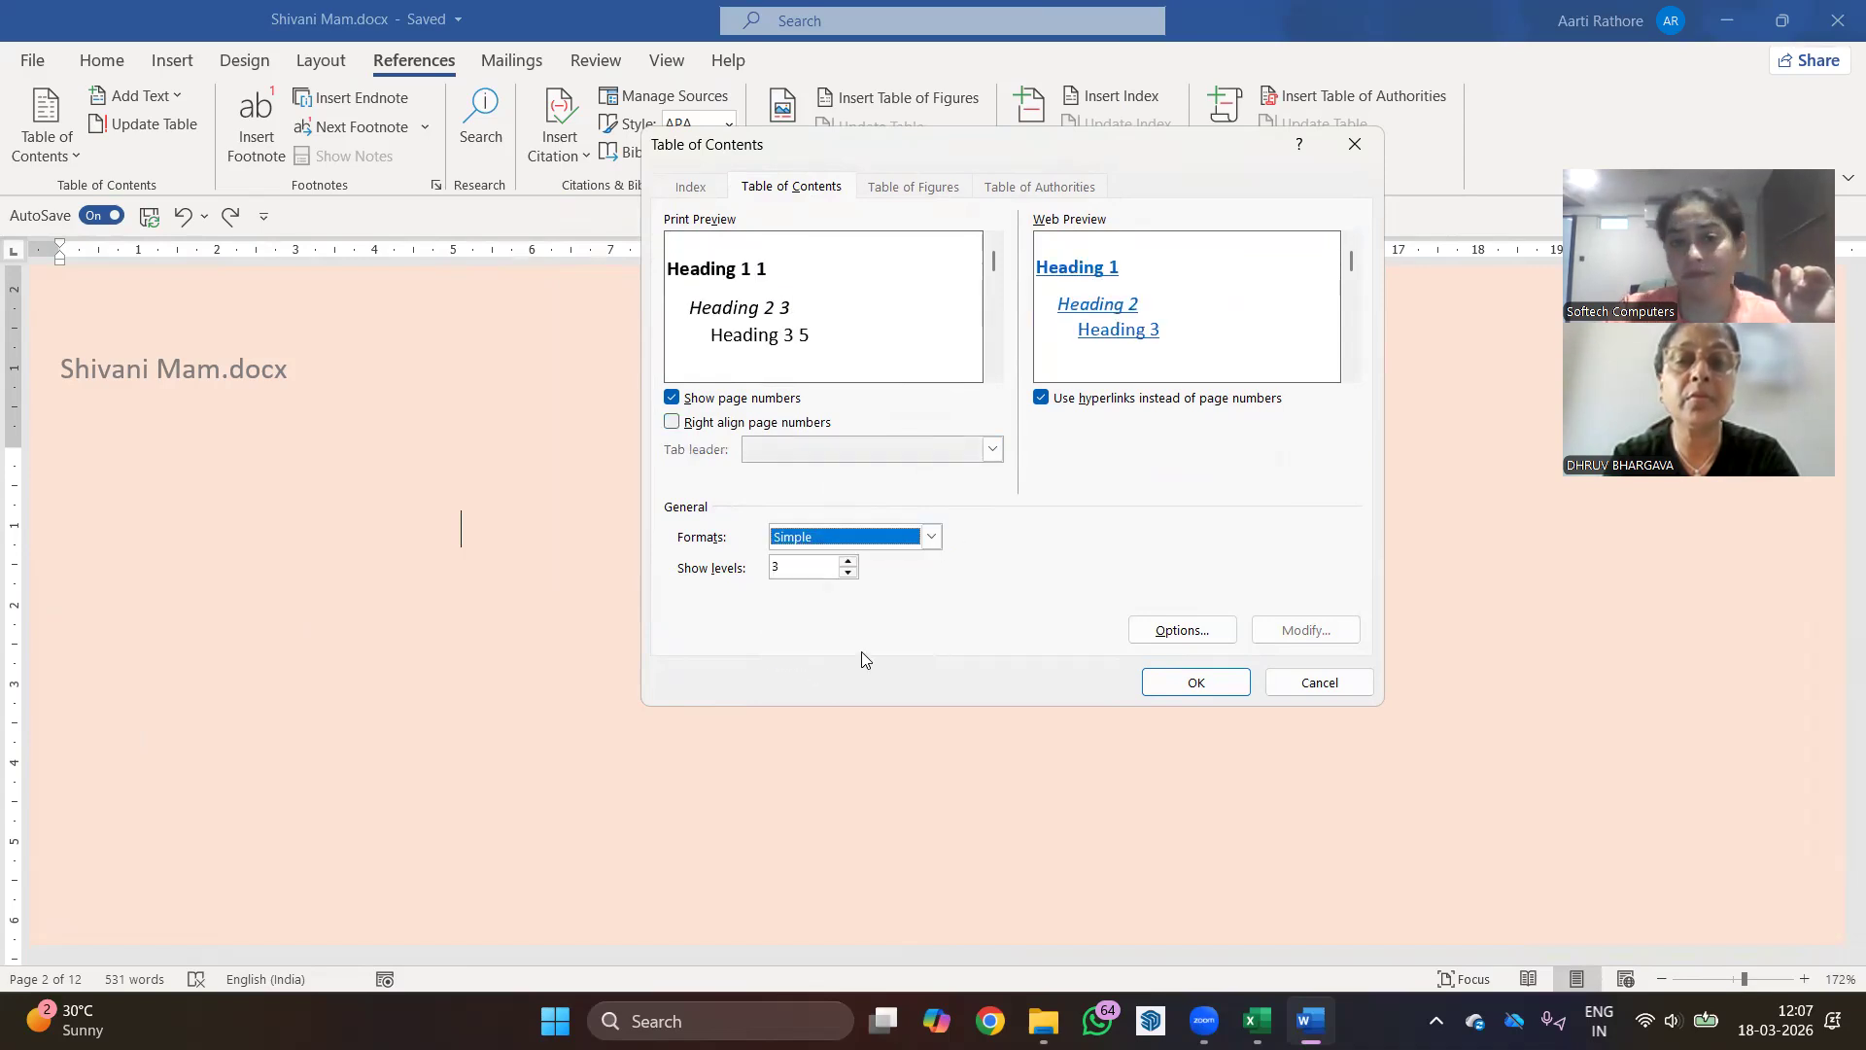
left_click(930, 538)
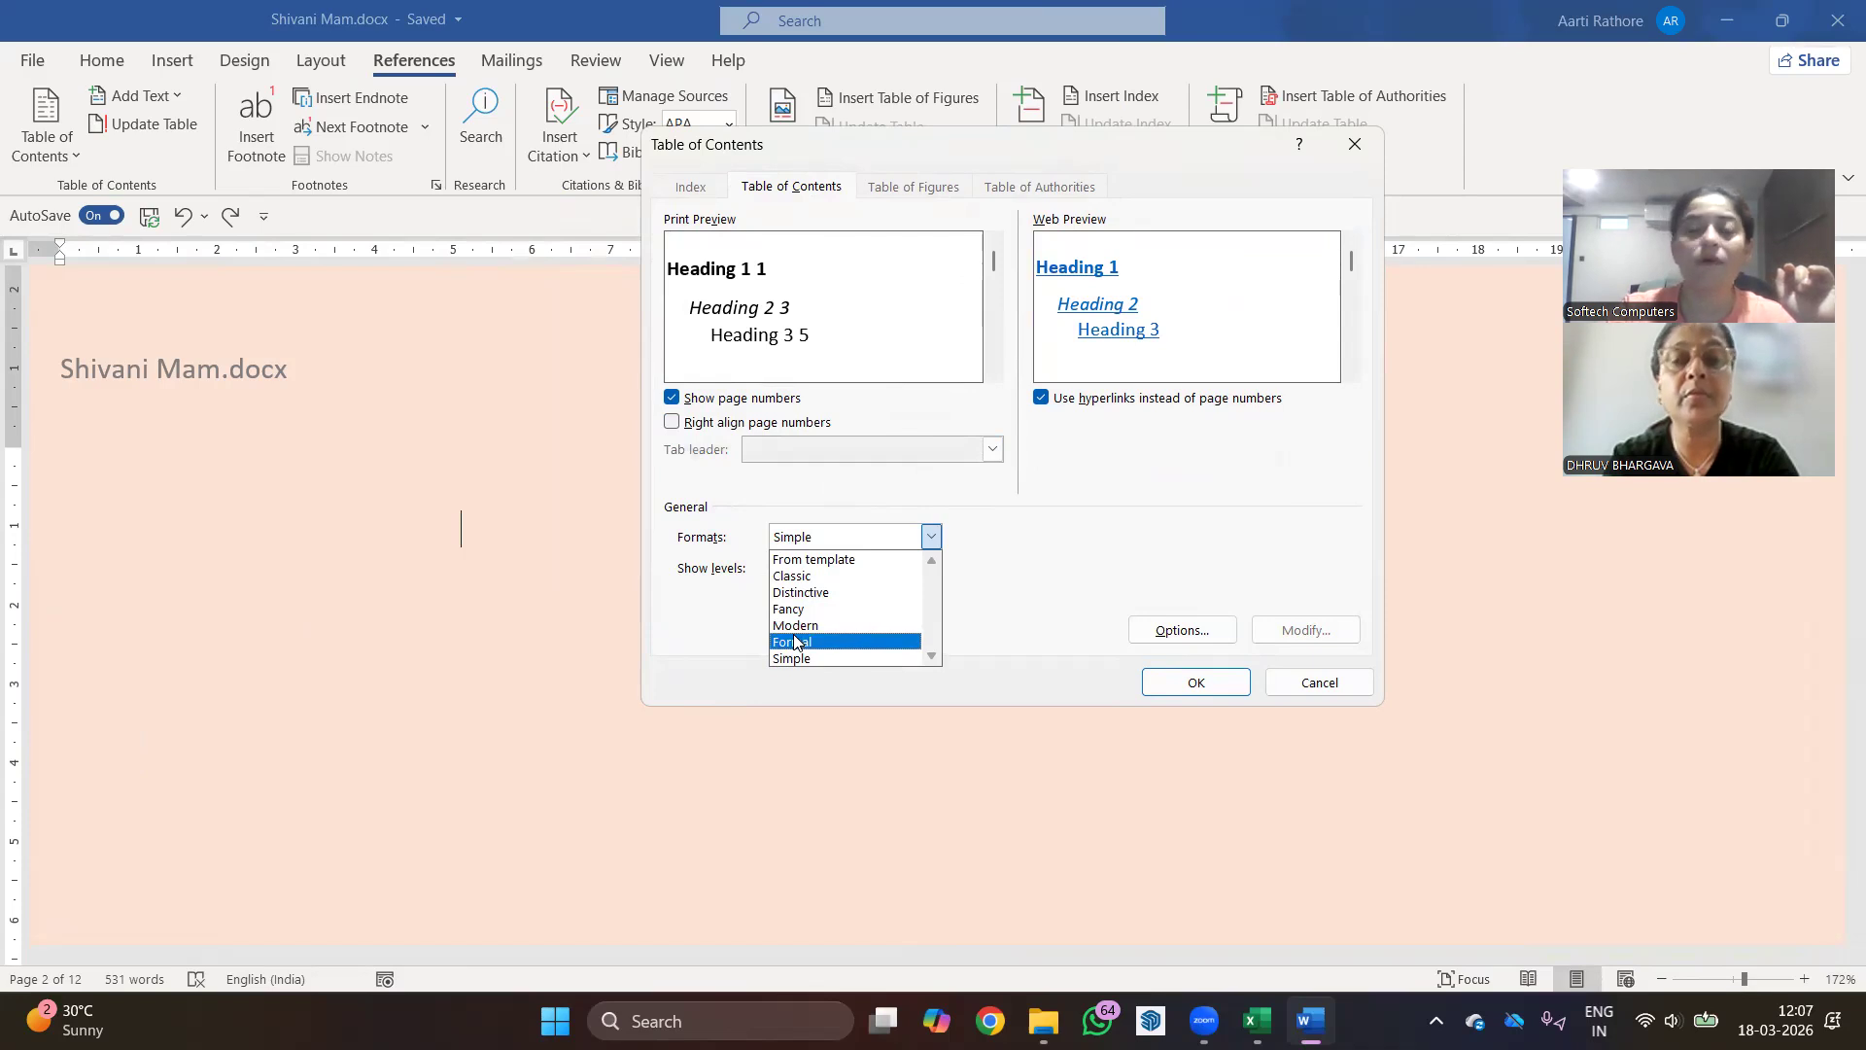
left_click(795, 643)
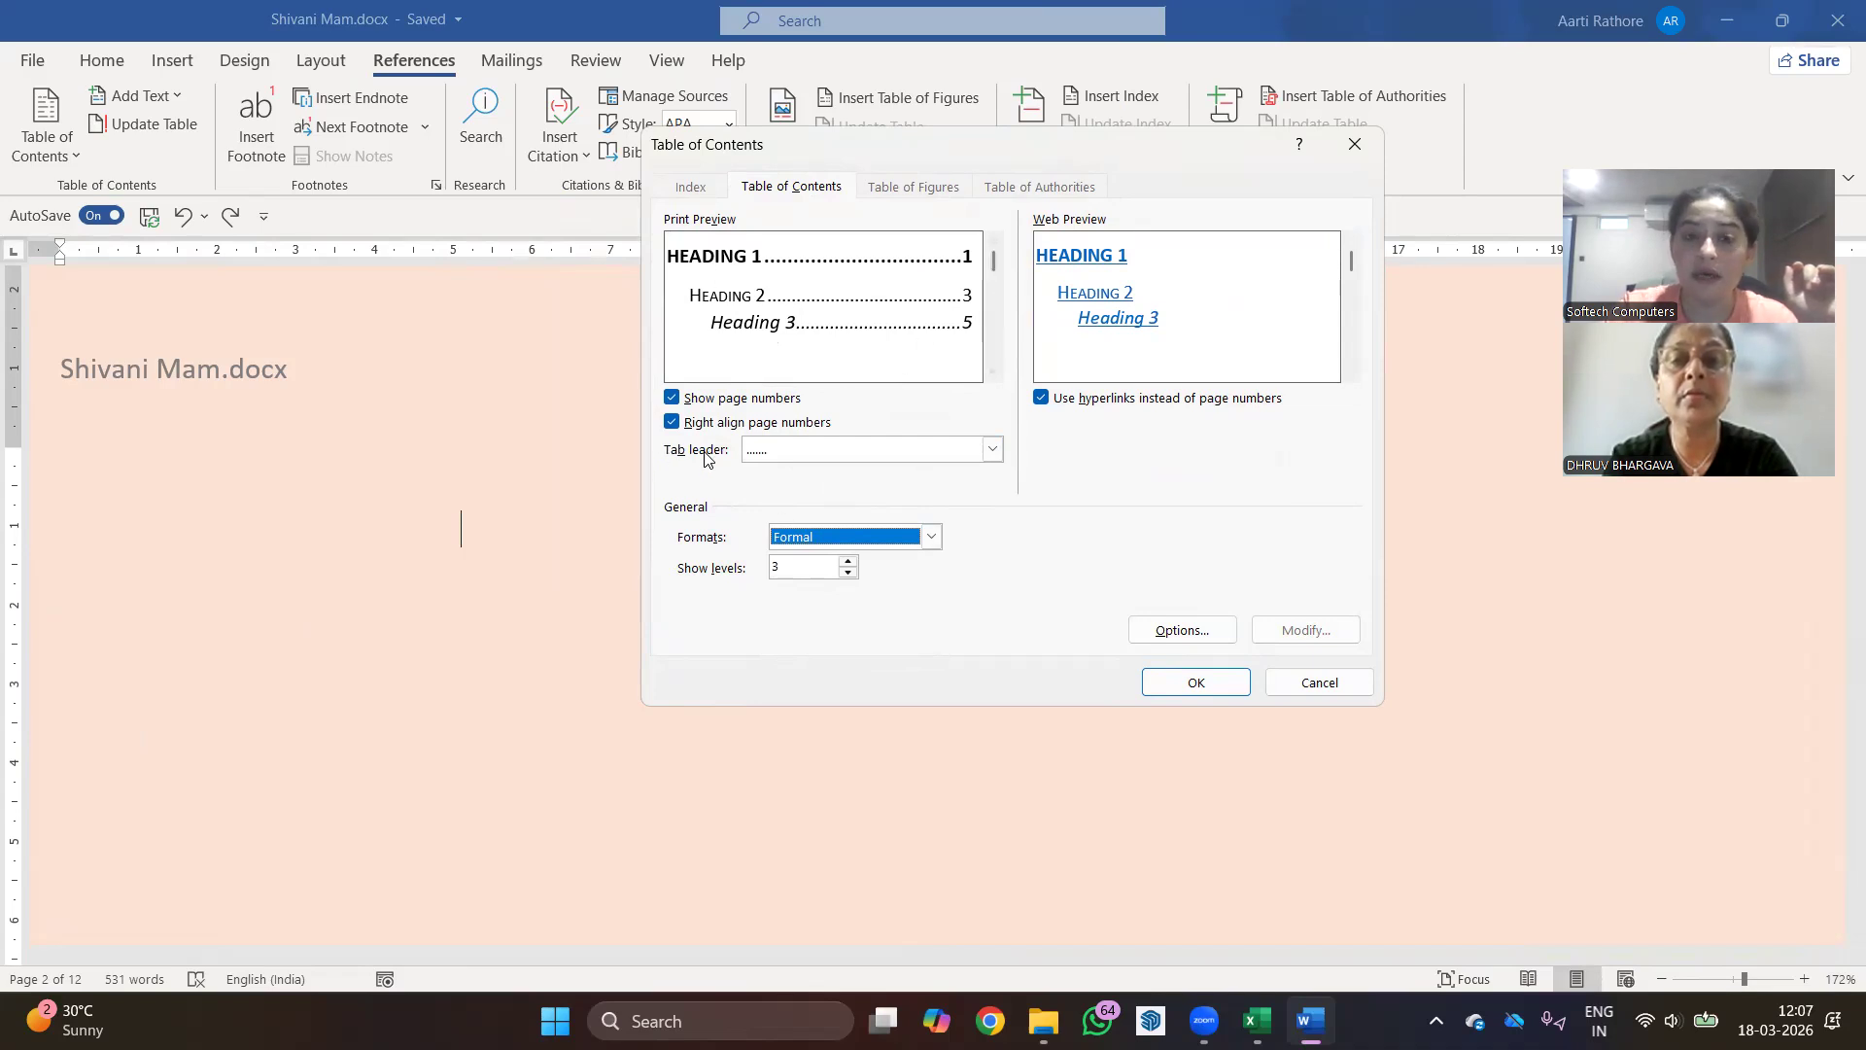
- Try the dashed and solid-line tab leaders for the table of contents, and return to the dotted leader
left_click(993, 451)
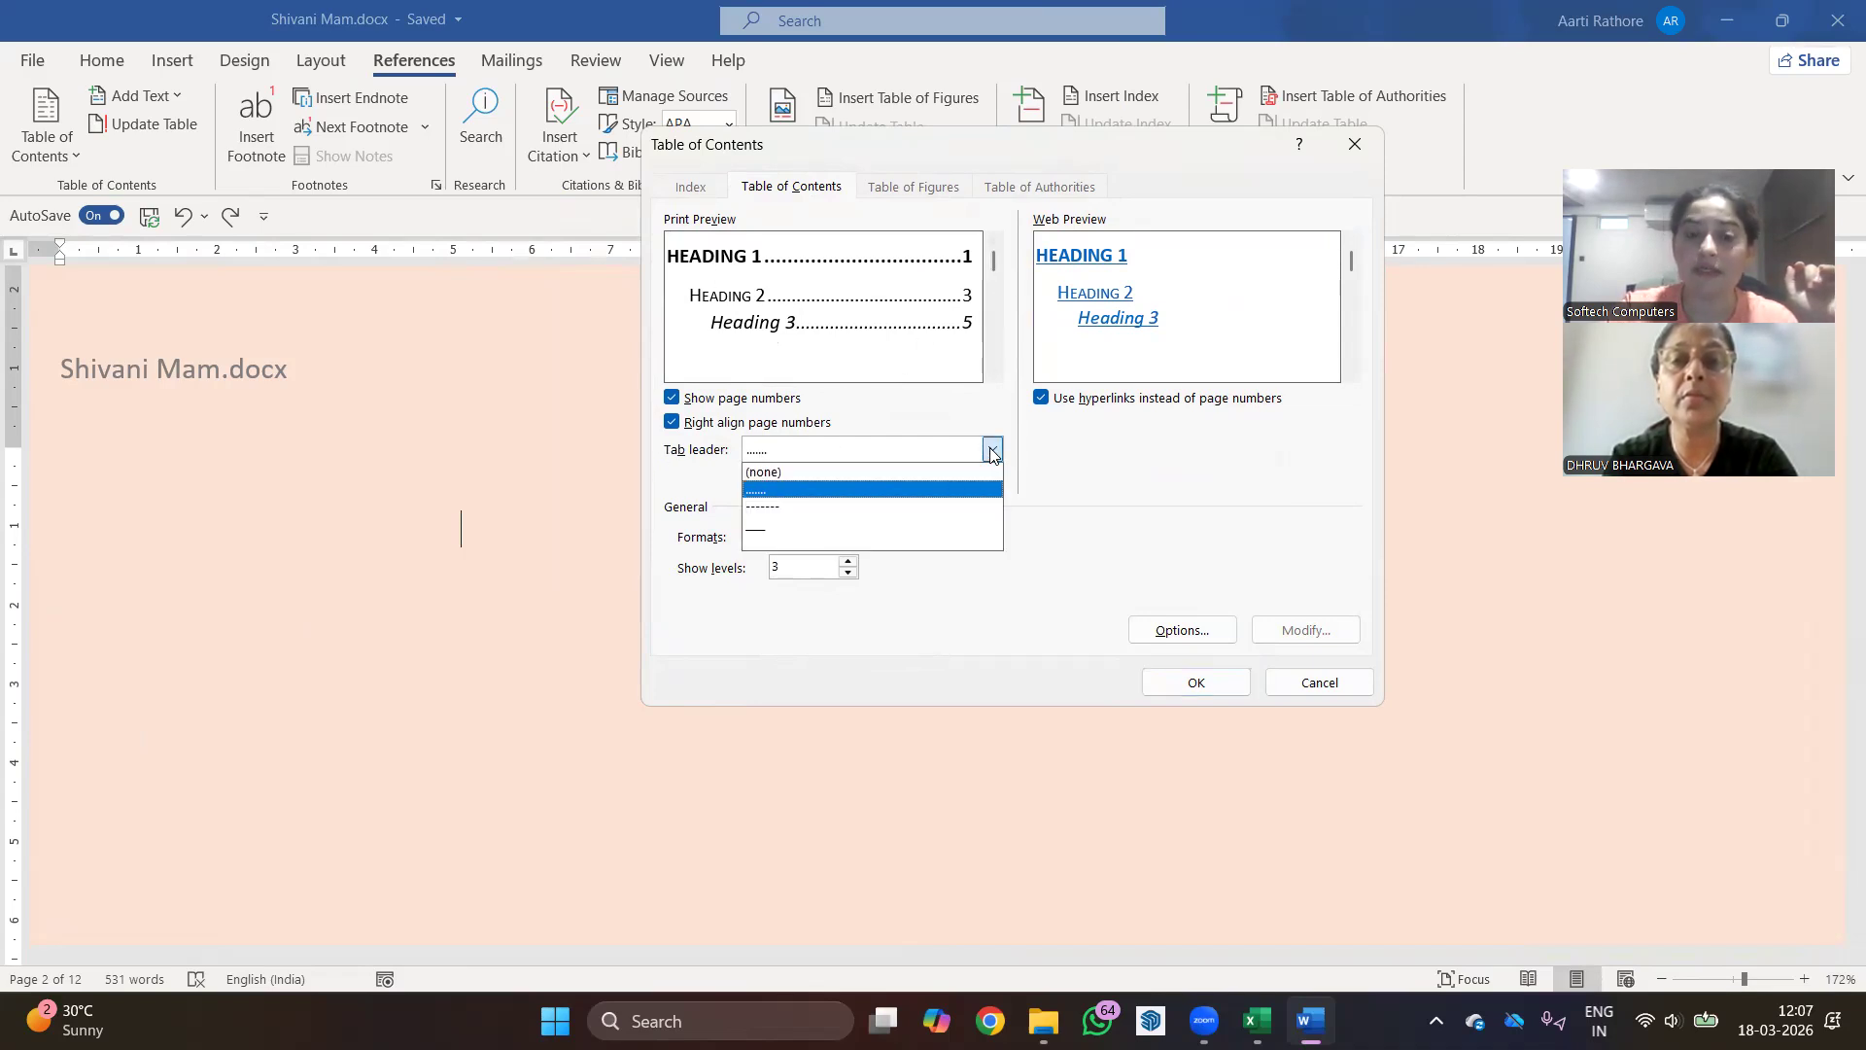
left_click(822, 507)
left_click(993, 449)
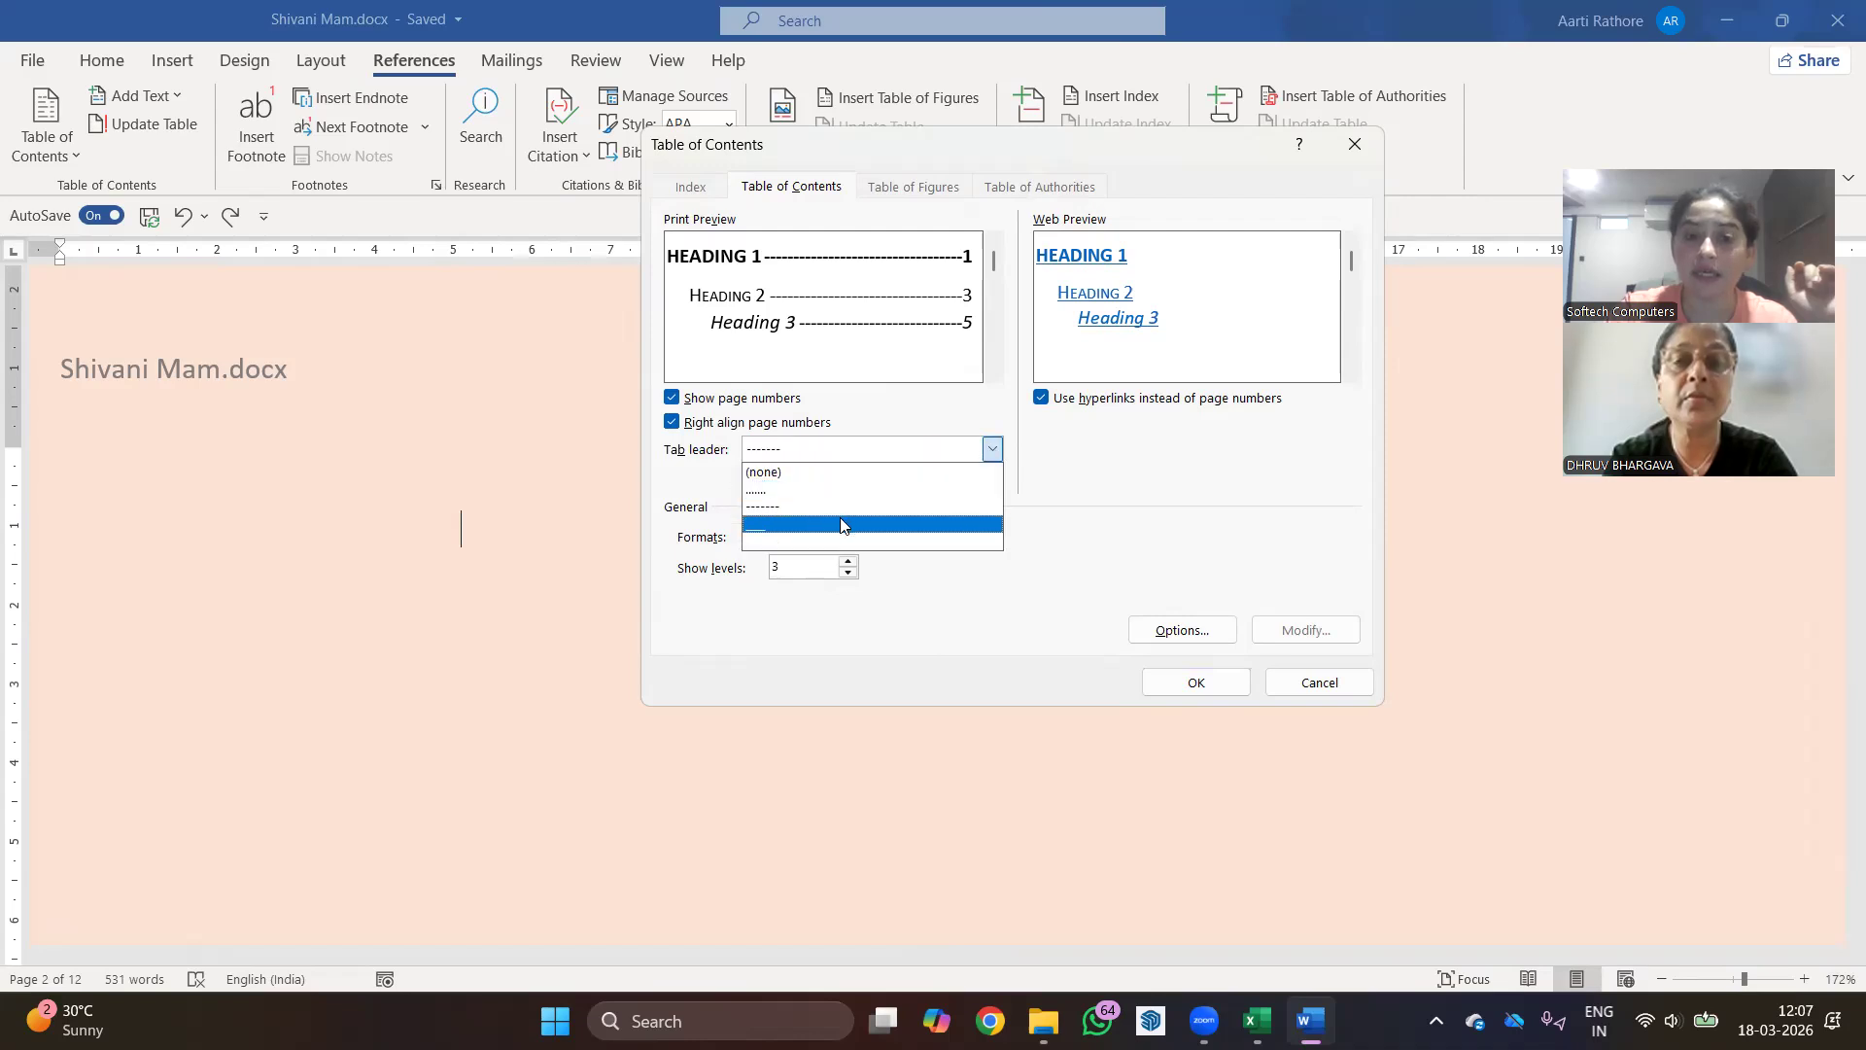
left_click(837, 522)
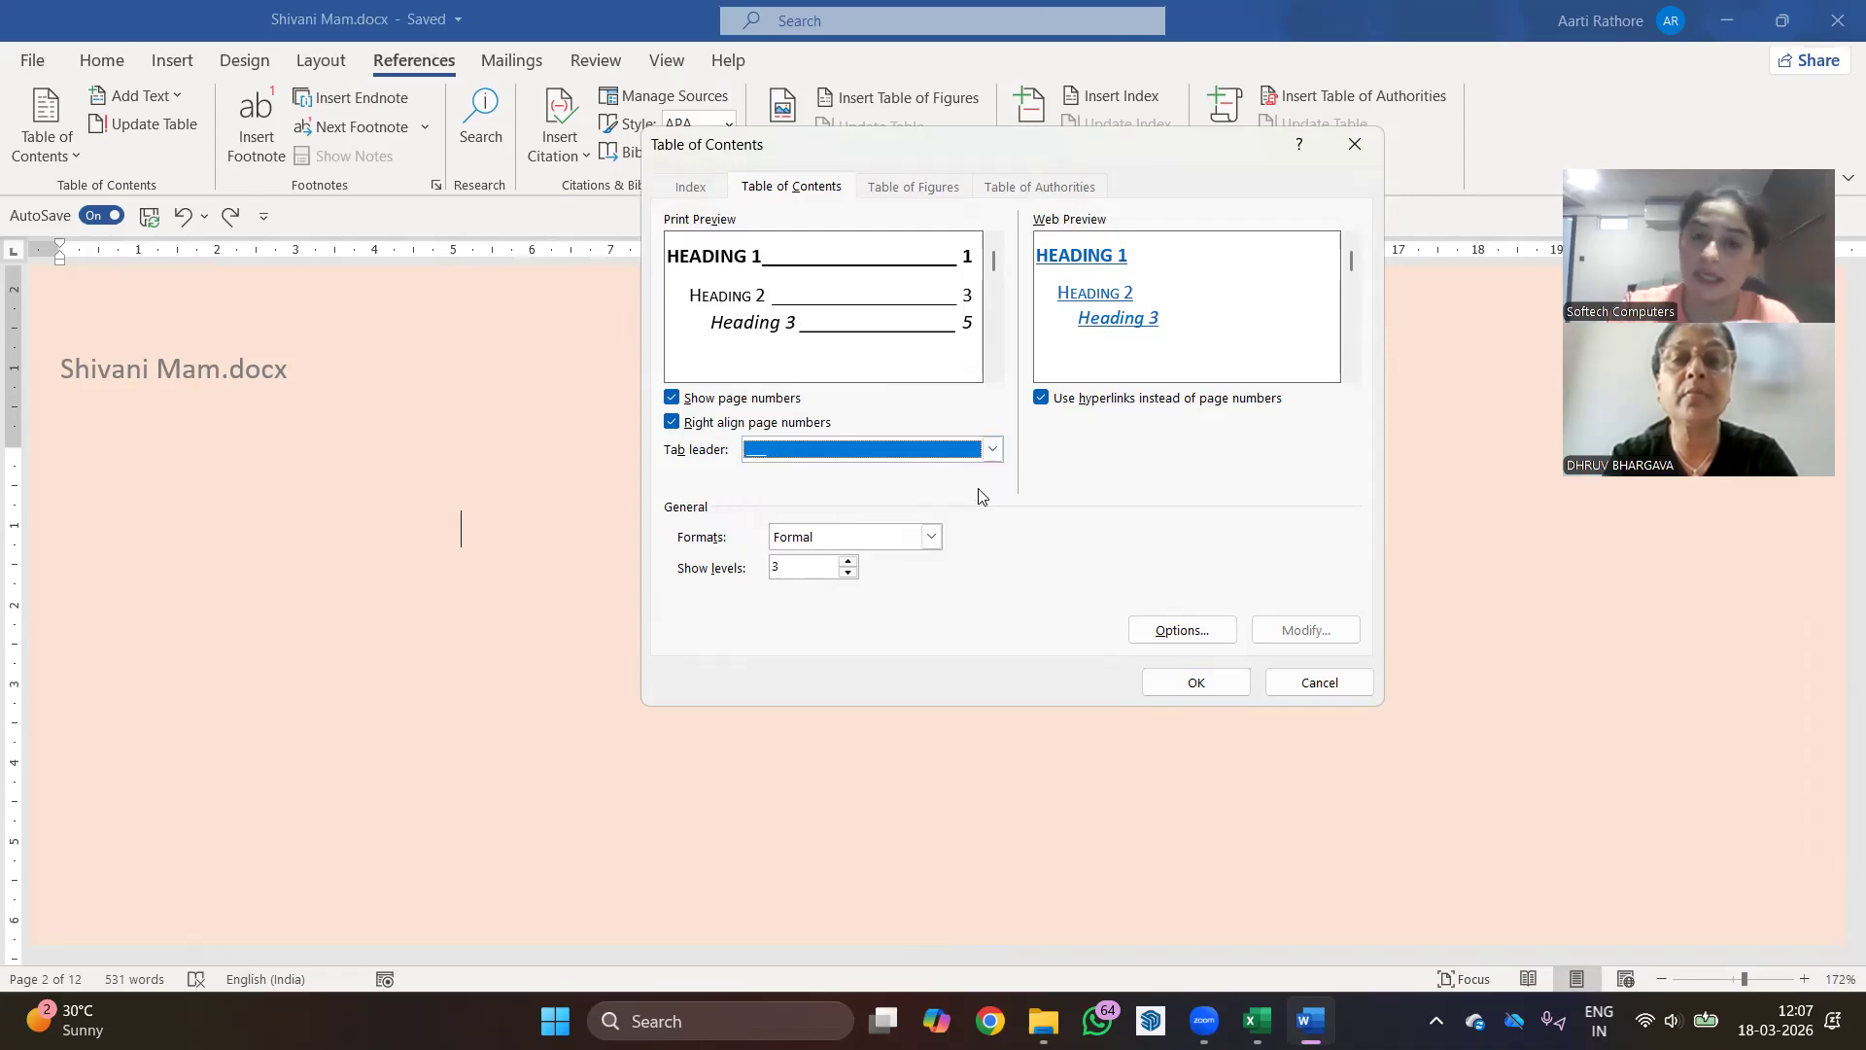
left_click(992, 449)
left_click(893, 497)
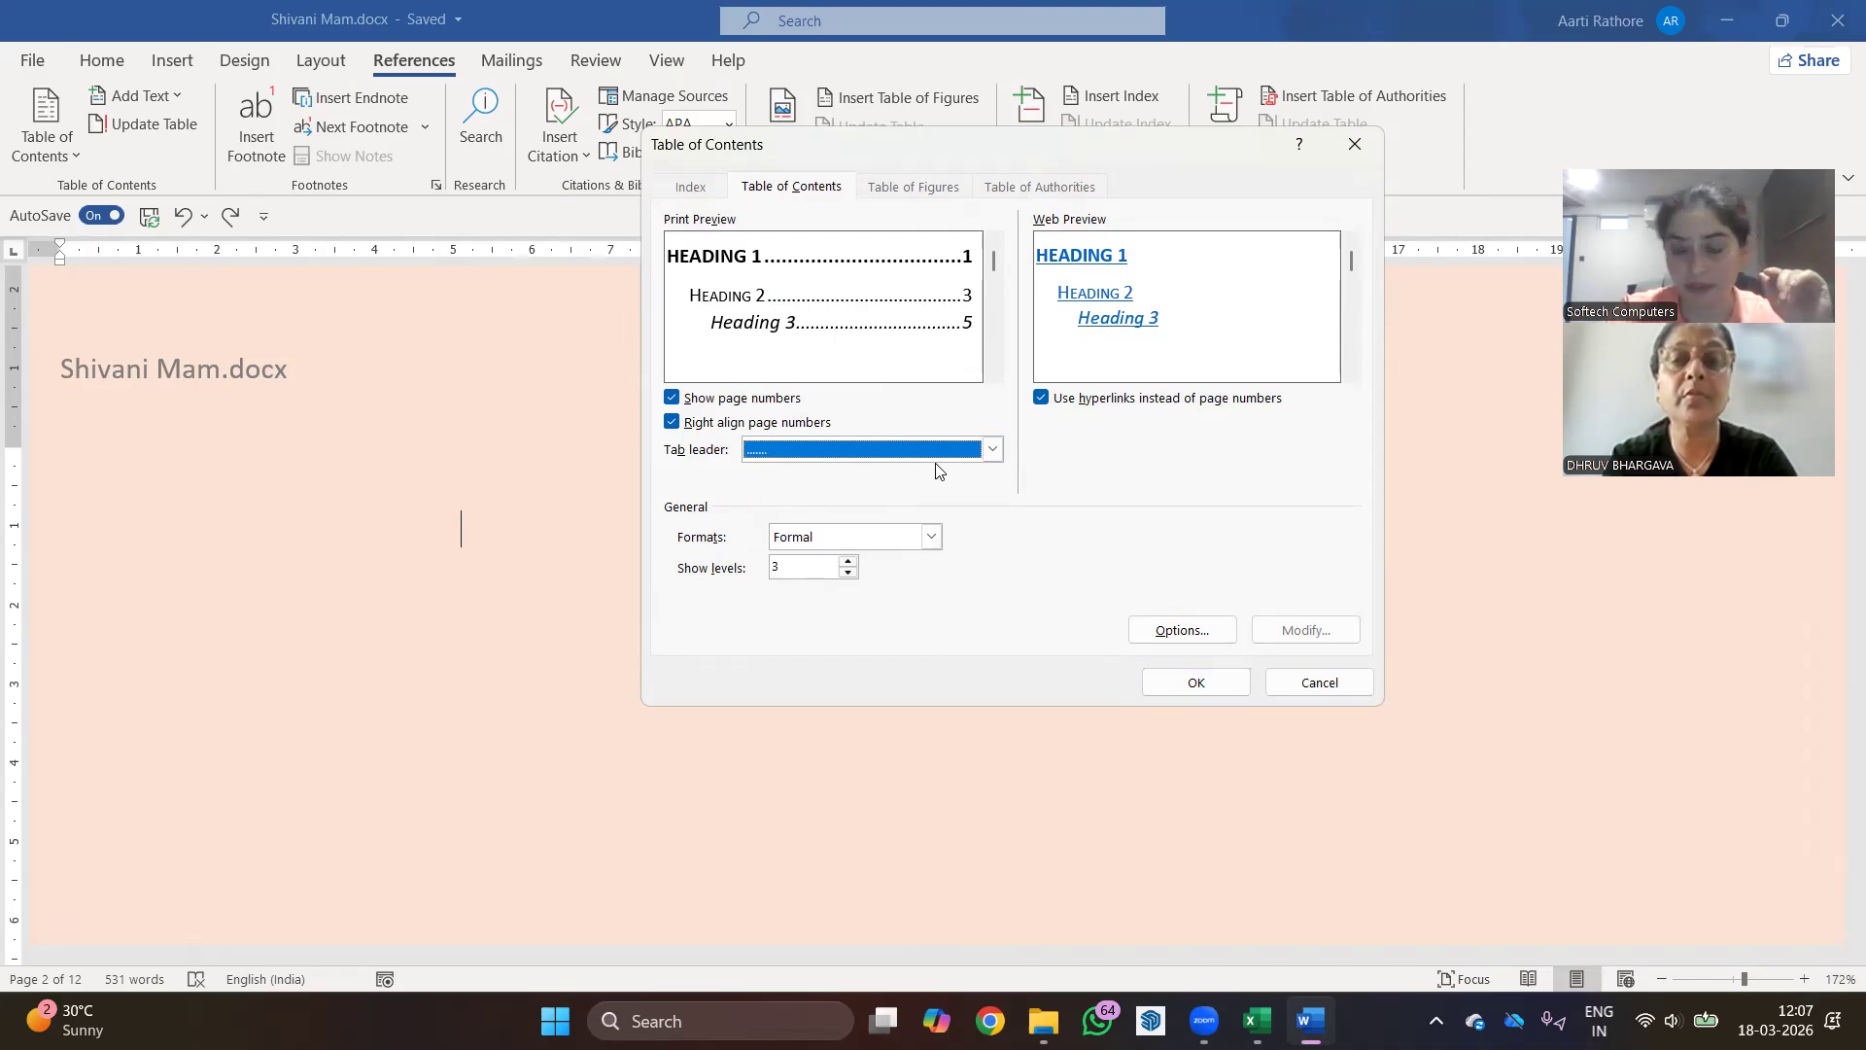
- Try turning off right-aligned page numbers and showing 2 levels, restoring right alignment and 3 levels
left_click(673, 424)
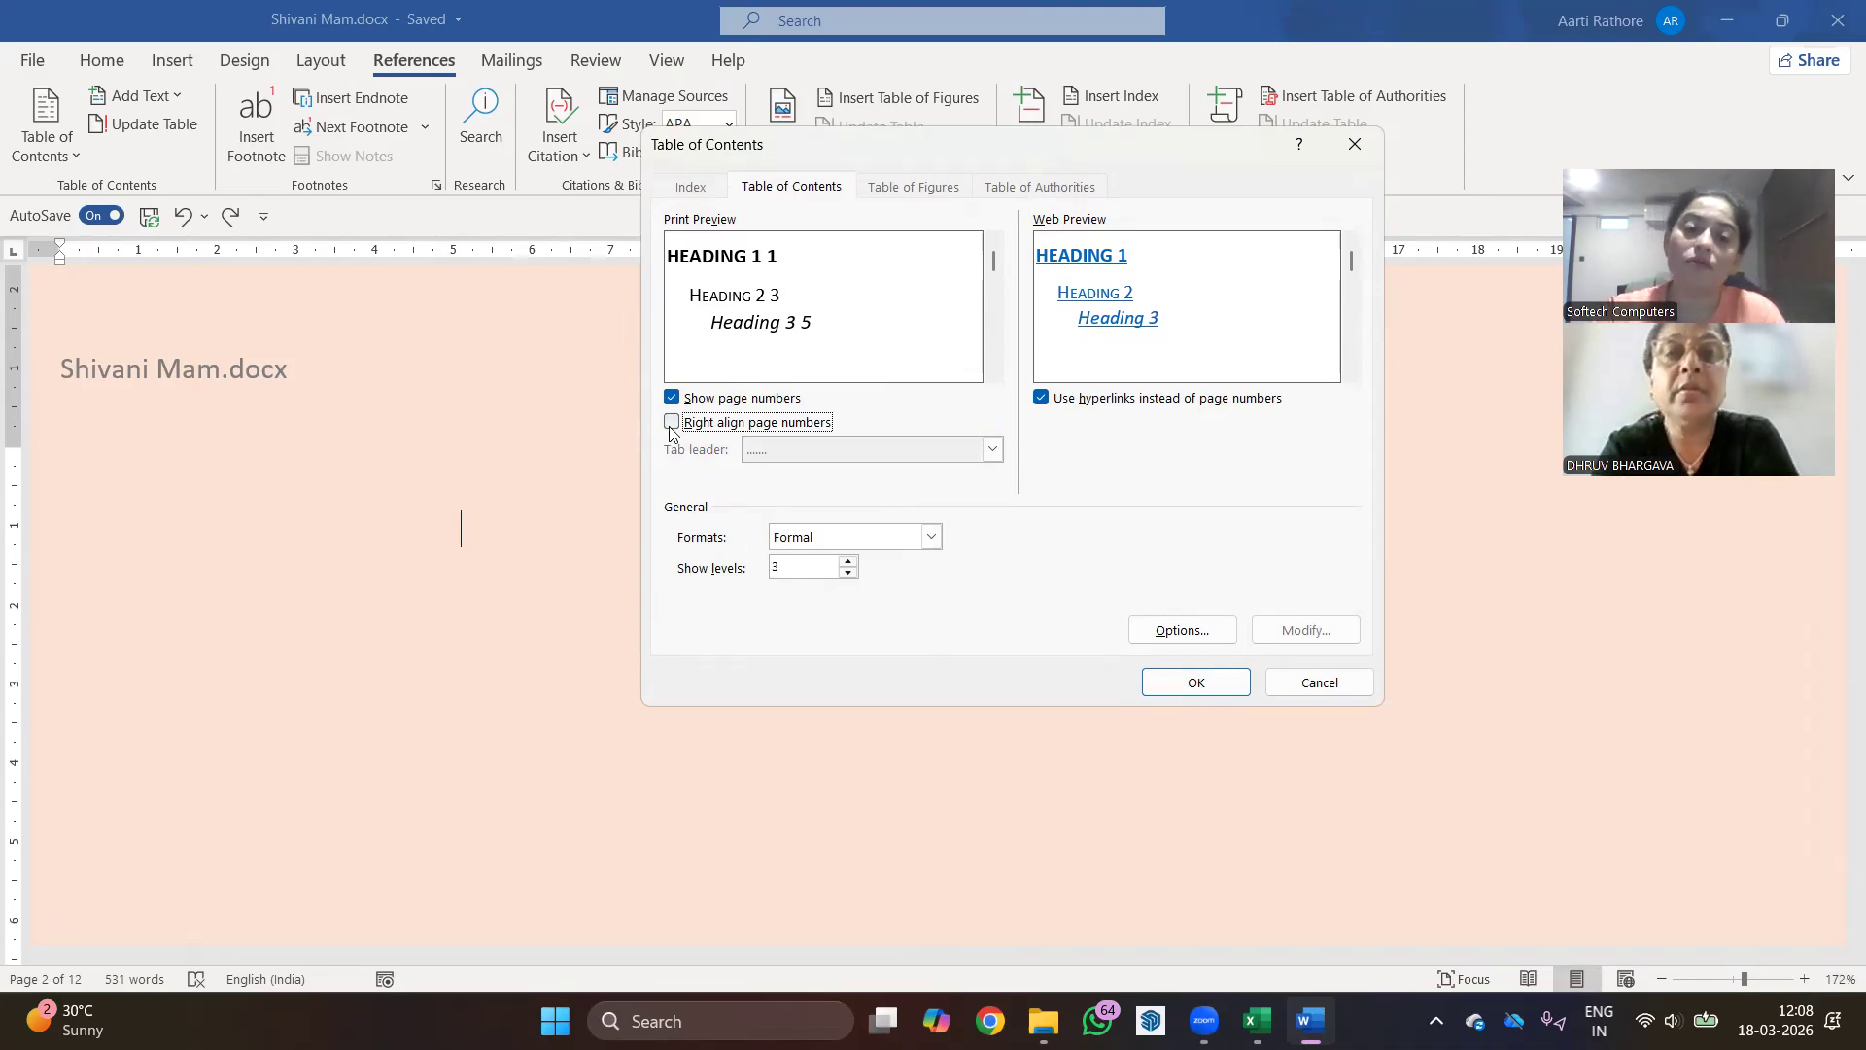
left_click(670, 428)
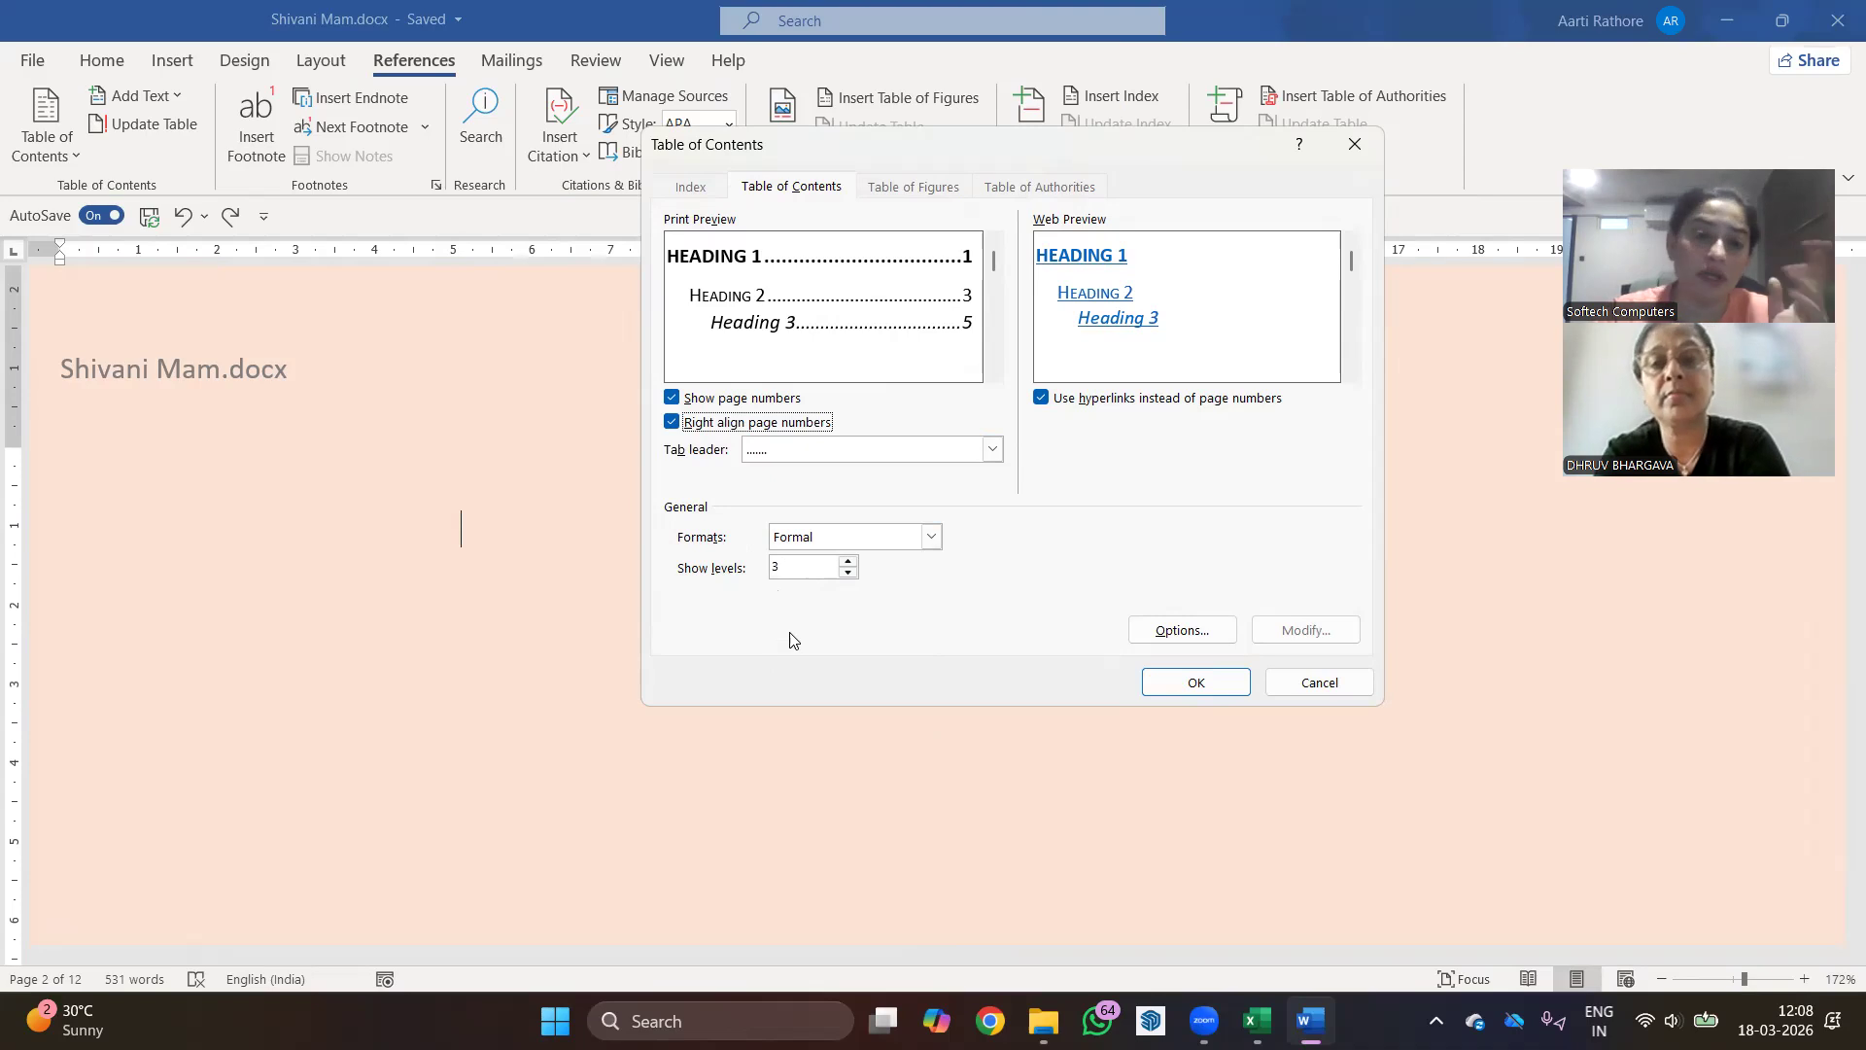
left_click(849, 572)
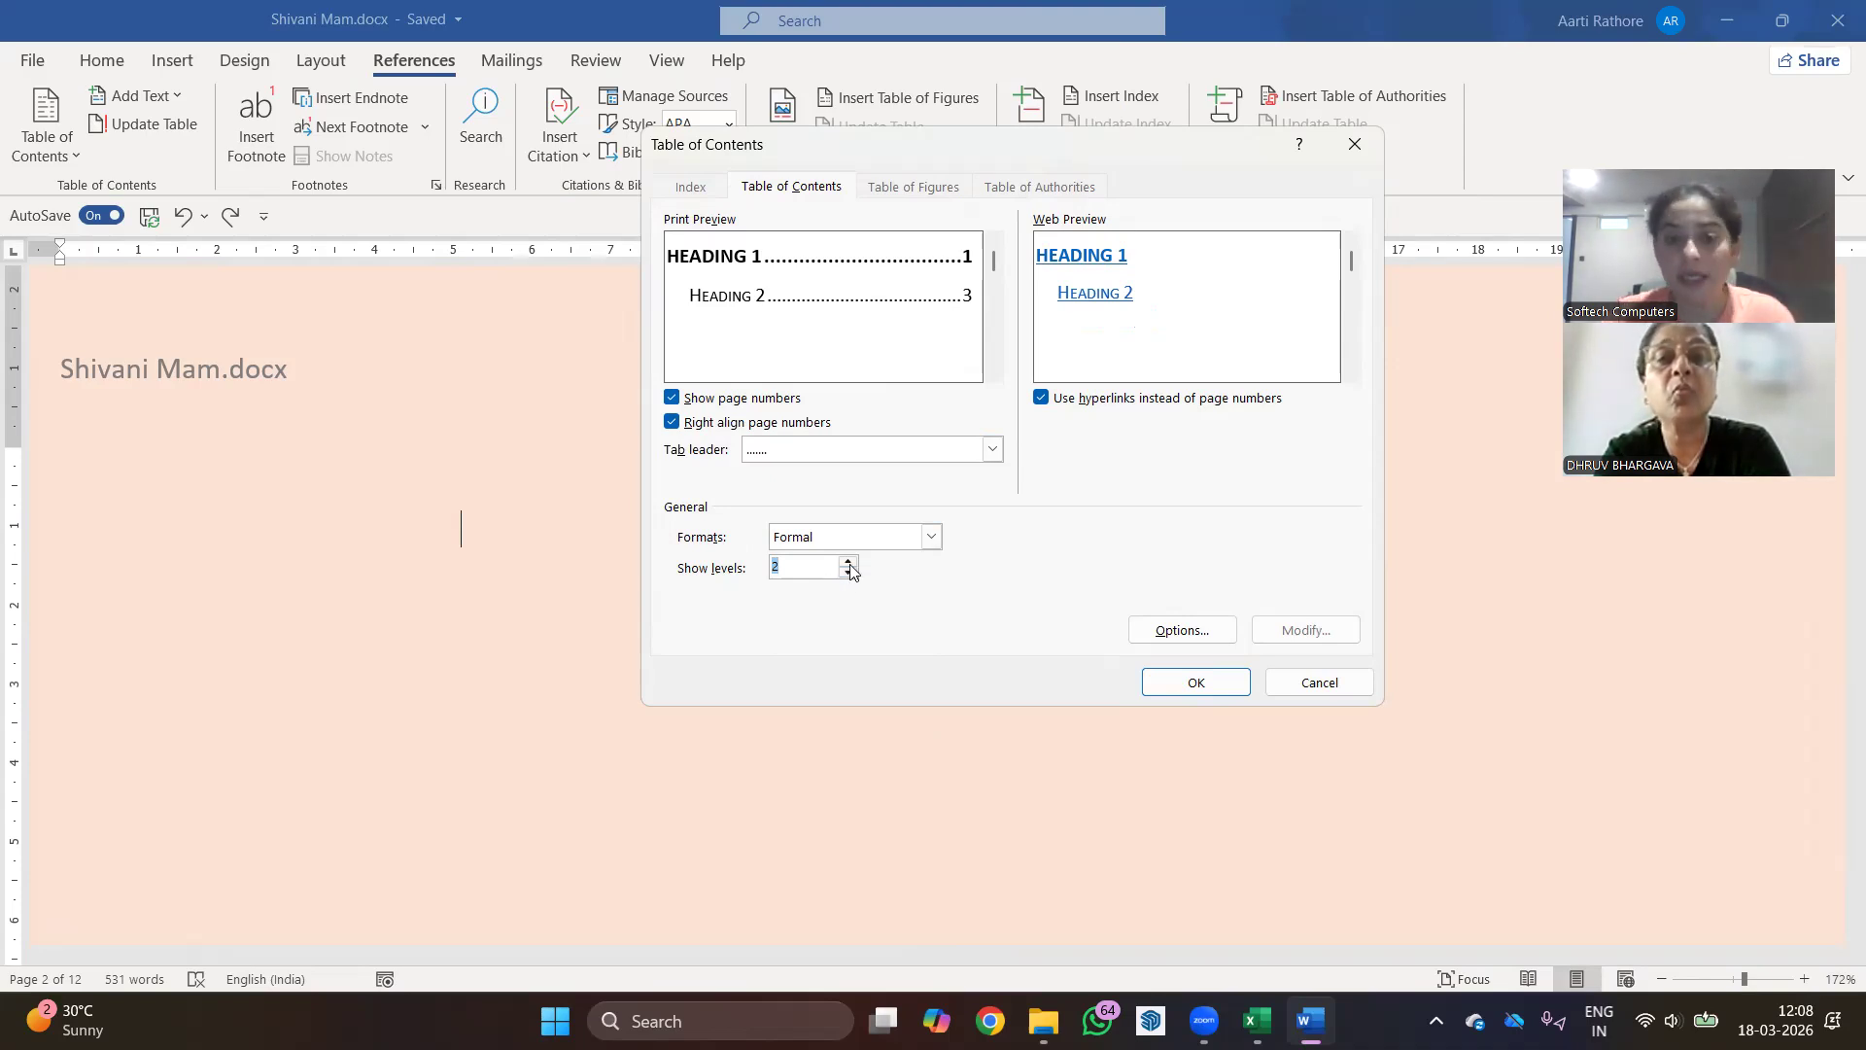
left_click(848, 563)
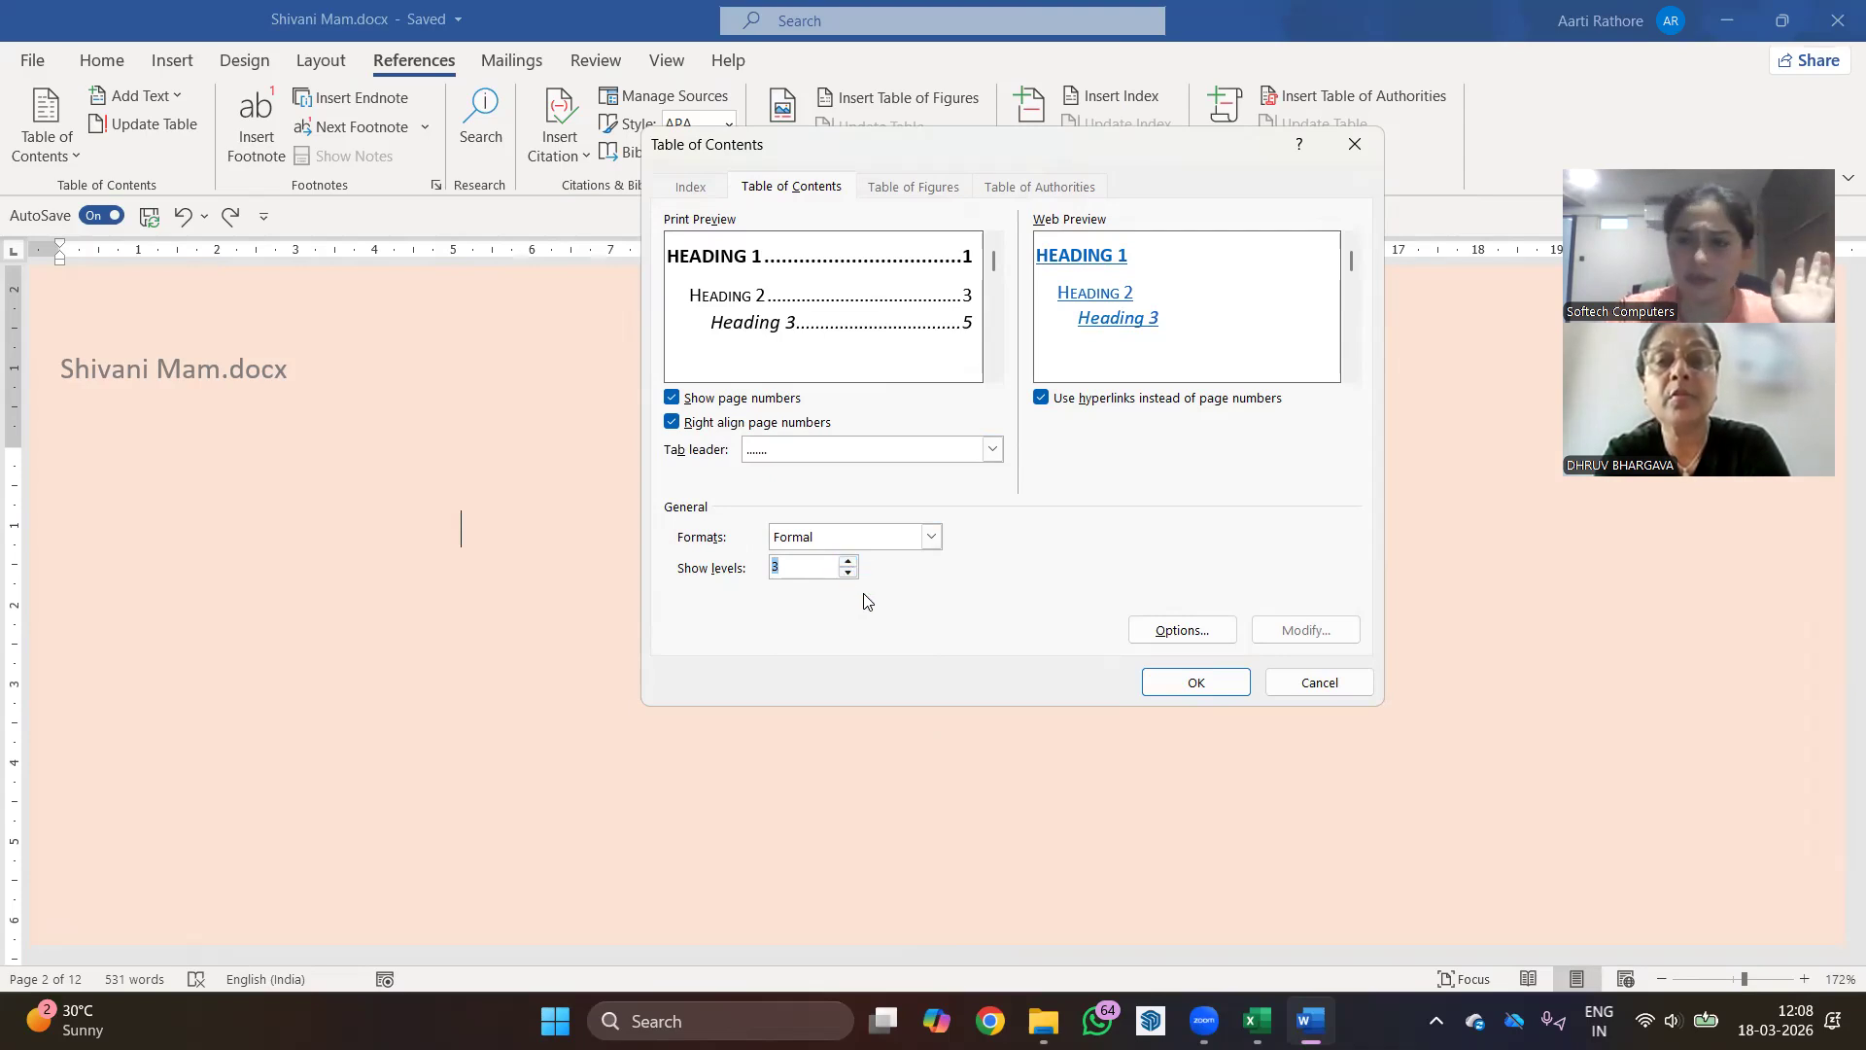
- Insert the configured table of contents into the document and review its entries
left_click(1223, 682)
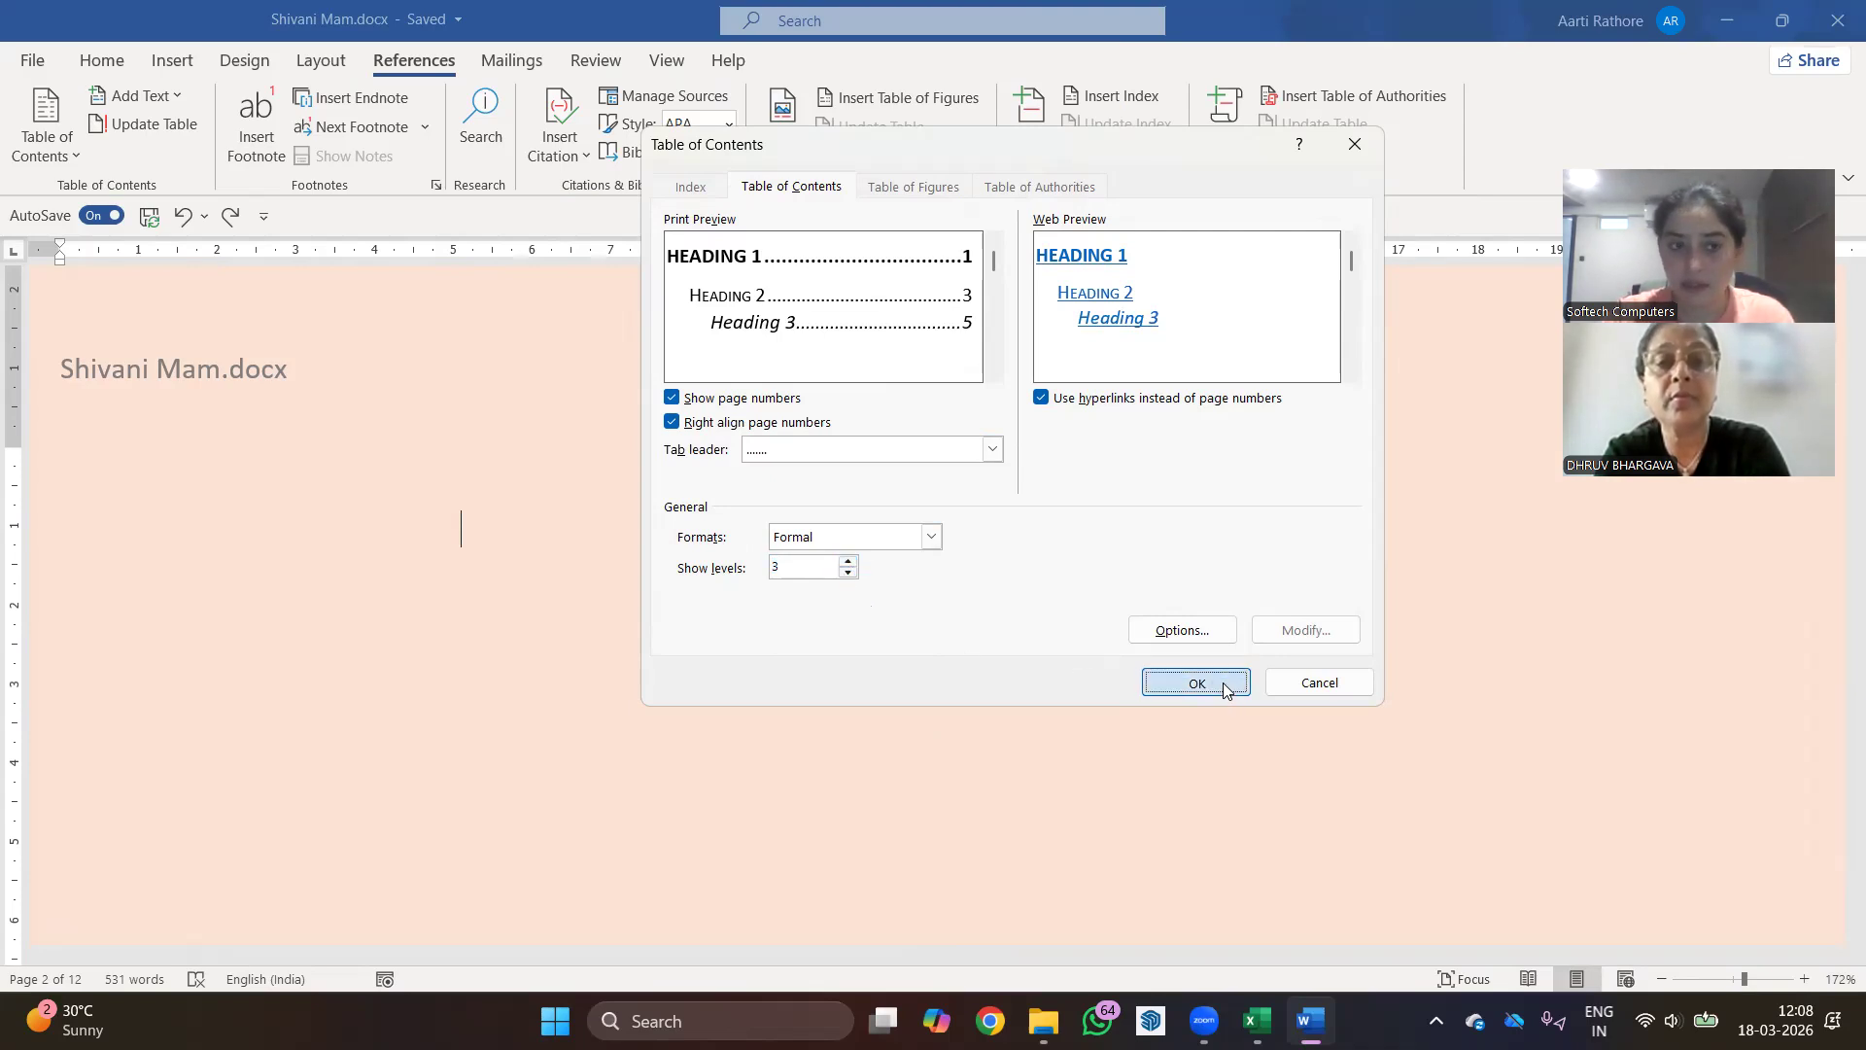
scroll(428, 654, "down", 4)
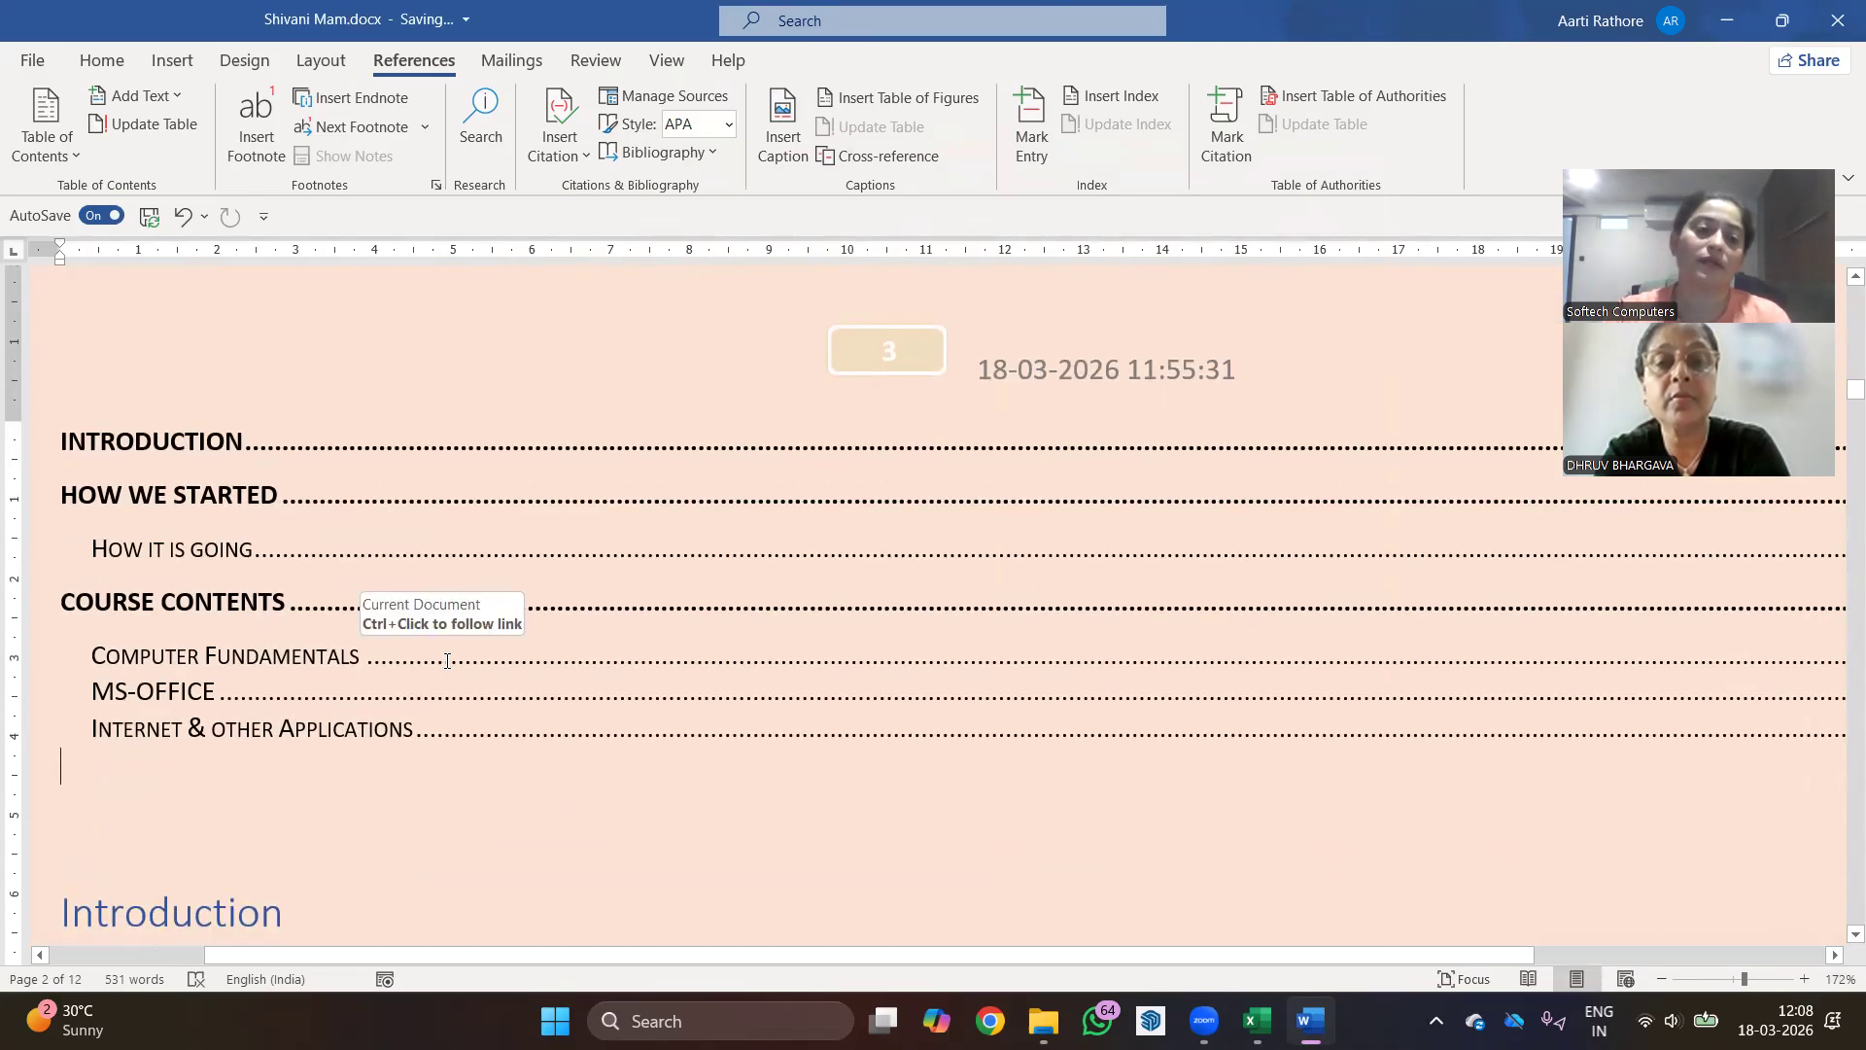
scroll(448, 666, "down", 4)
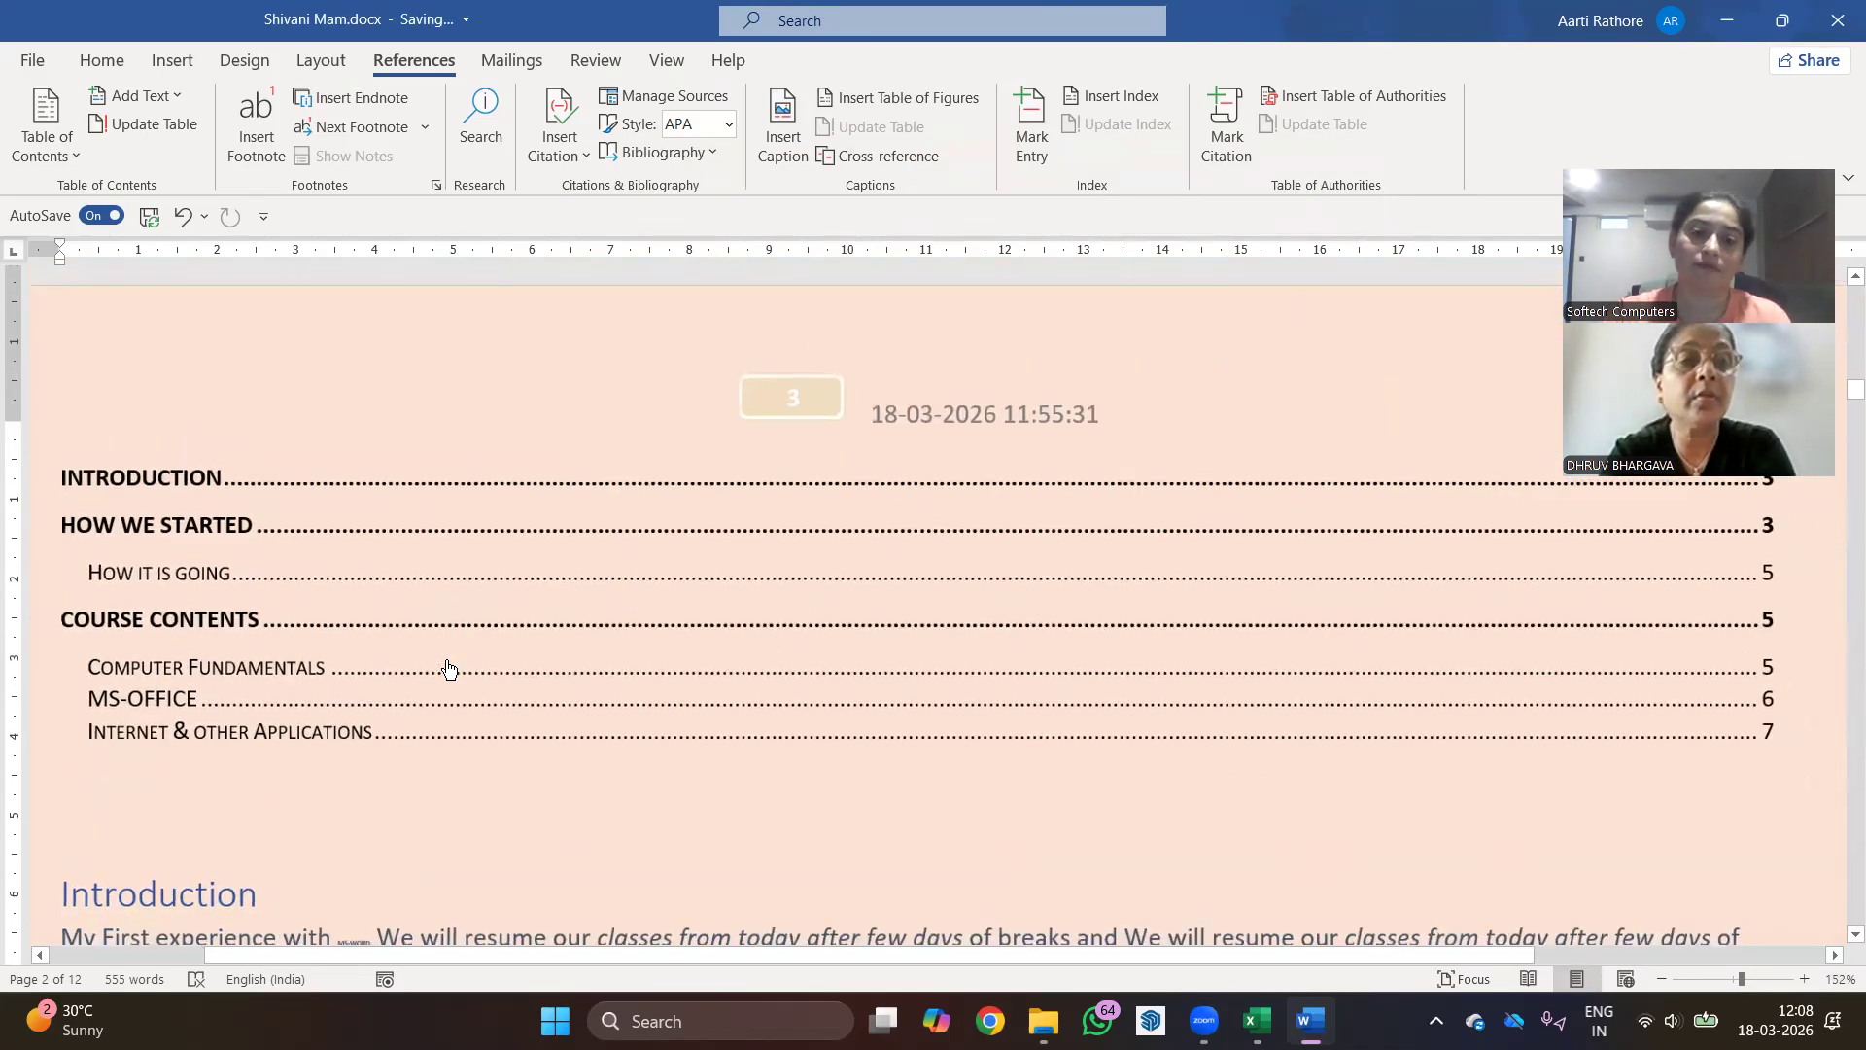
left_click(238, 865)
key("ctrl+Return")
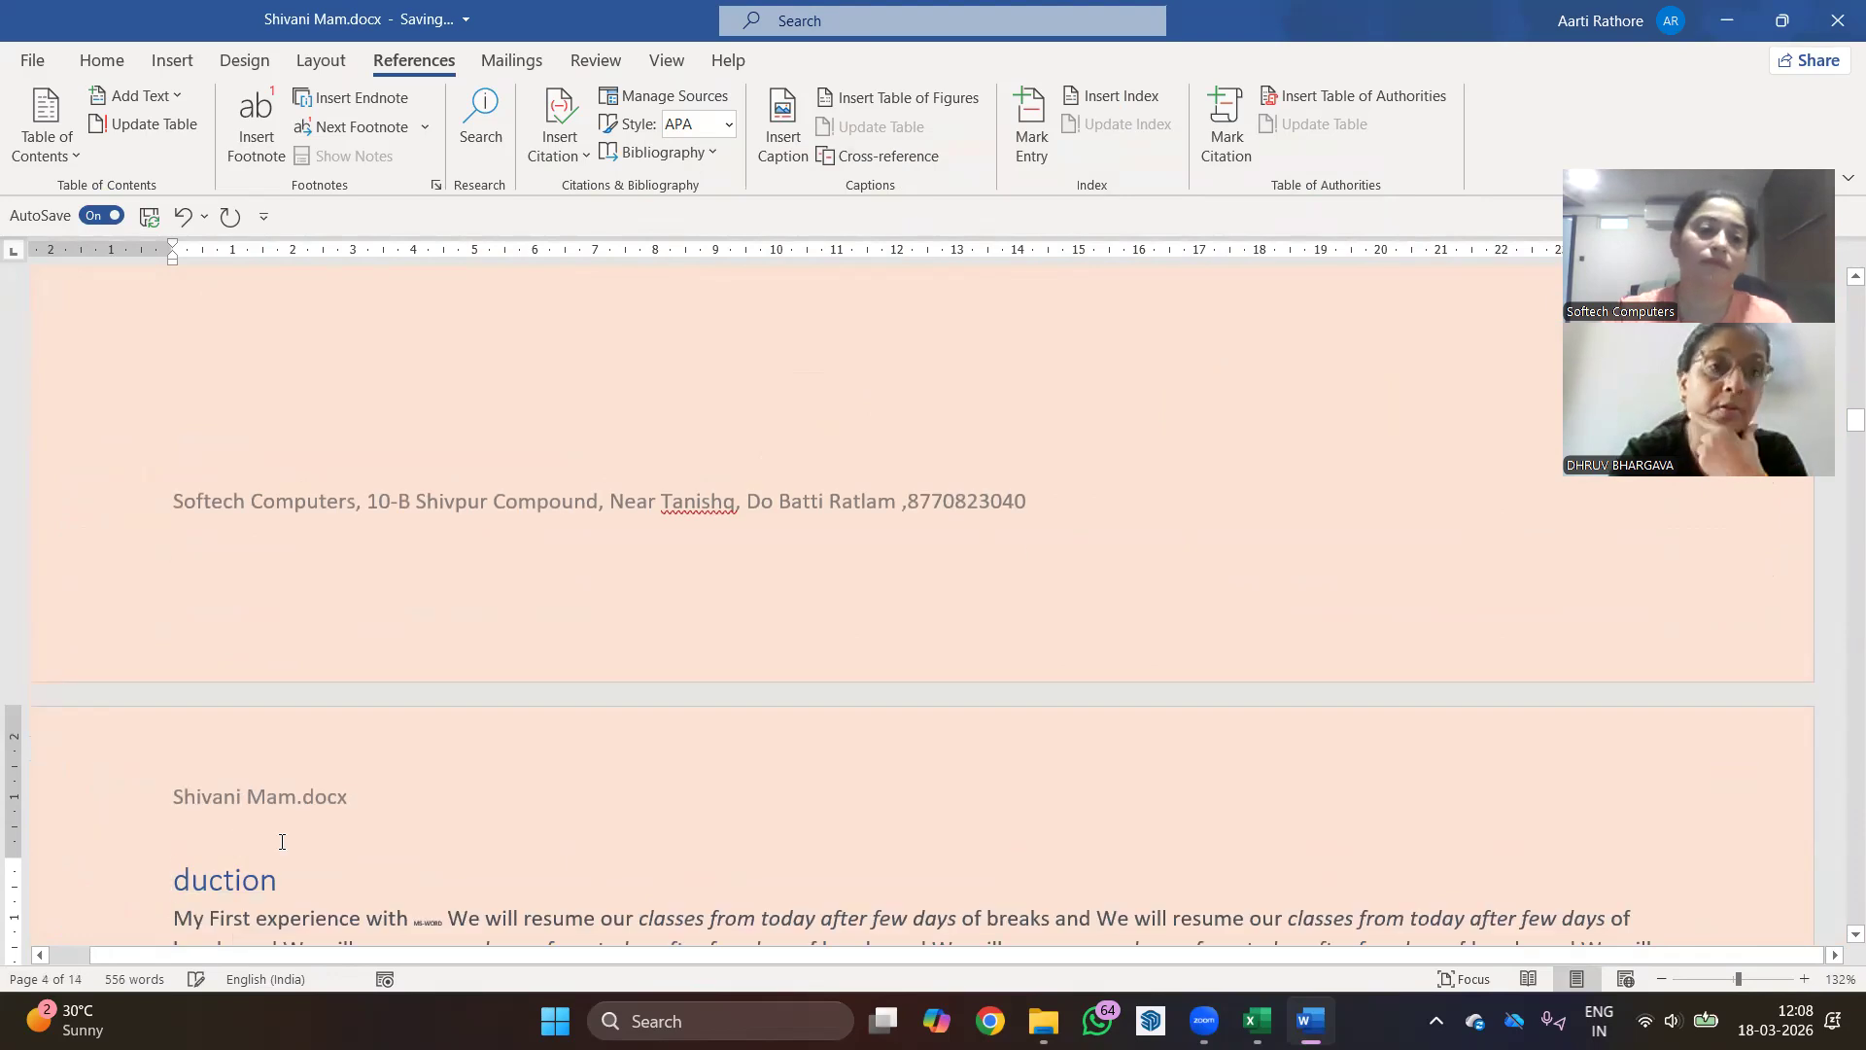
scroll(282, 842, "up", 3)
scroll(282, 841, "up", 4)
key("ctrl+z")
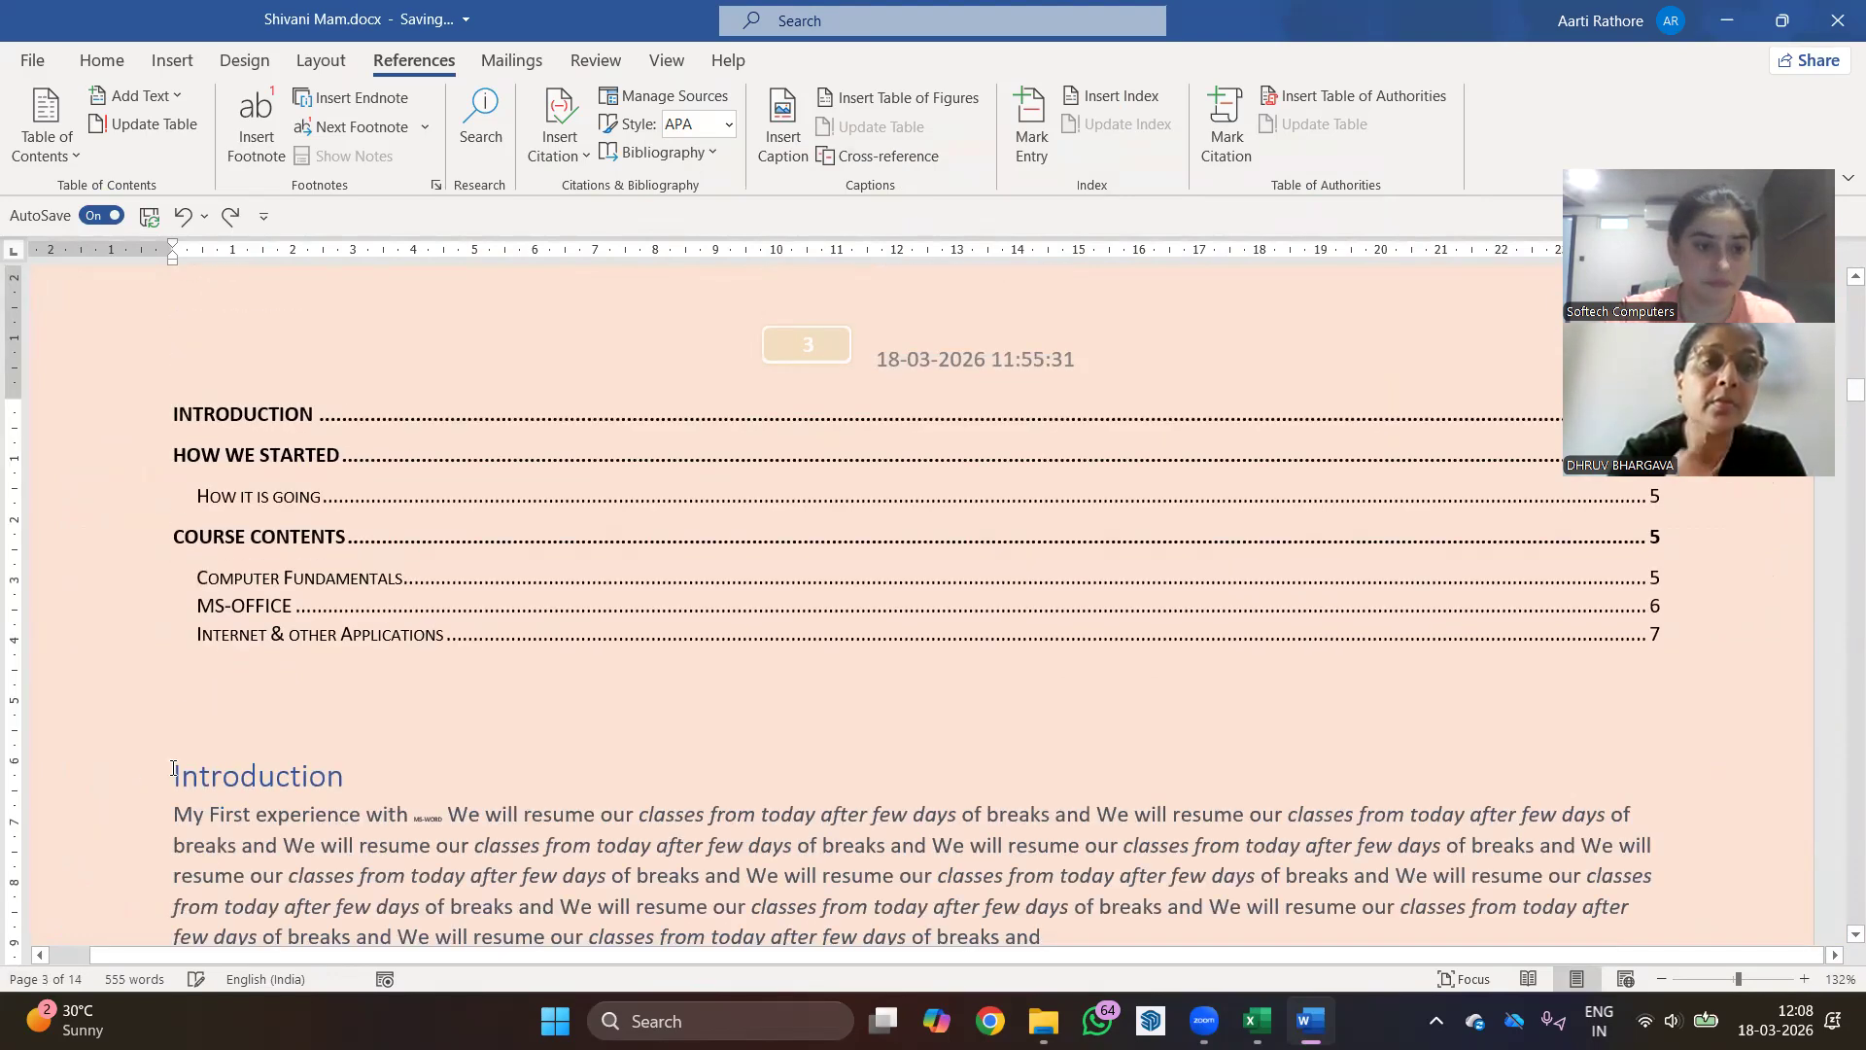
- Insert a page break directly before the Introduction heading and remove the blank page above the table of contents
left_click(183, 763)
key("ctrl+Return")
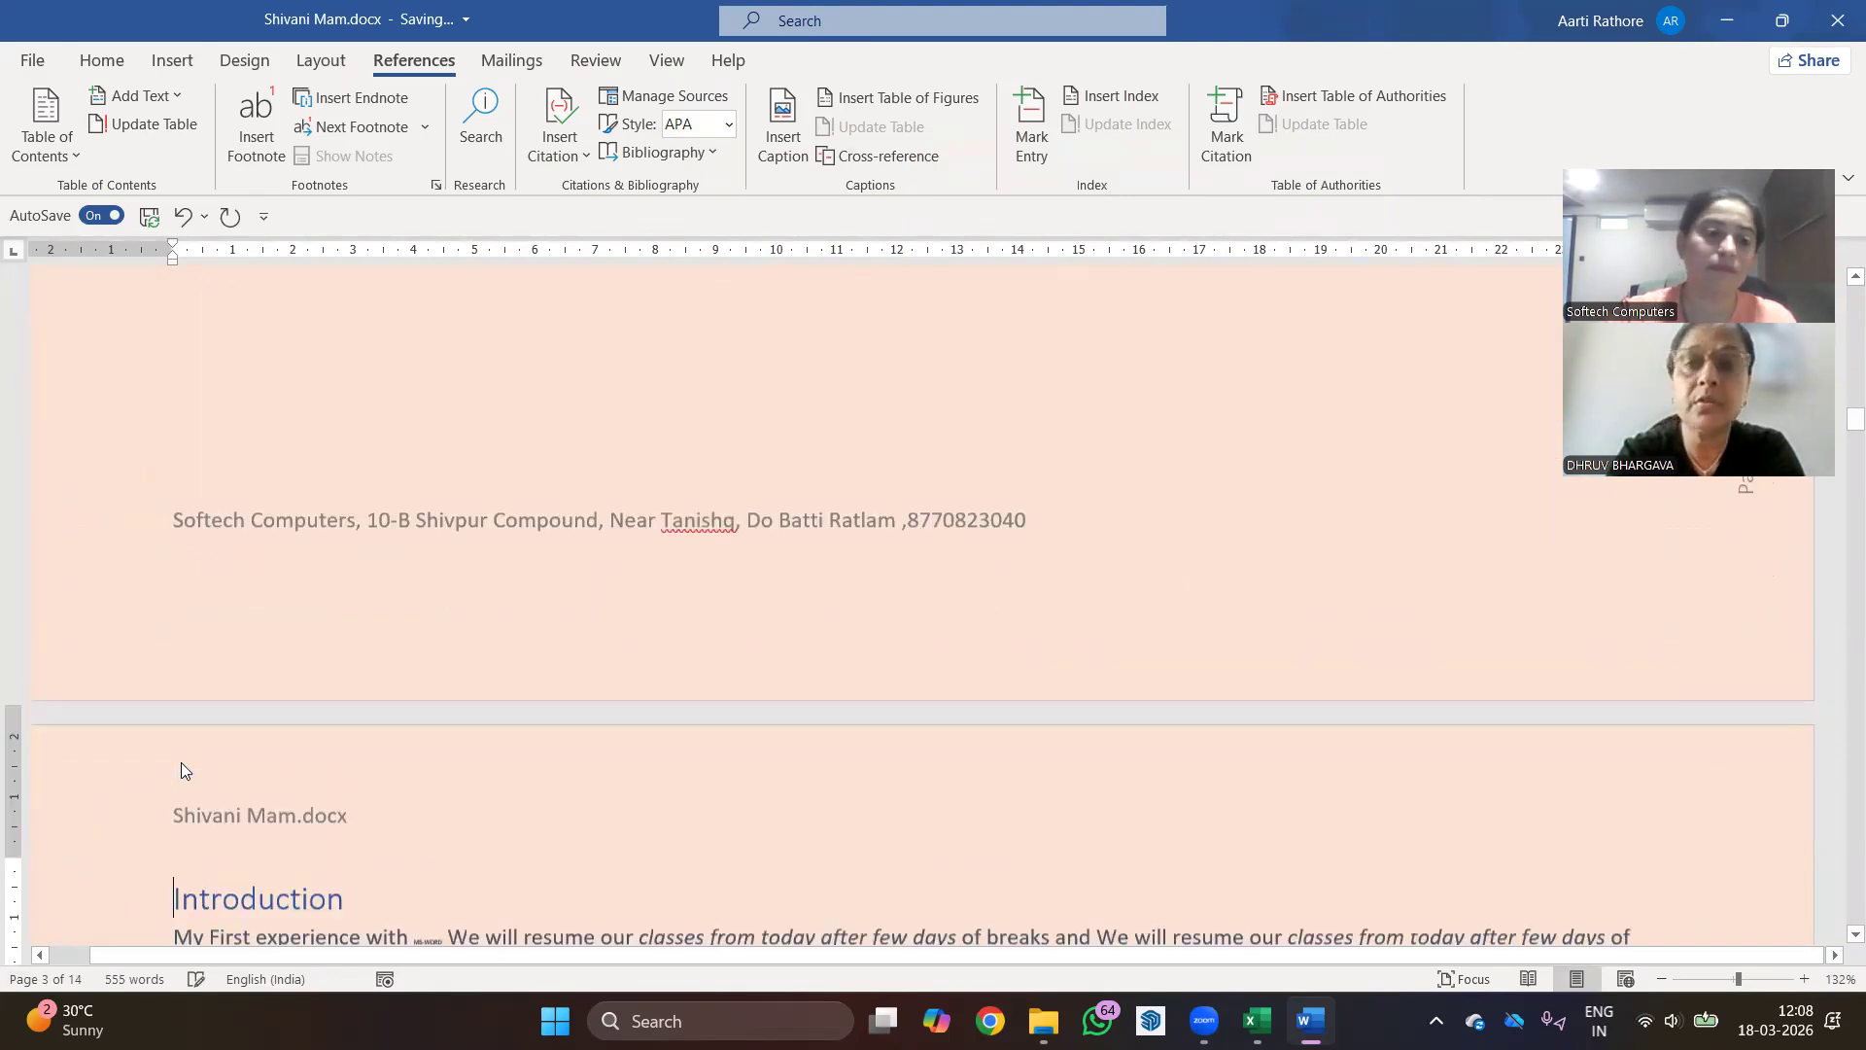
scroll(433, 778, "up", 10)
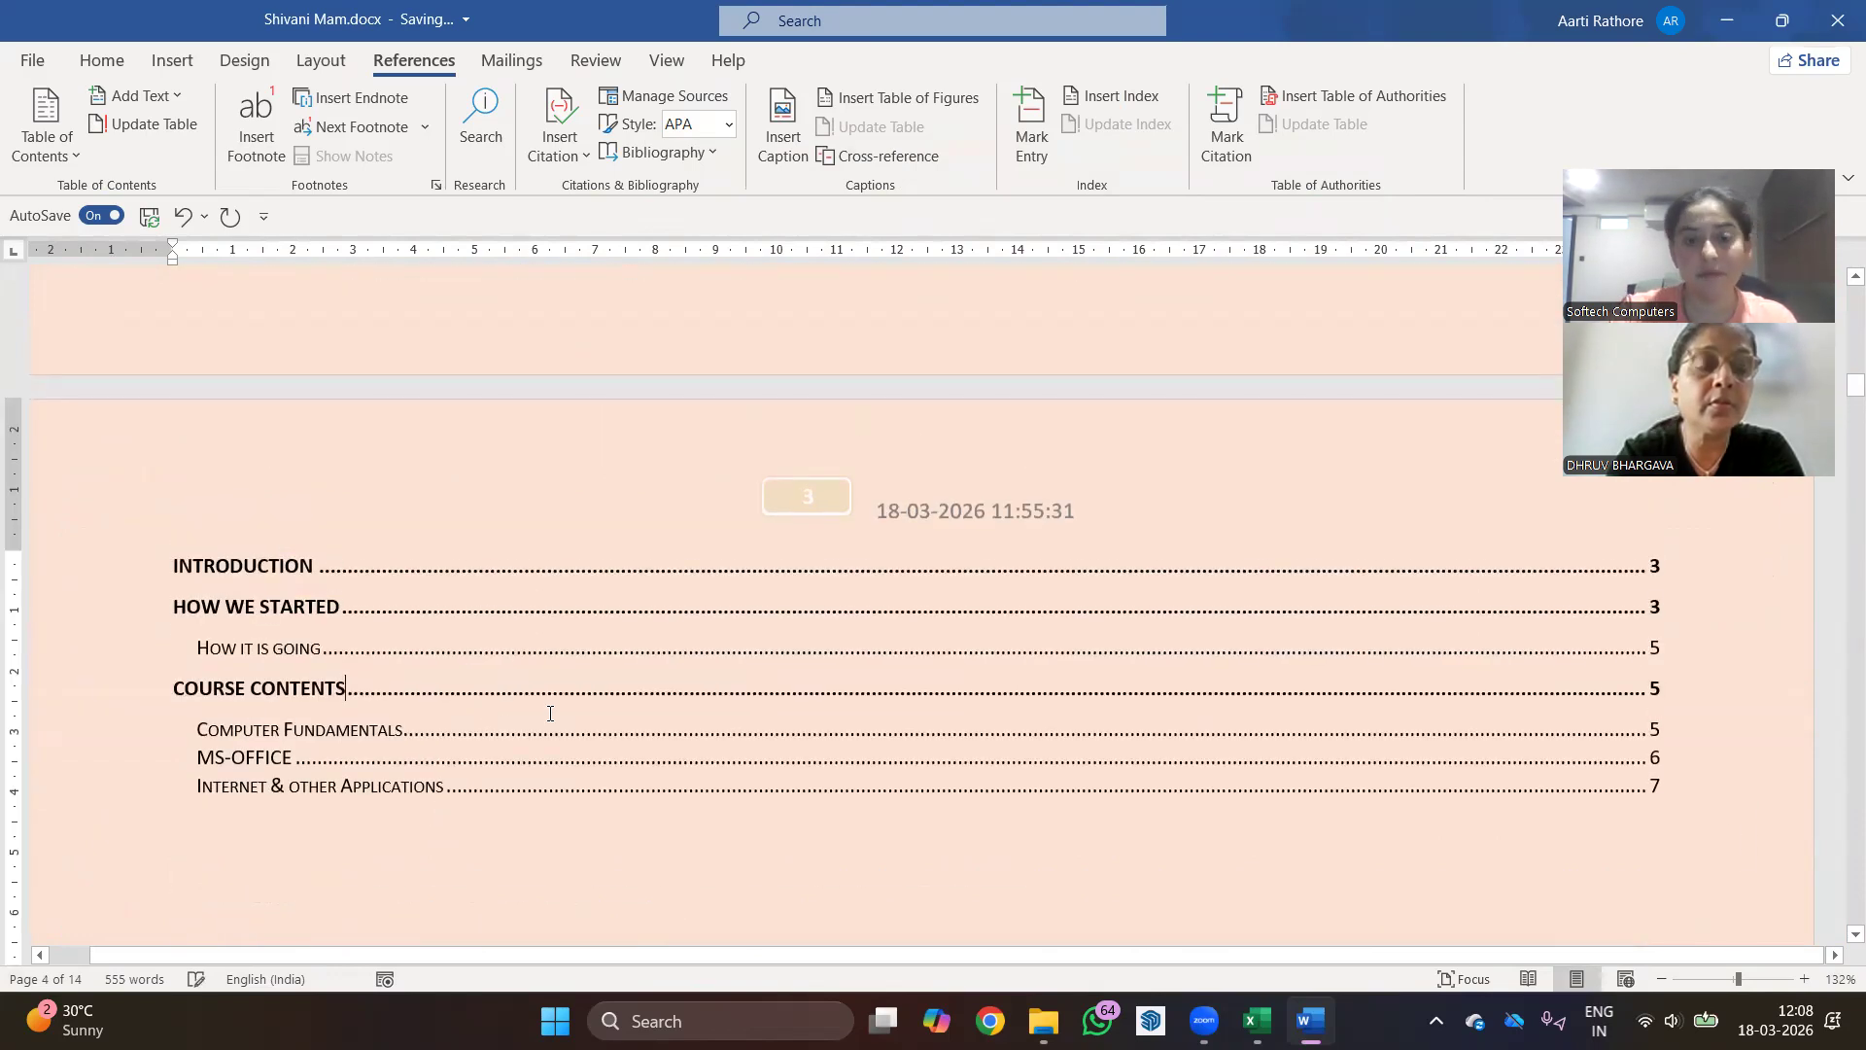
scroll(544, 700, "up", 10)
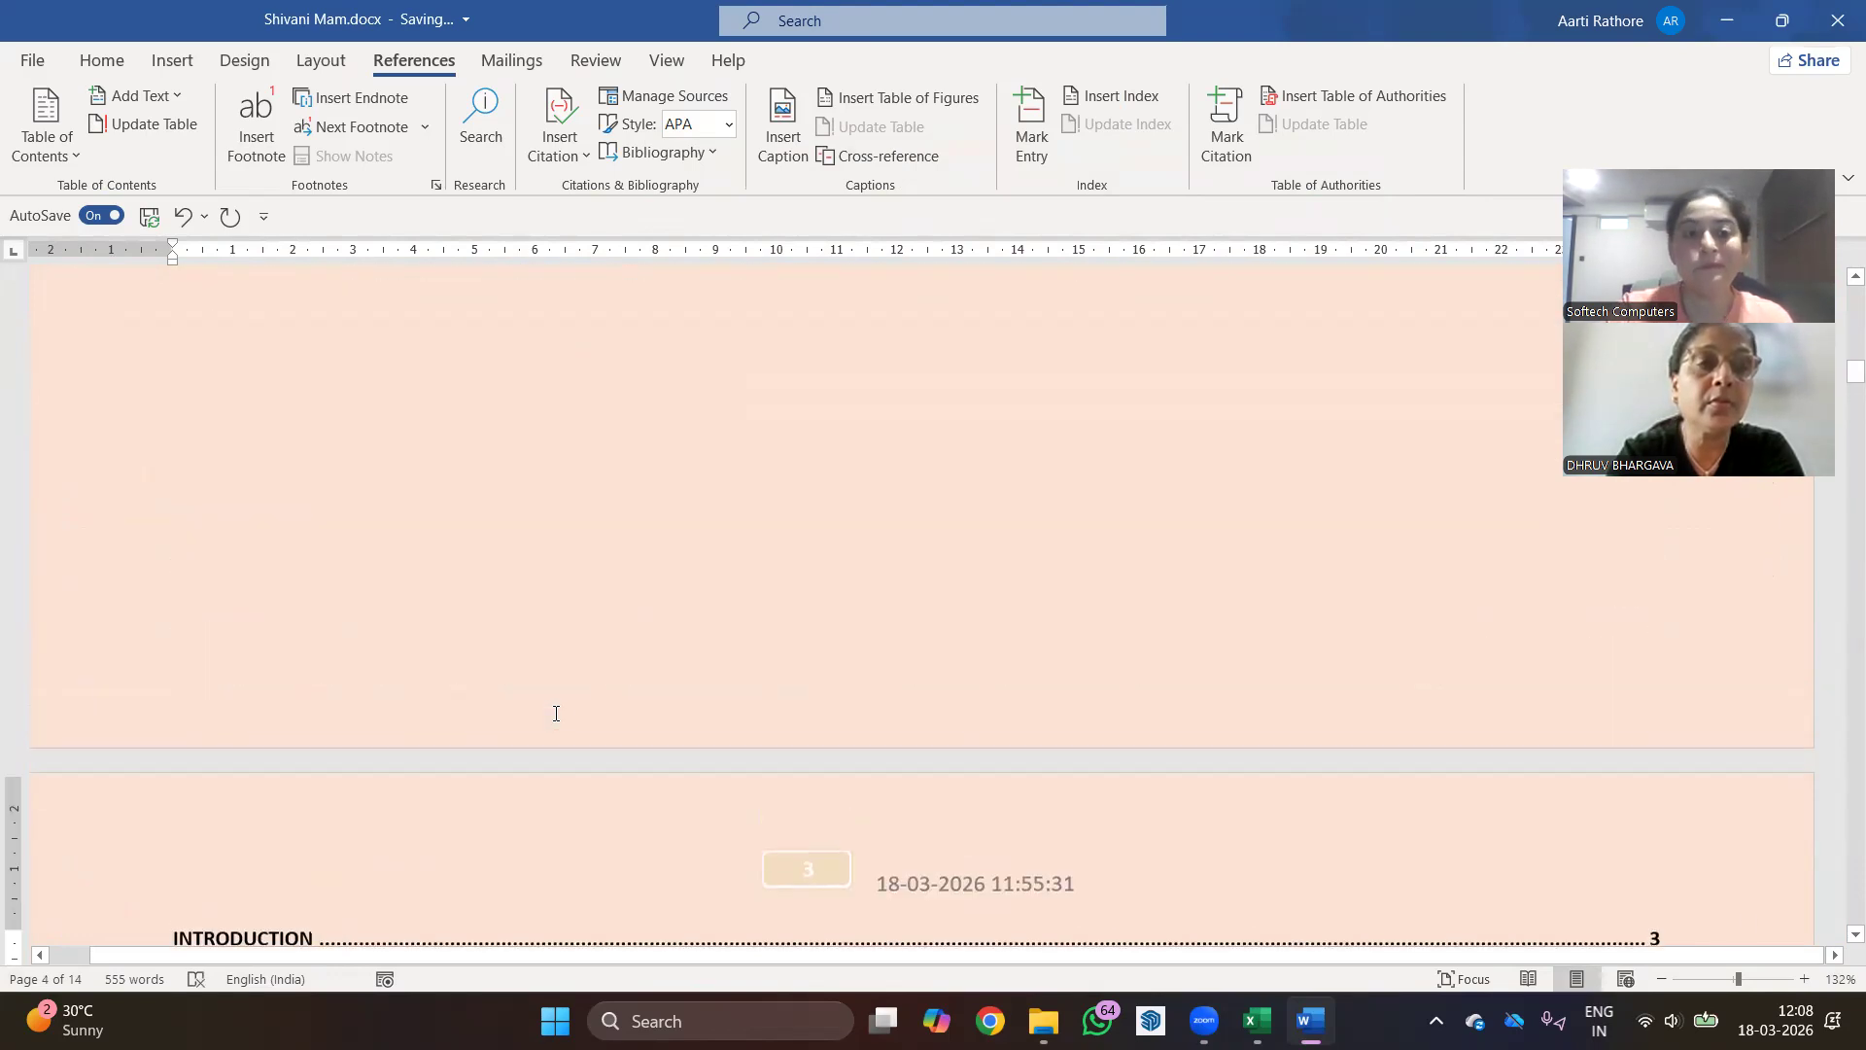
left_click(250, 700)
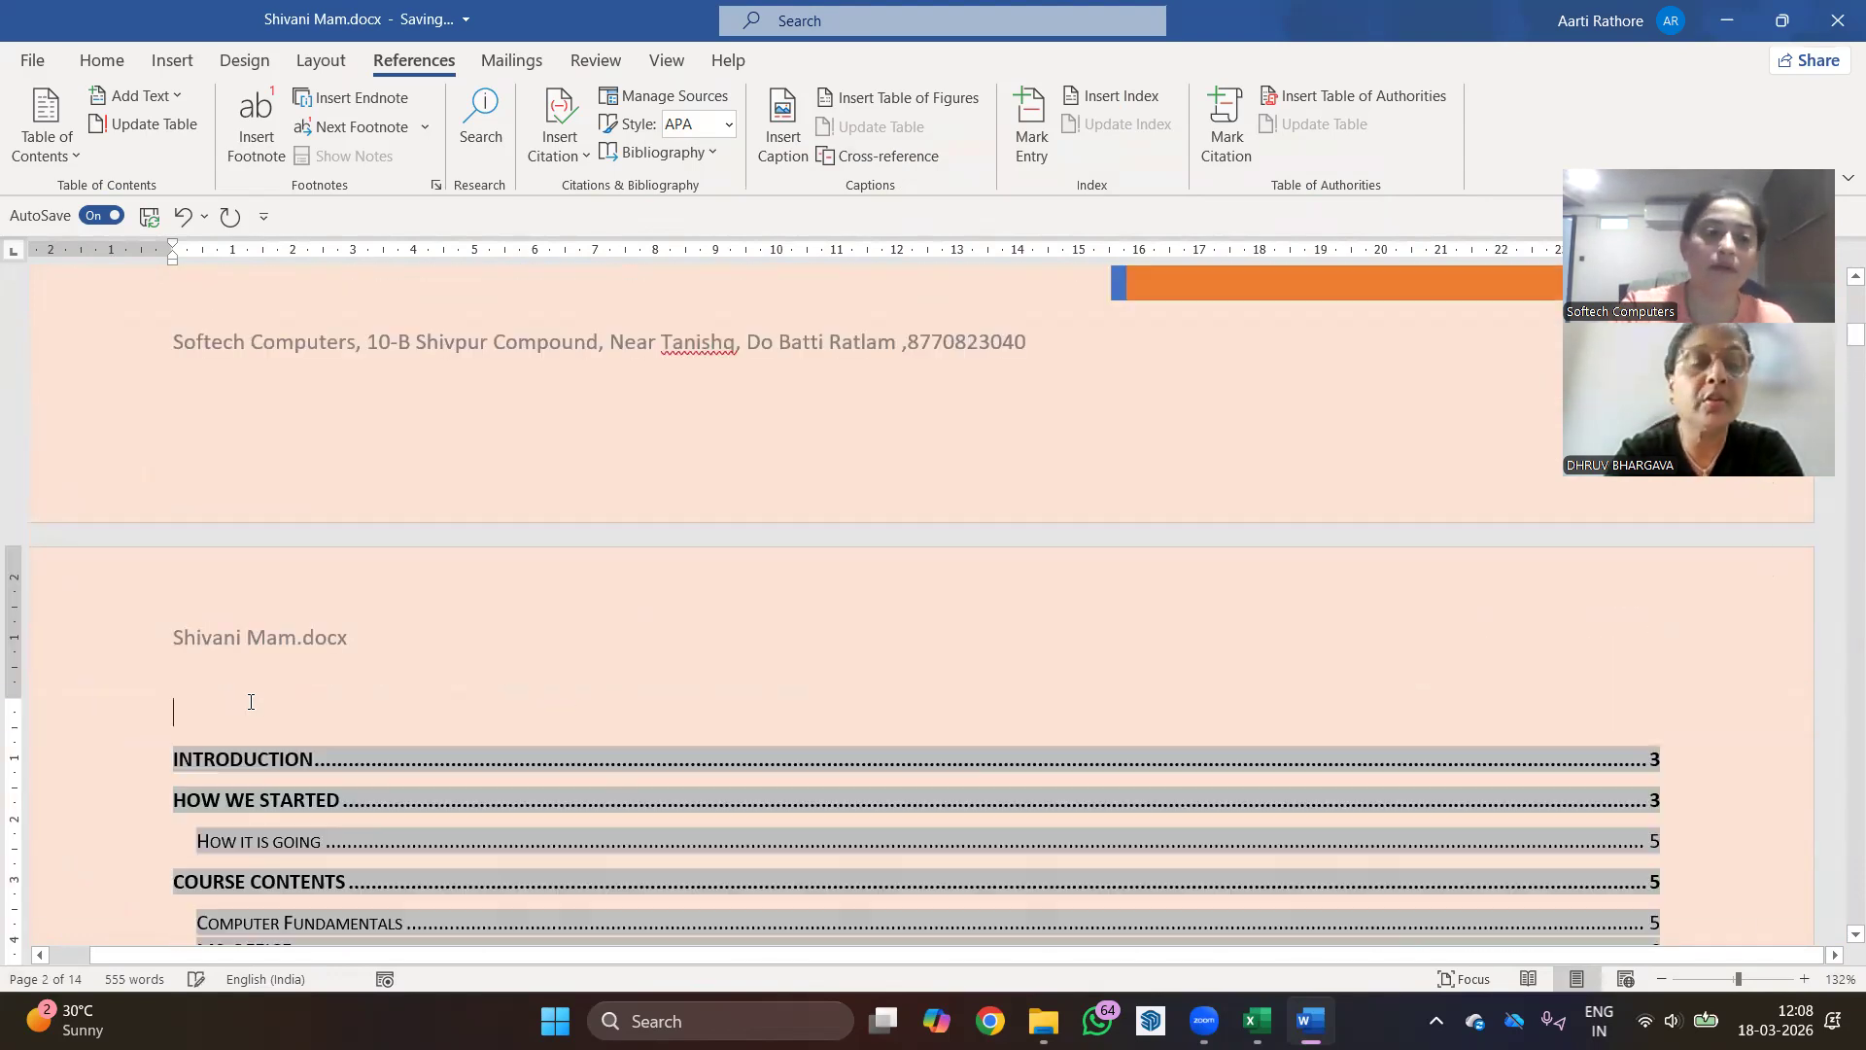
scroll(354, 702, "down", 3)
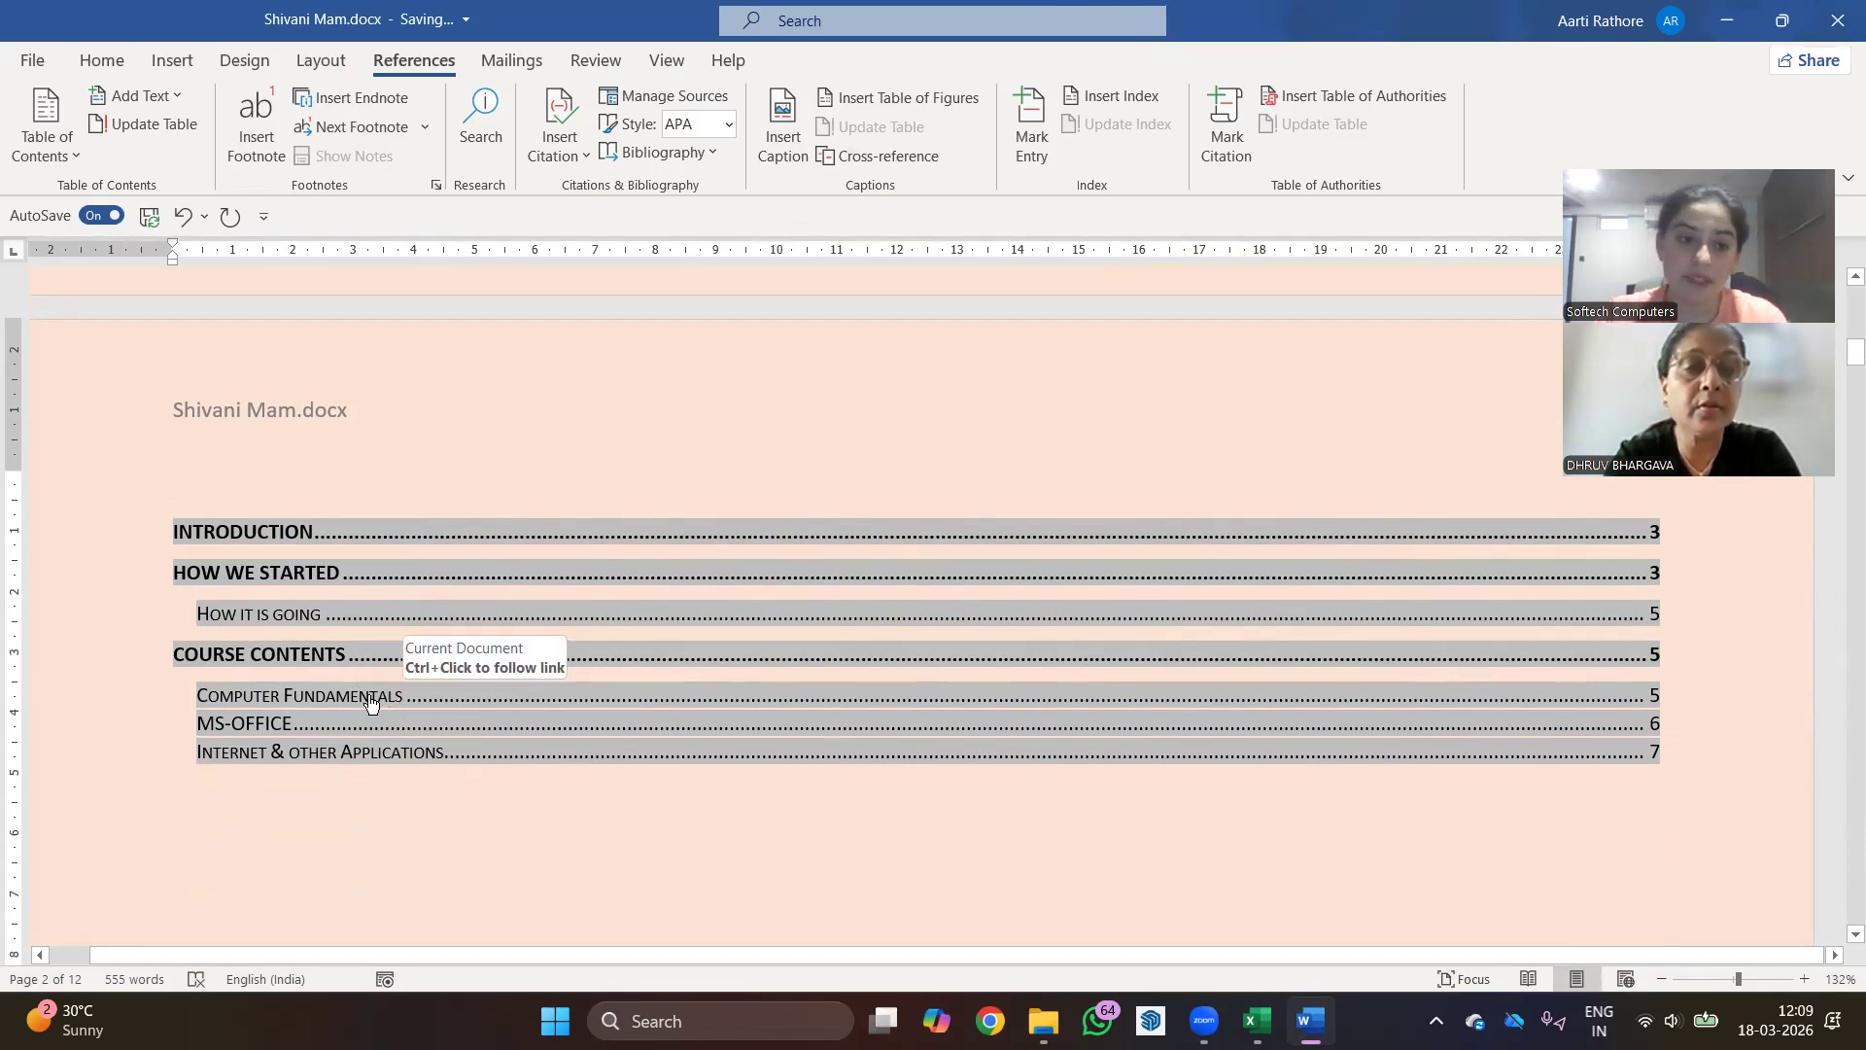
- Follow the table of contents link to Internet & other Applications, and return to the table of contents
left_click(374, 756, "ctrl")
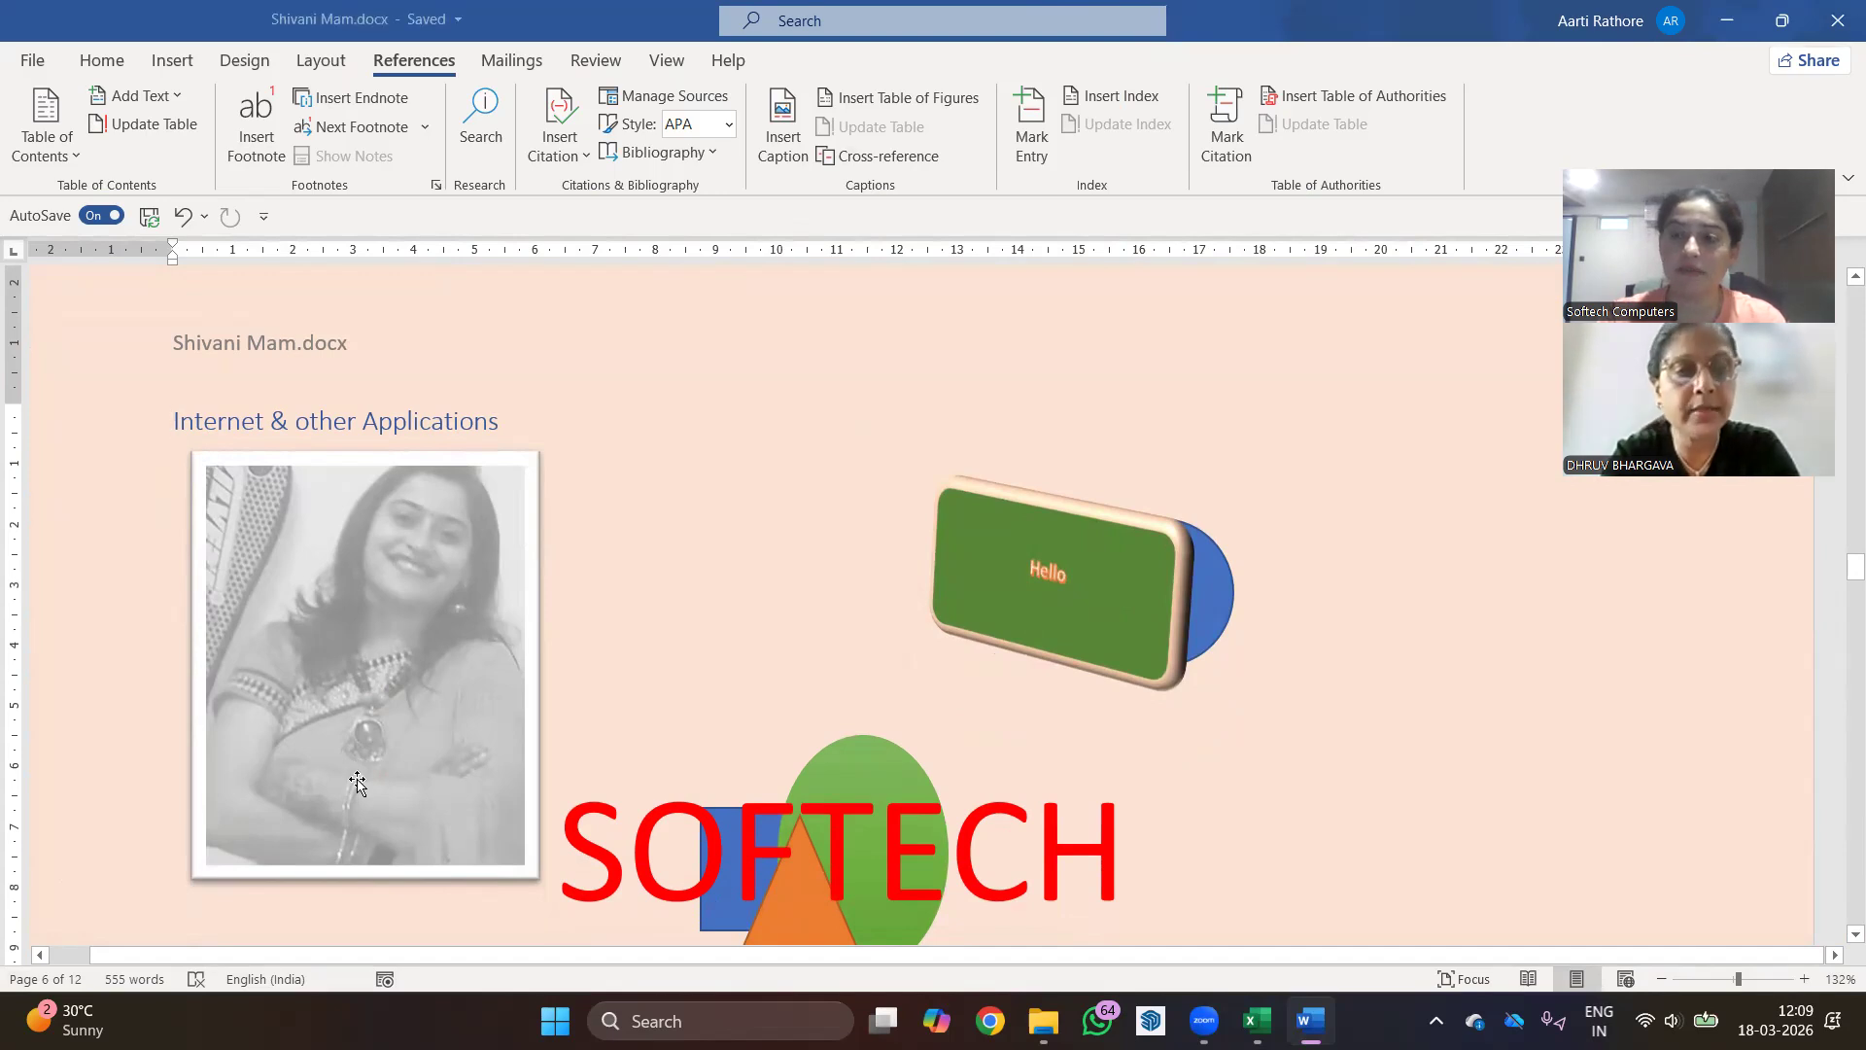
scroll(190, 838, "up", 15)
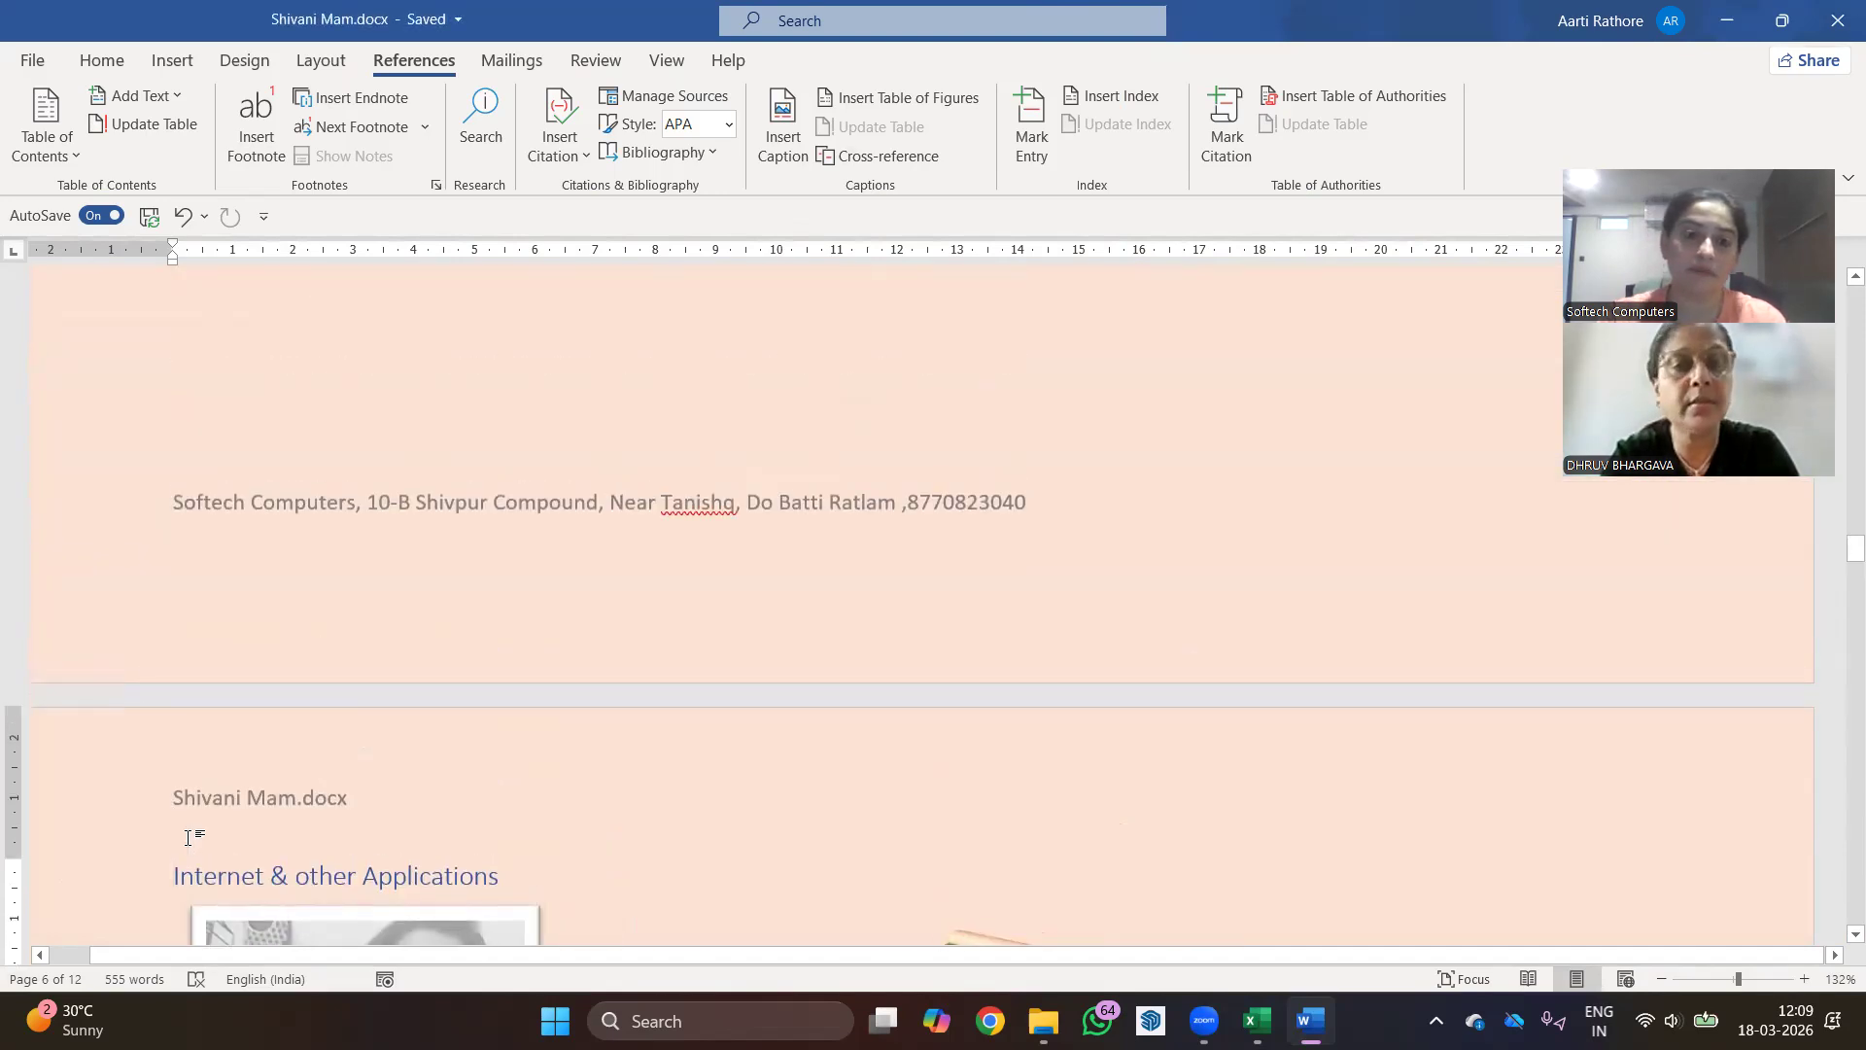
scroll(190, 840, "up", 15)
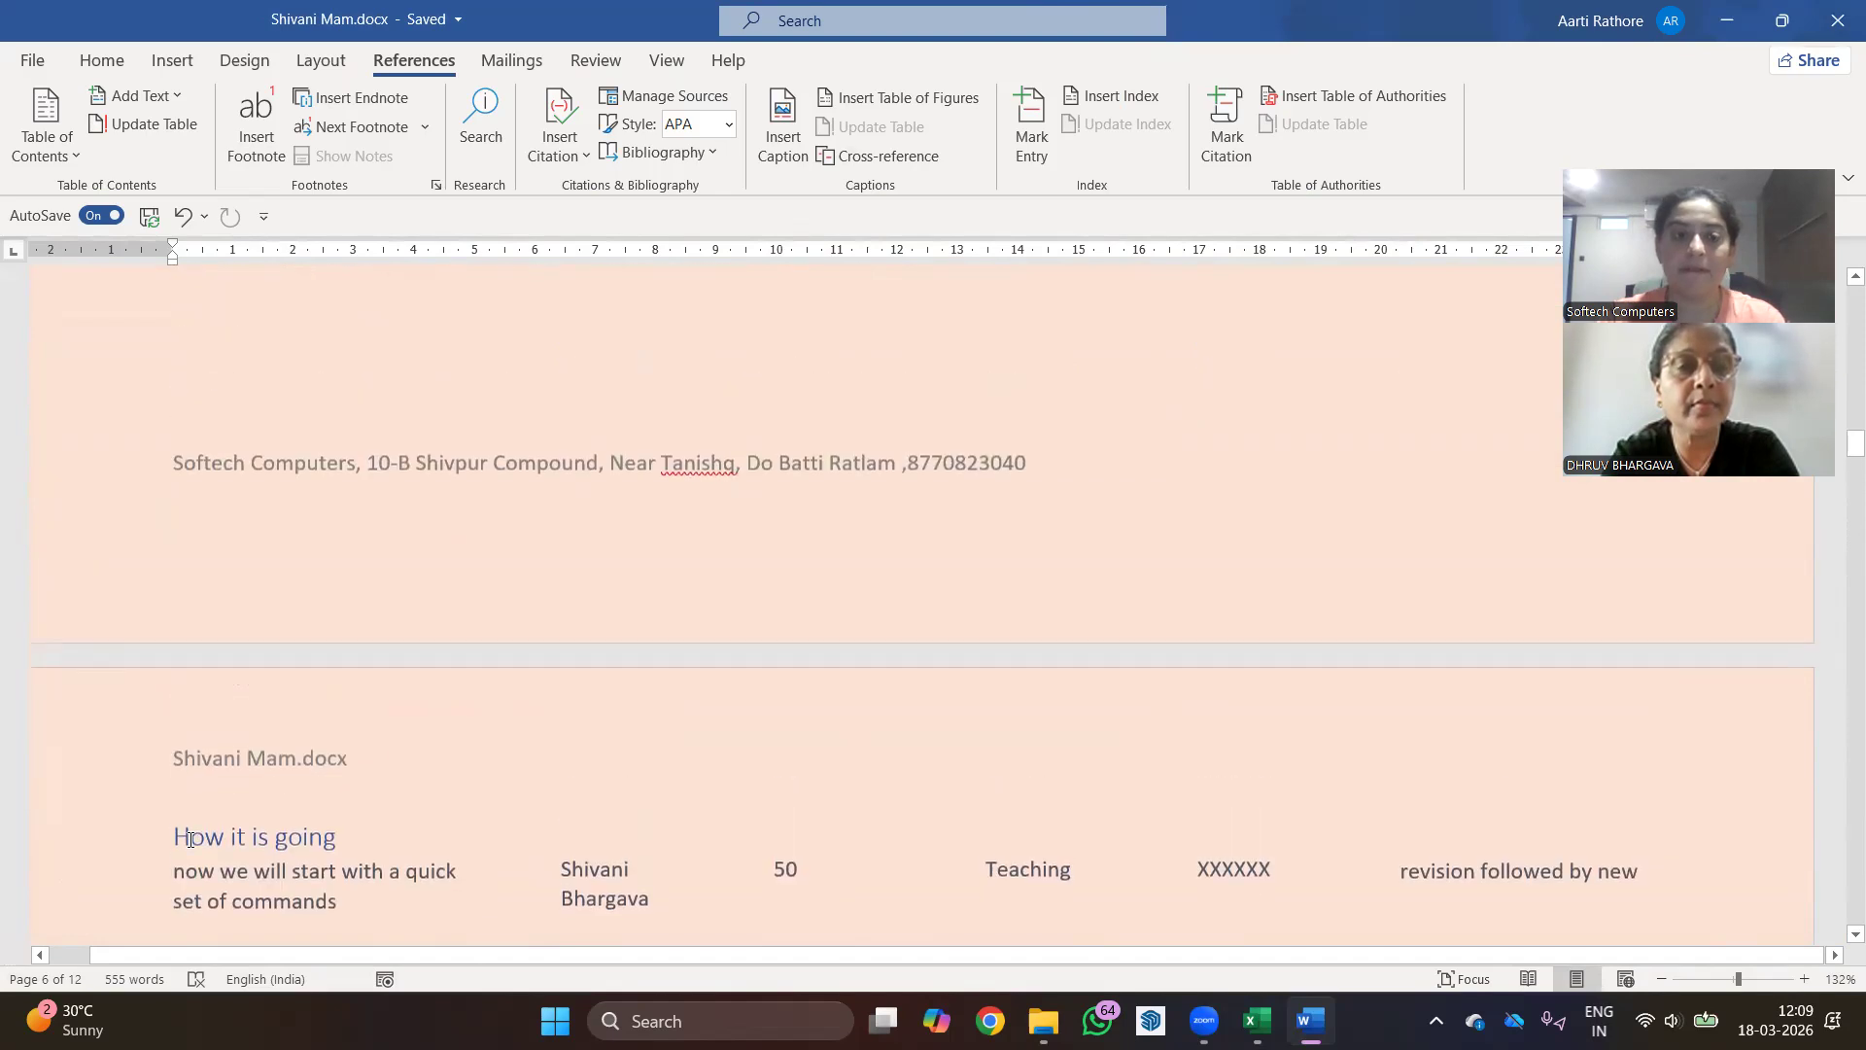
scroll(187, 824, "up", 10)
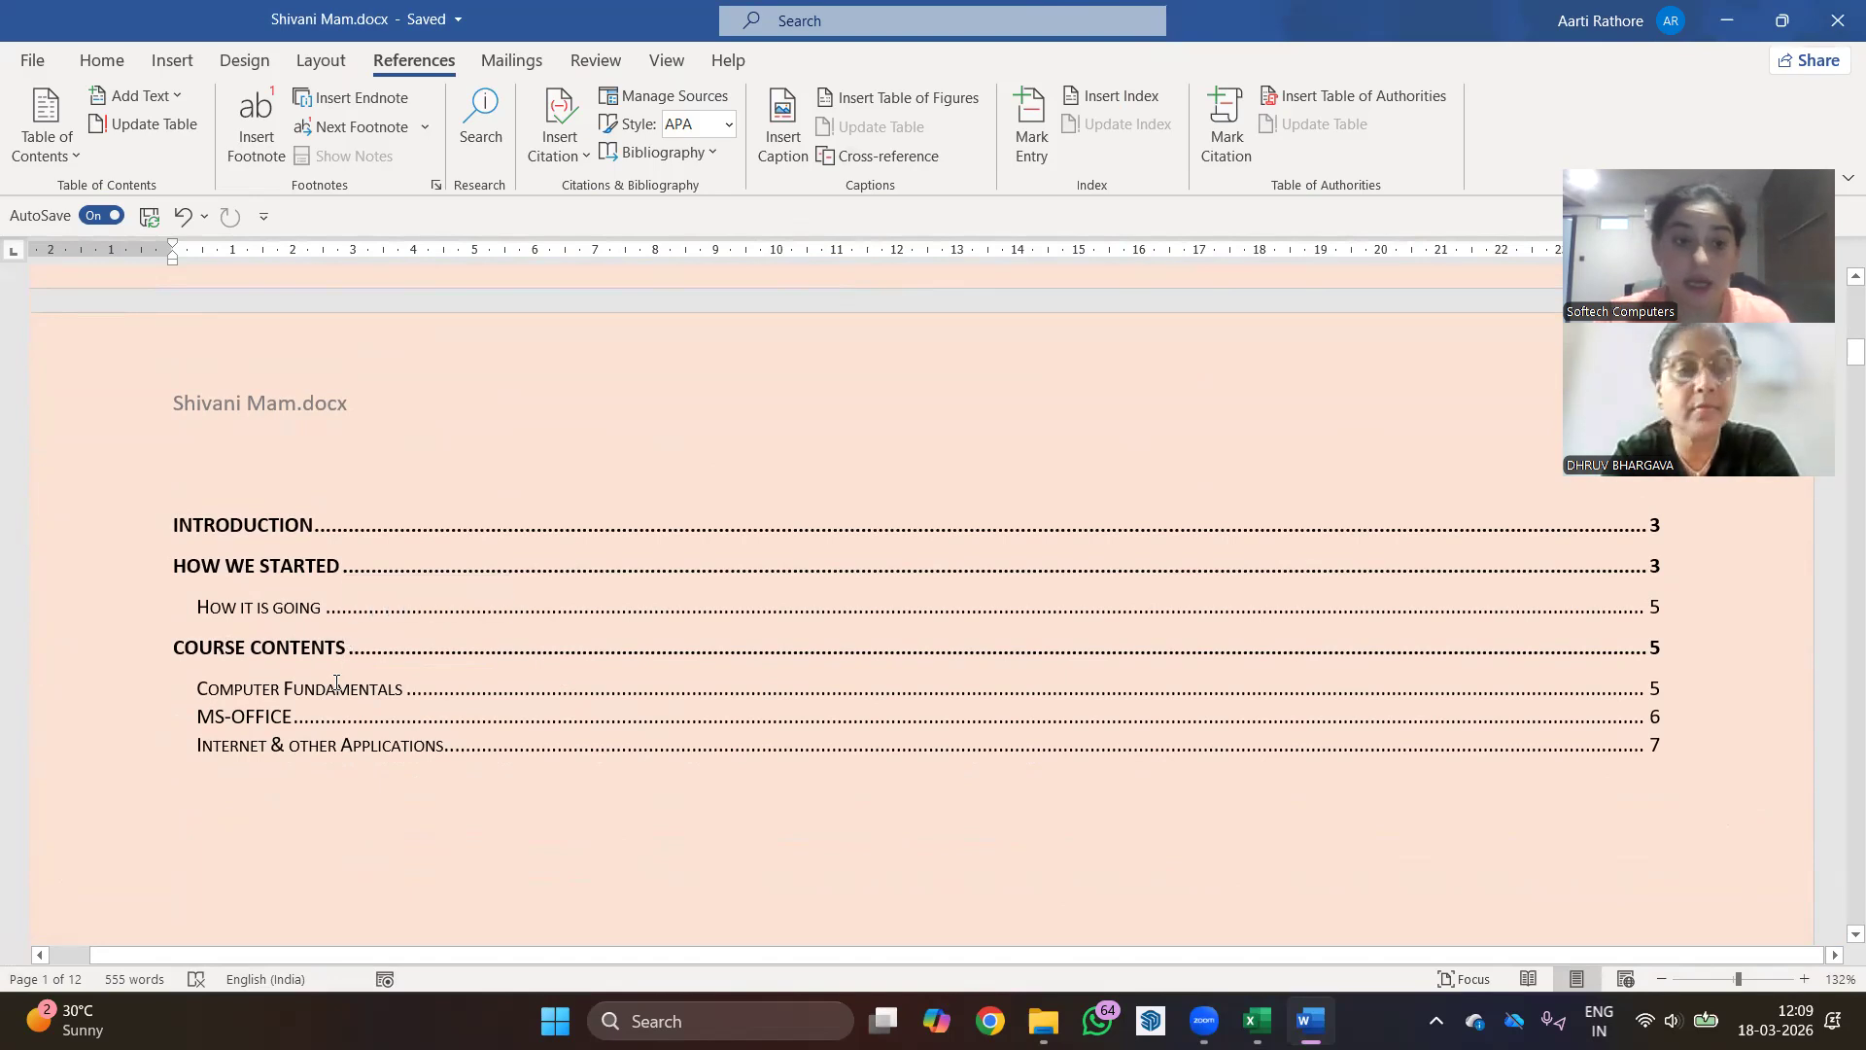
- Add the title "Misc Topics" after the bird picture near the document's end and format it as Heading 1
scroll(368, 733, "down", 10)
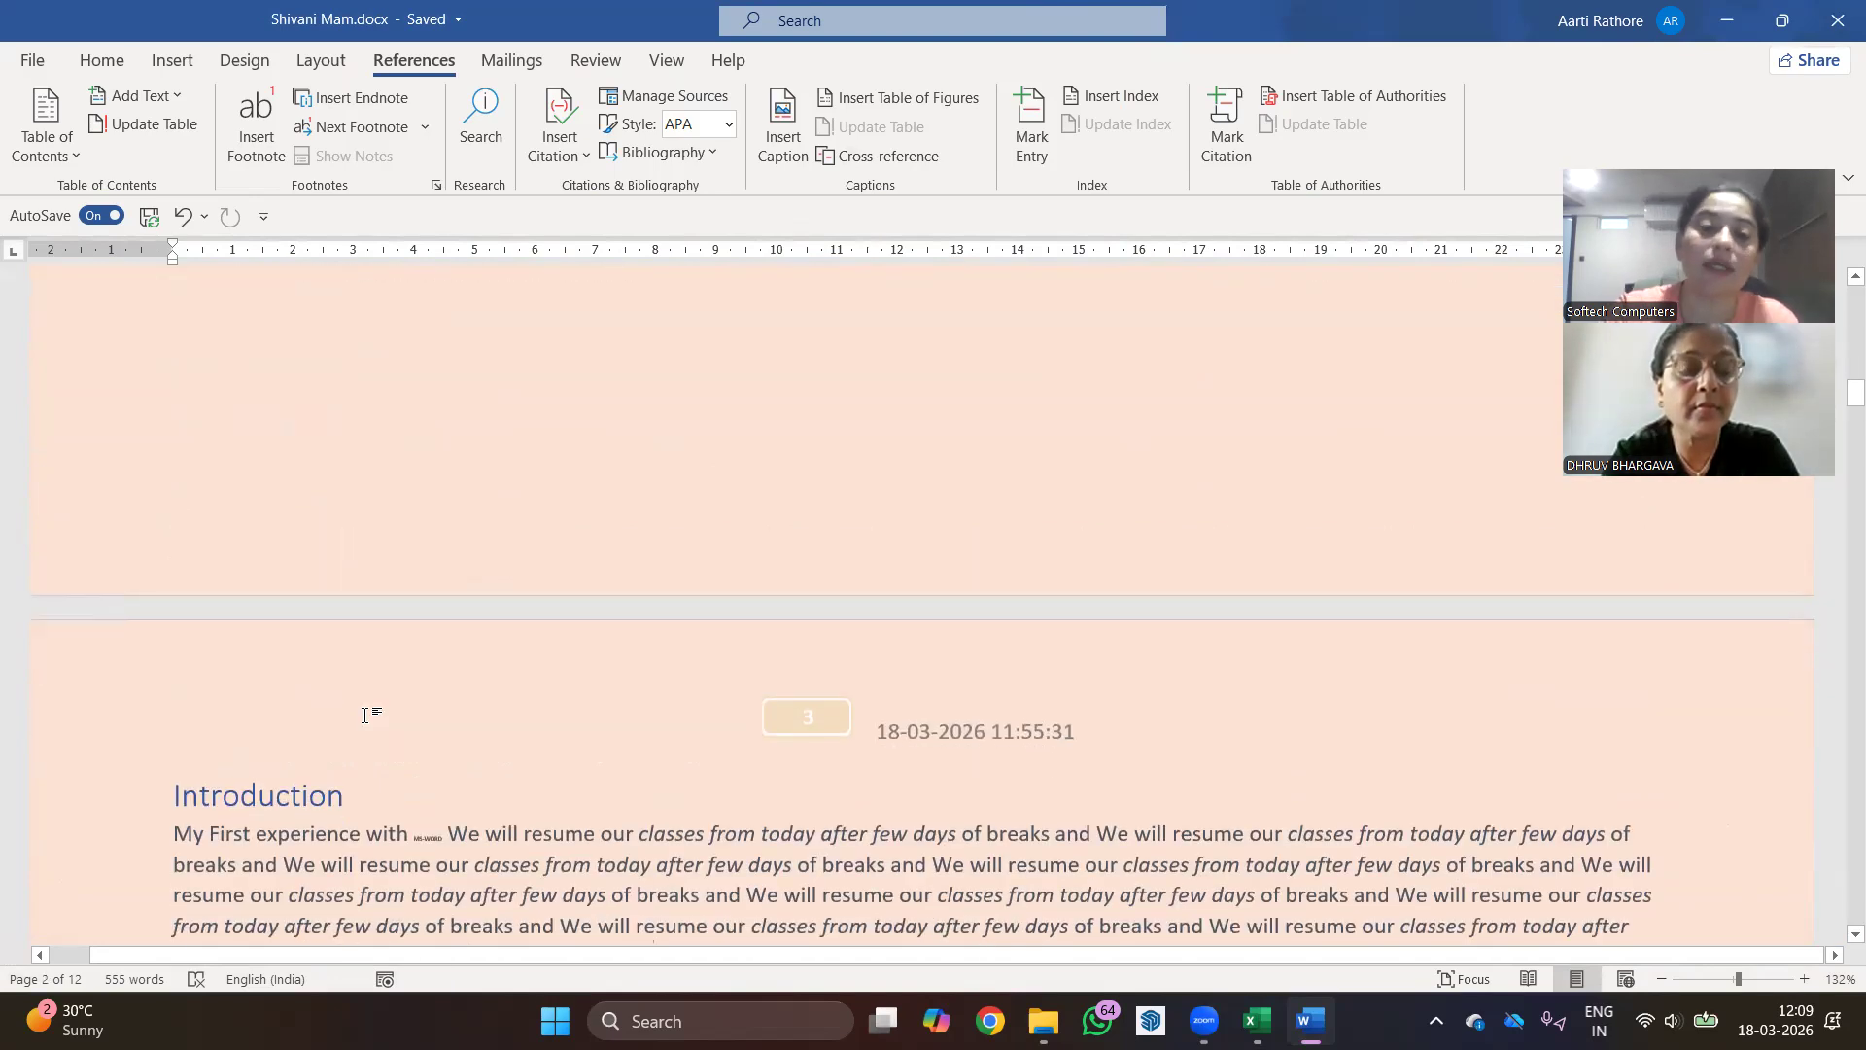
key("ctrl+End")
scroll(397, 731, "up", 20)
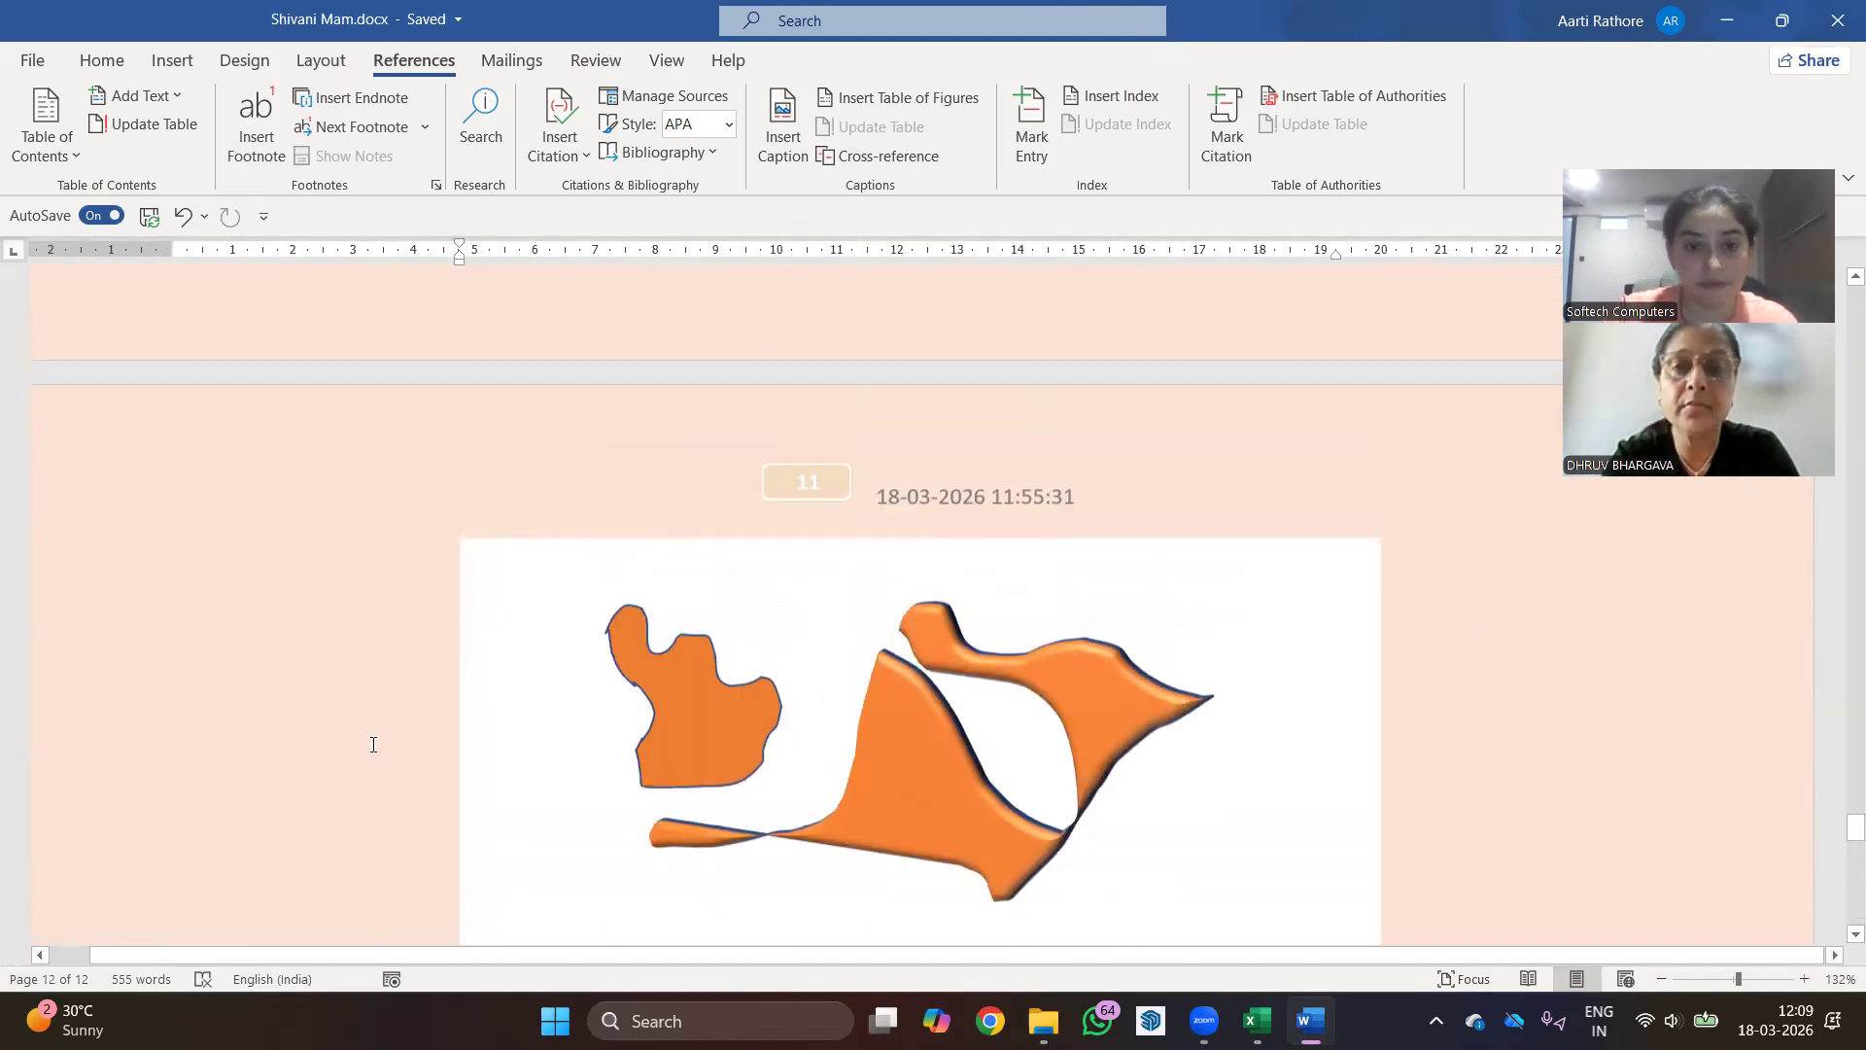
scroll(372, 744, "up", 10)
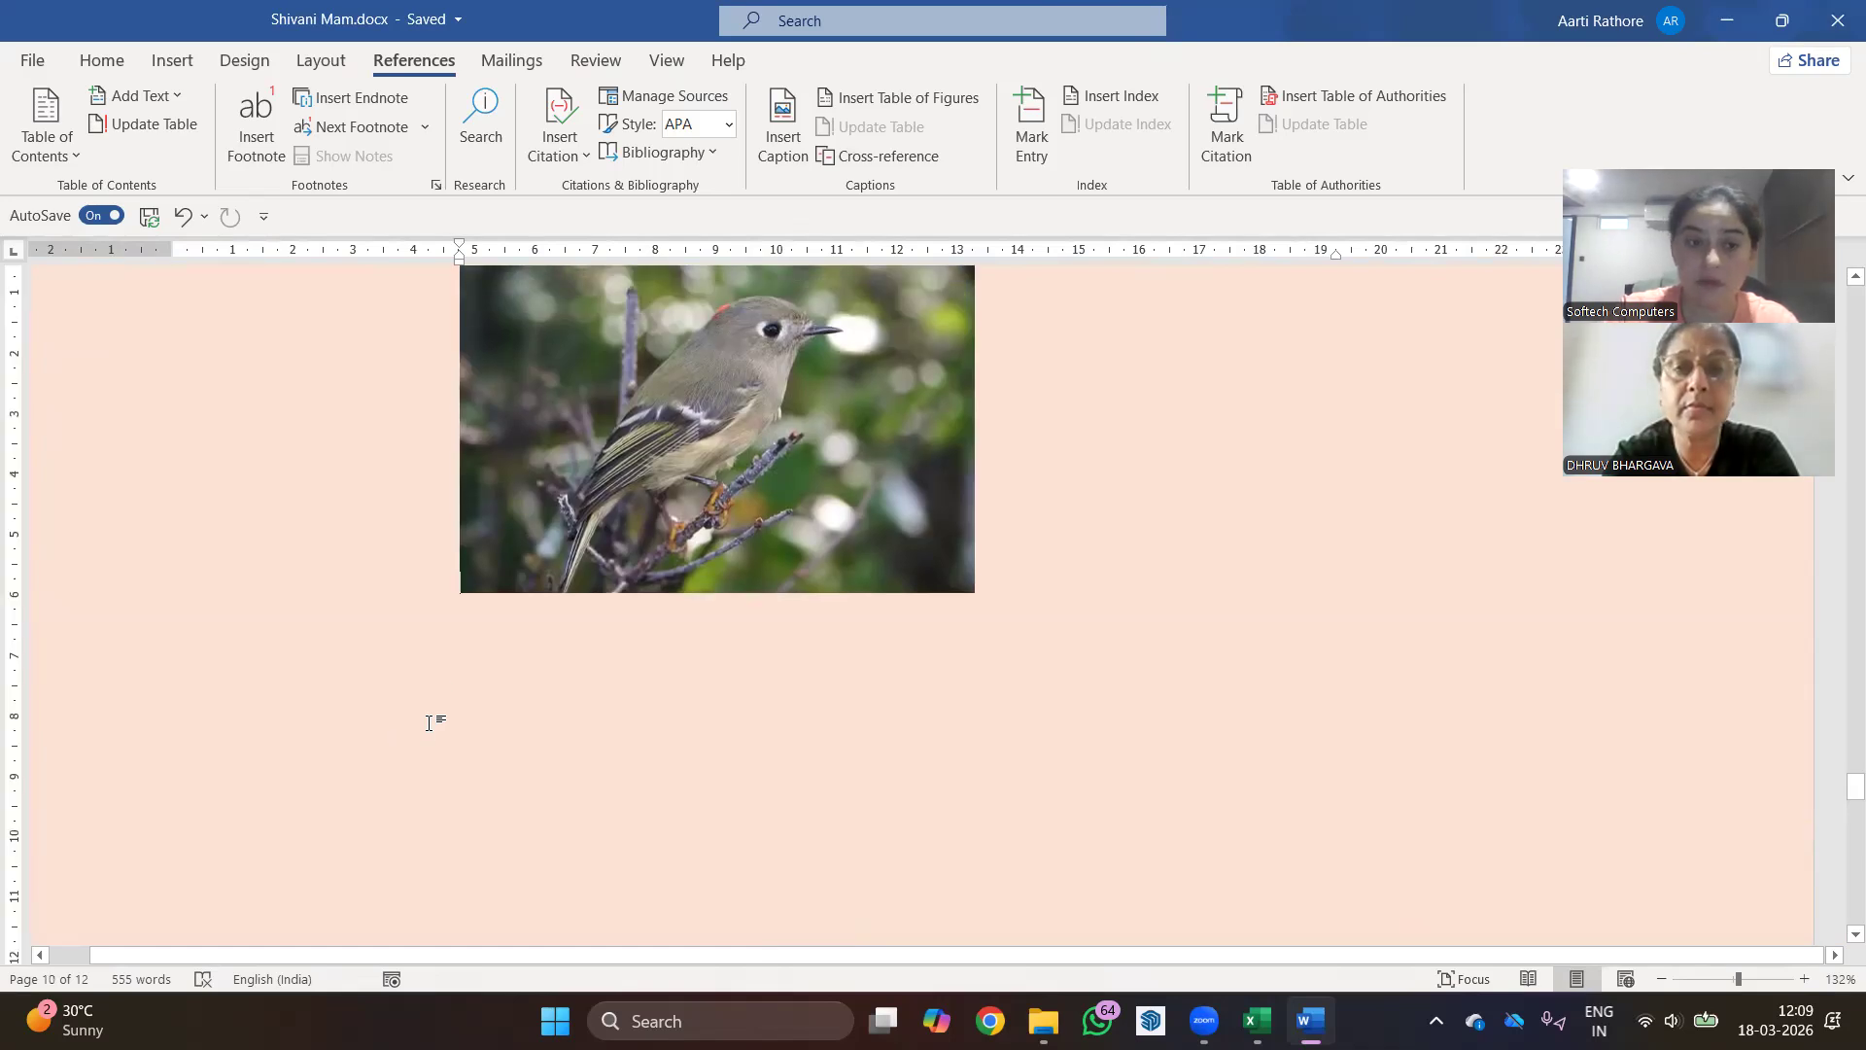
left_click(970, 589)
left_click(1081, 580)
key("Return")
key("Return")
key("Return")
type("Mis")
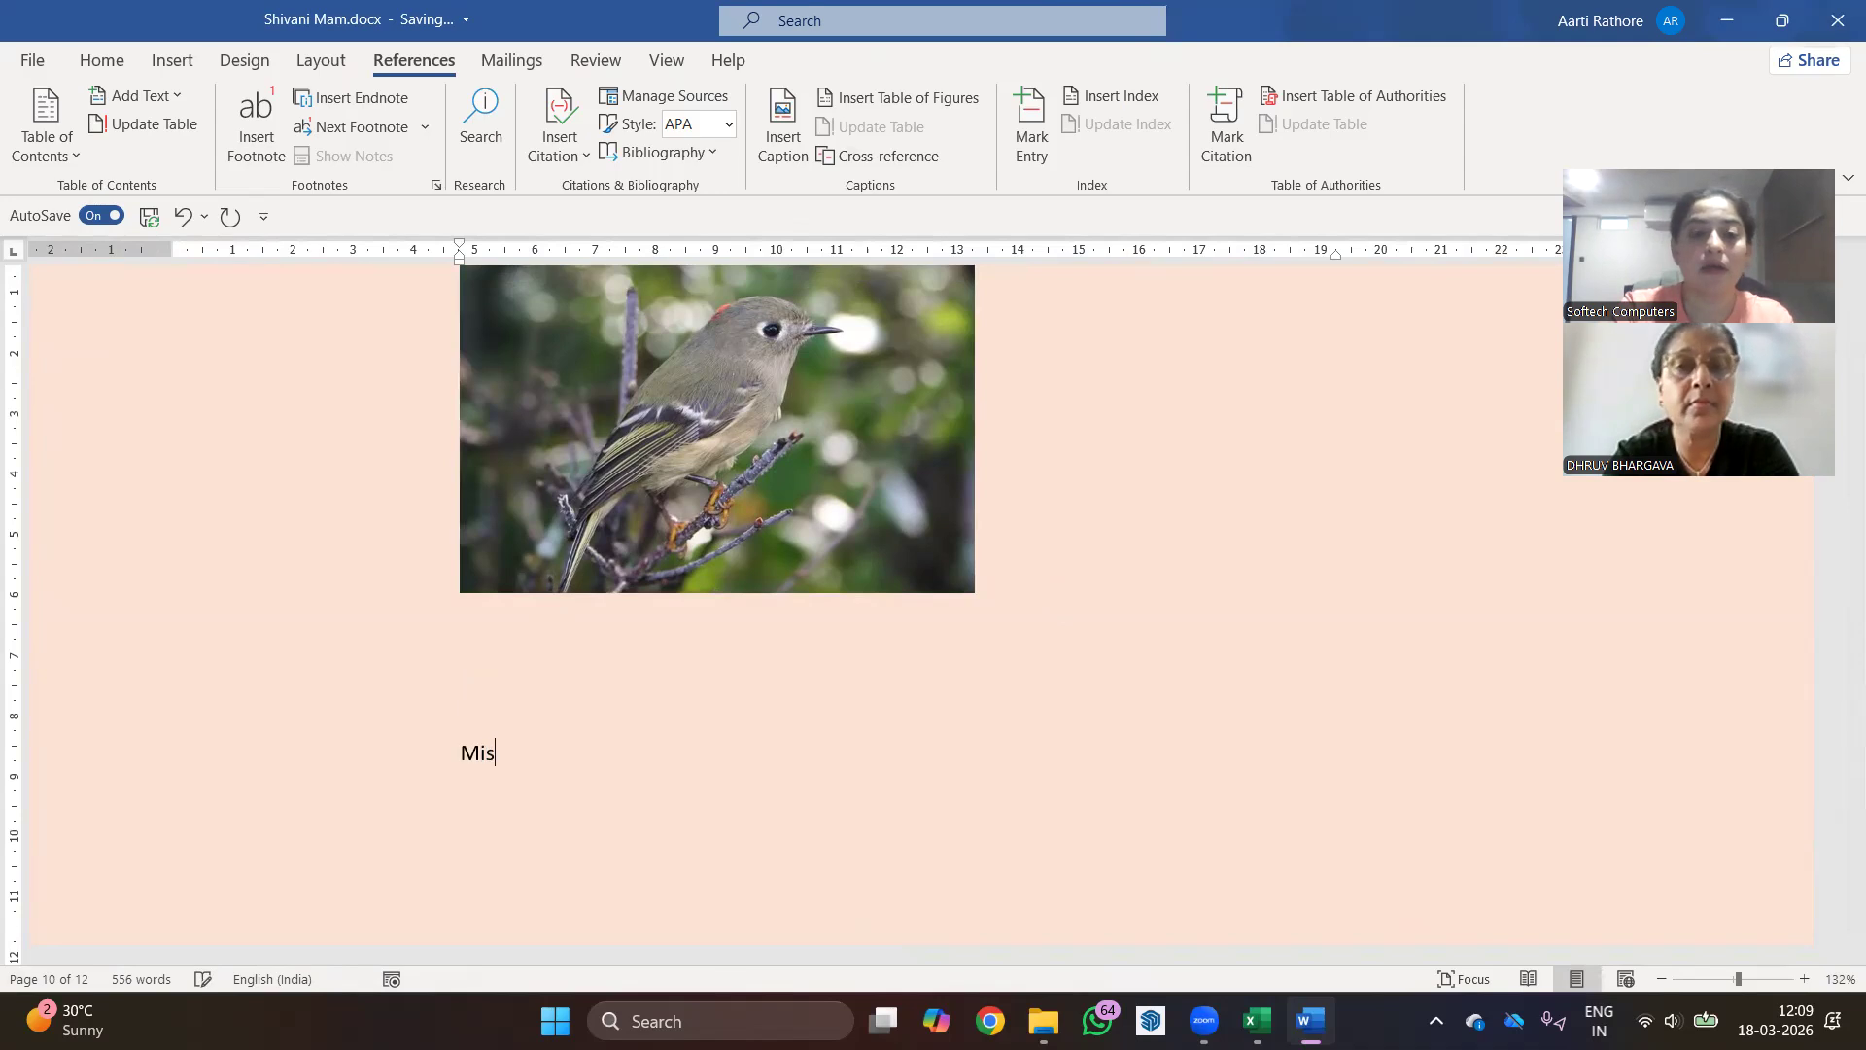
type("c Topics")
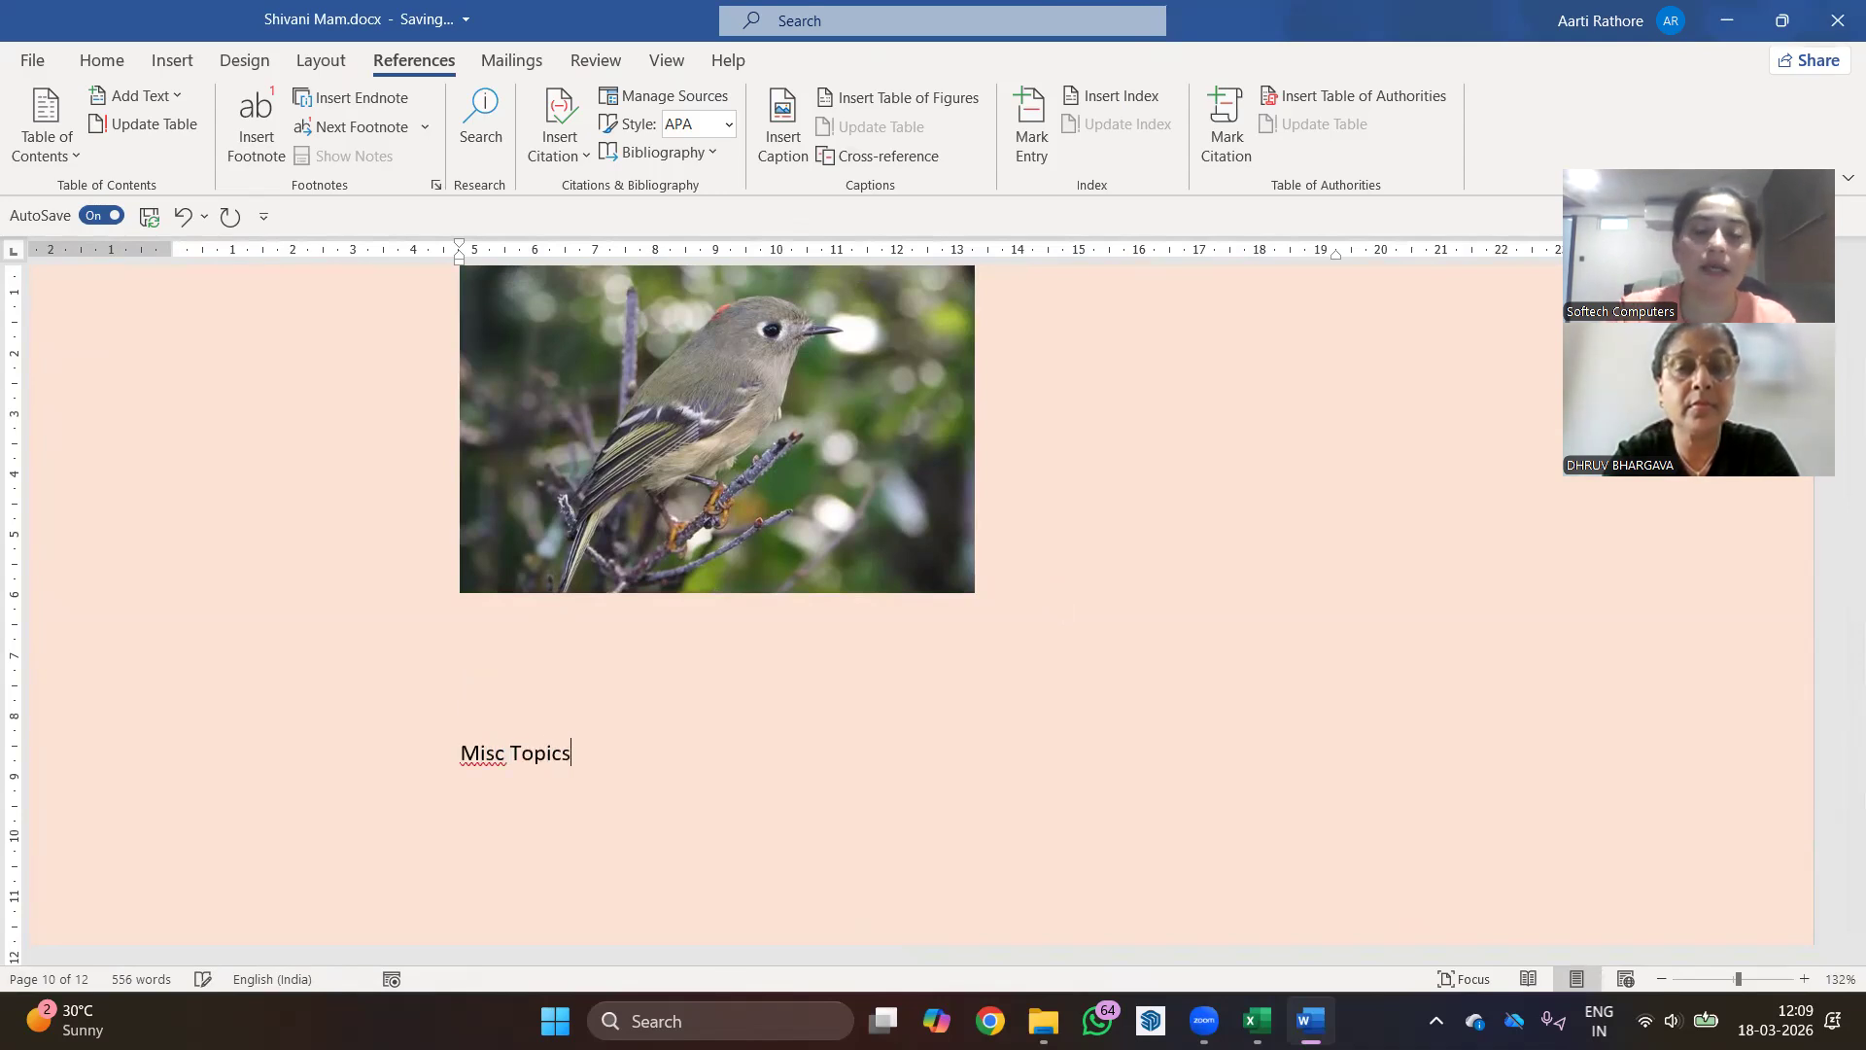
left_click(115, 65)
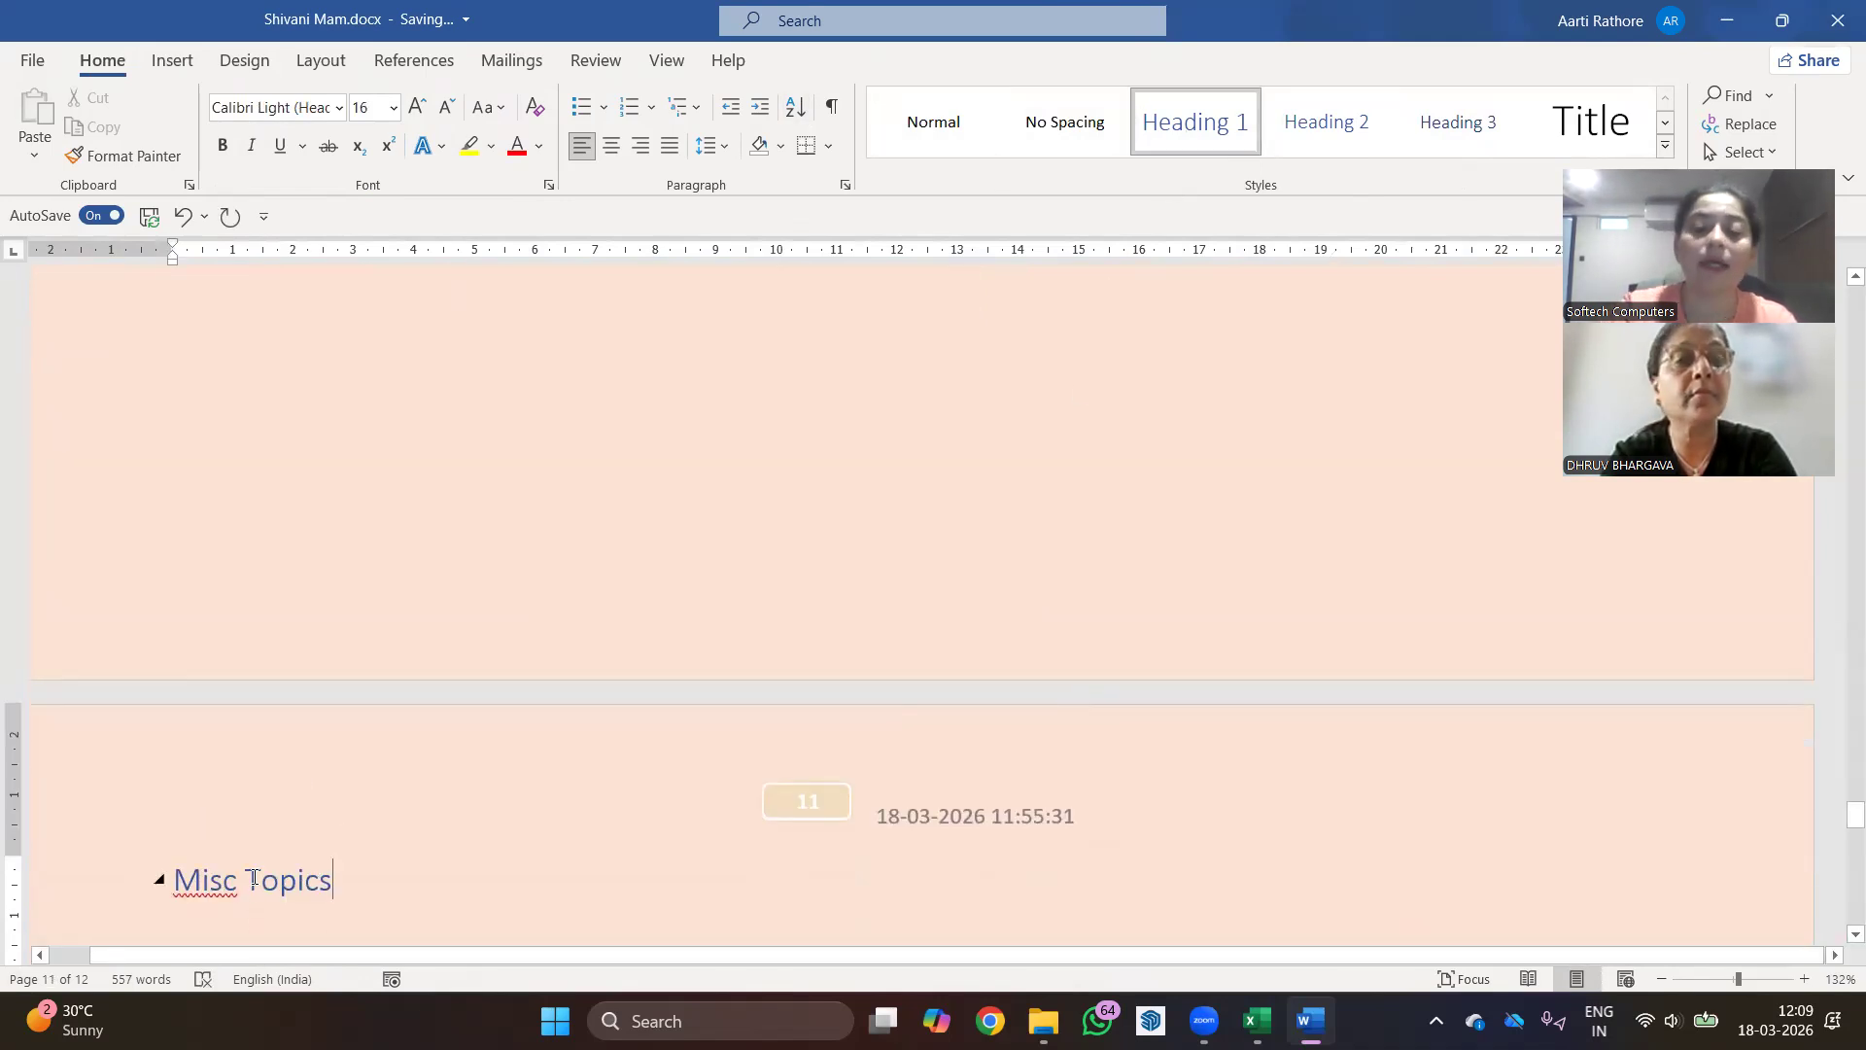
- Update the entire table of contents so it includes the Misc Topics heading
key("ctrl+Home")
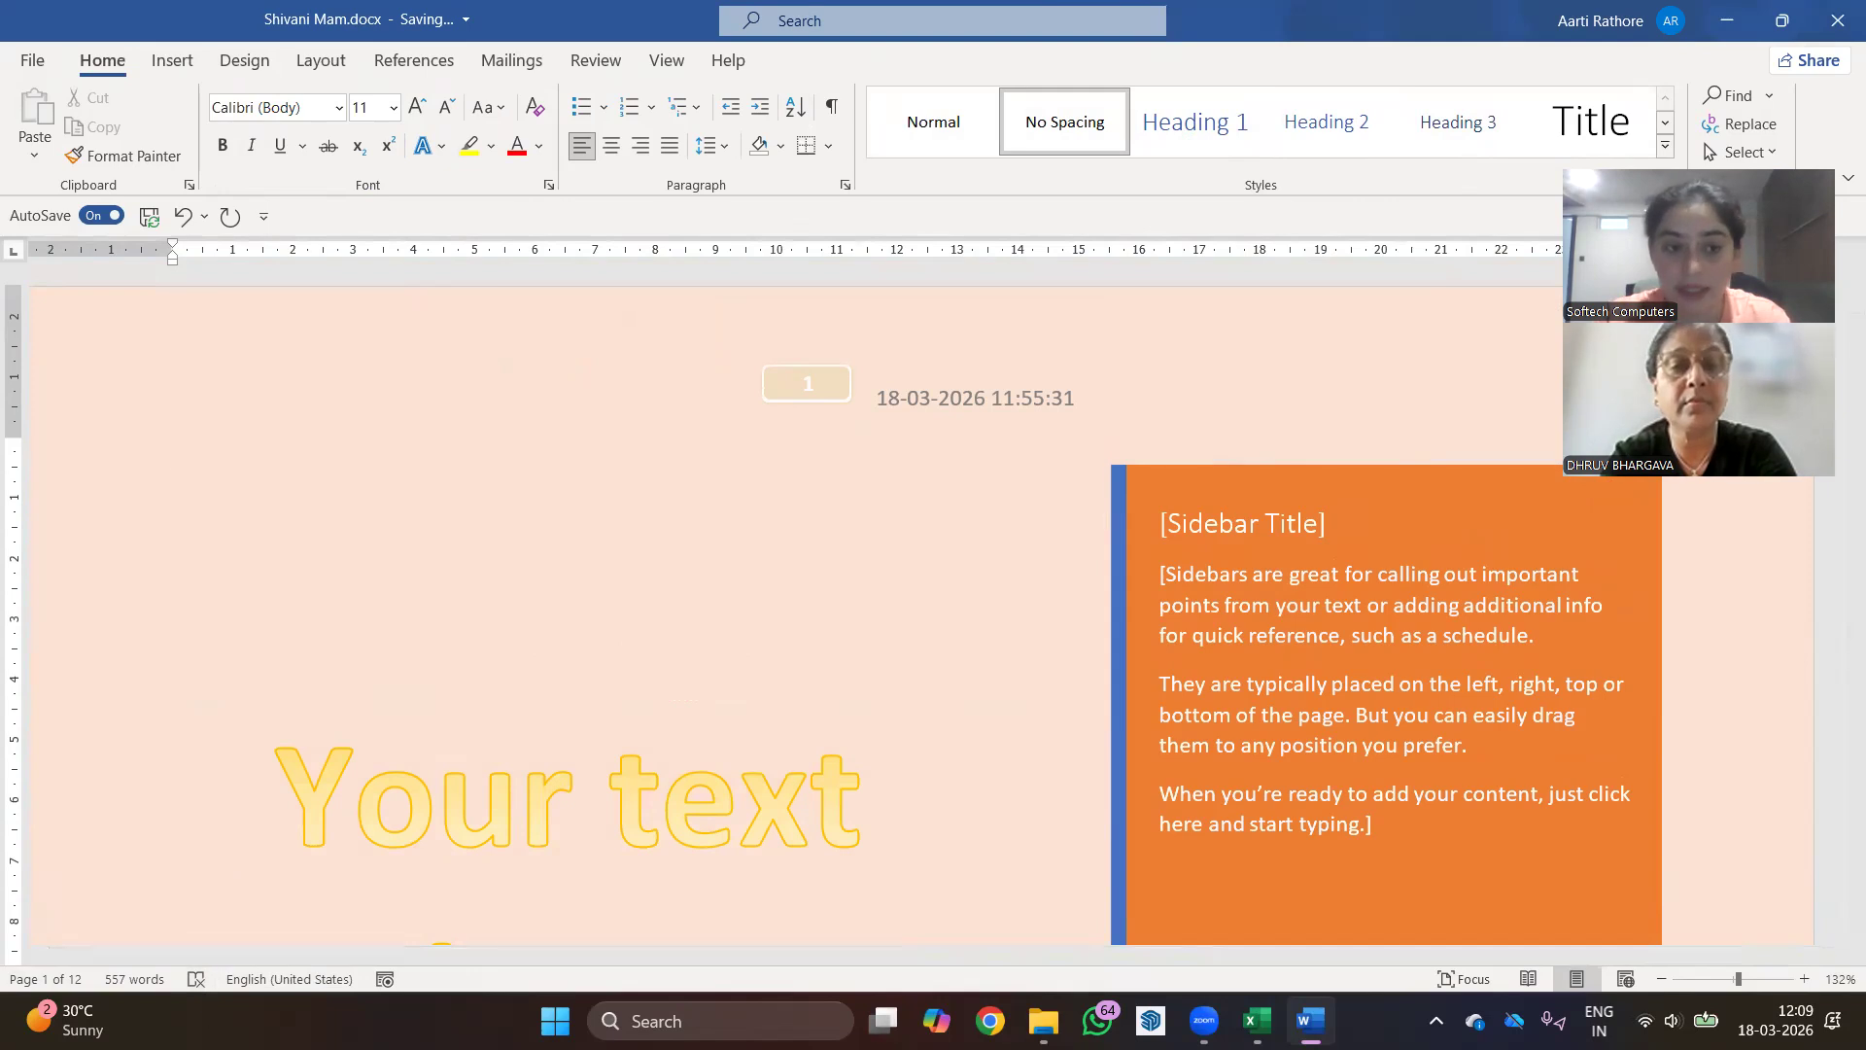
scroll(778, 790, "down", 15)
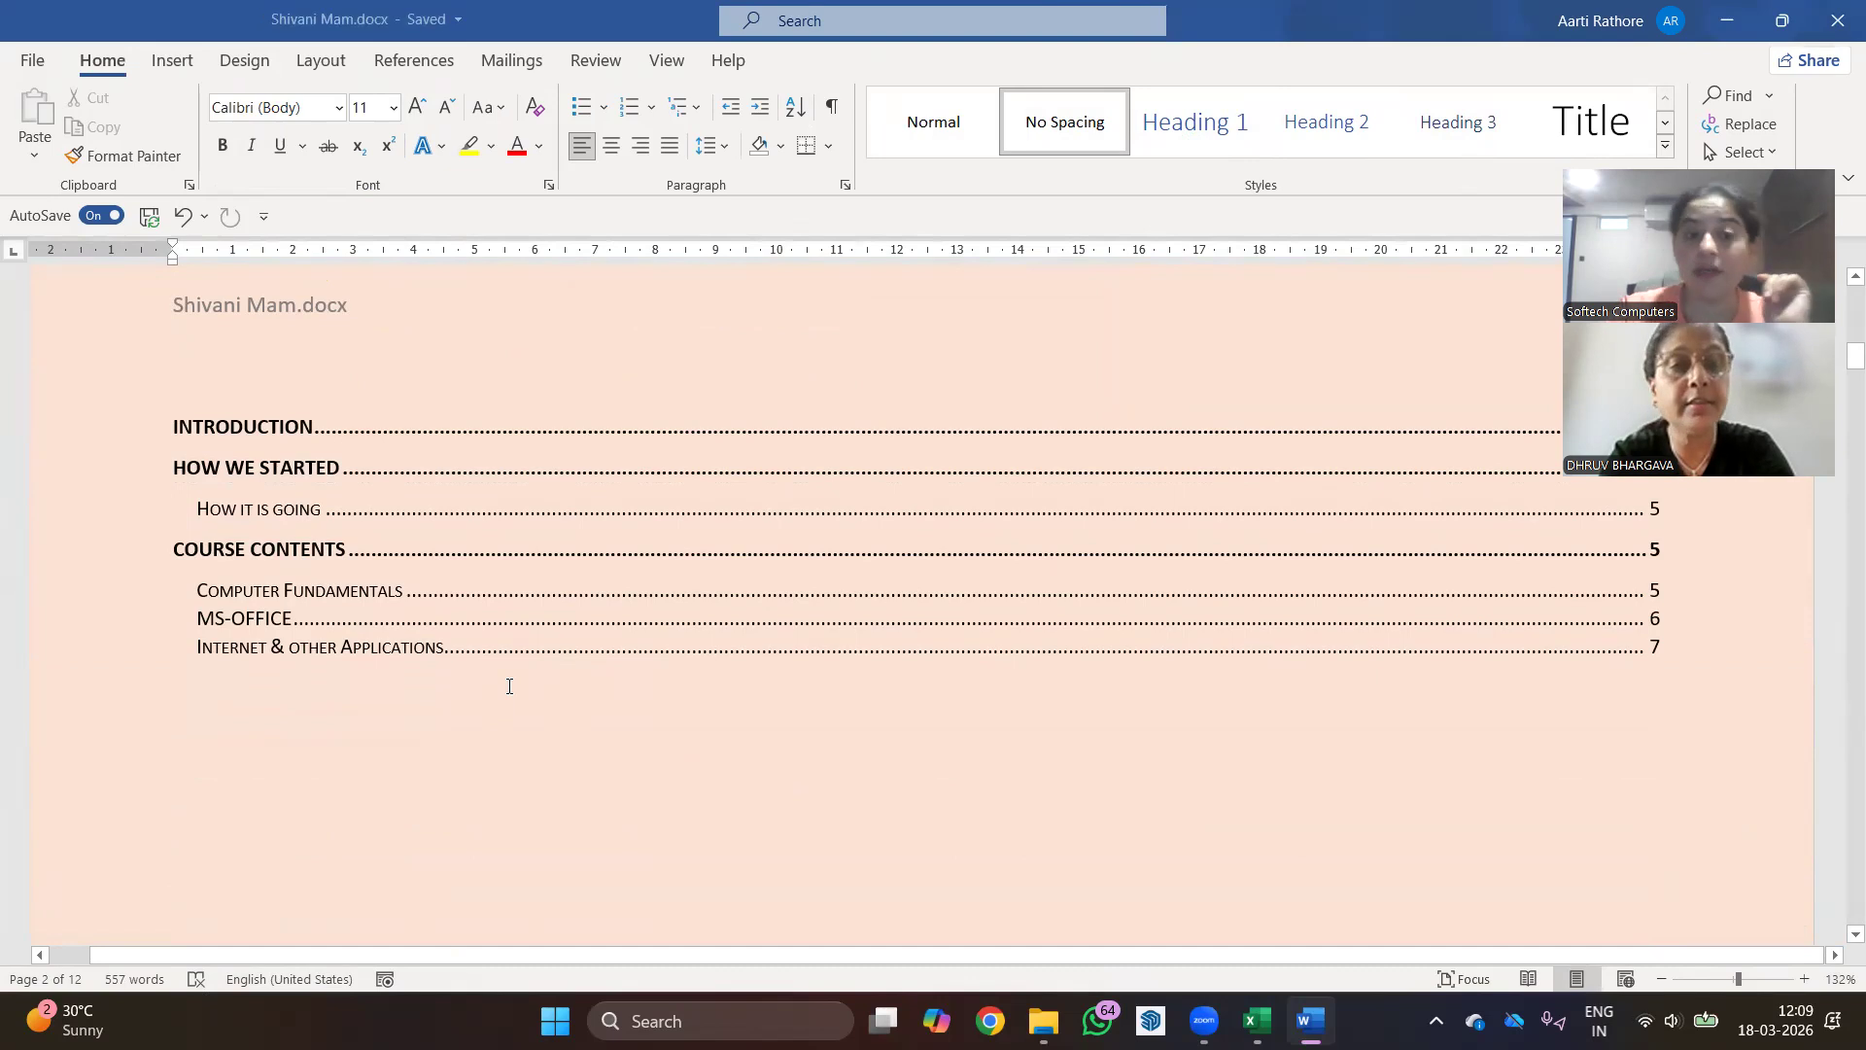
left_click(525, 589)
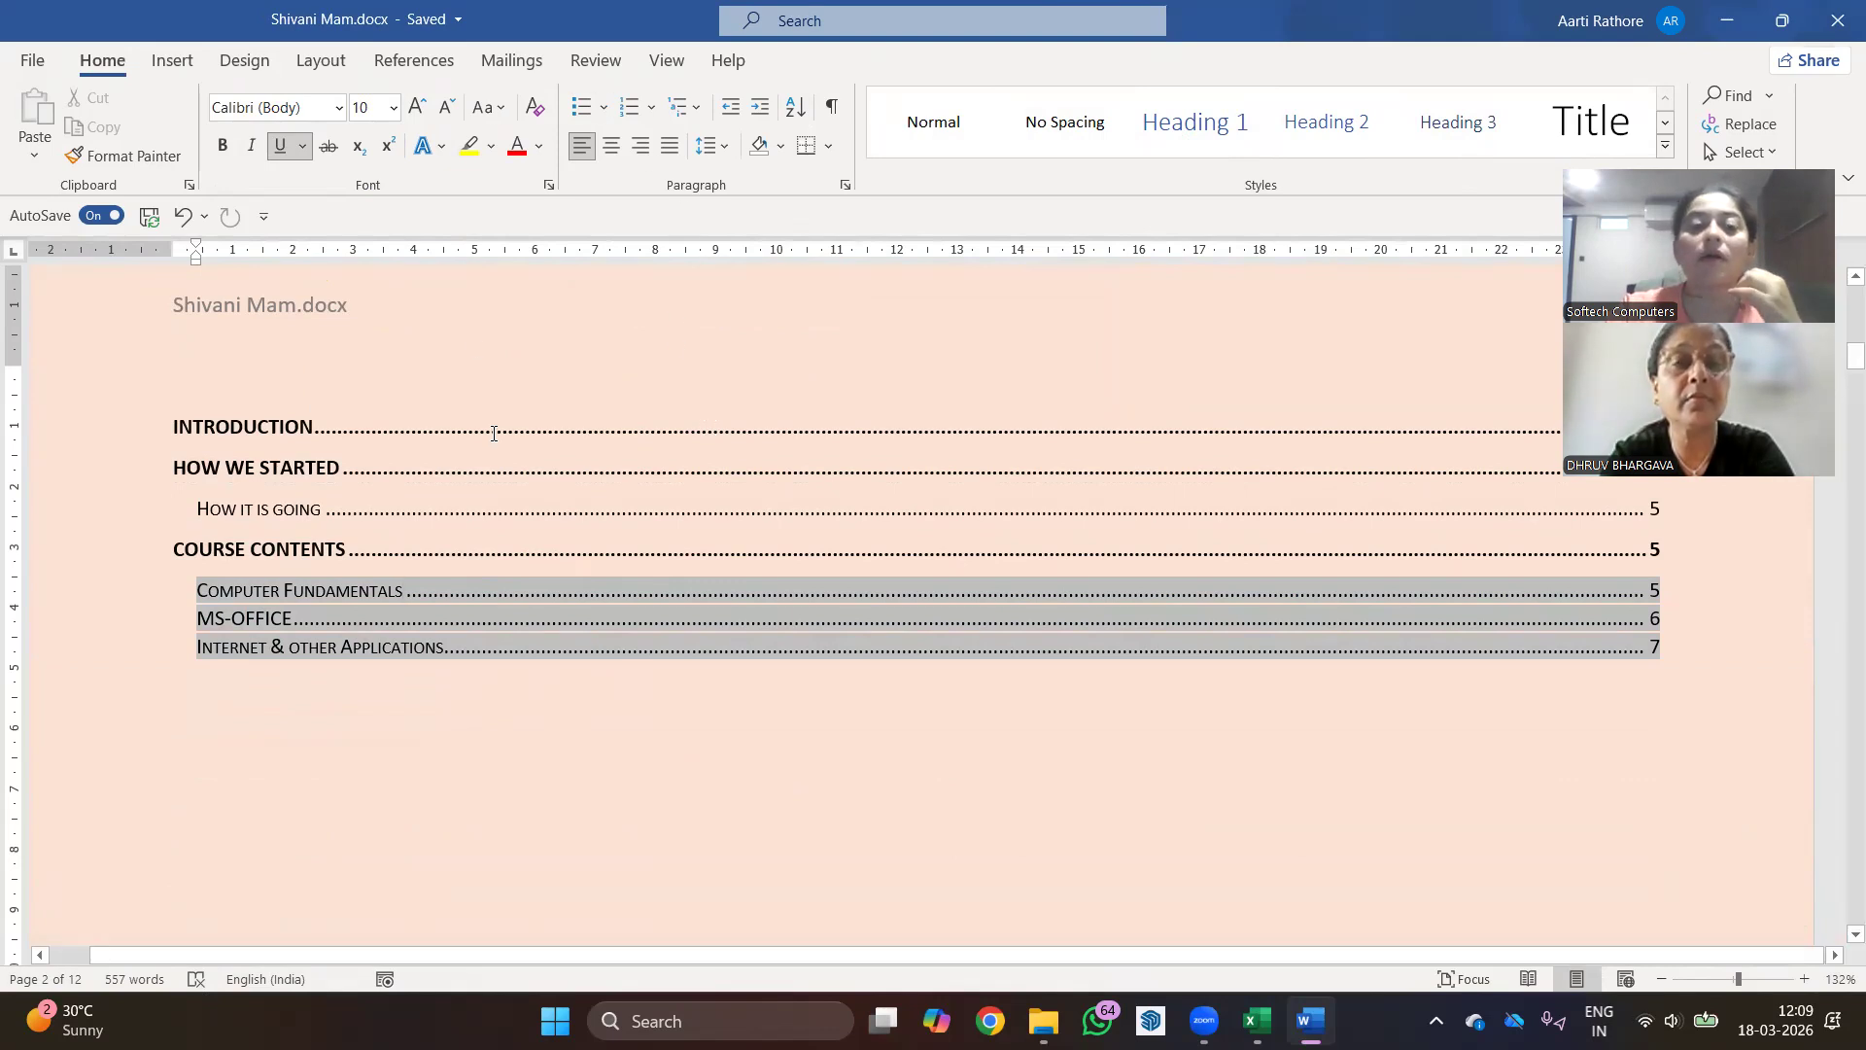
left_click(500, 560)
right_click(500, 581)
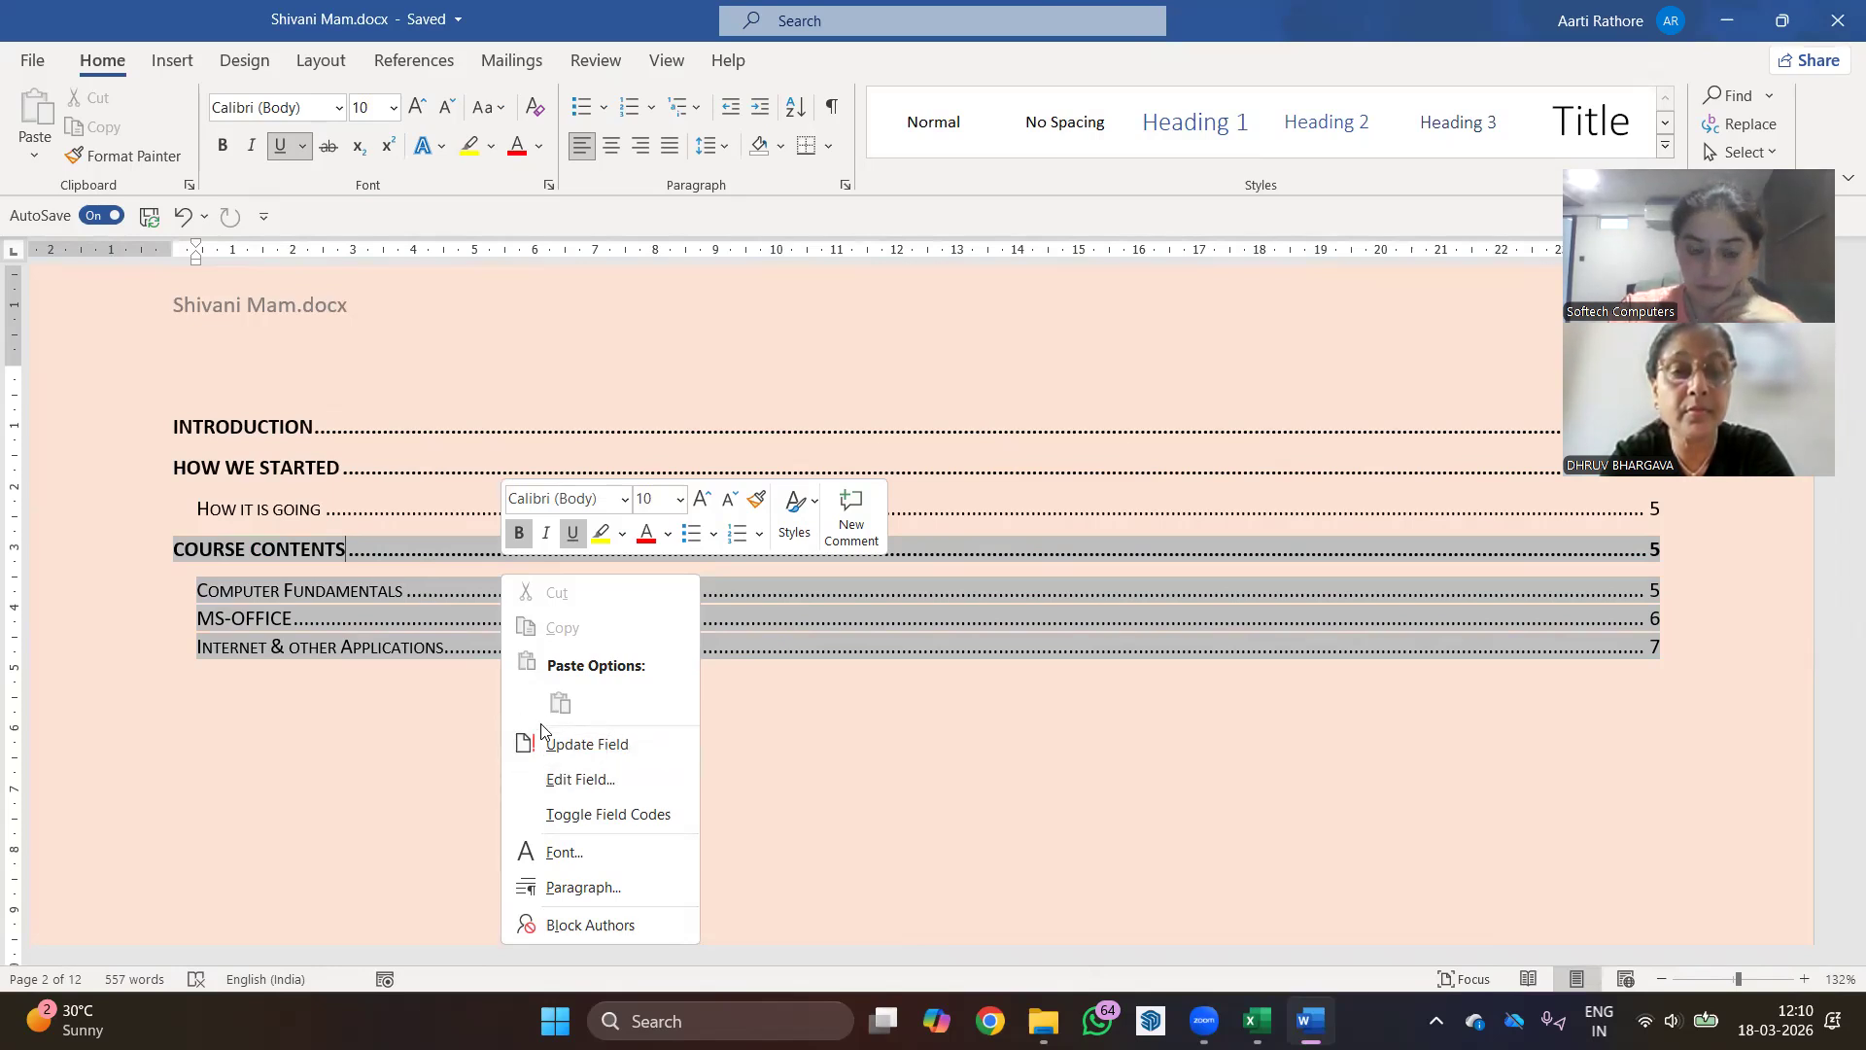
key("Escape")
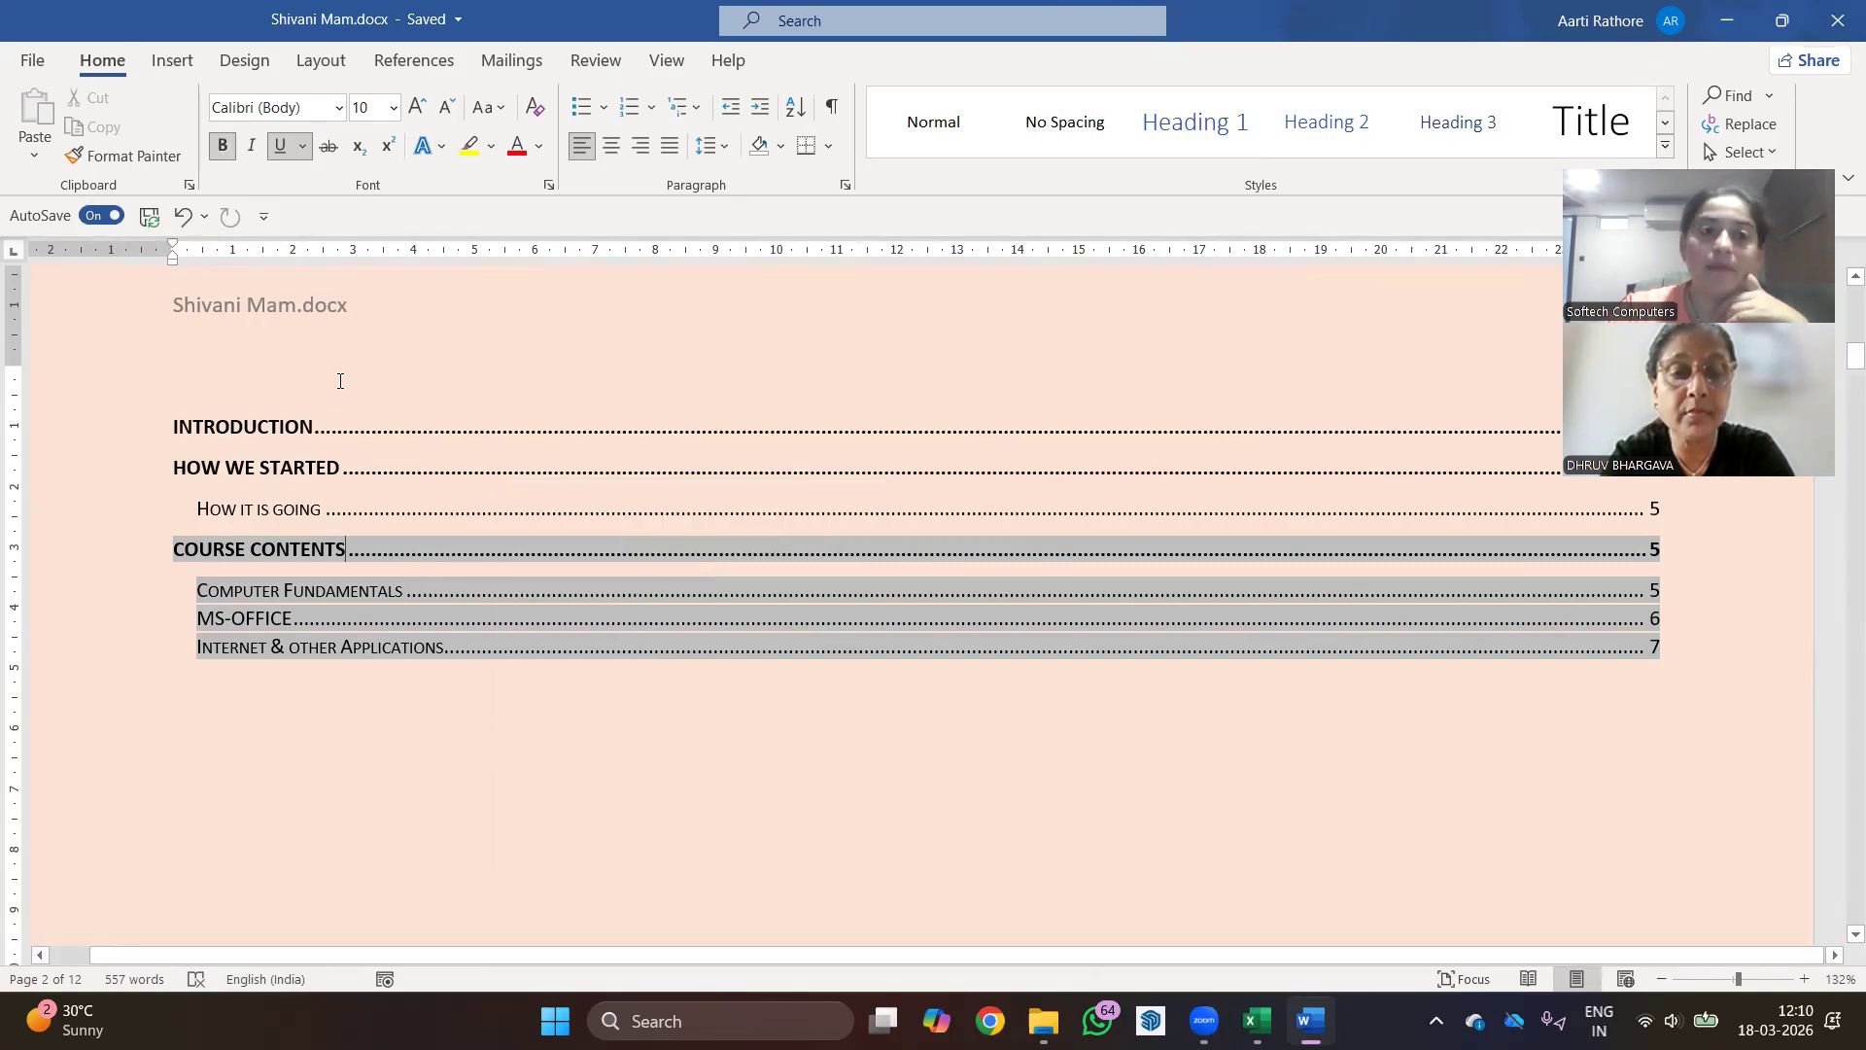
left_click(416, 60)
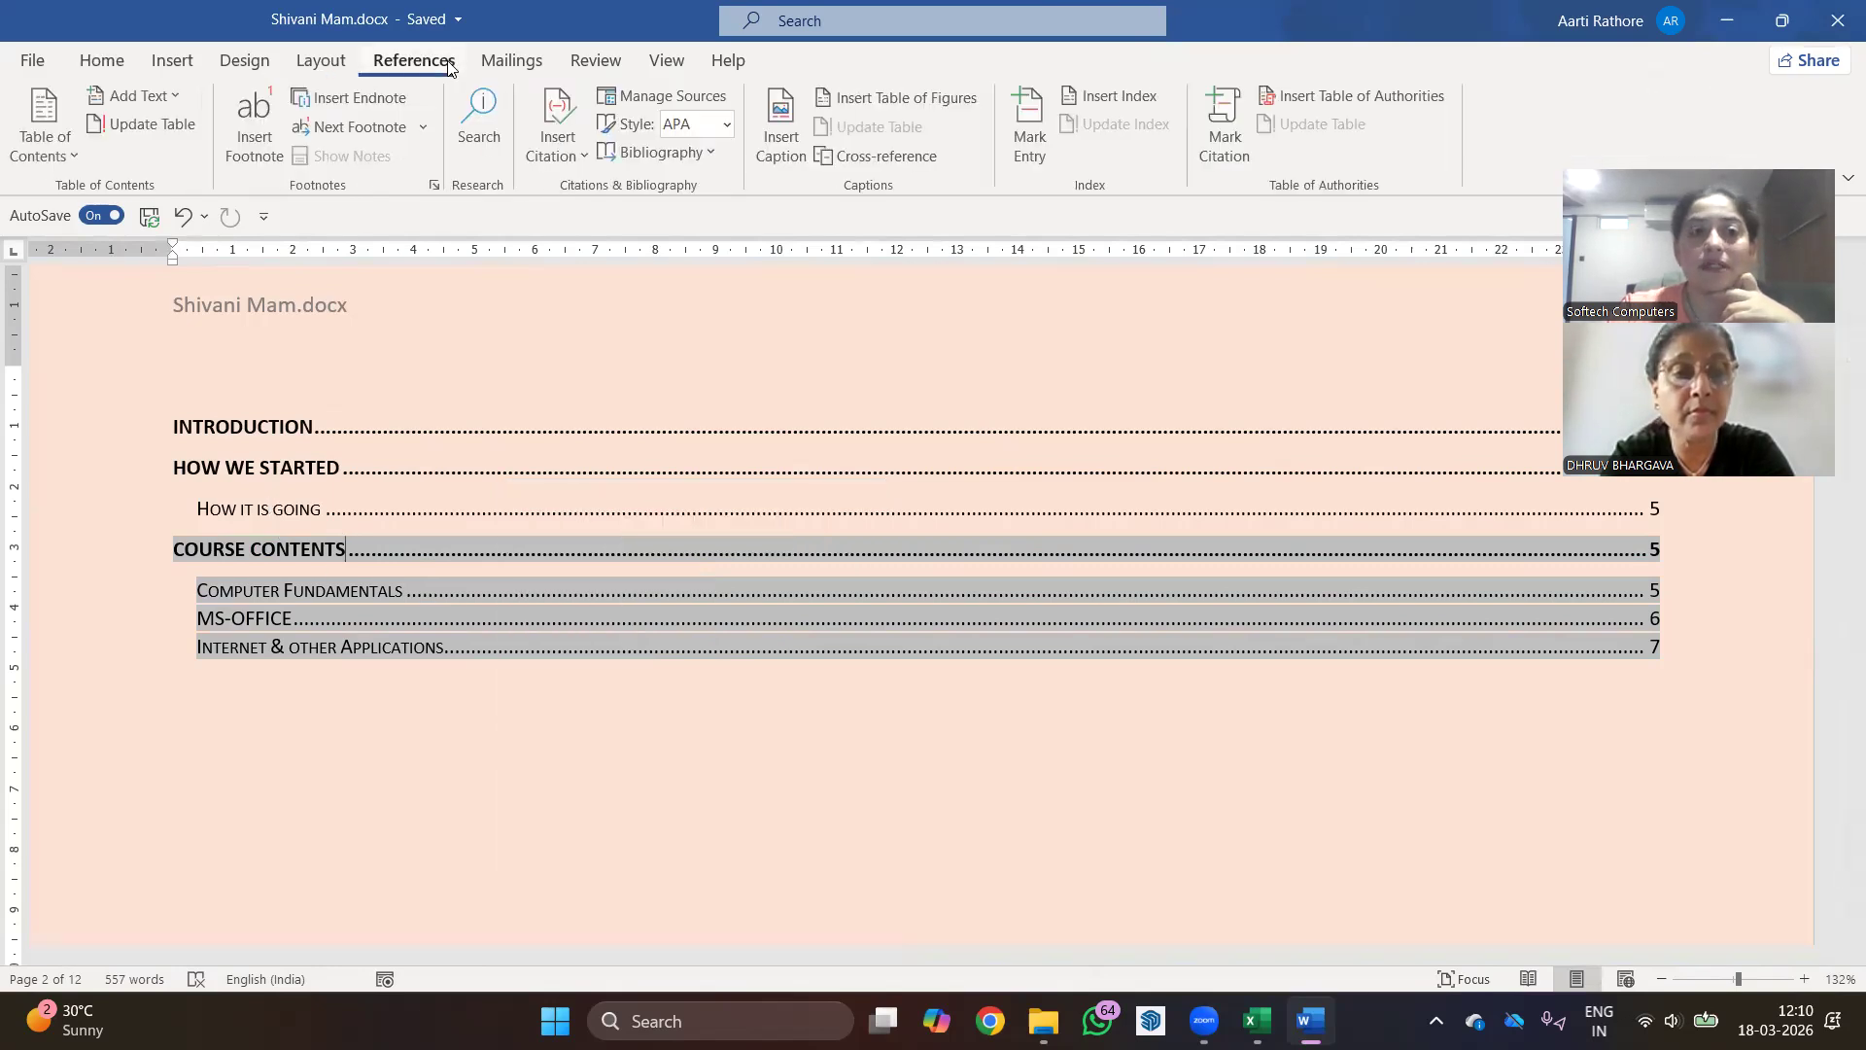
left_click(159, 133)
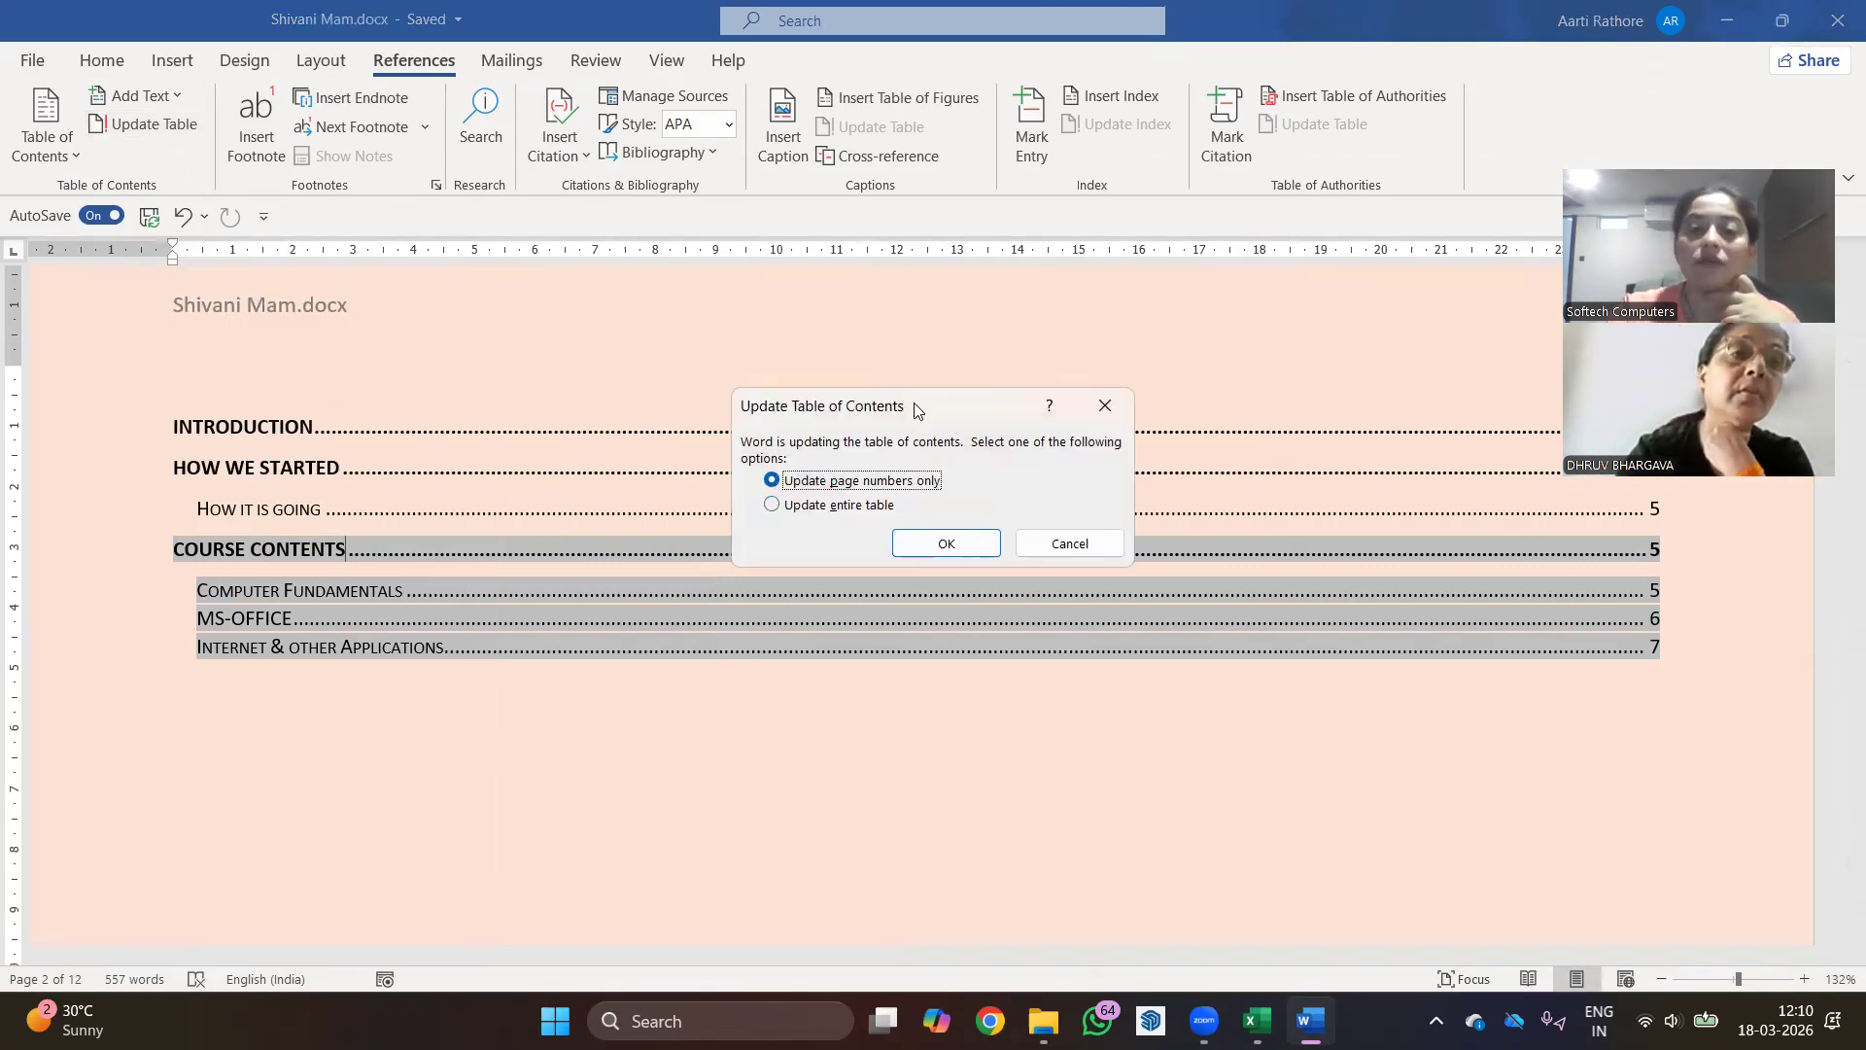
left_click_drag(914, 402, 872, 301)
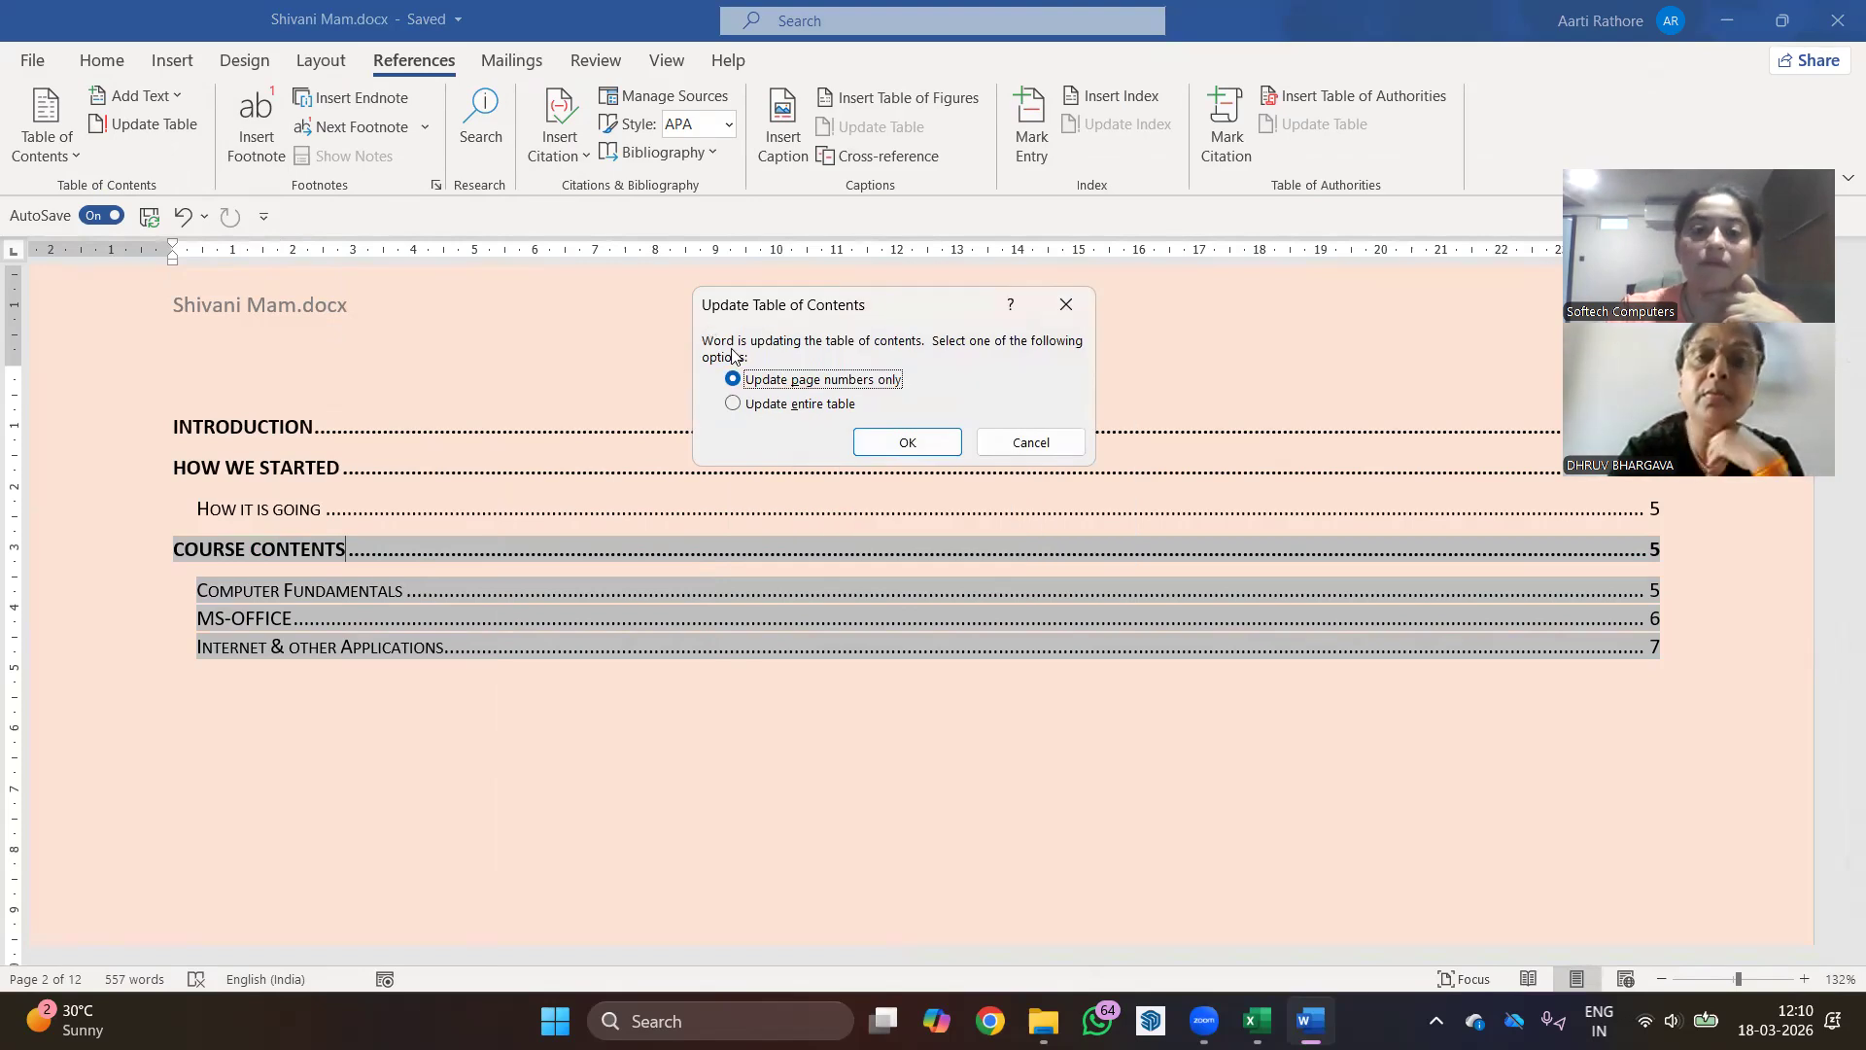
left_click(825, 410)
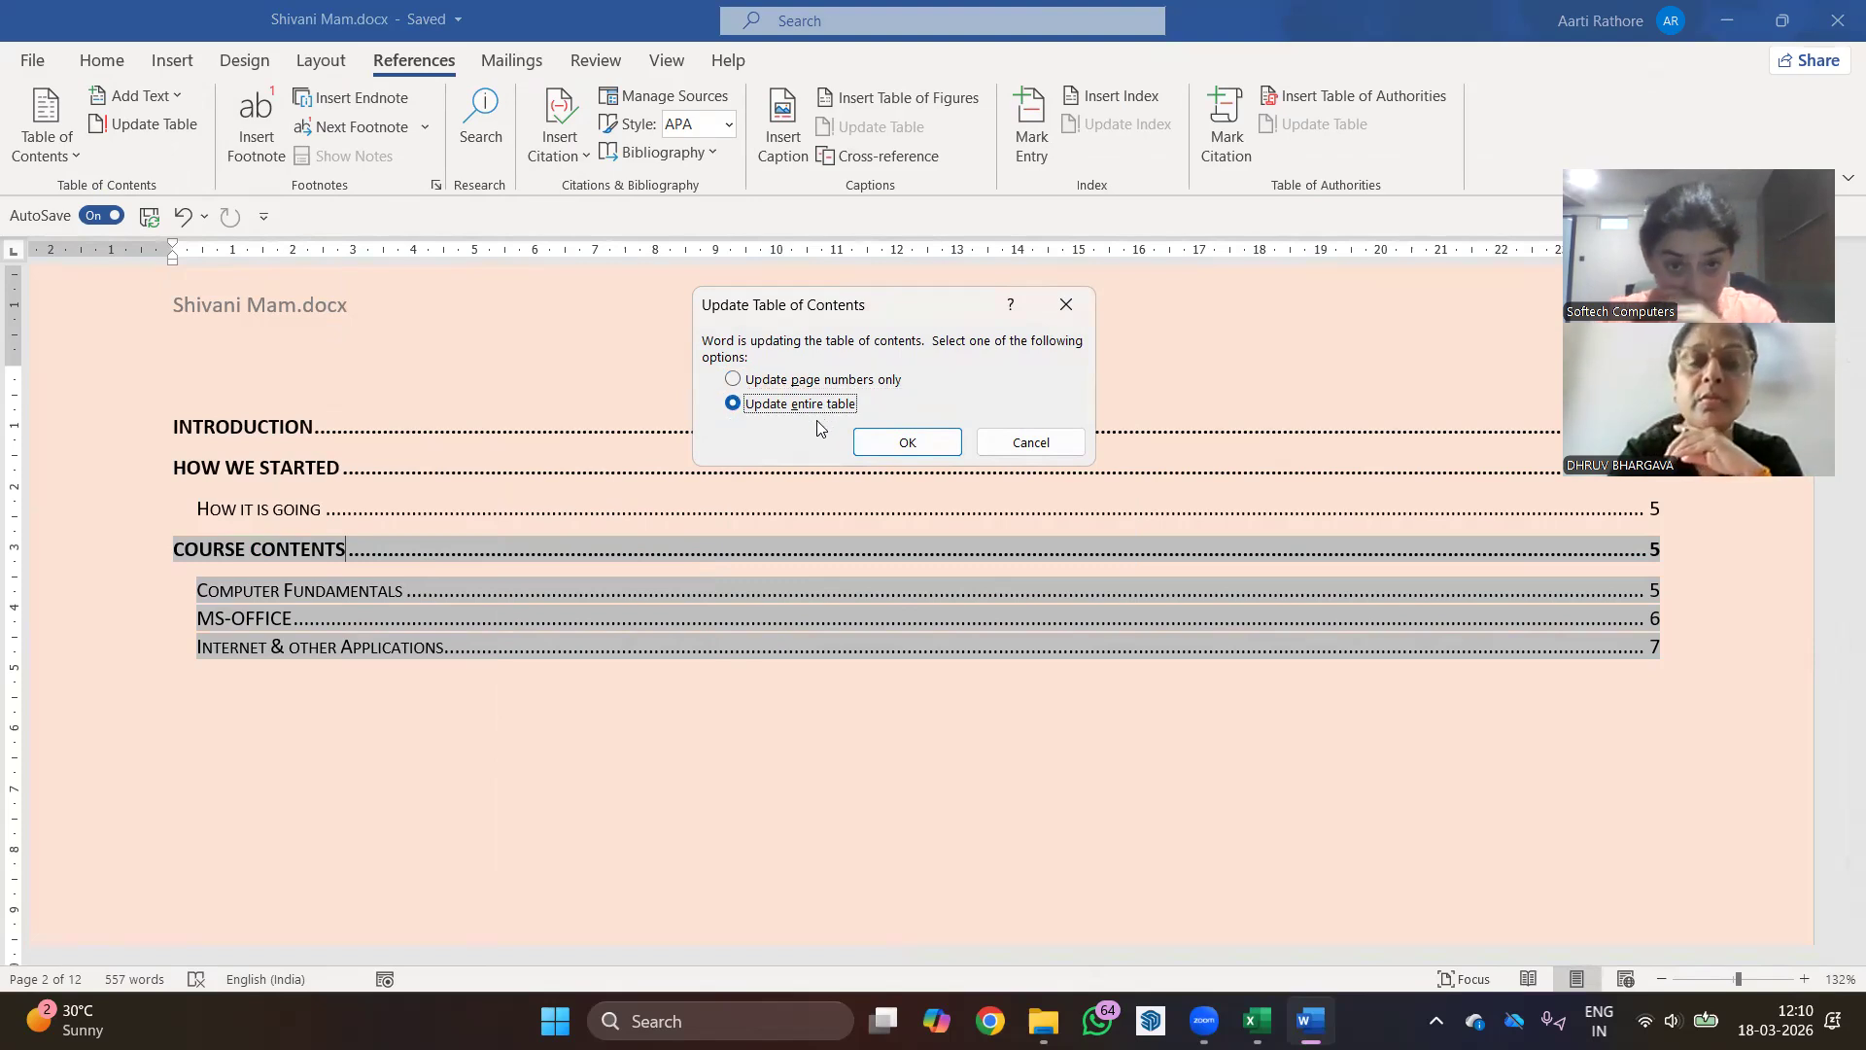
left_click(927, 441)
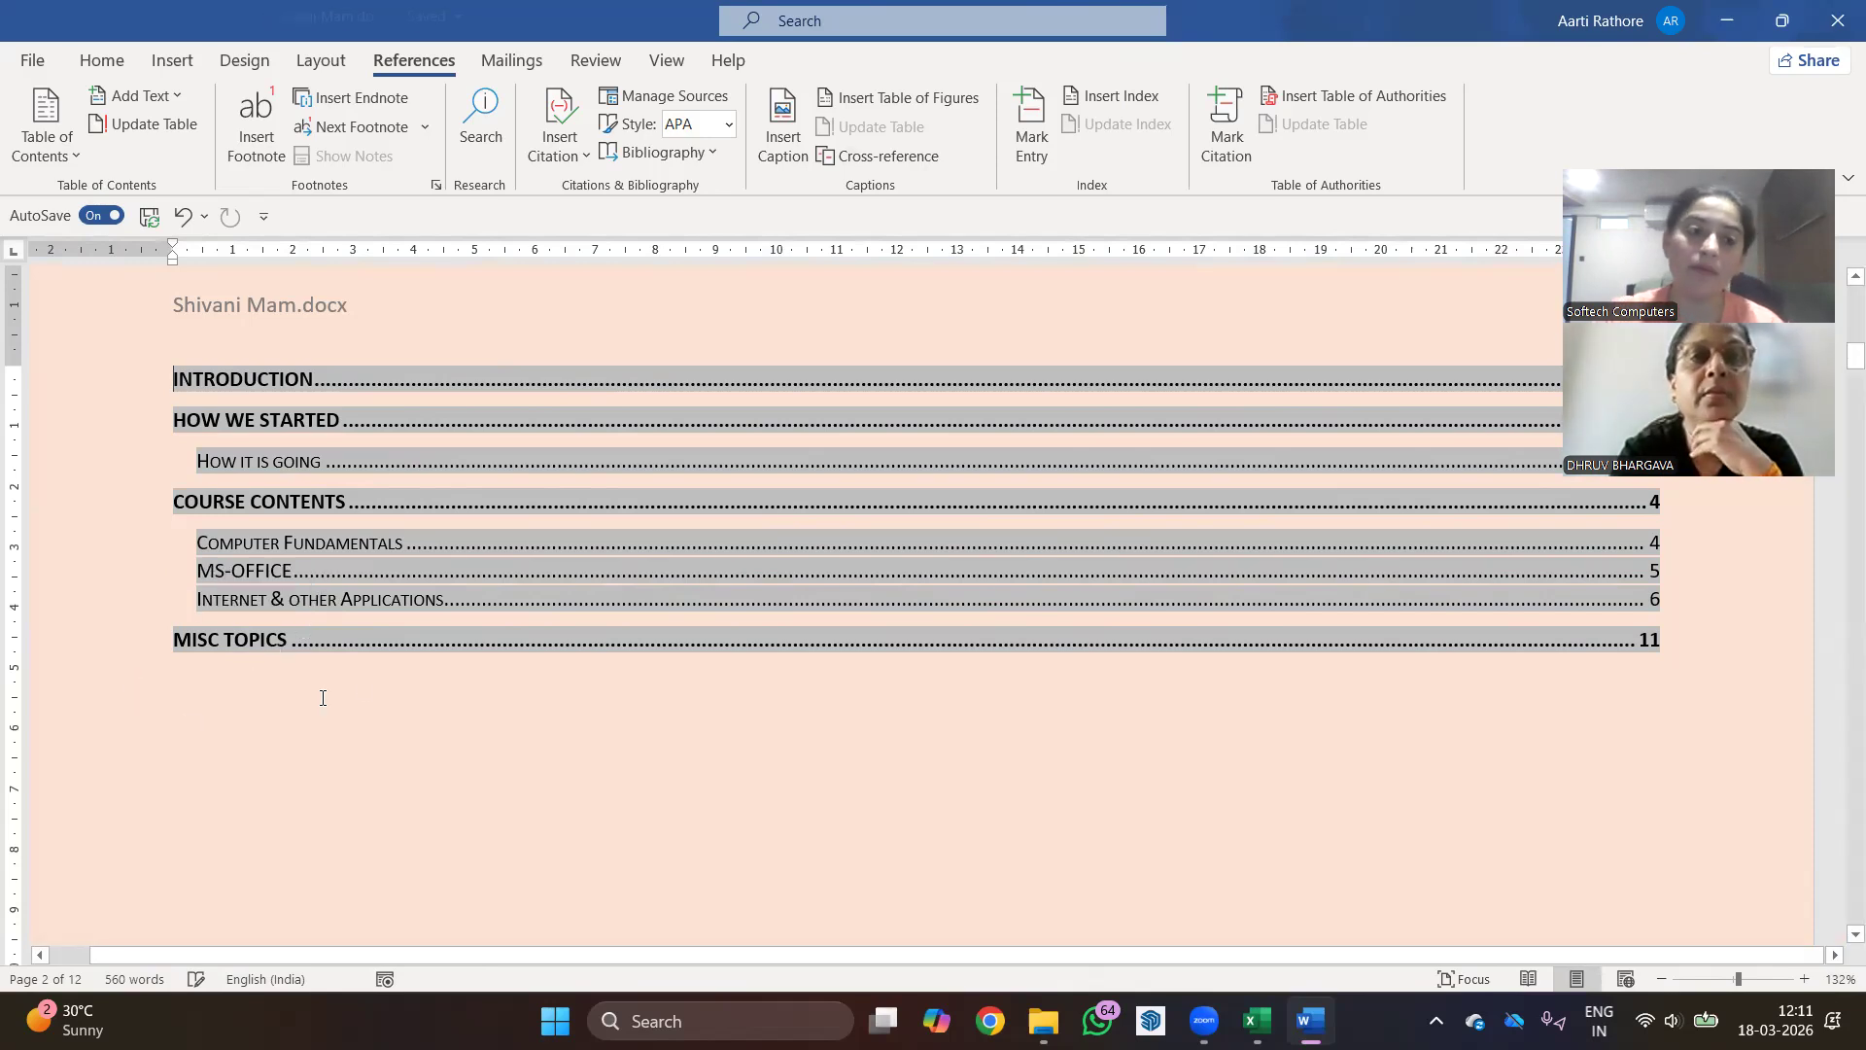
- Add the subheading "Class Schedule" before the last paragraph under How we started, format it as Heading 3, and return to the table of contents
scroll(320, 694, "down", 9)
scroll(363, 690, "down", 3)
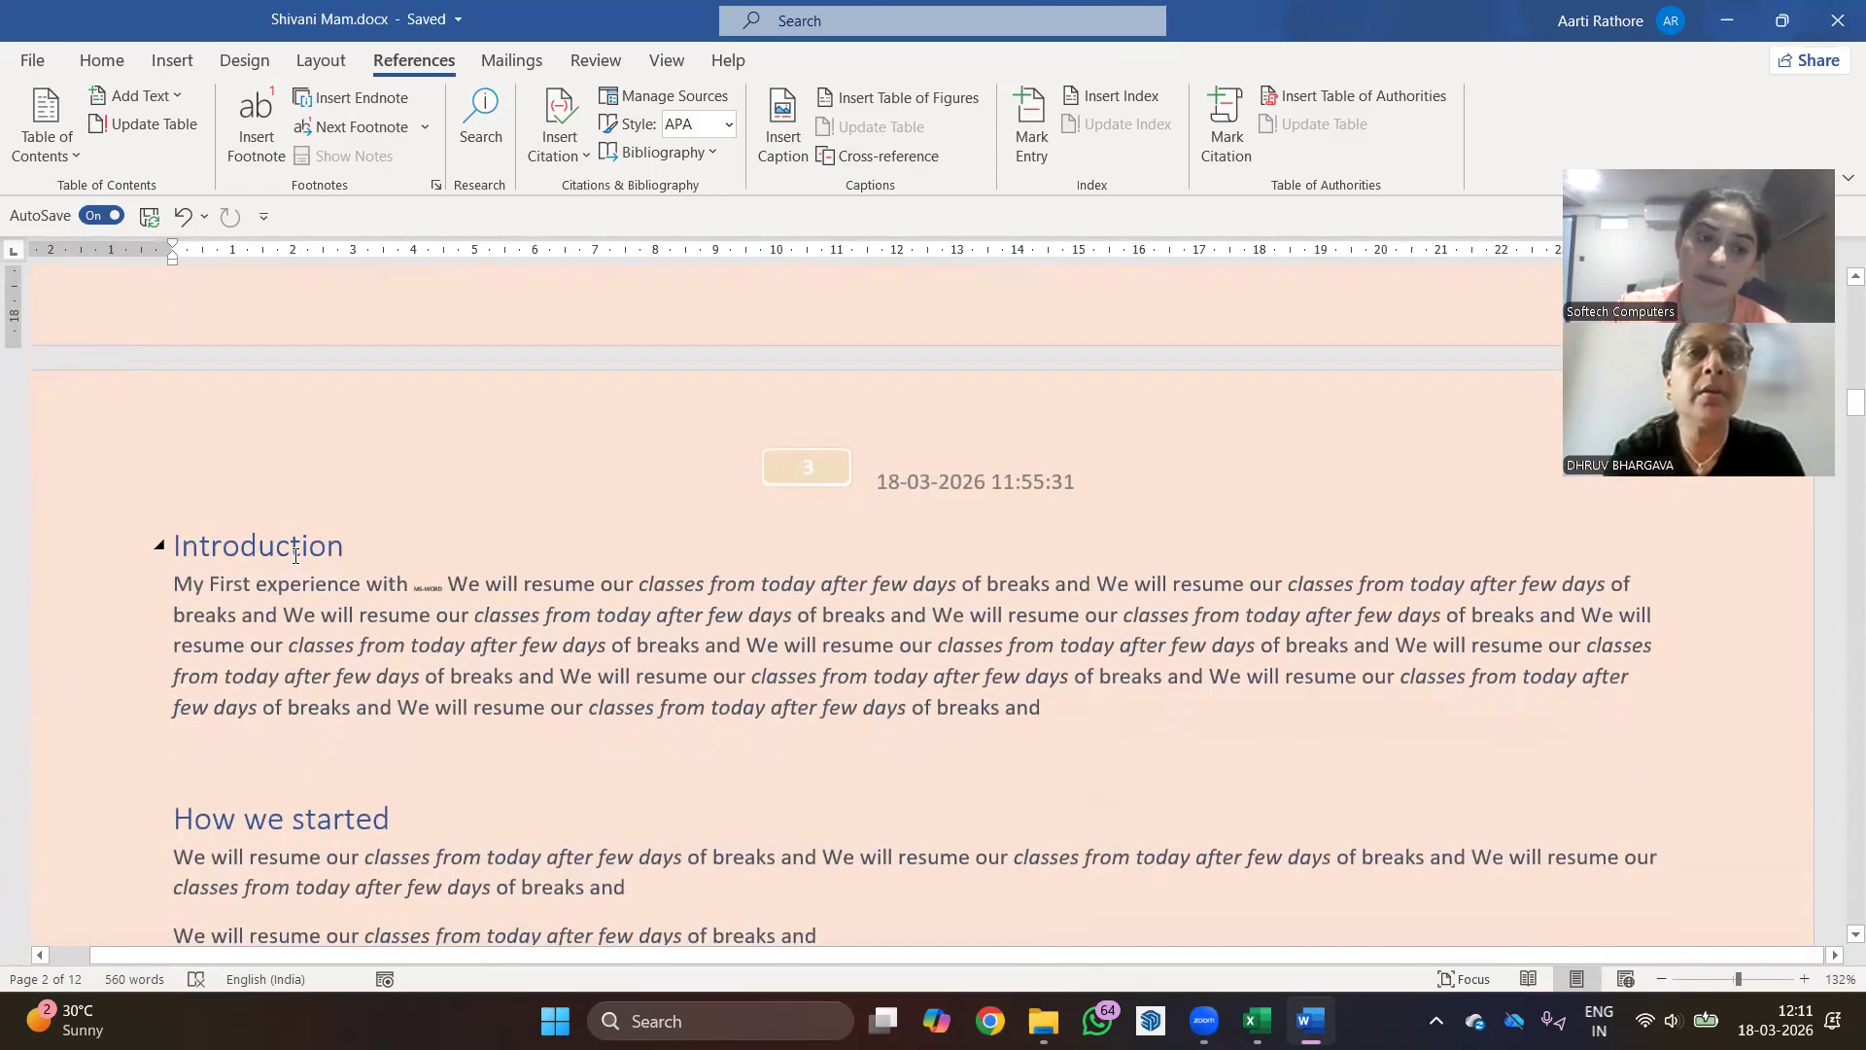
left_click(105, 61)
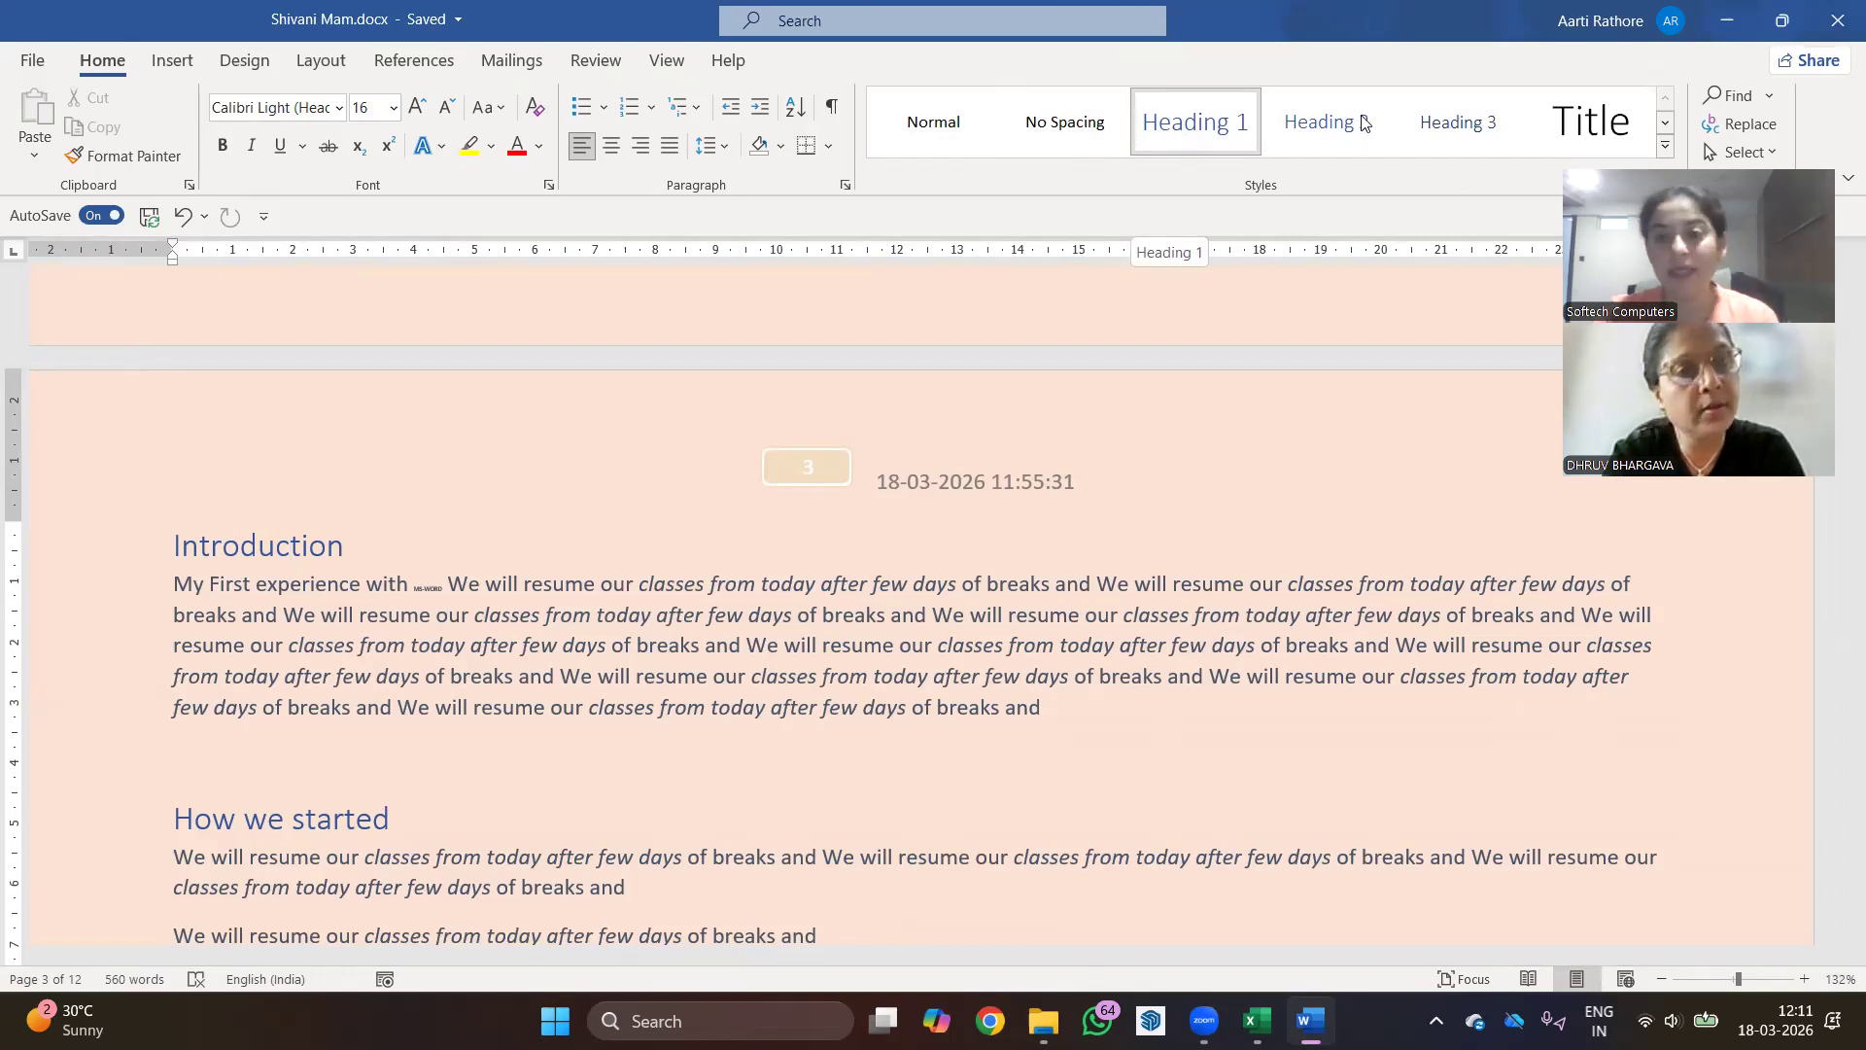
scroll(932, 565, "down", 8)
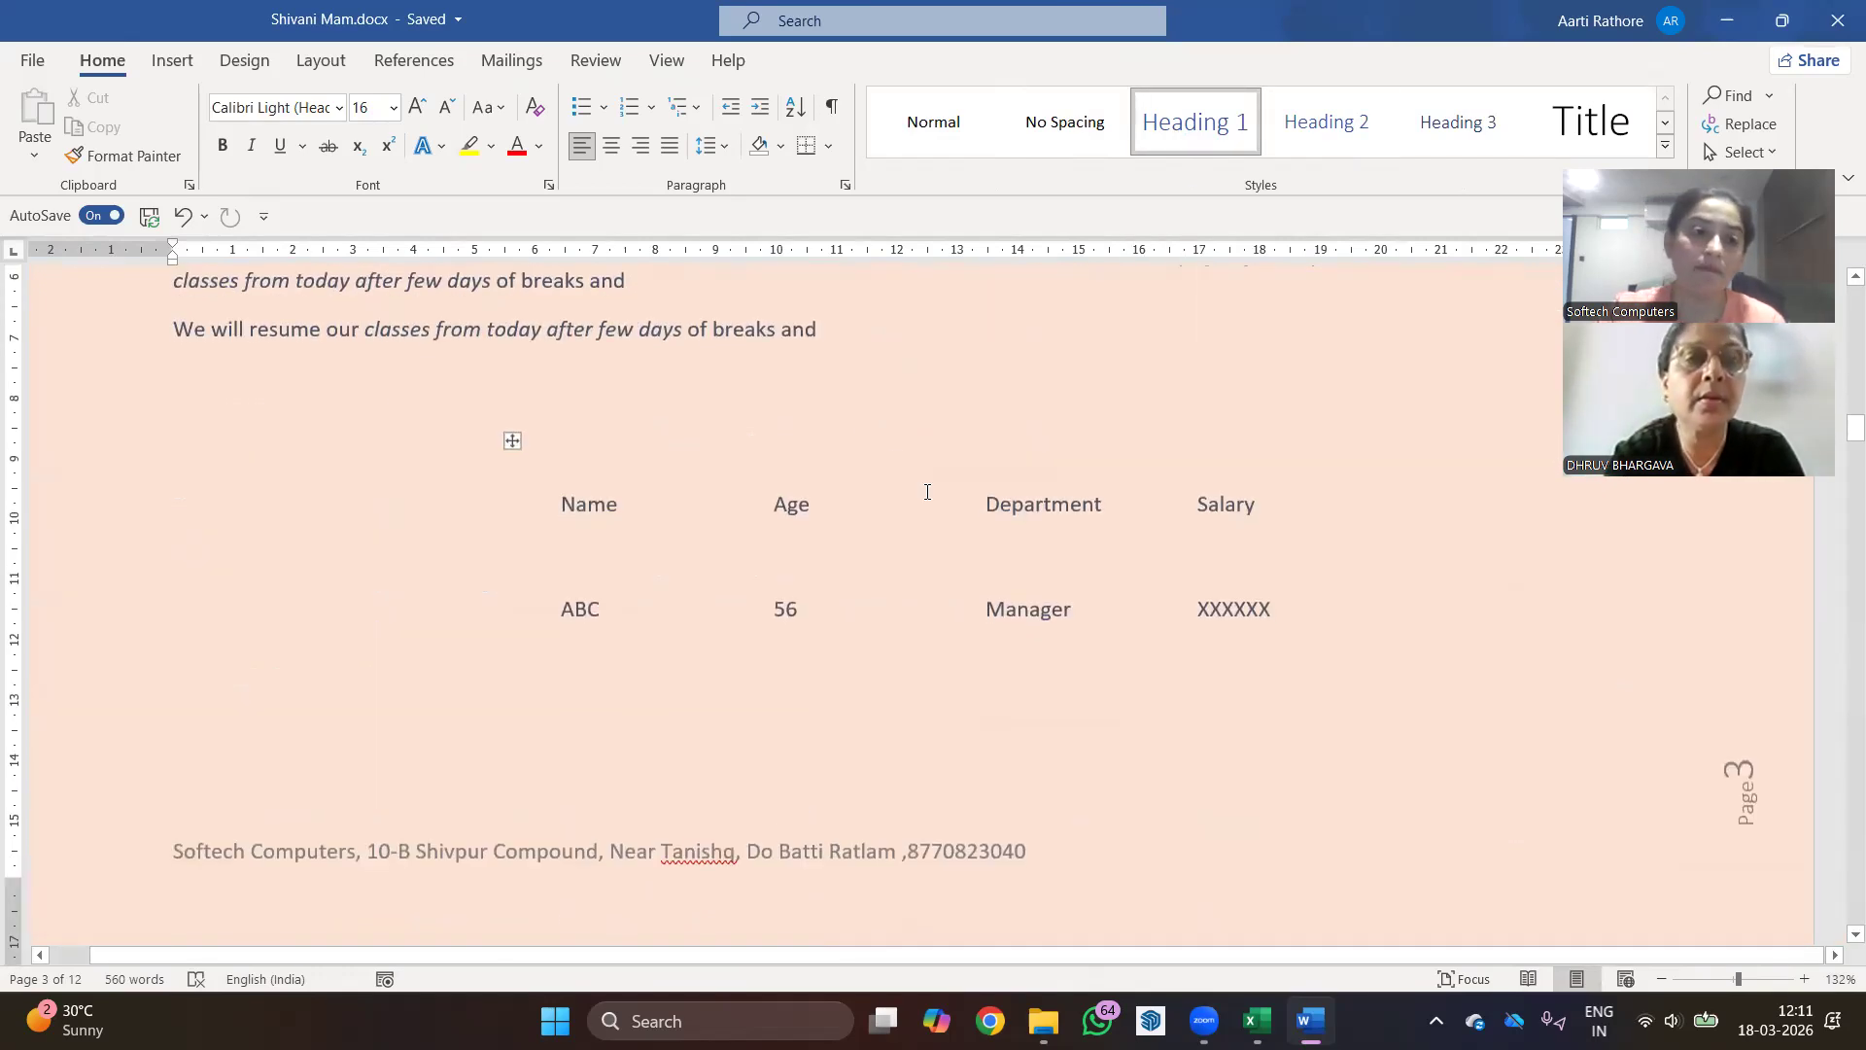
left_click(168, 326)
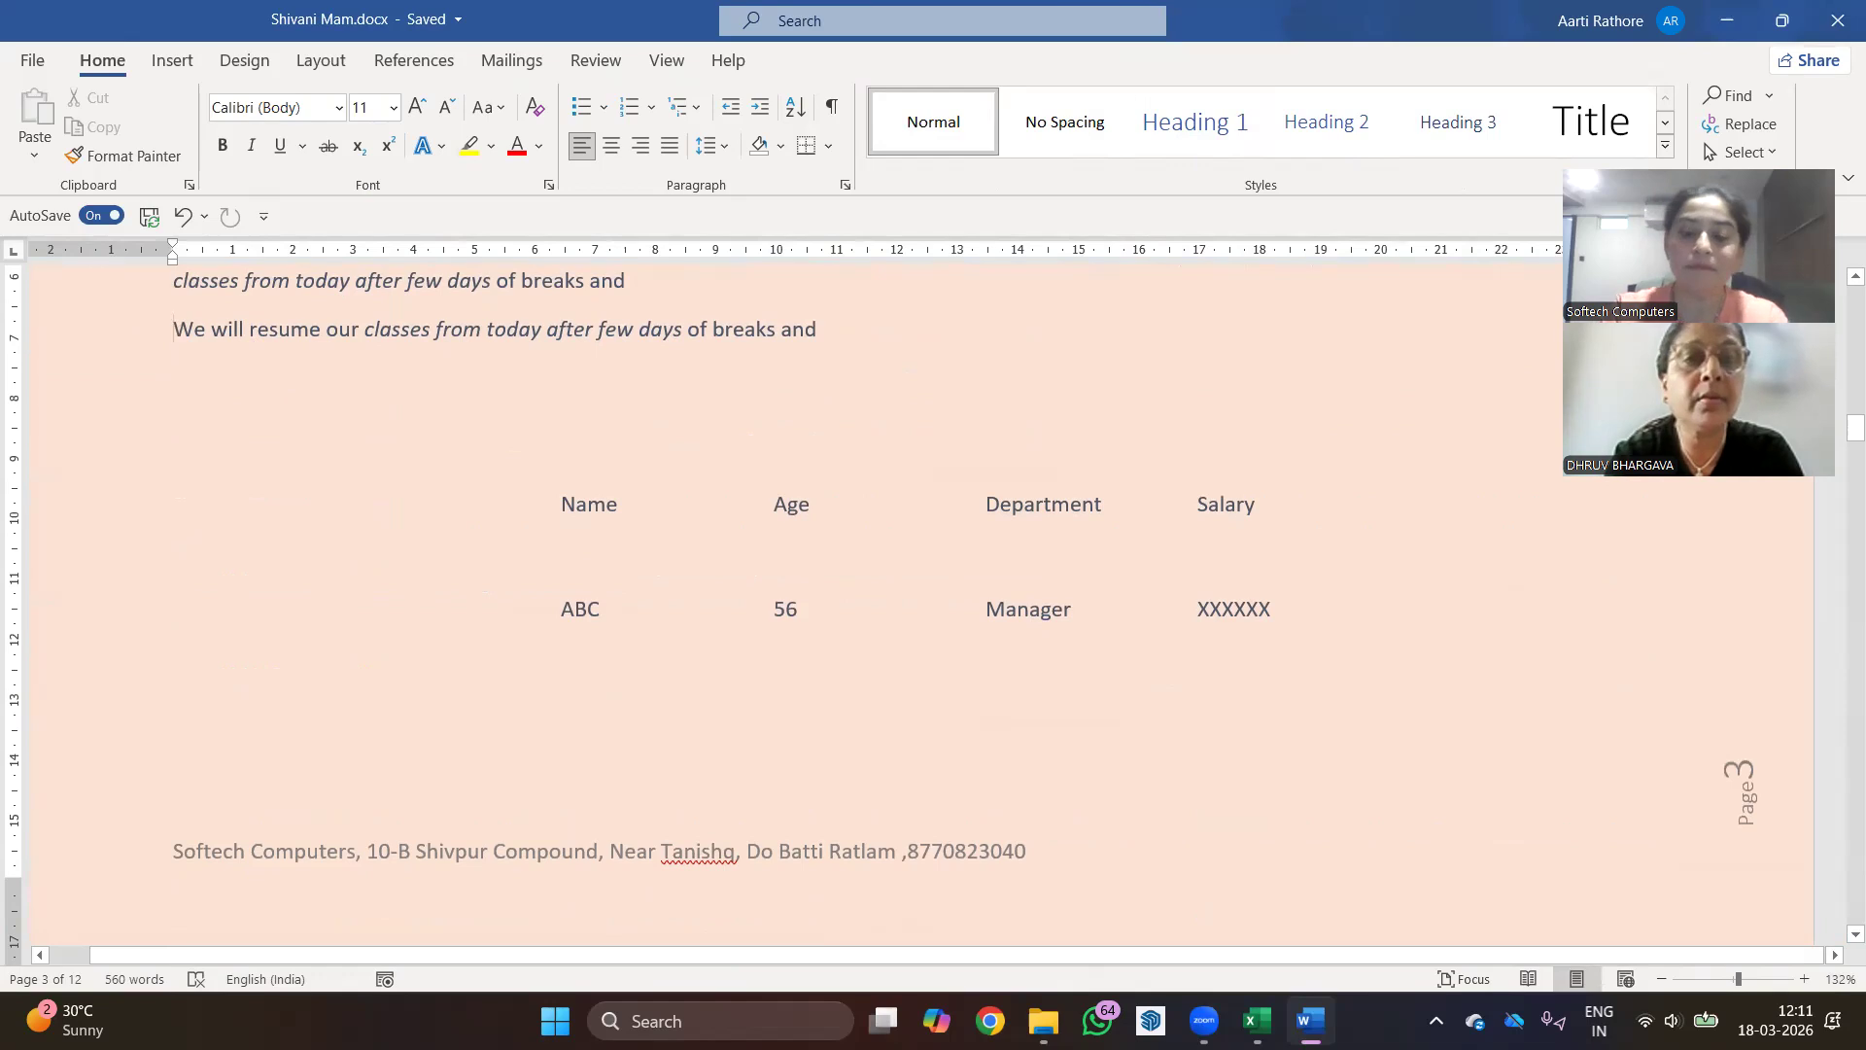
key("Return")
type("Class")
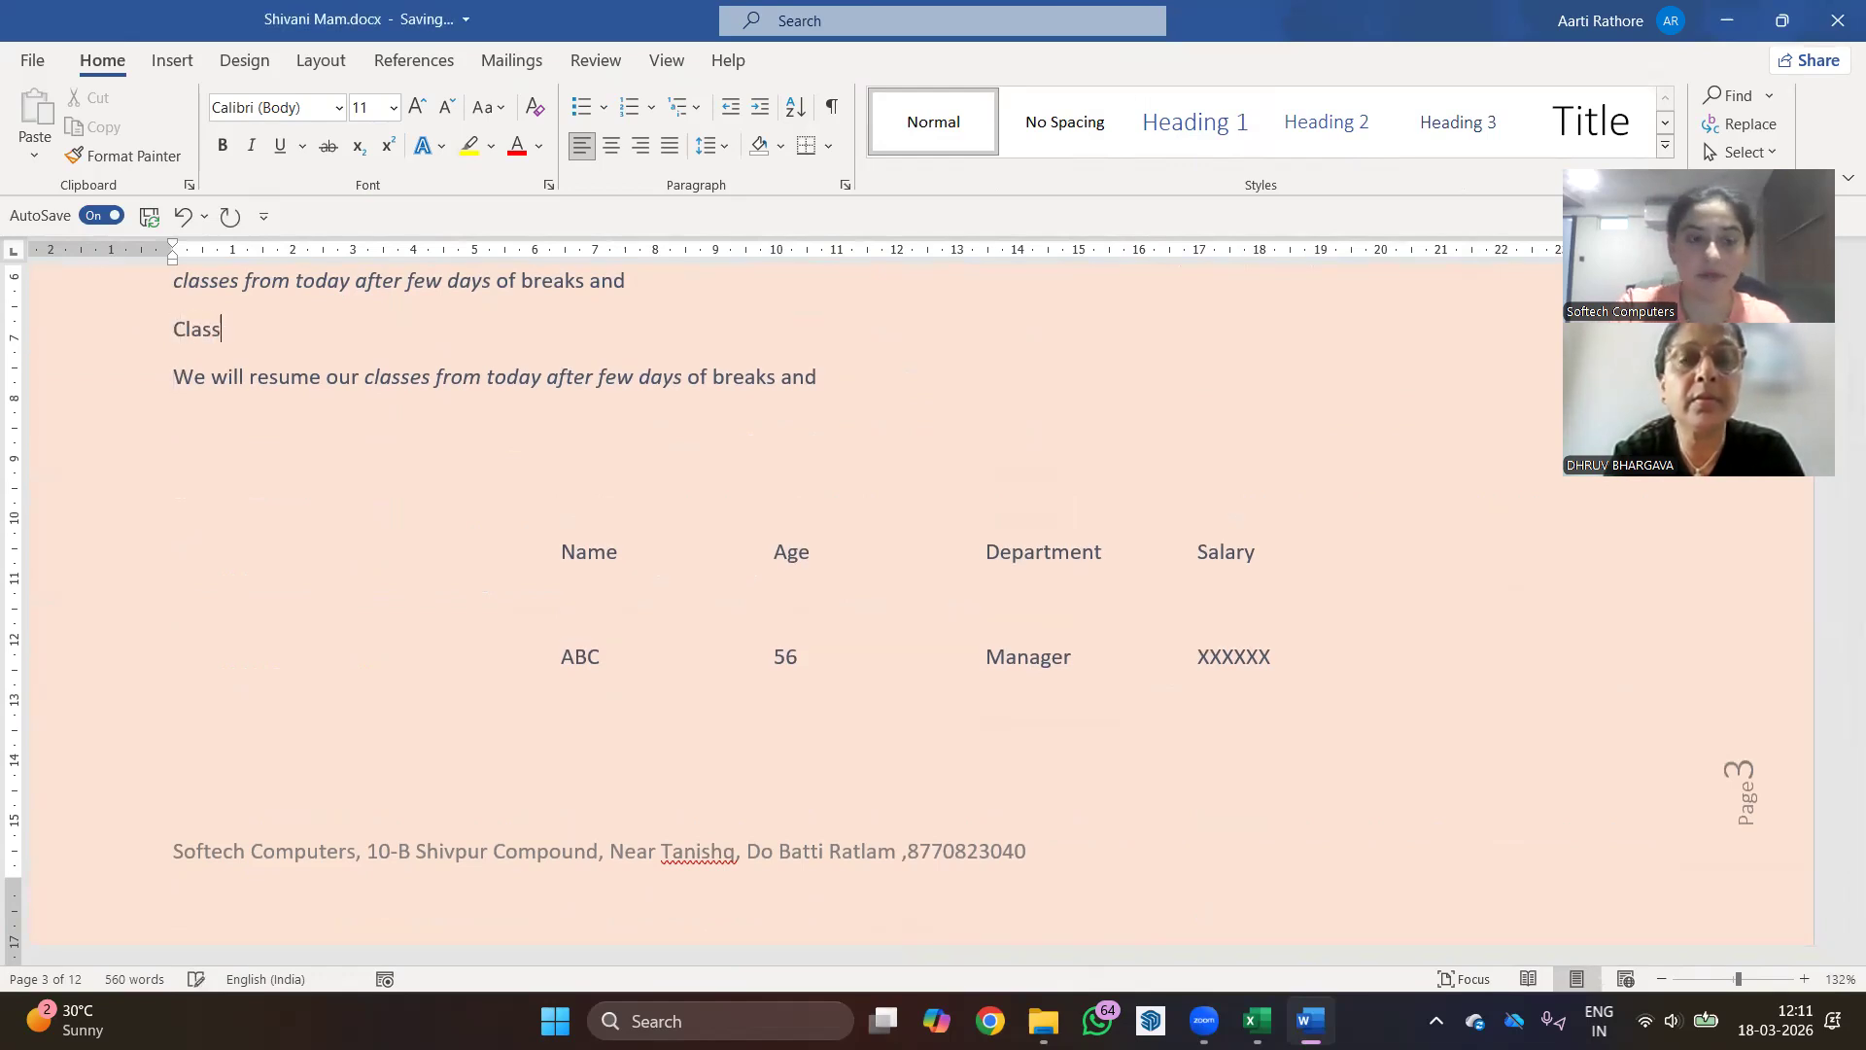
type(" Schedule")
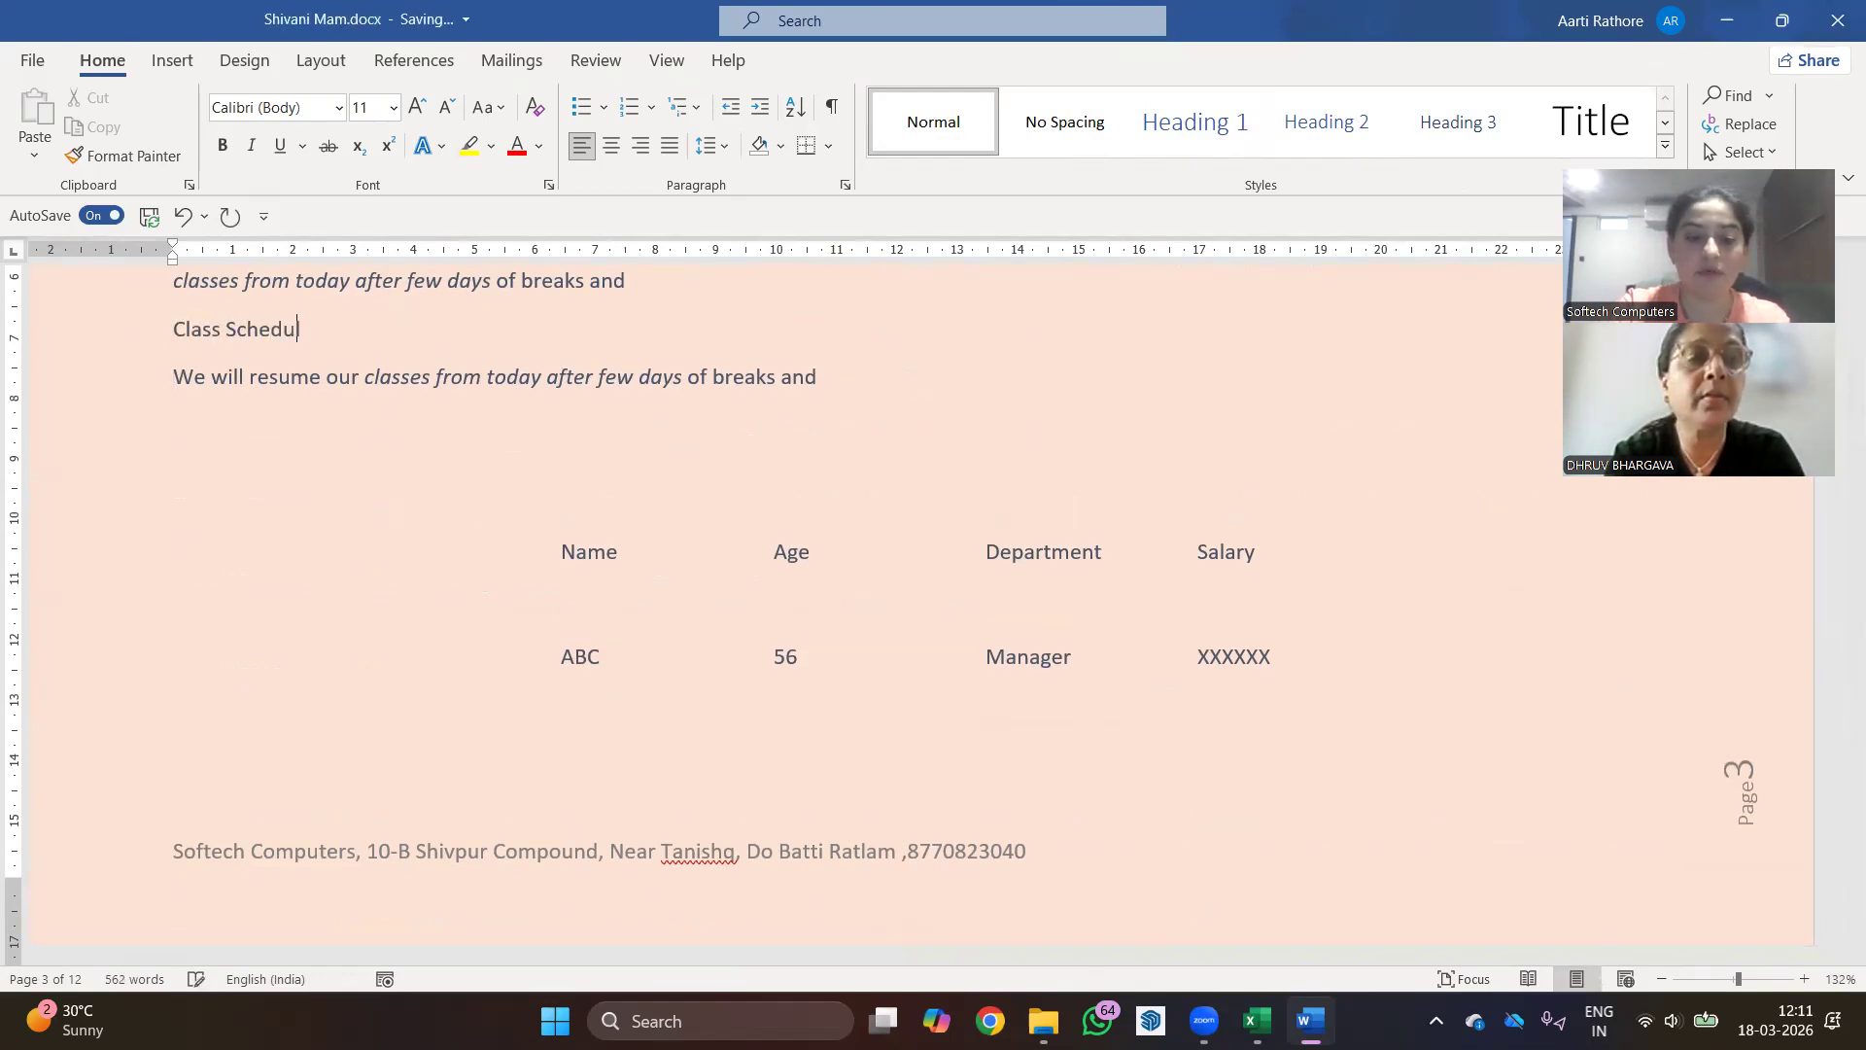
left_click(1453, 122)
scroll(586, 632, "up", 15)
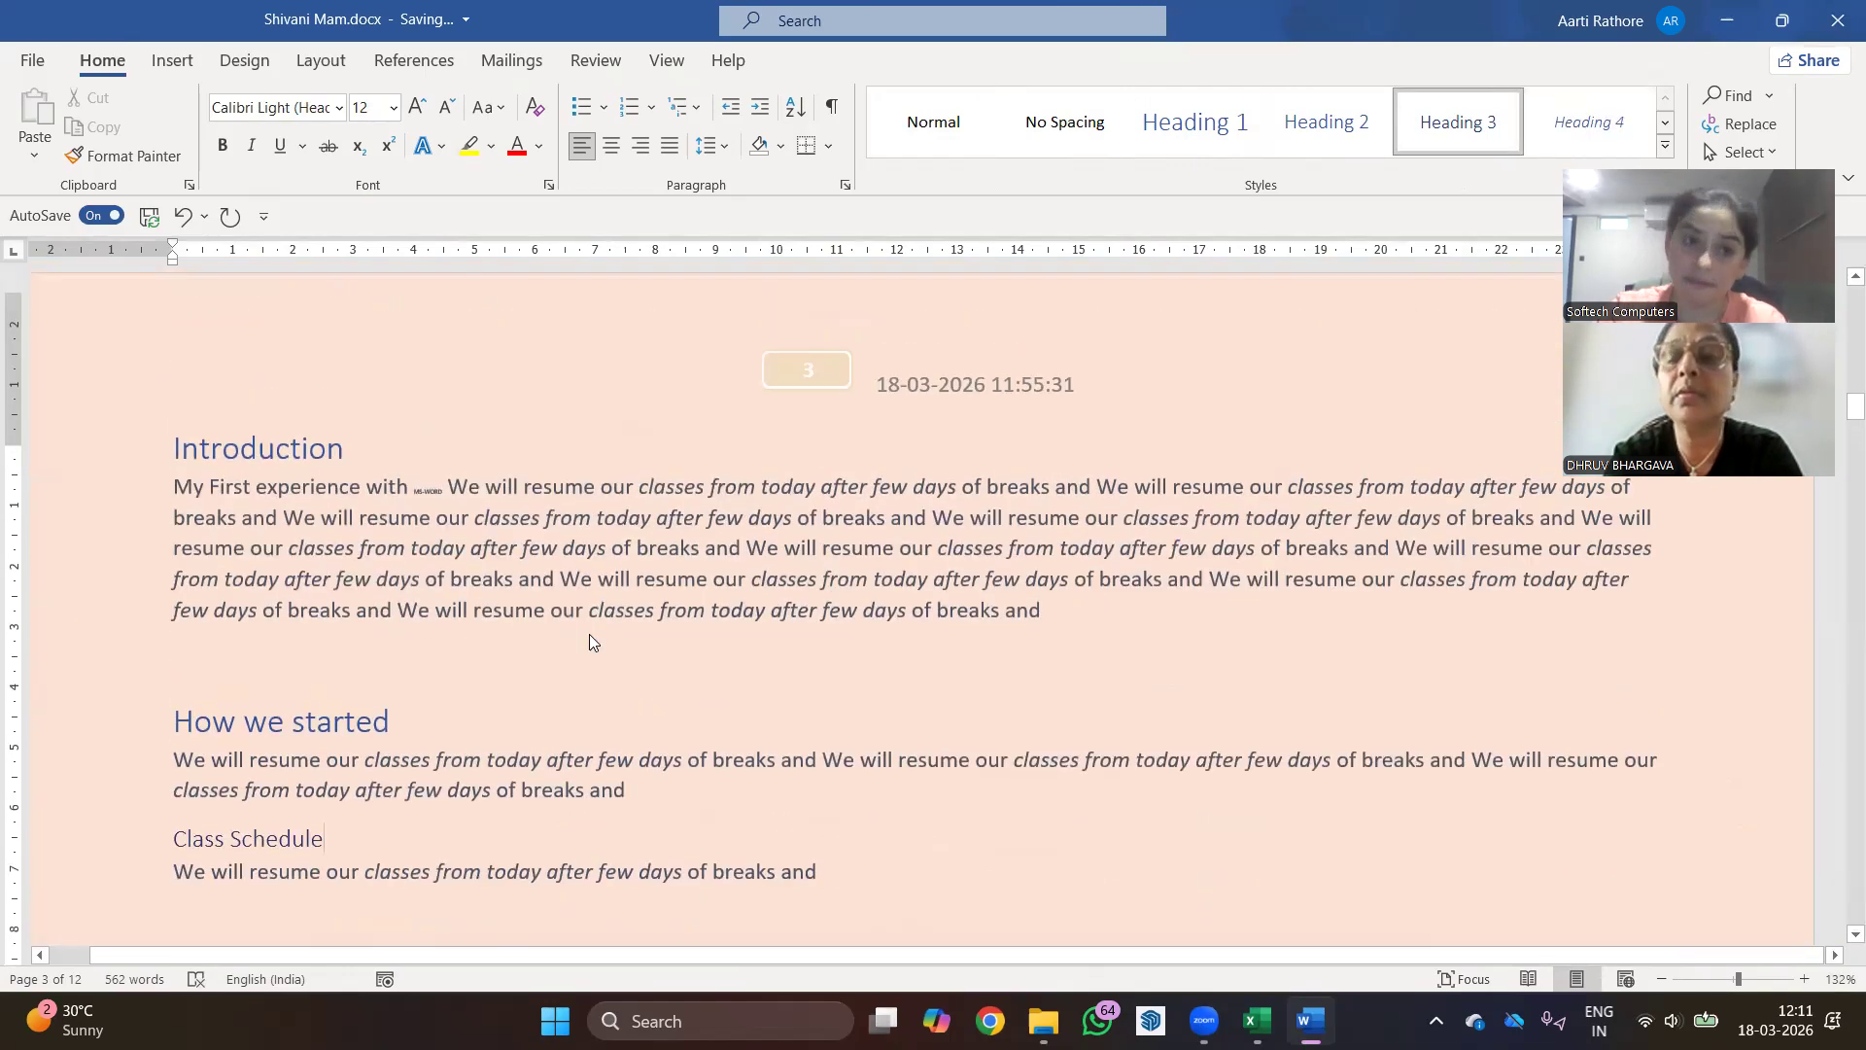
scroll(595, 637, "up", 1)
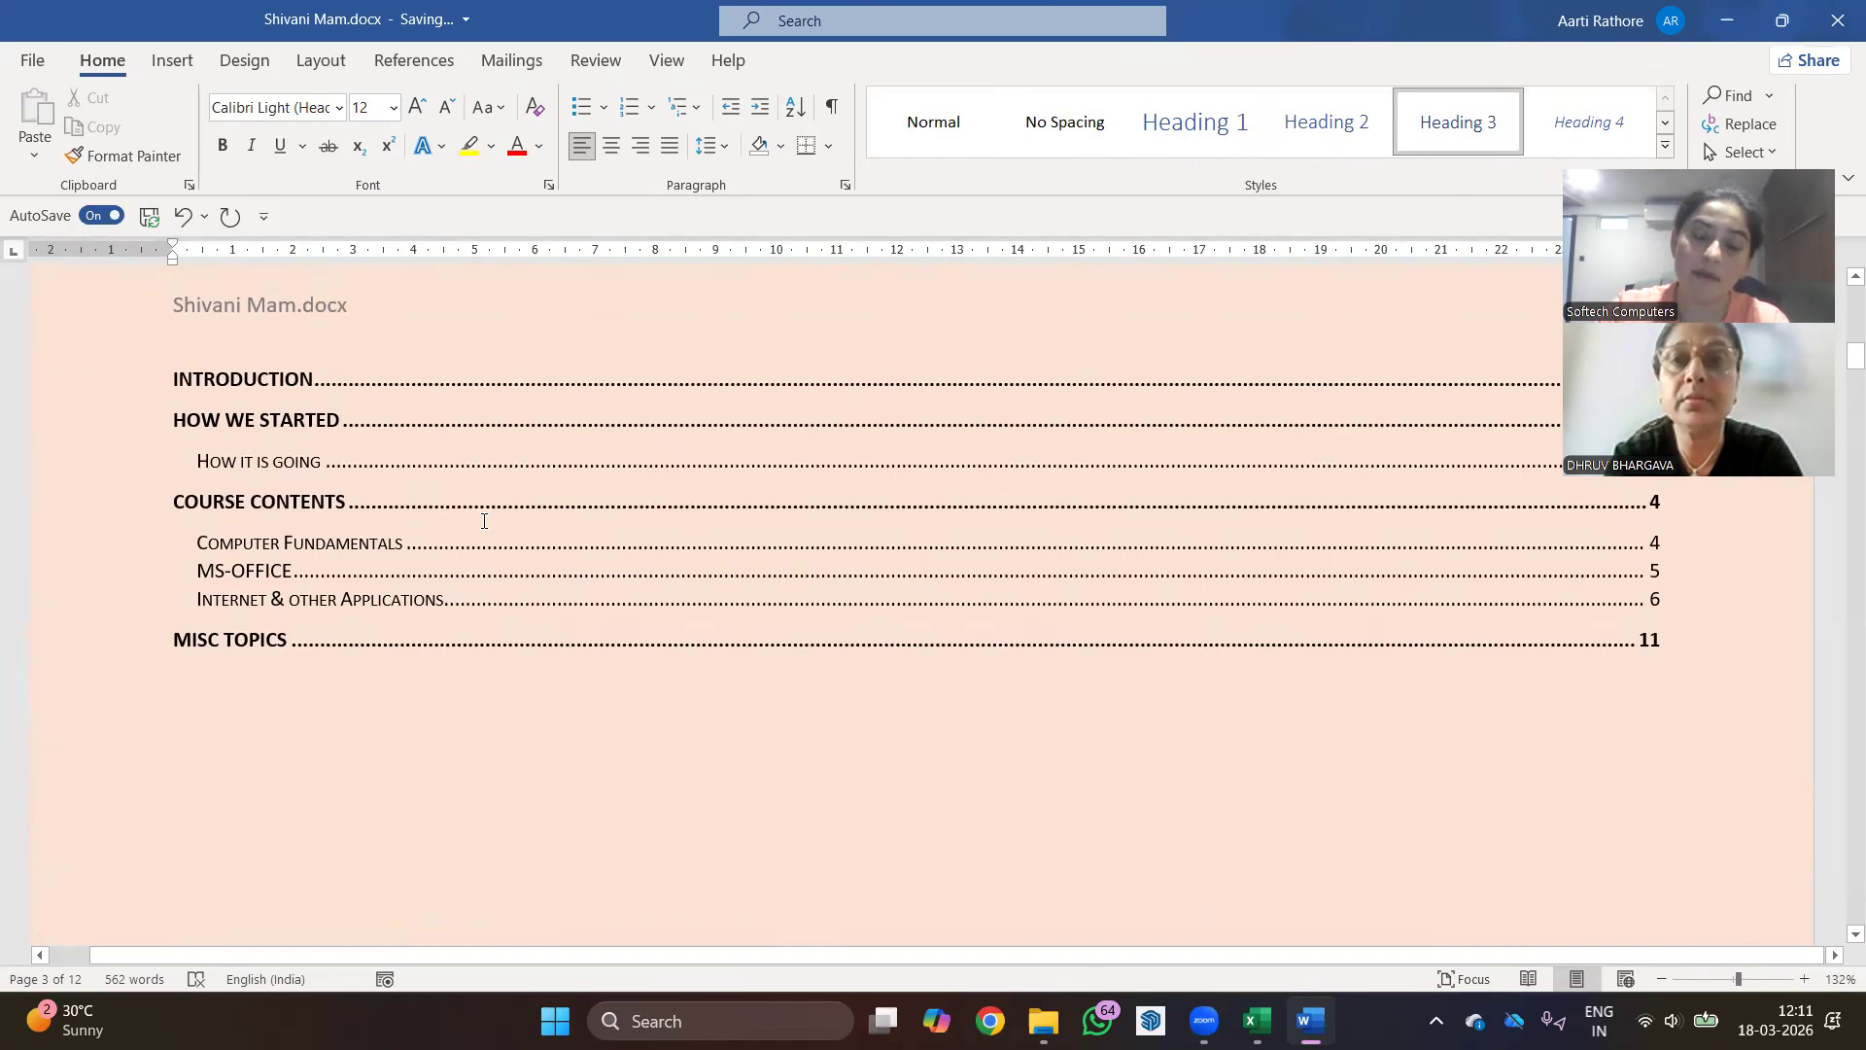
- Update the entire table of contents so it includes the Class Schedule subheading
right_click(484, 521)
left_click(550, 693)
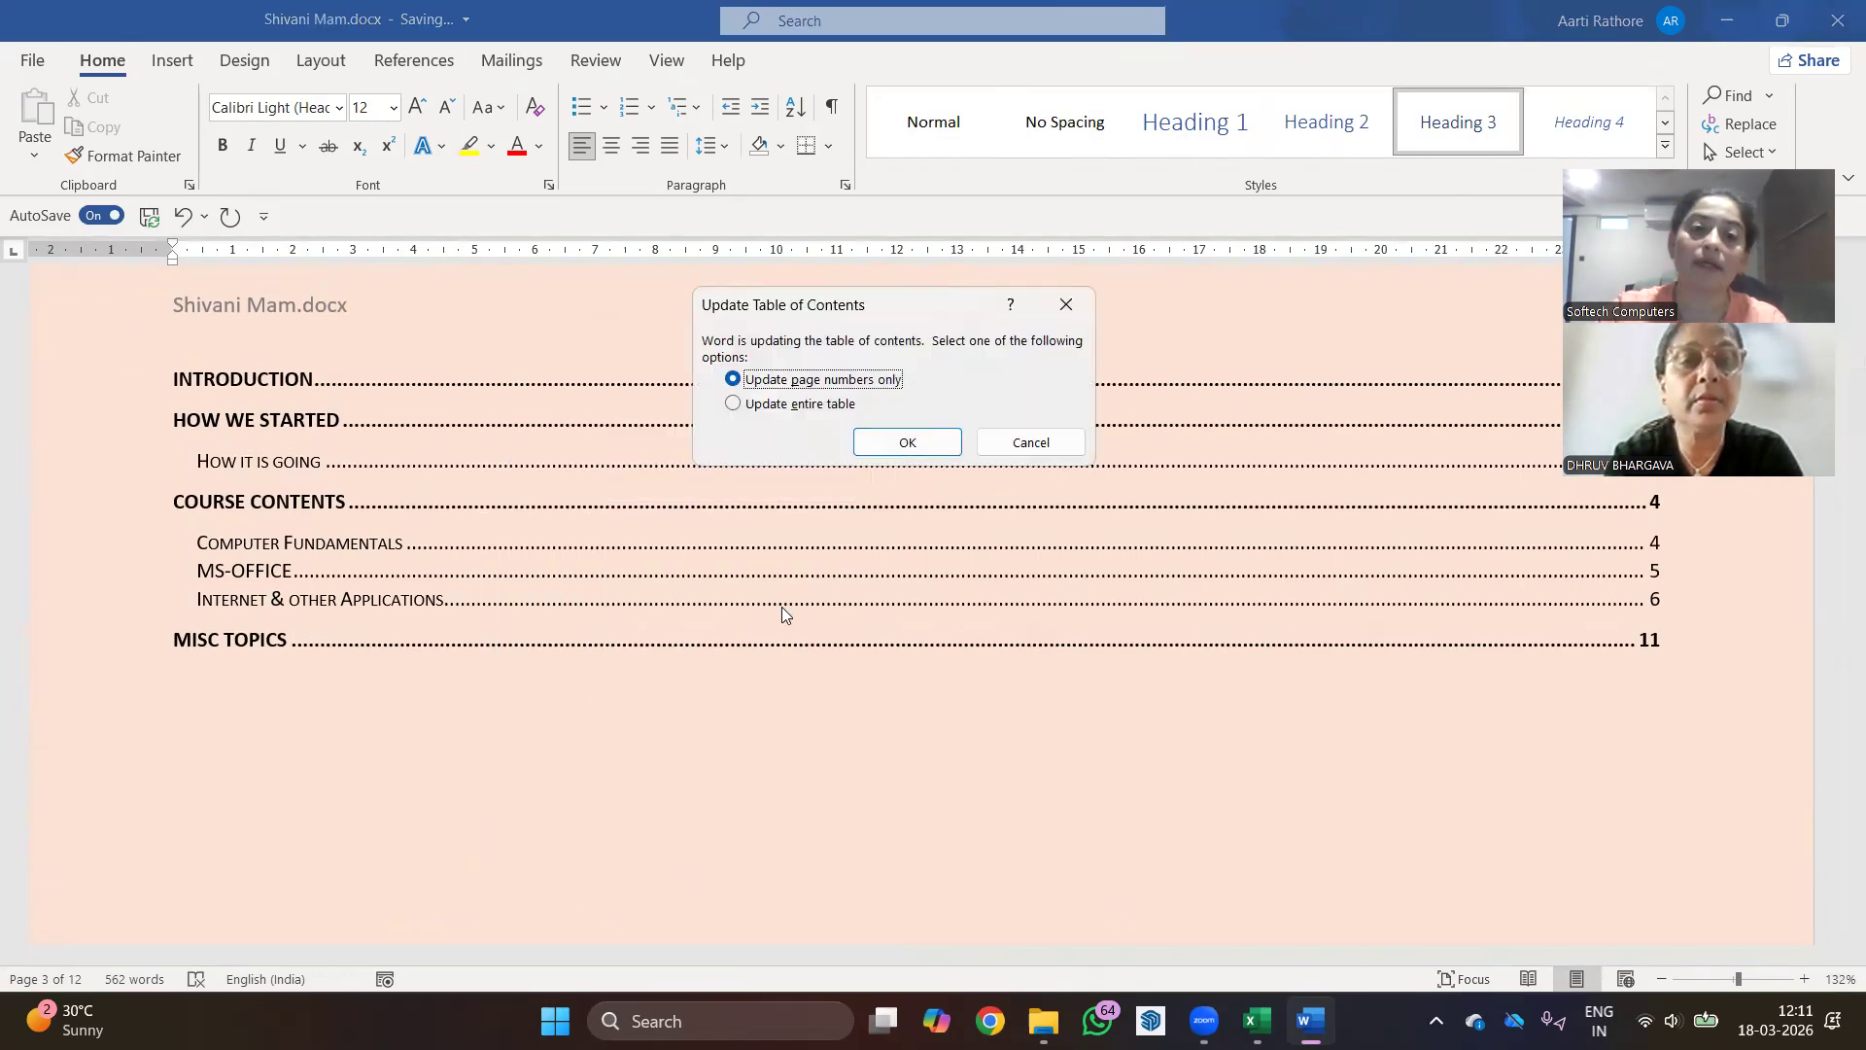
left_click(777, 406)
left_click(931, 443)
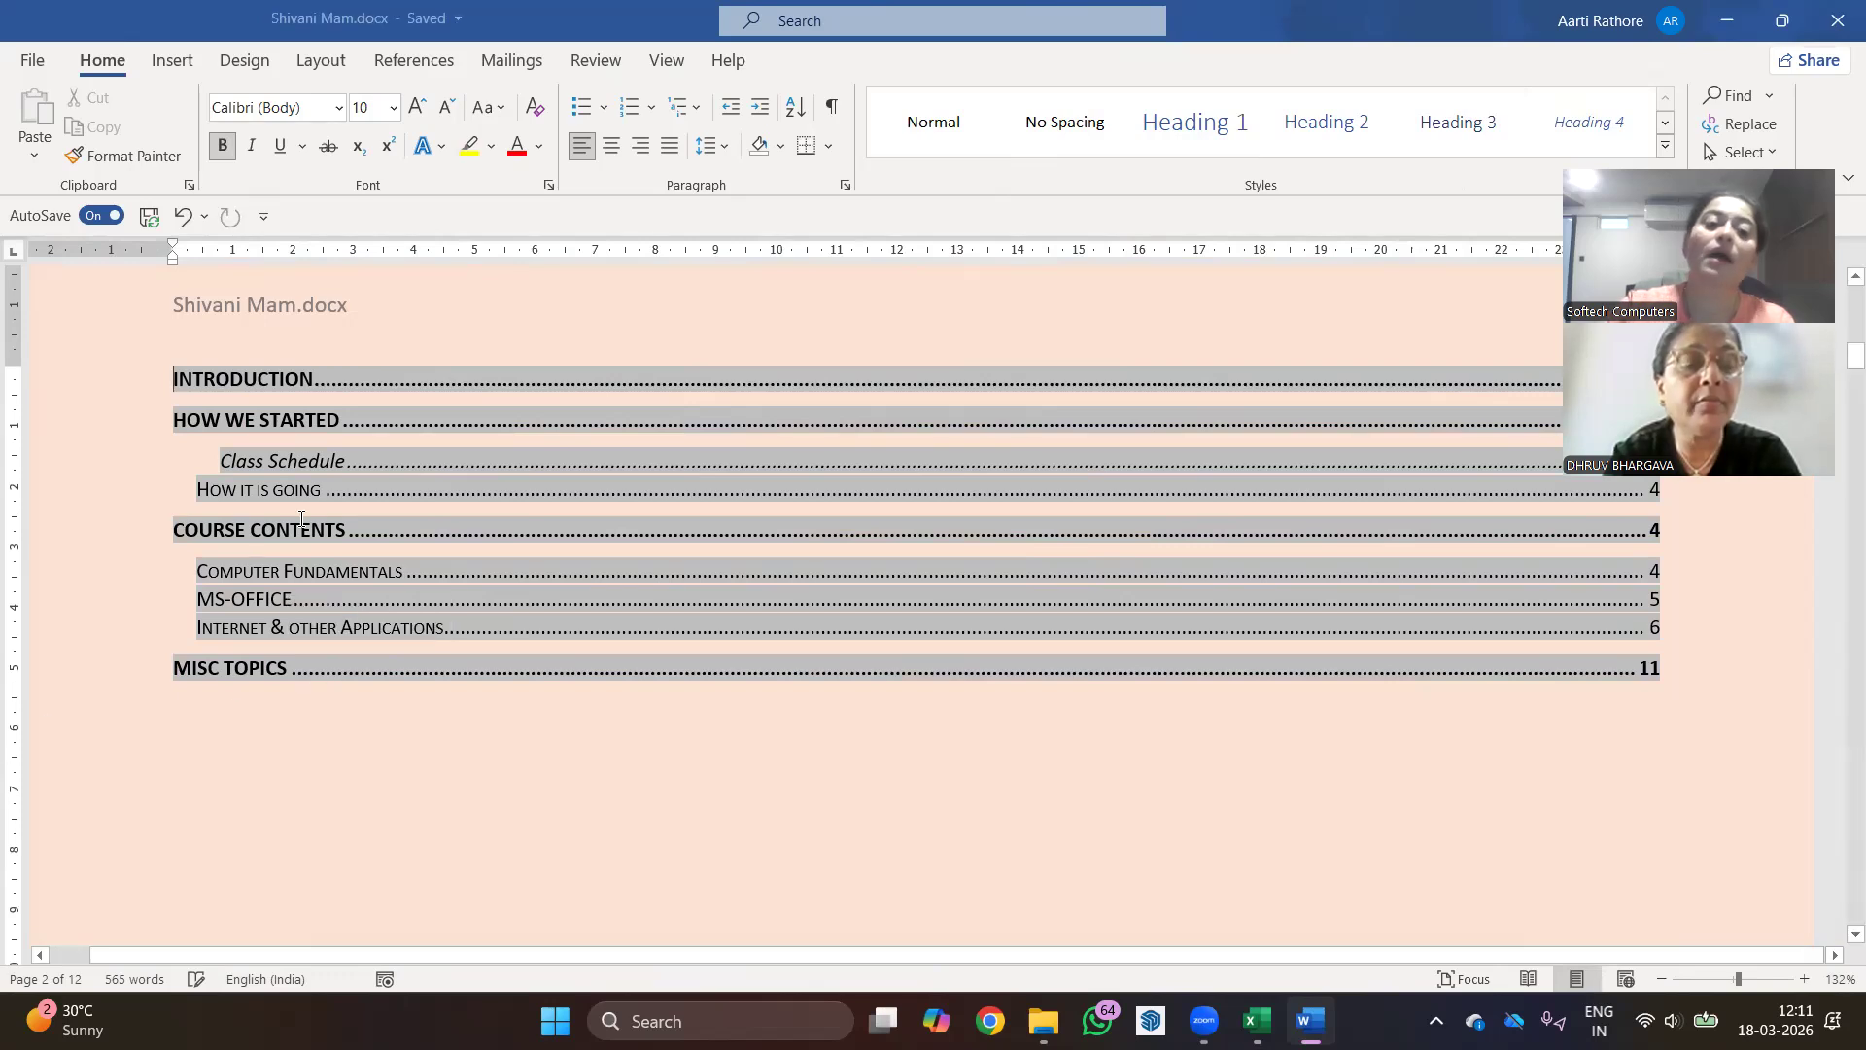
- Change the Class Schedule subheading under How we started to Heading 2, and return to the table of contents
scroll(286, 639, "down", 10)
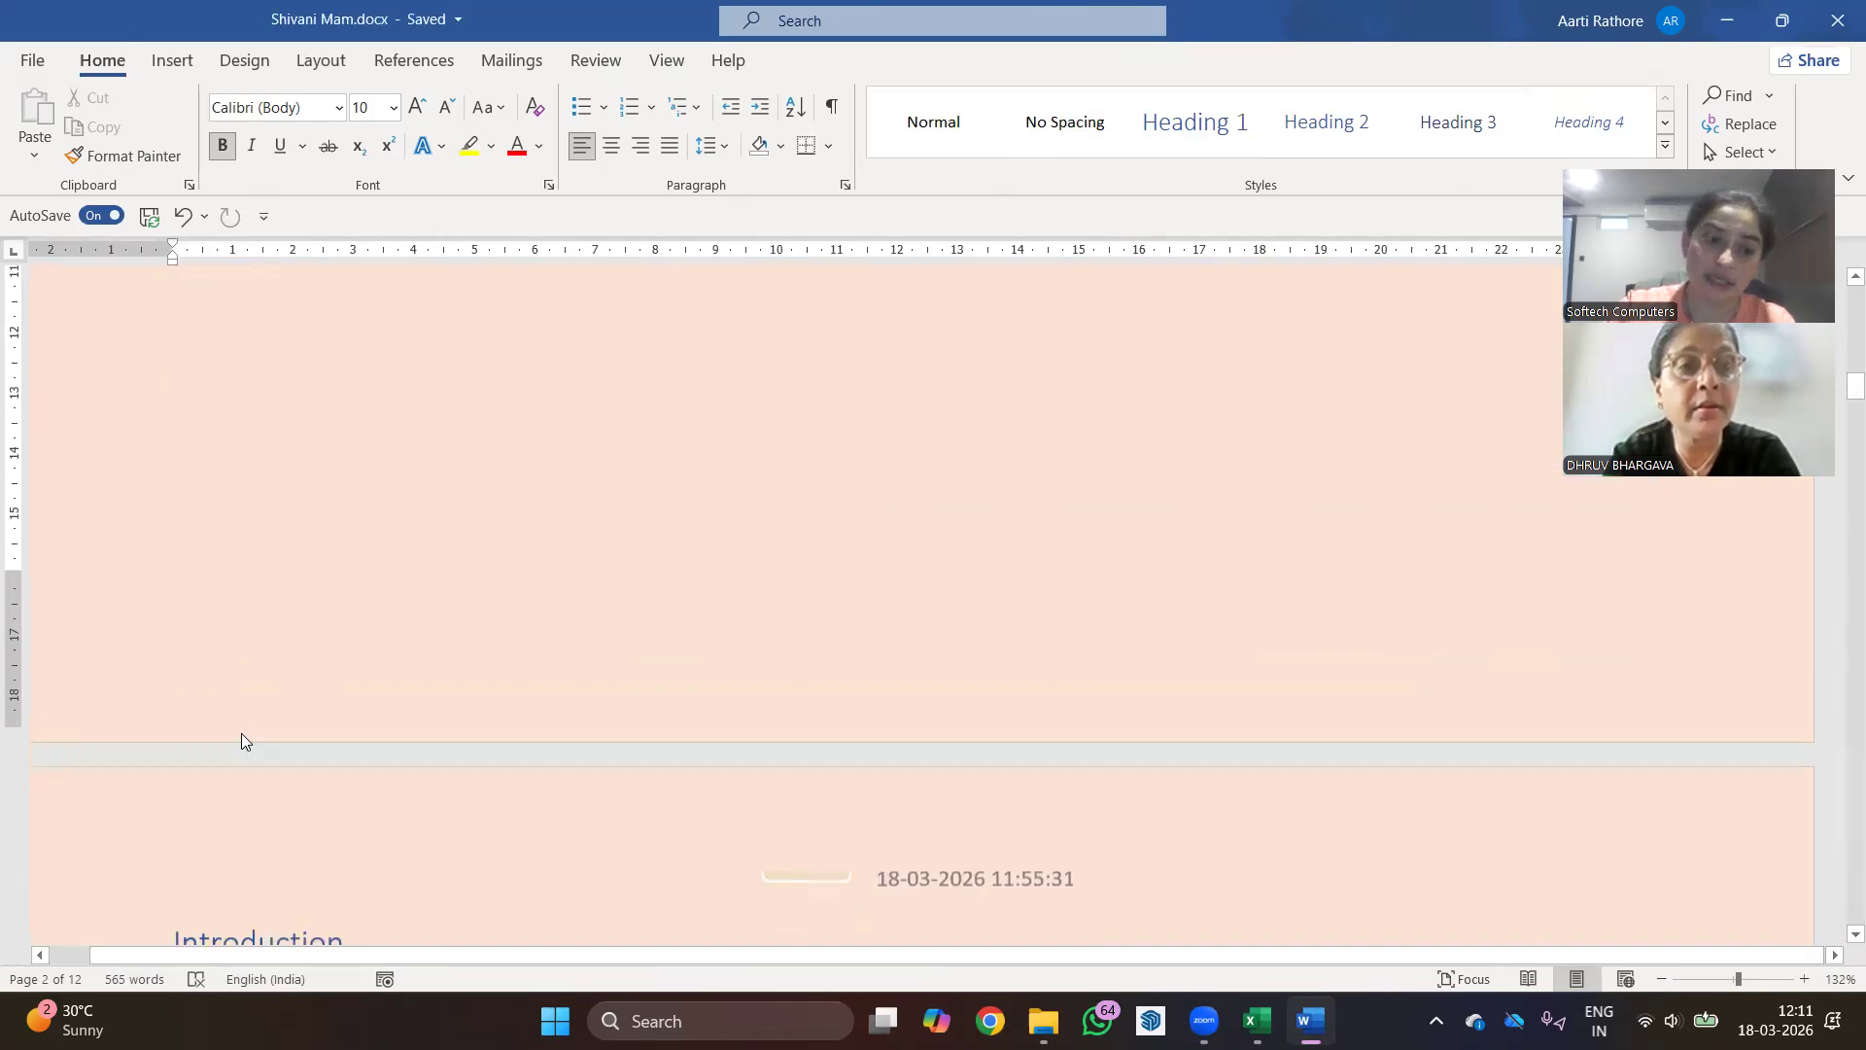
left_click(285, 642)
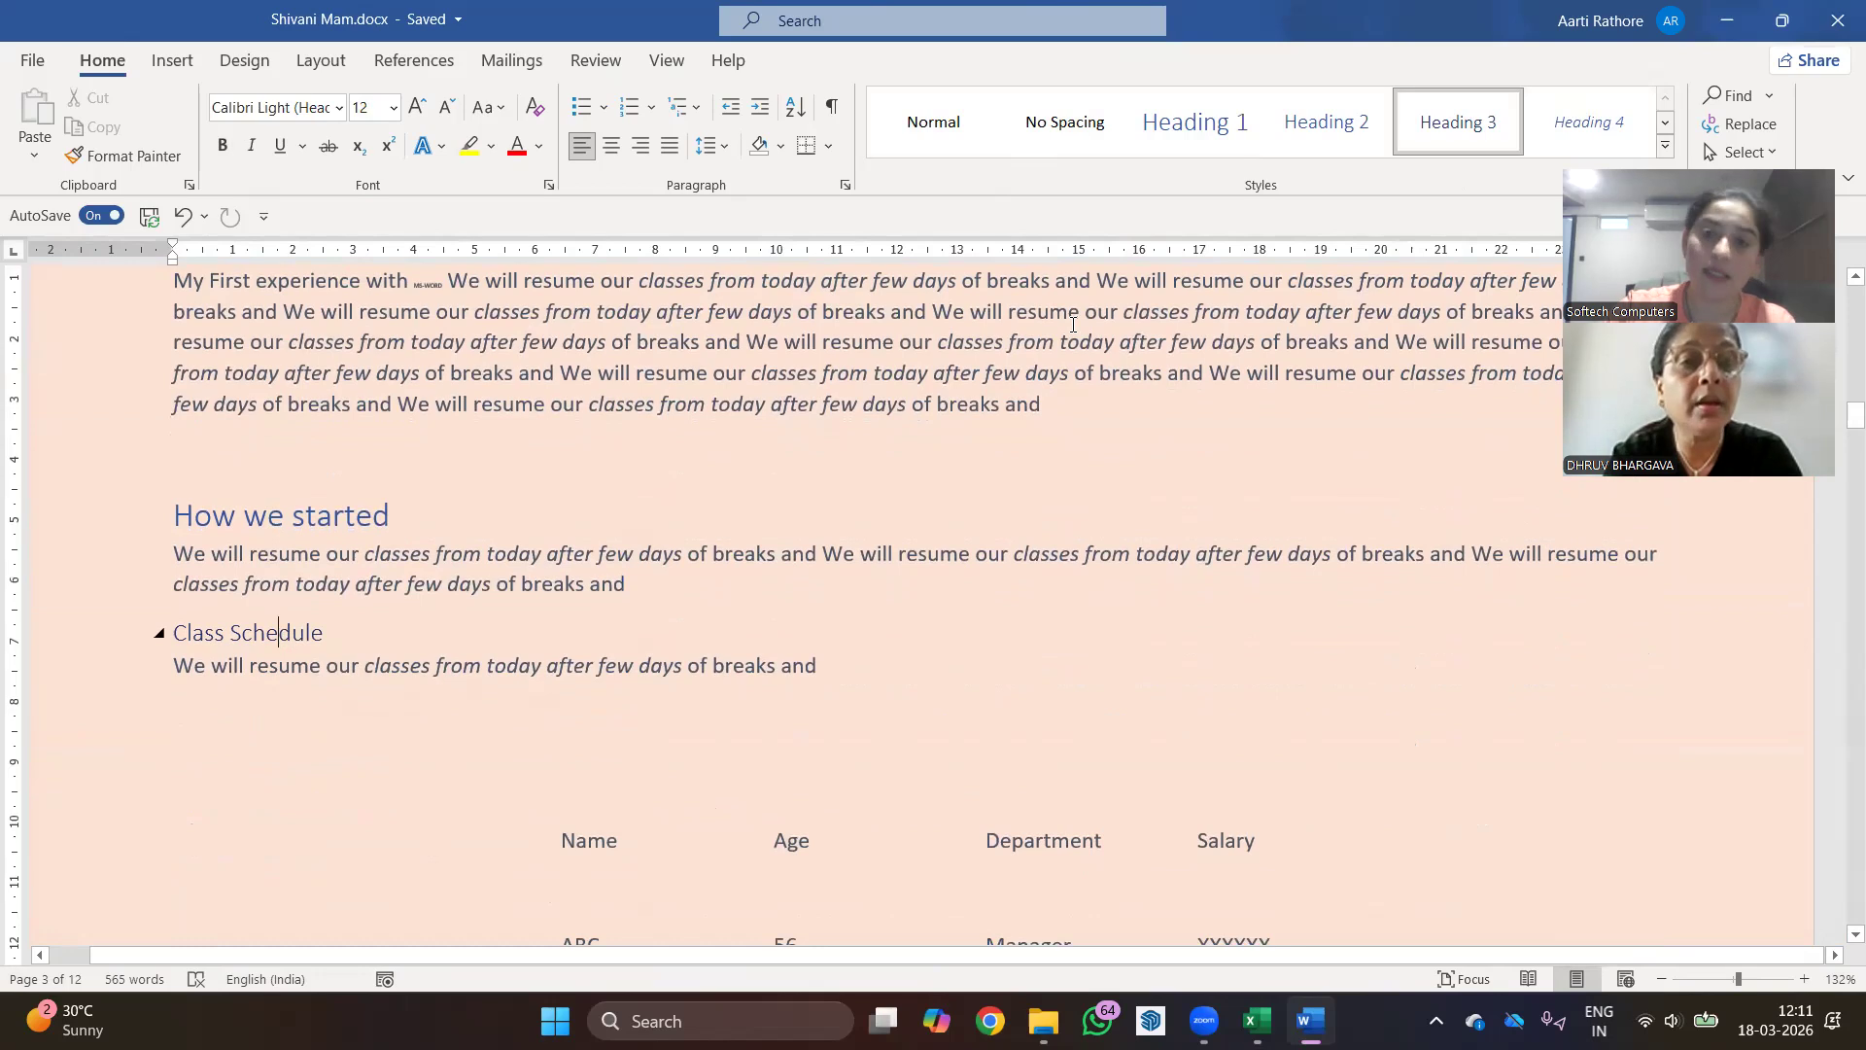
left_click(1255, 145)
scroll(275, 616, "up", 10)
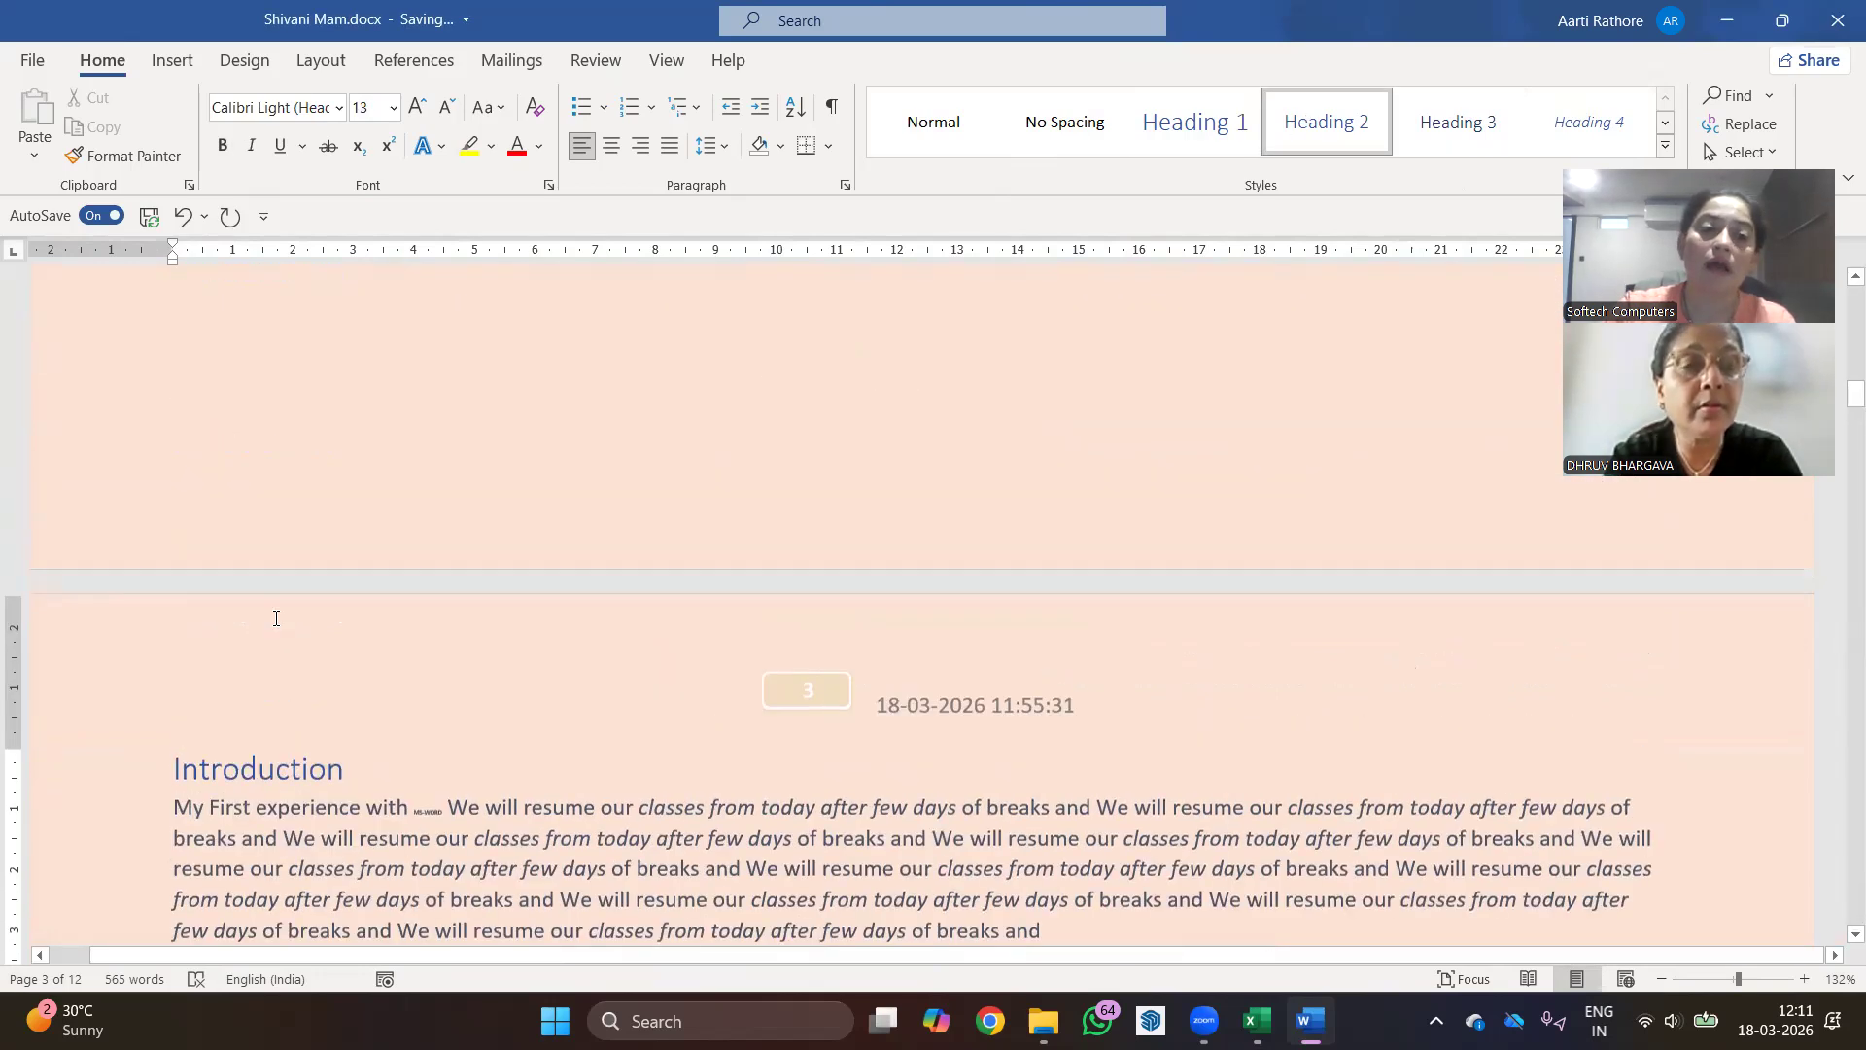
- Refresh the entire table of contents to reflect the new heading level of Class Schedule
left_click(256, 583)
right_click(256, 583)
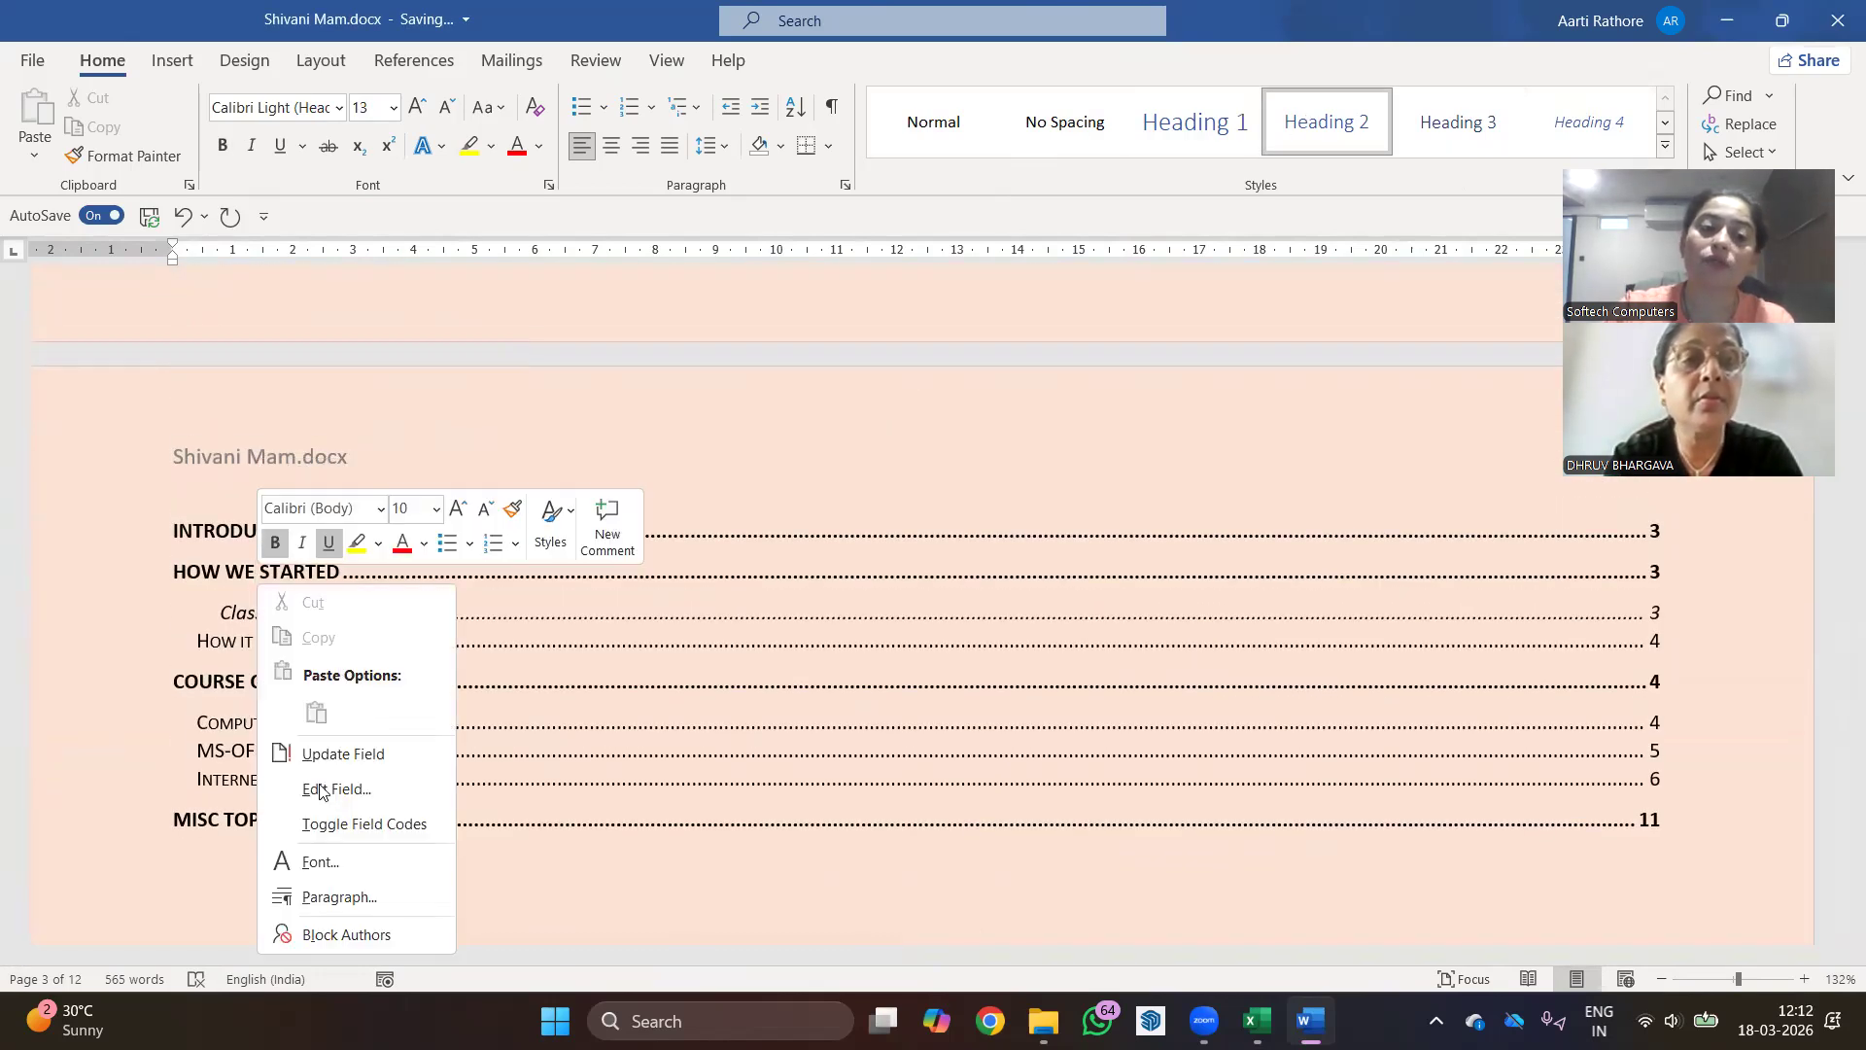
left_click(325, 750)
left_click(847, 406)
left_click(875, 442)
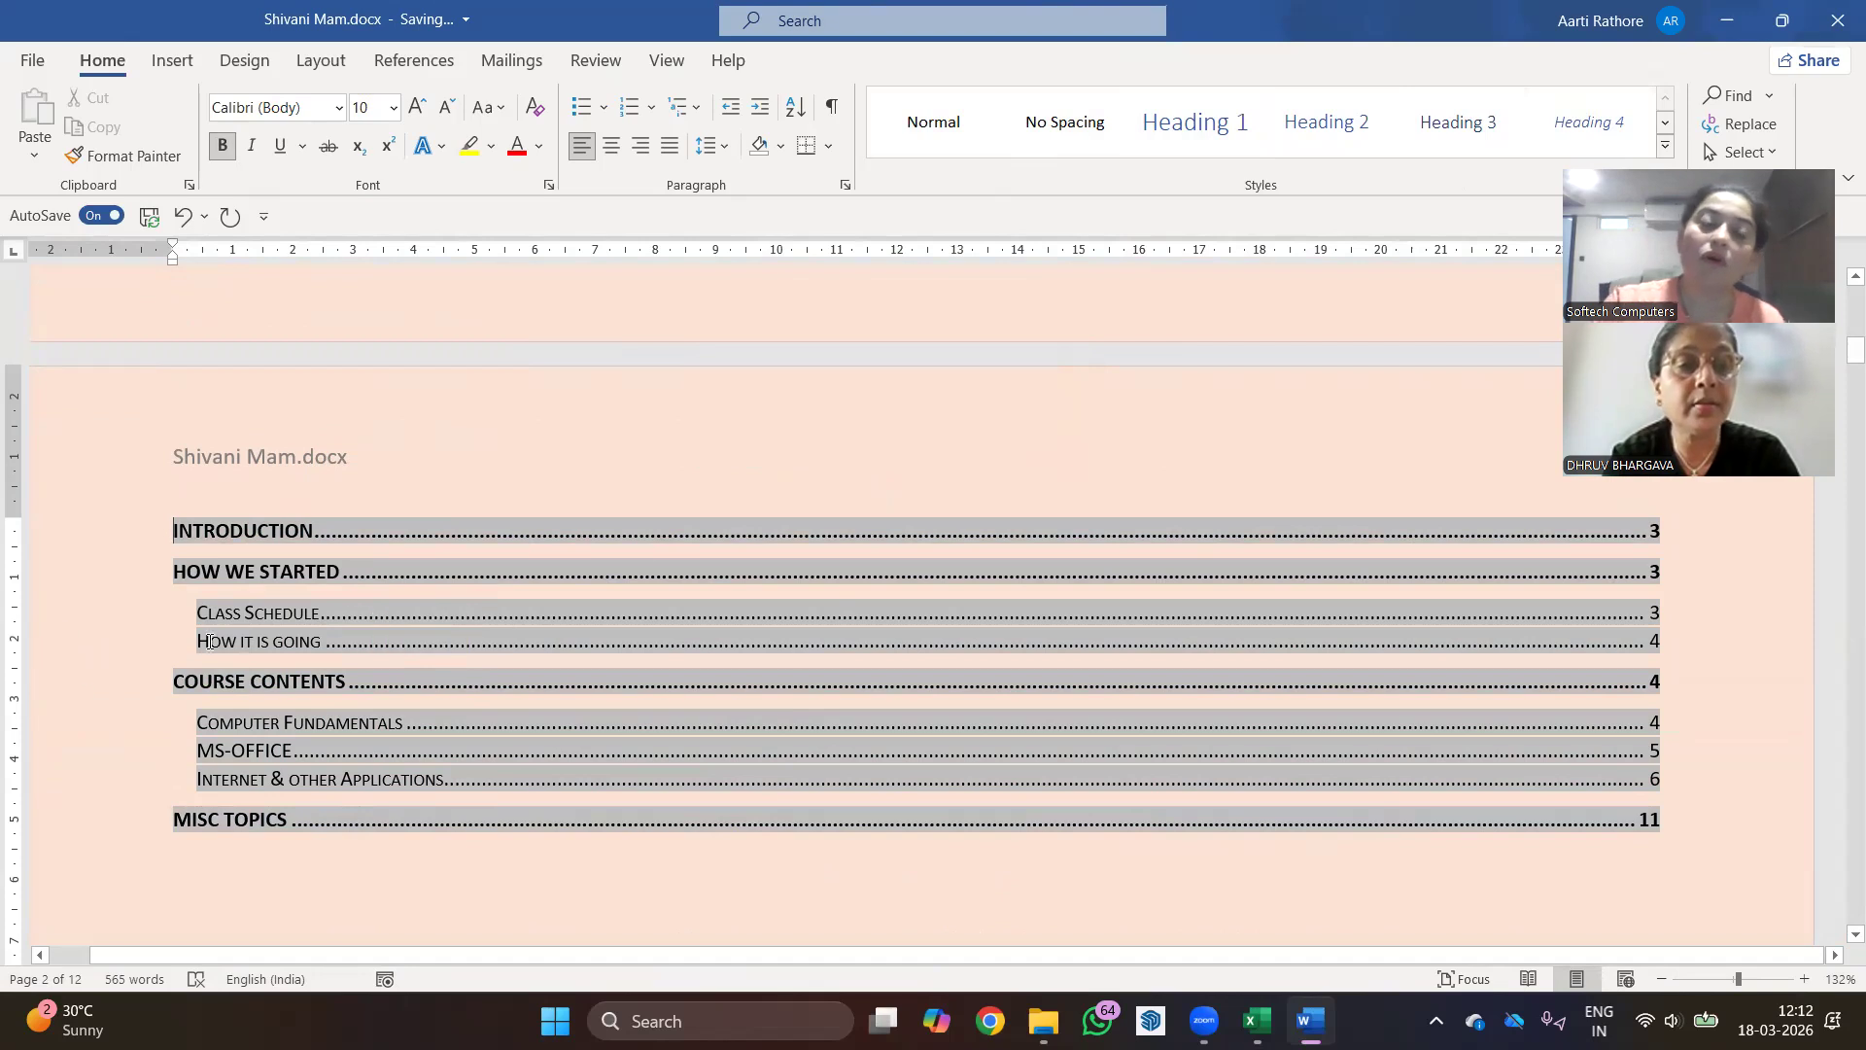
- Examine the custom table of contents settings for format, tab leader and shown levels, and close them without changes
scroll(242, 696, "down", 2)
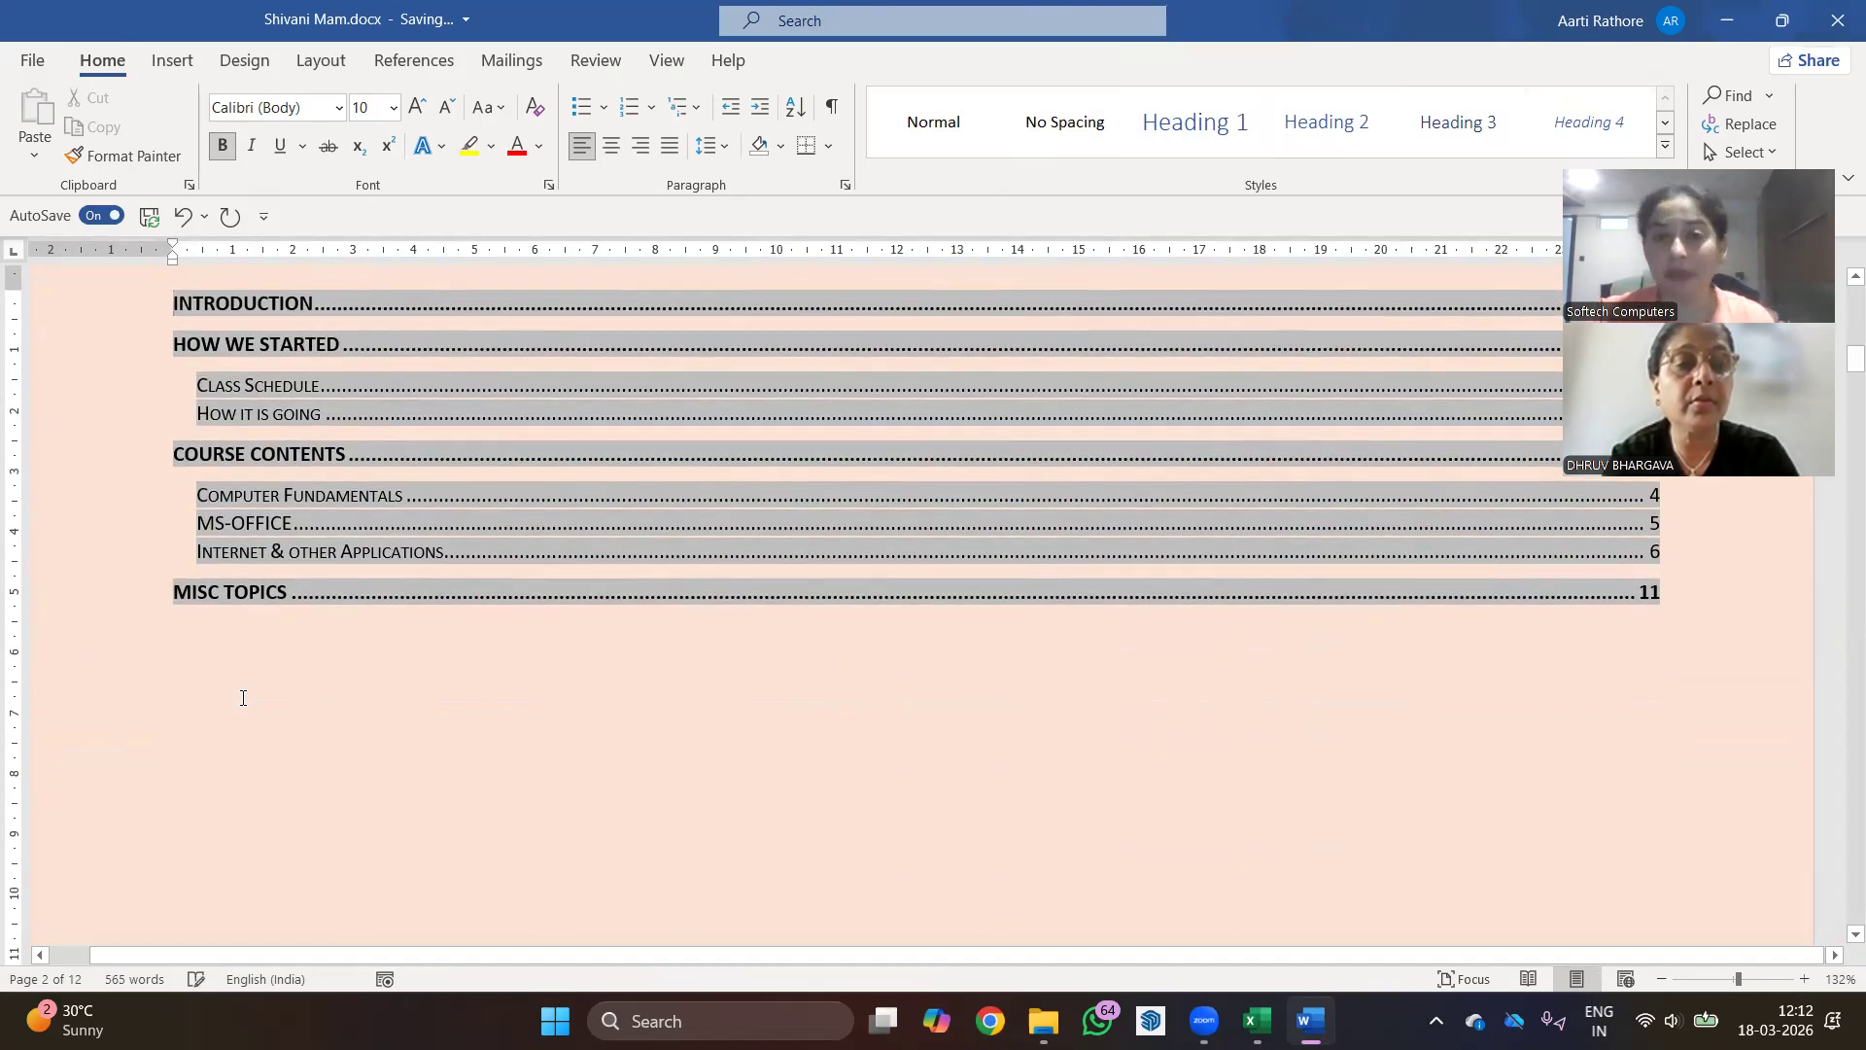
left_click(414, 60)
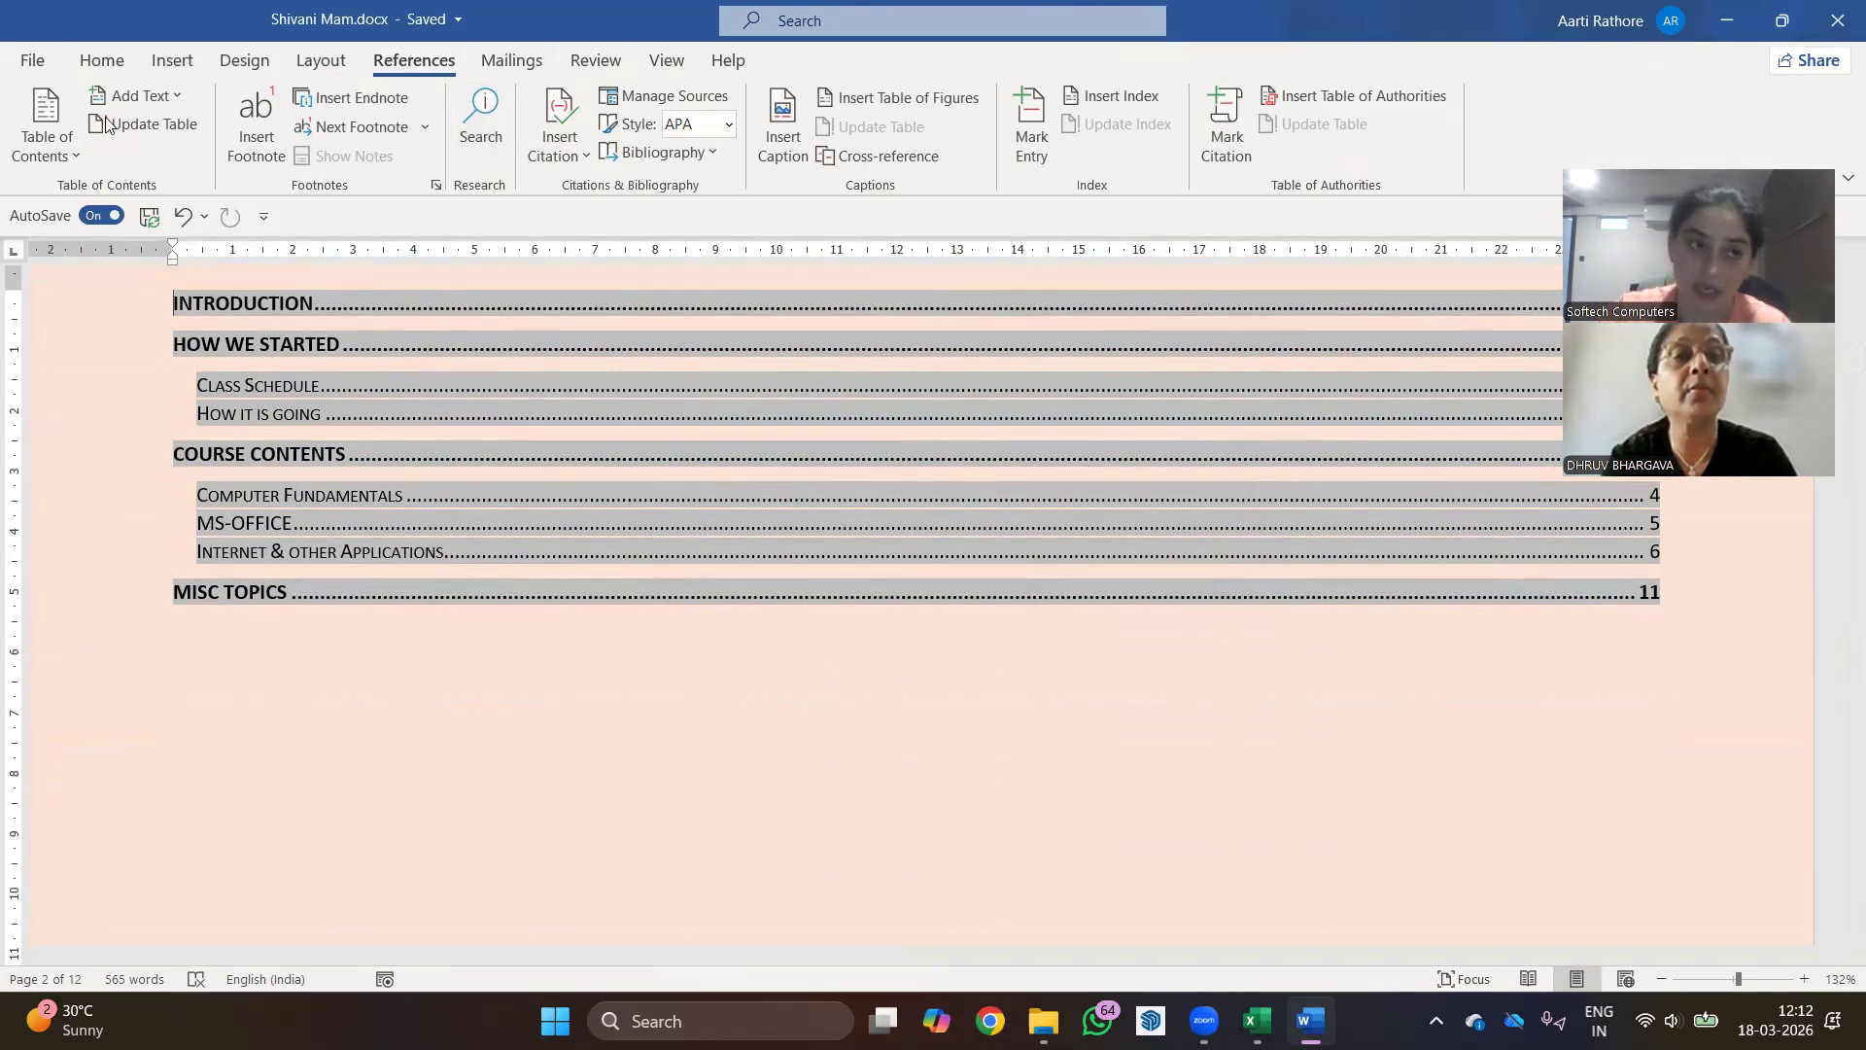
left_click(74, 146)
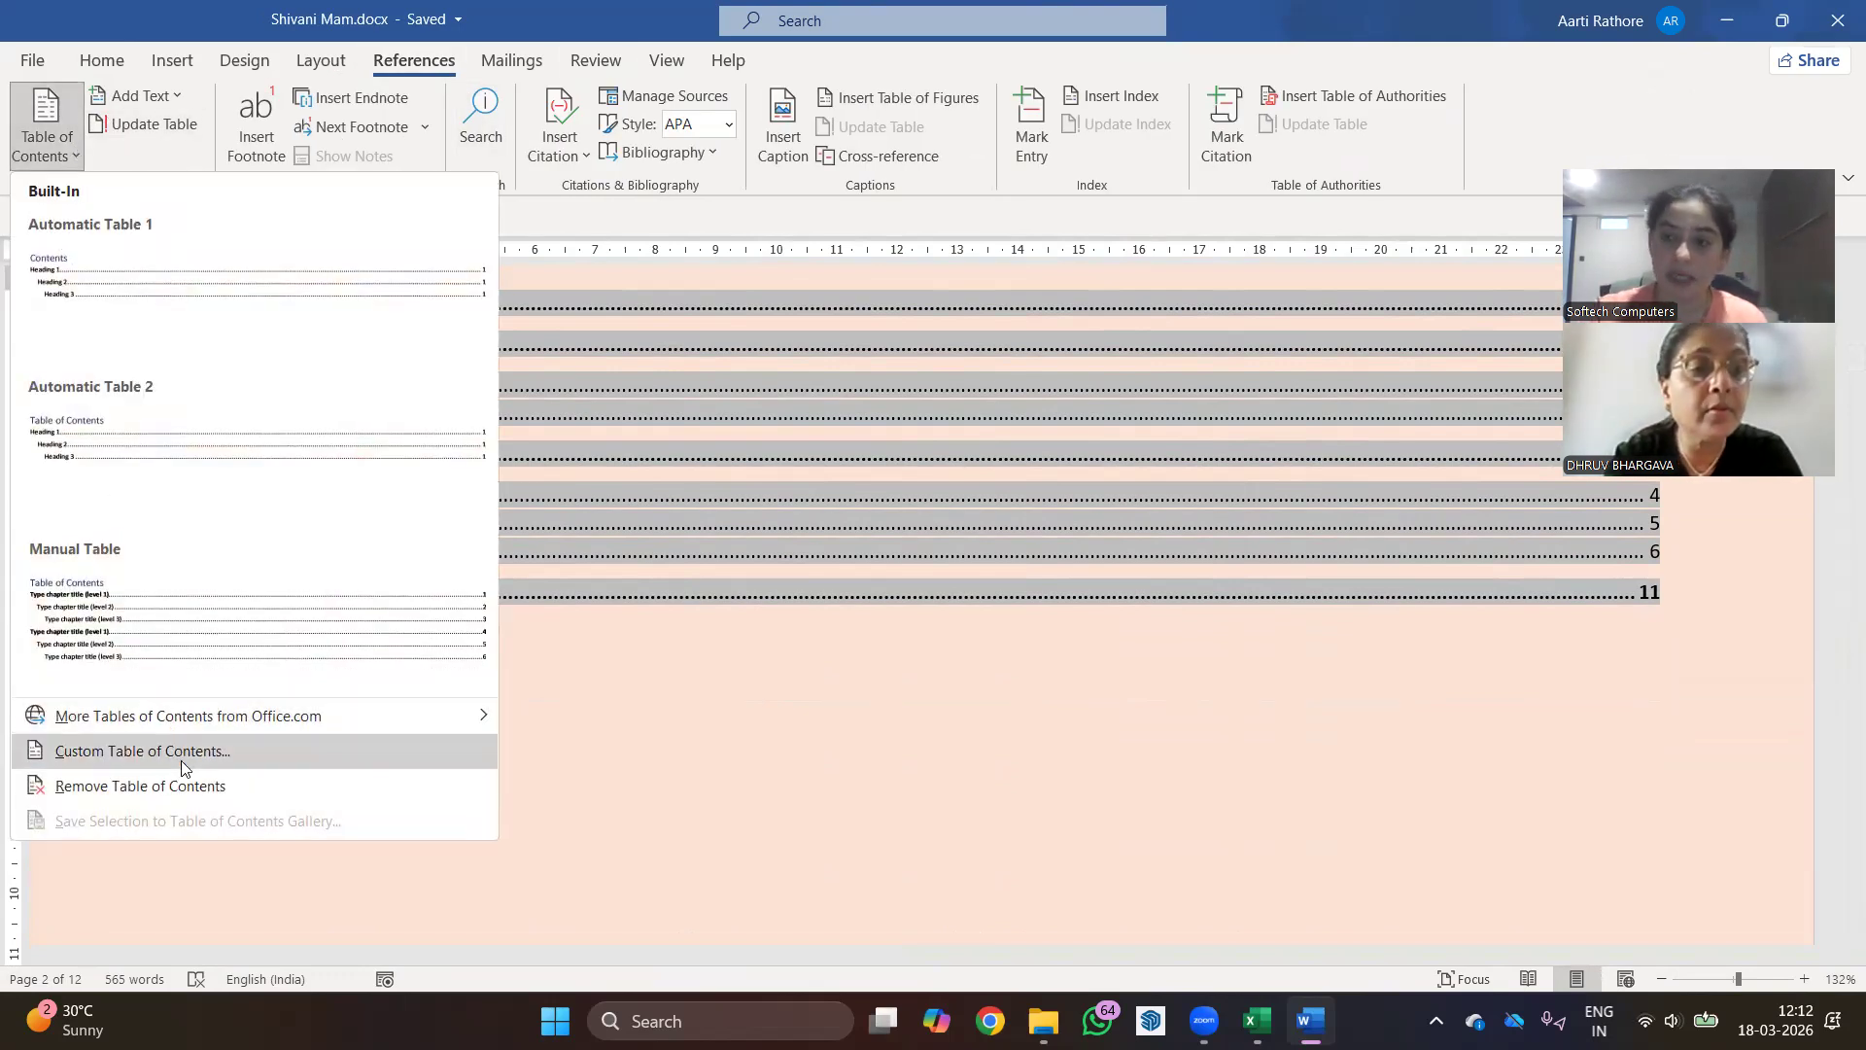
left_click(143, 751)
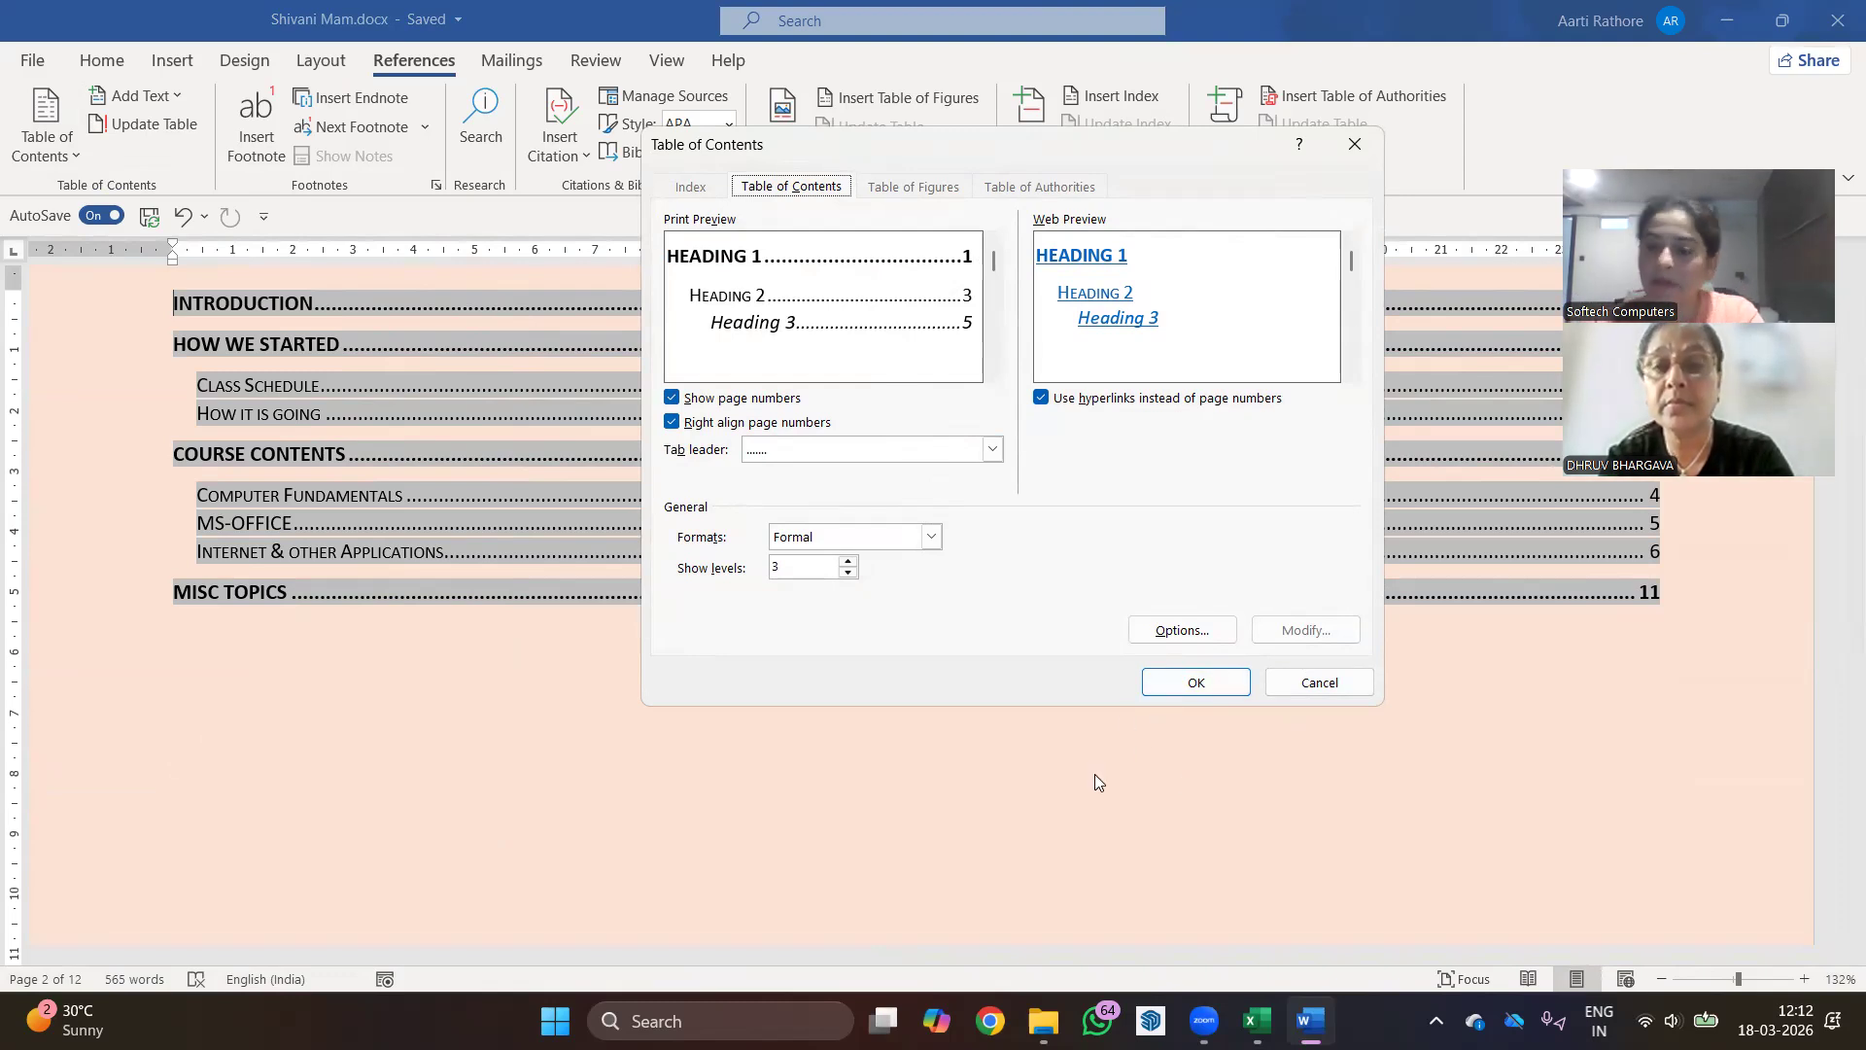
left_click(1321, 682)
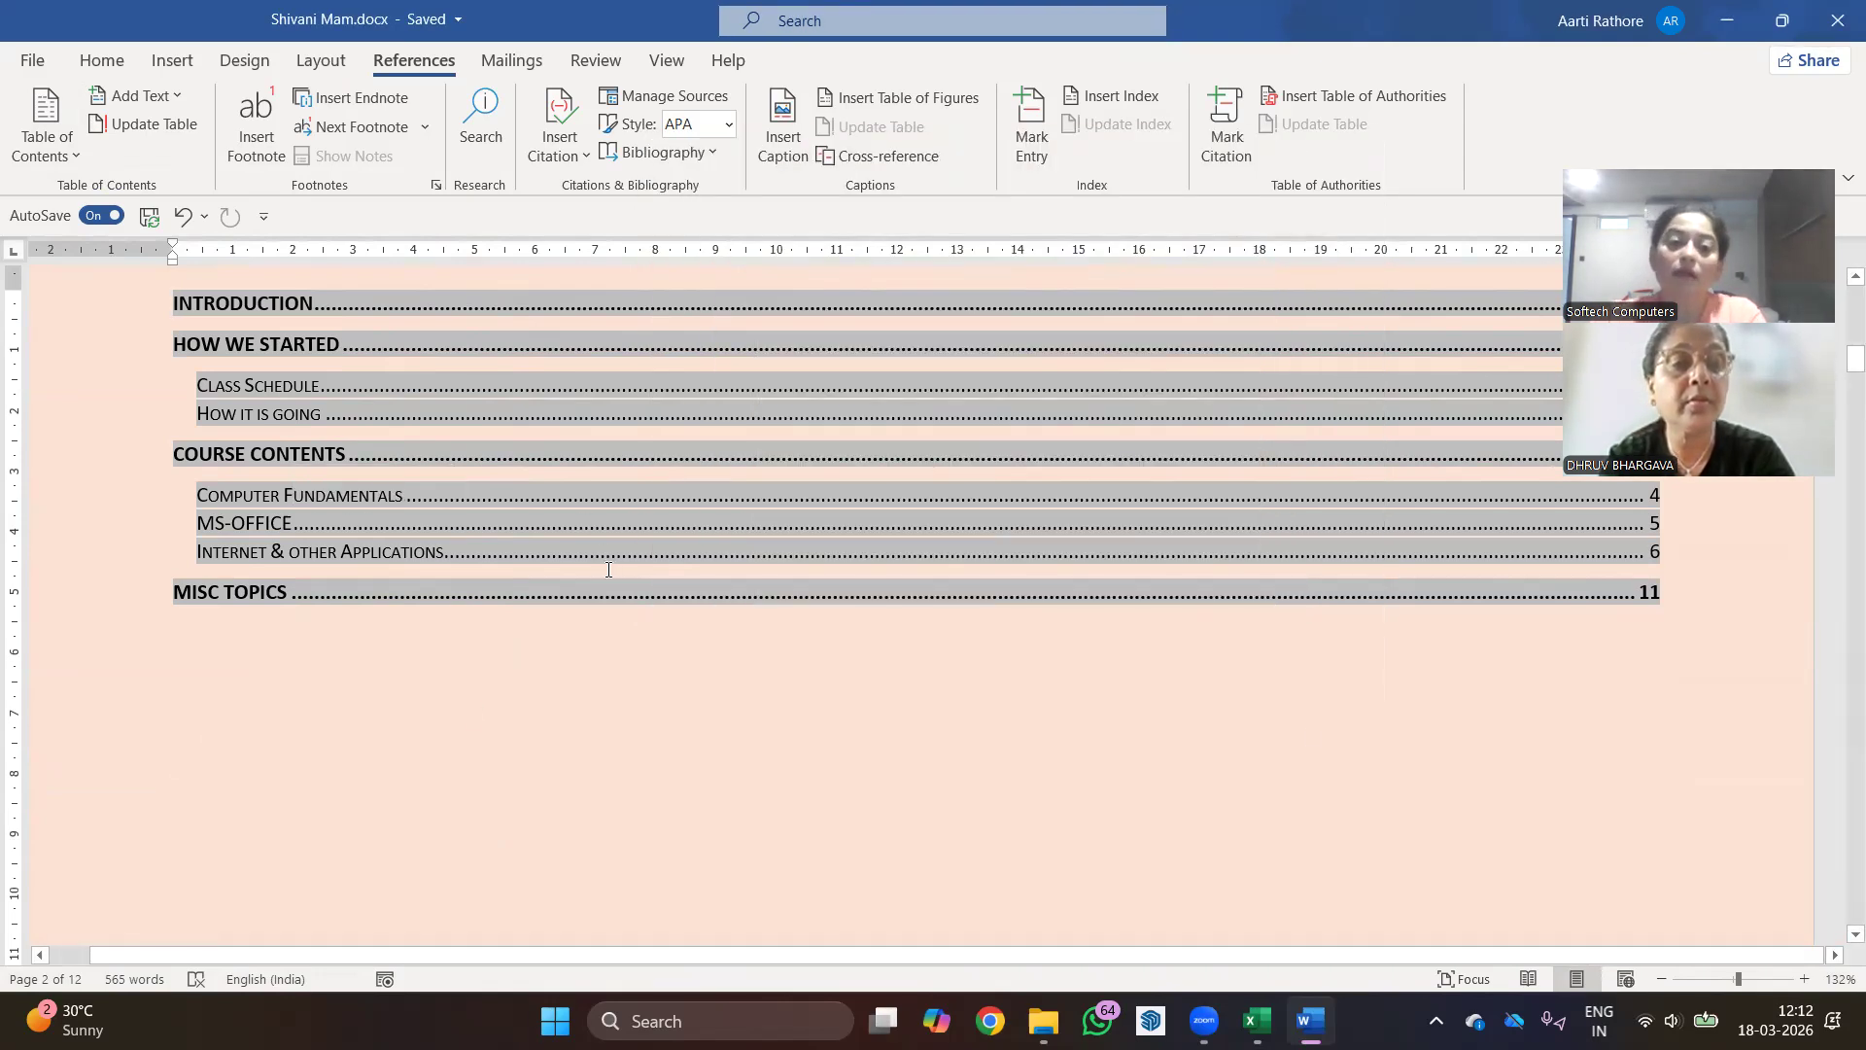
- Complete the footnote for "breaks" in the Introduction's first line as "A short gap taken from class due to some previous commitments"
scroll(608, 570, "down", 10)
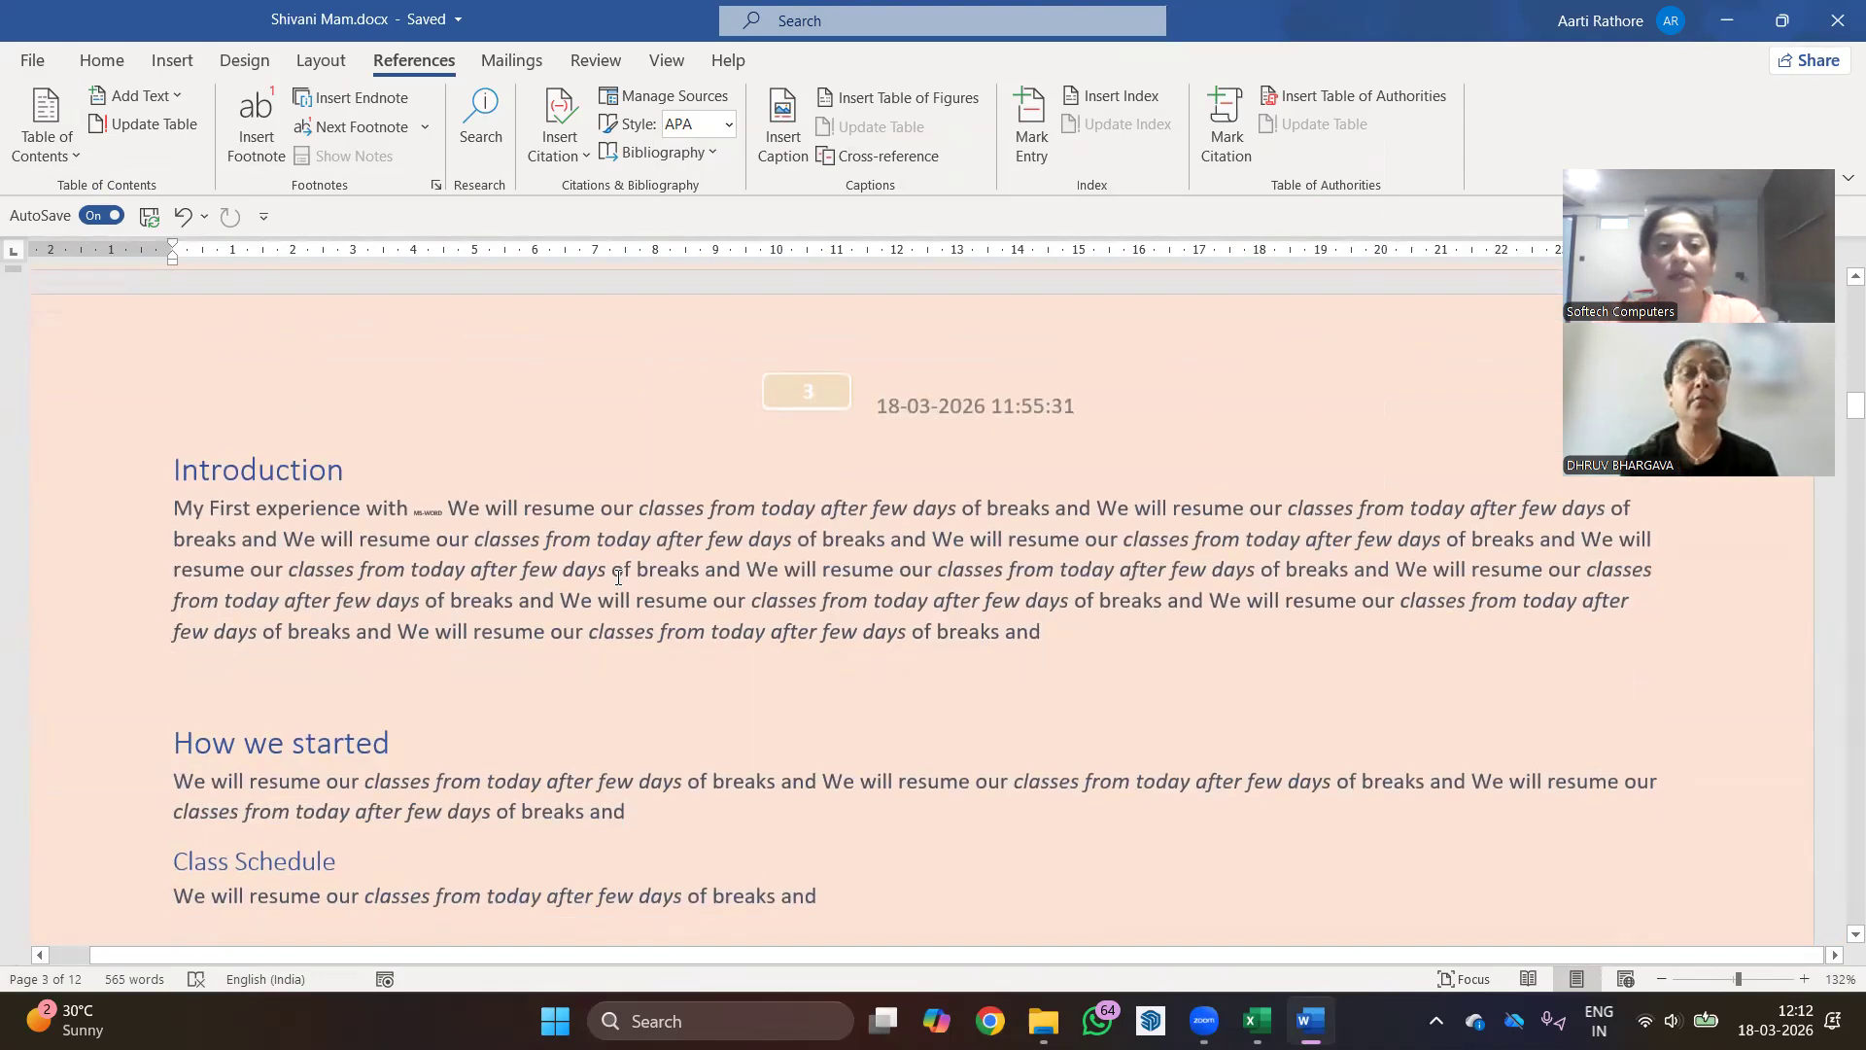
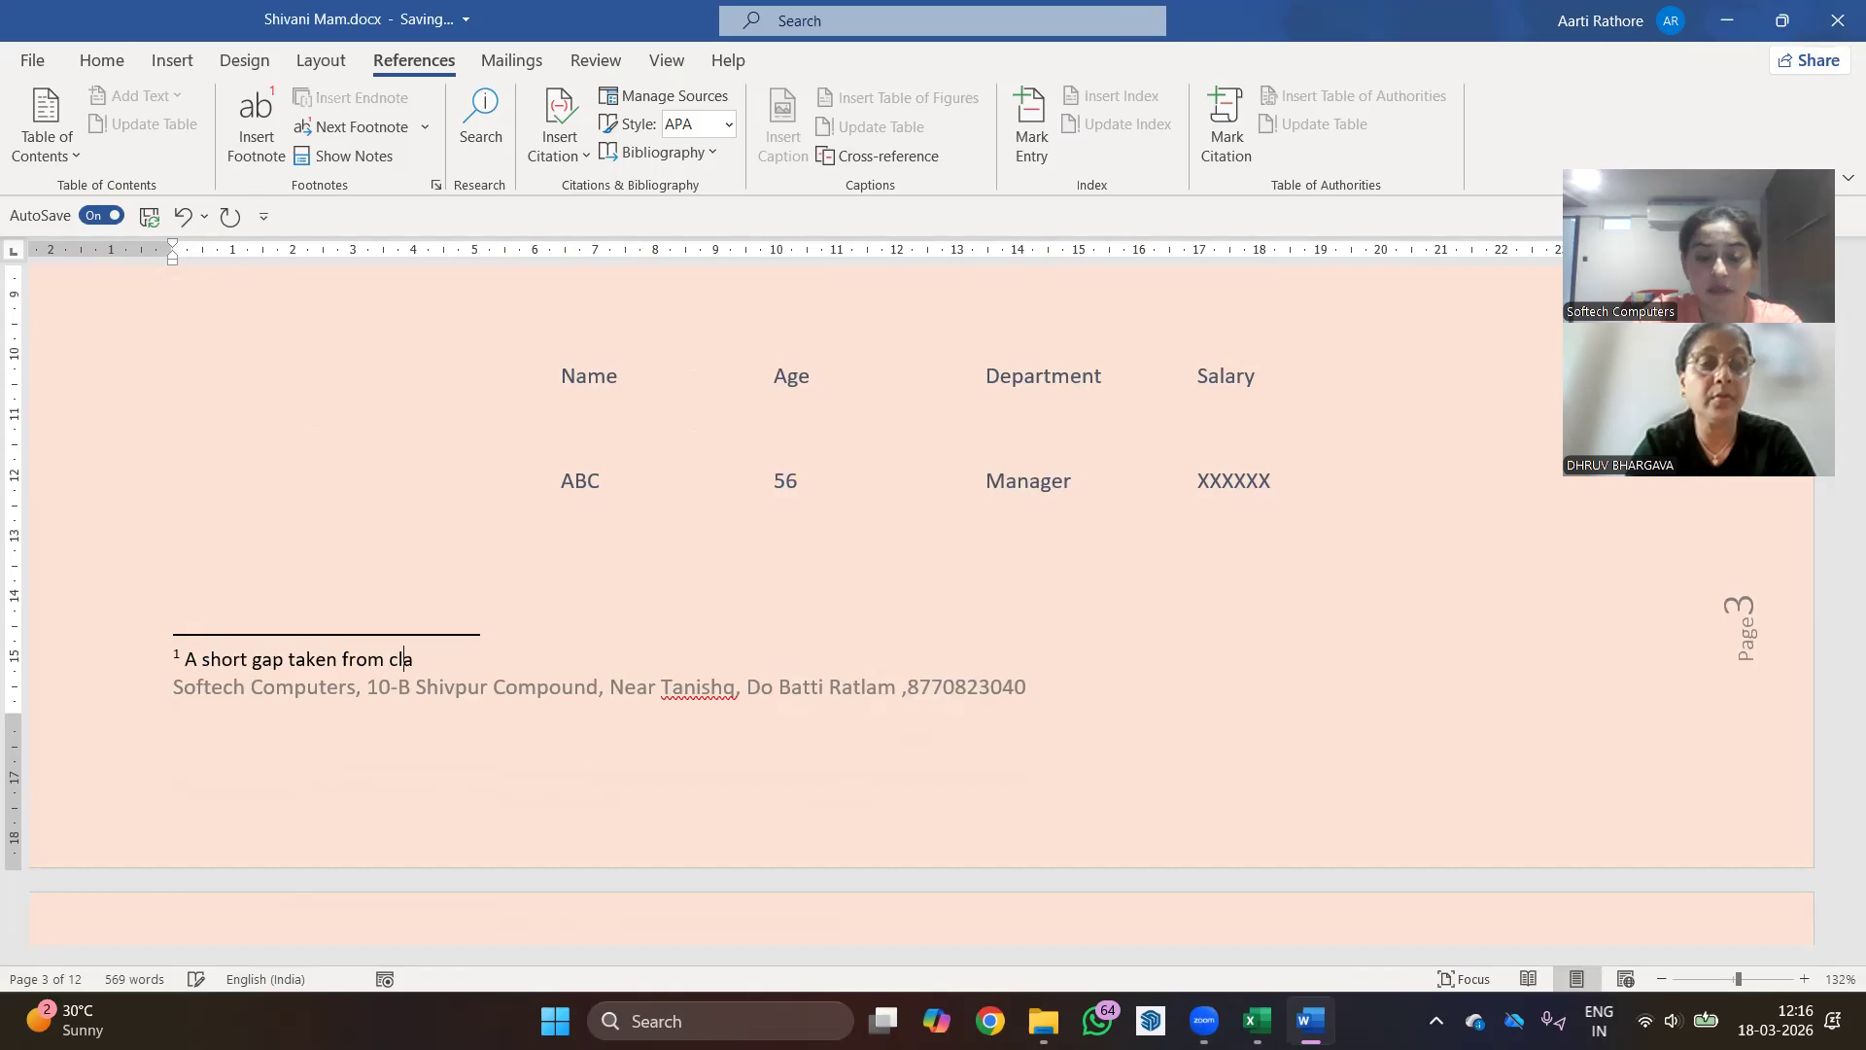
type("o s")
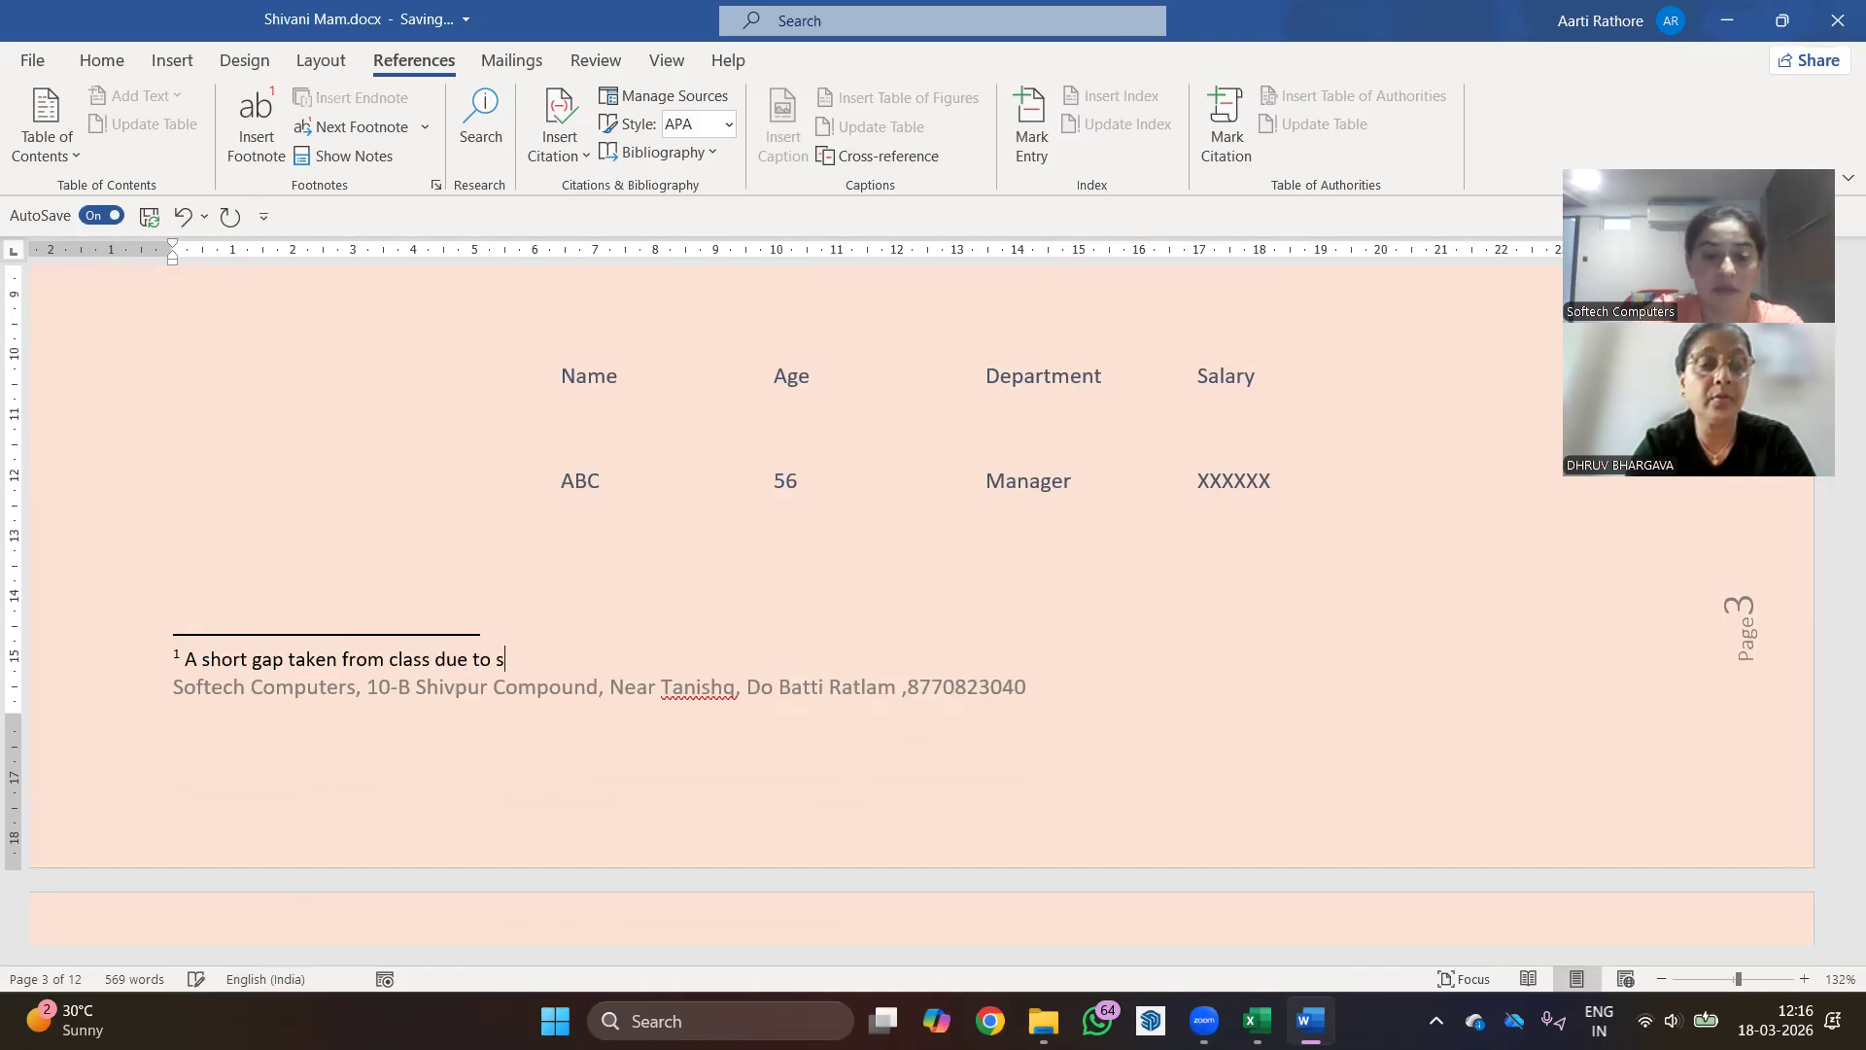
type("ome pre")
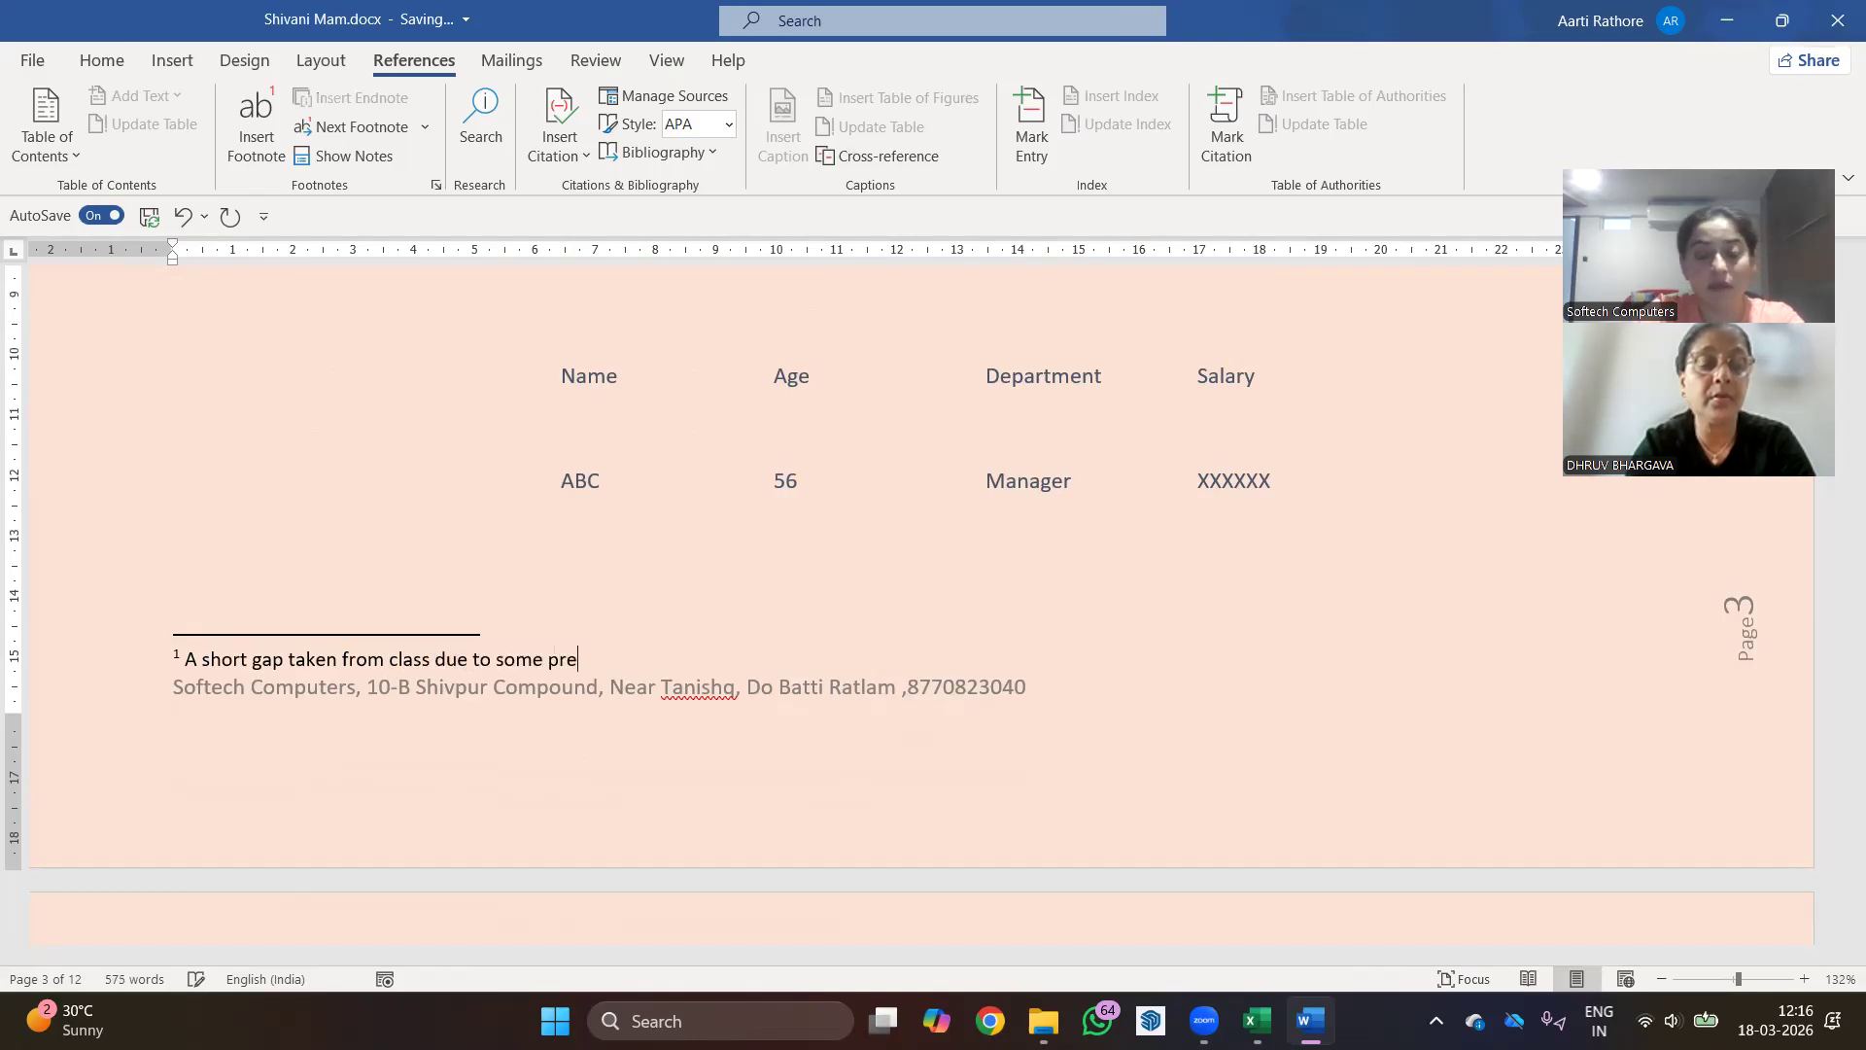
type("viou")
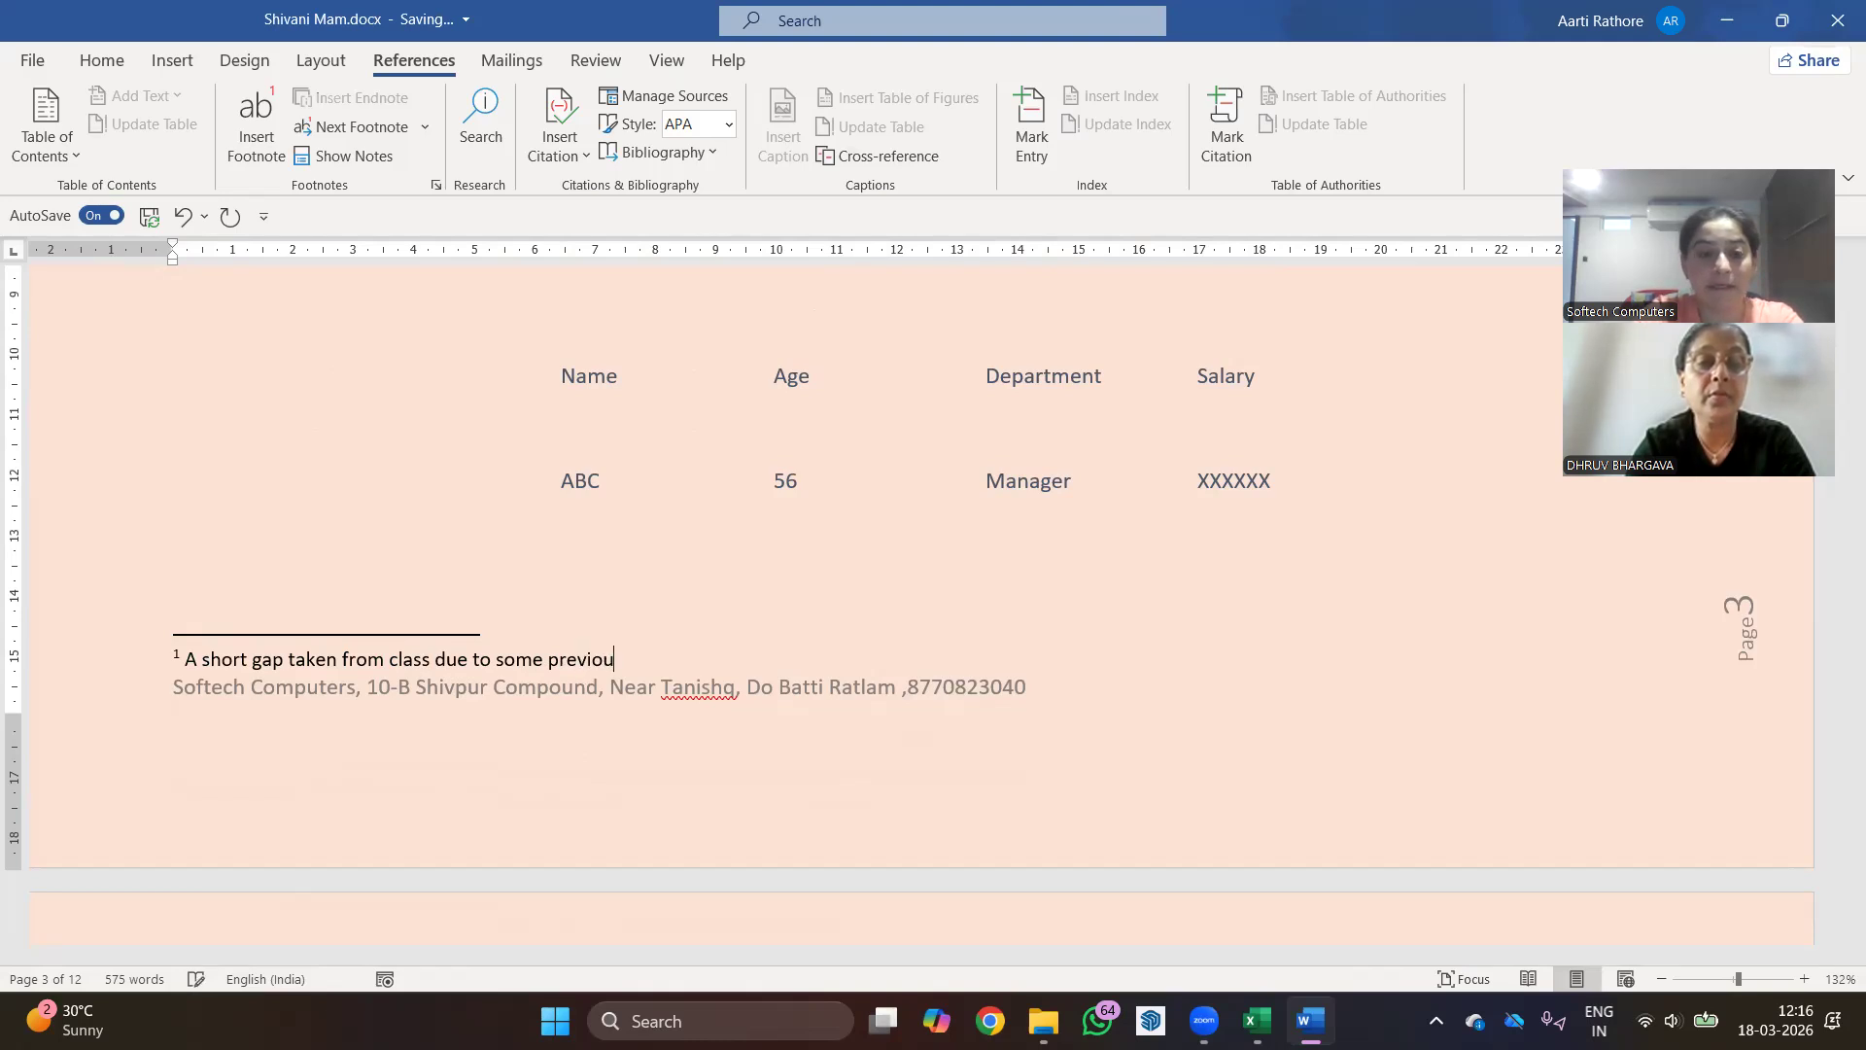
type("s commitments")
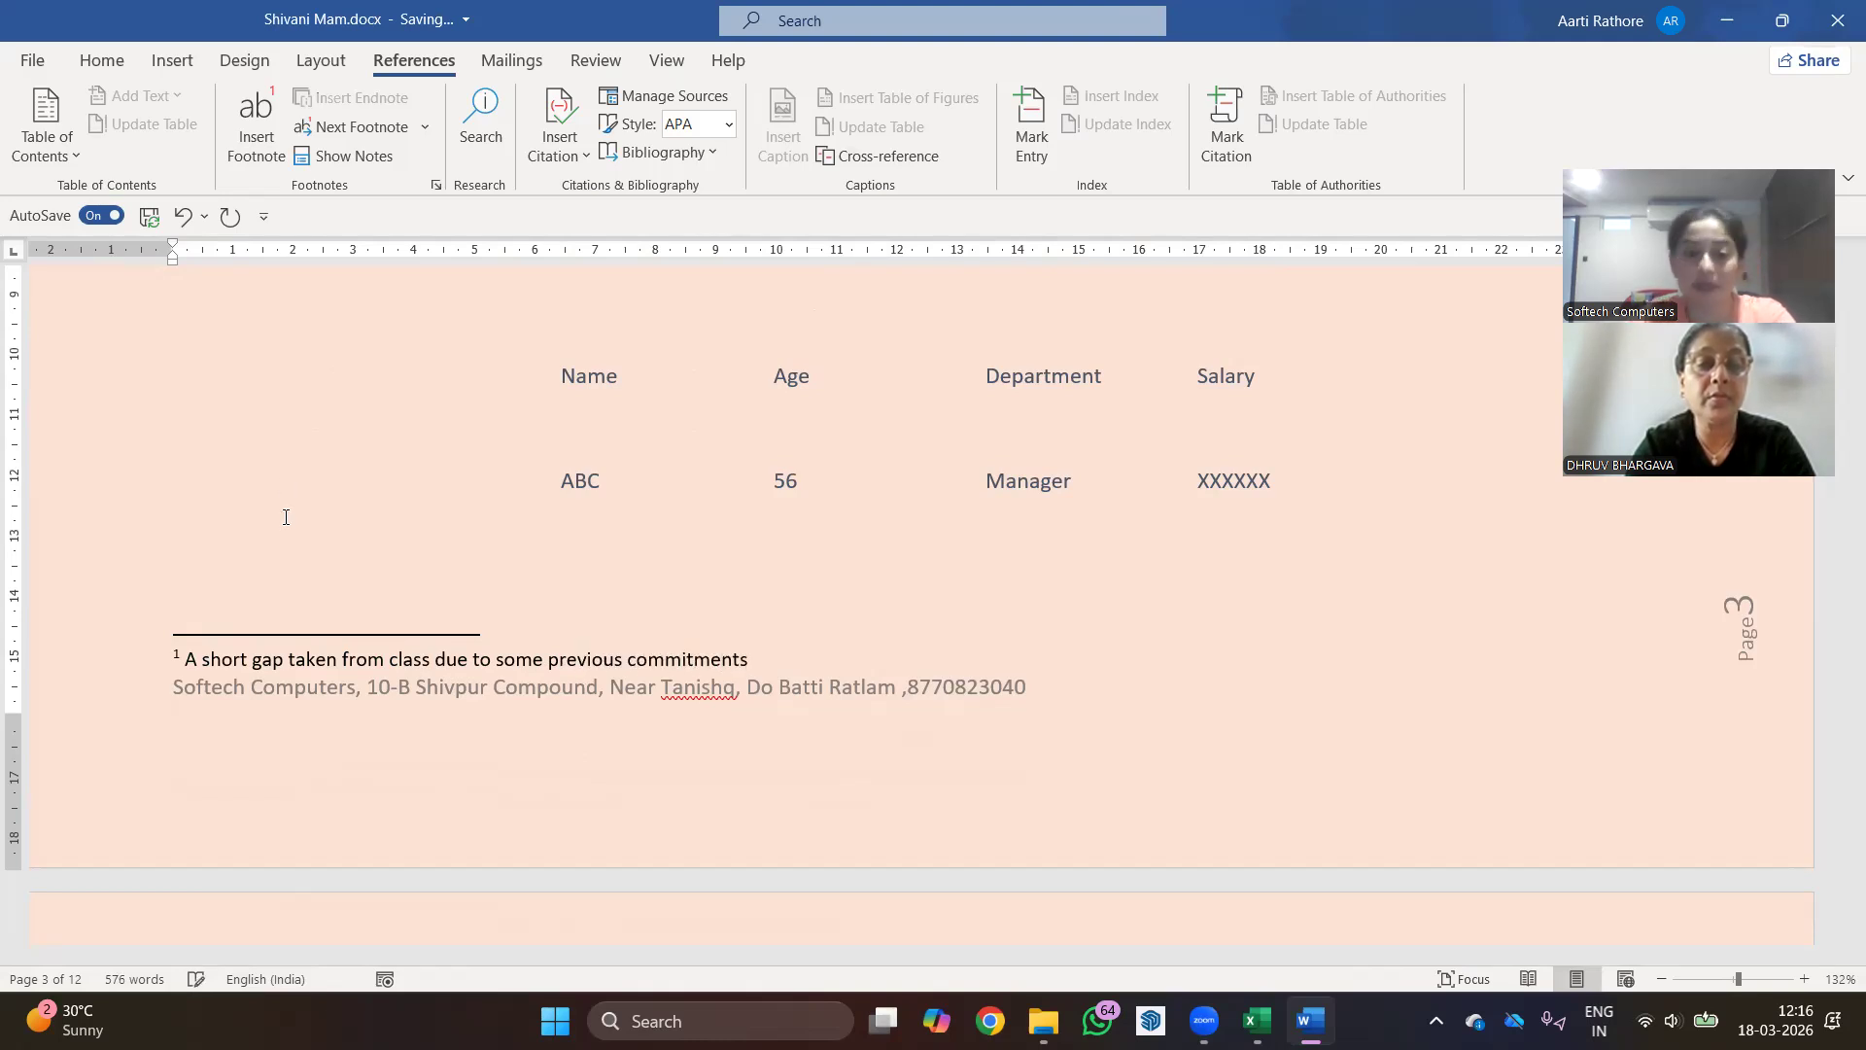
- Insert a footnote on the Class Schedule heading reading "Timings on which class will be conducted daily"
scroll(286, 516, "up", 6)
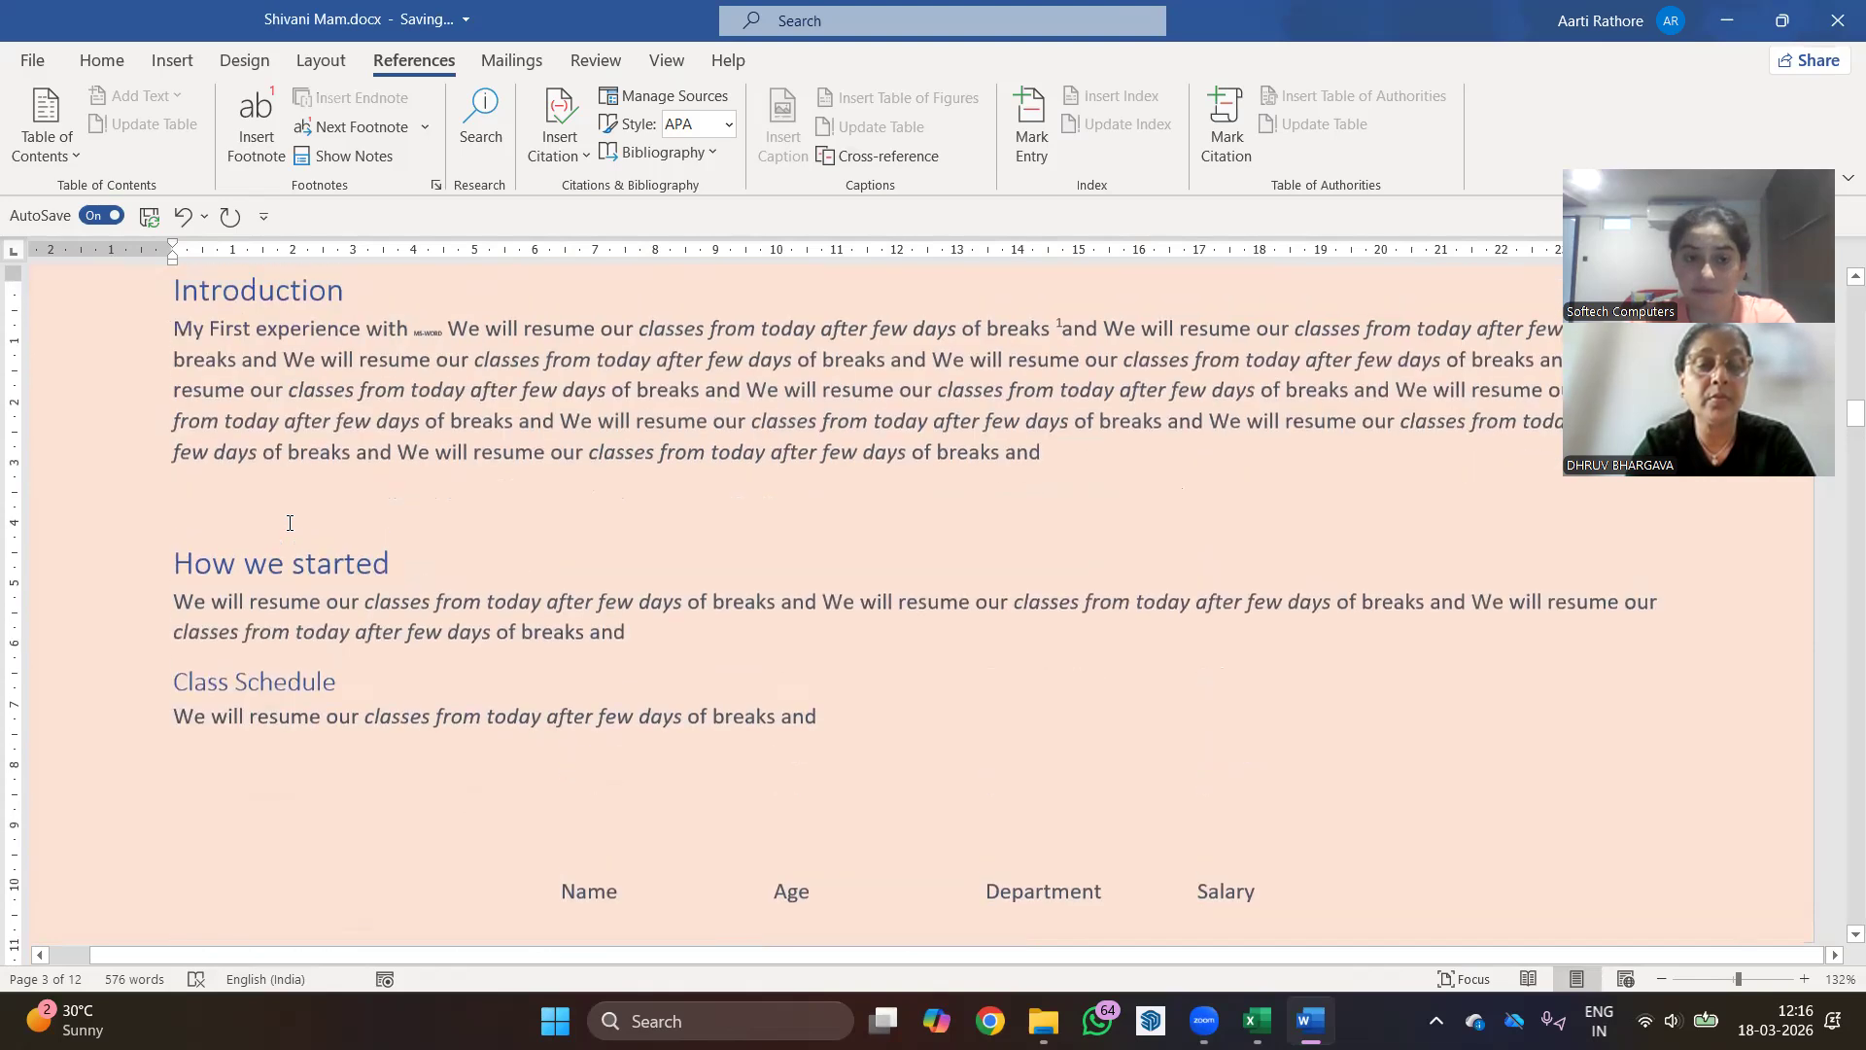
double_click(284, 697)
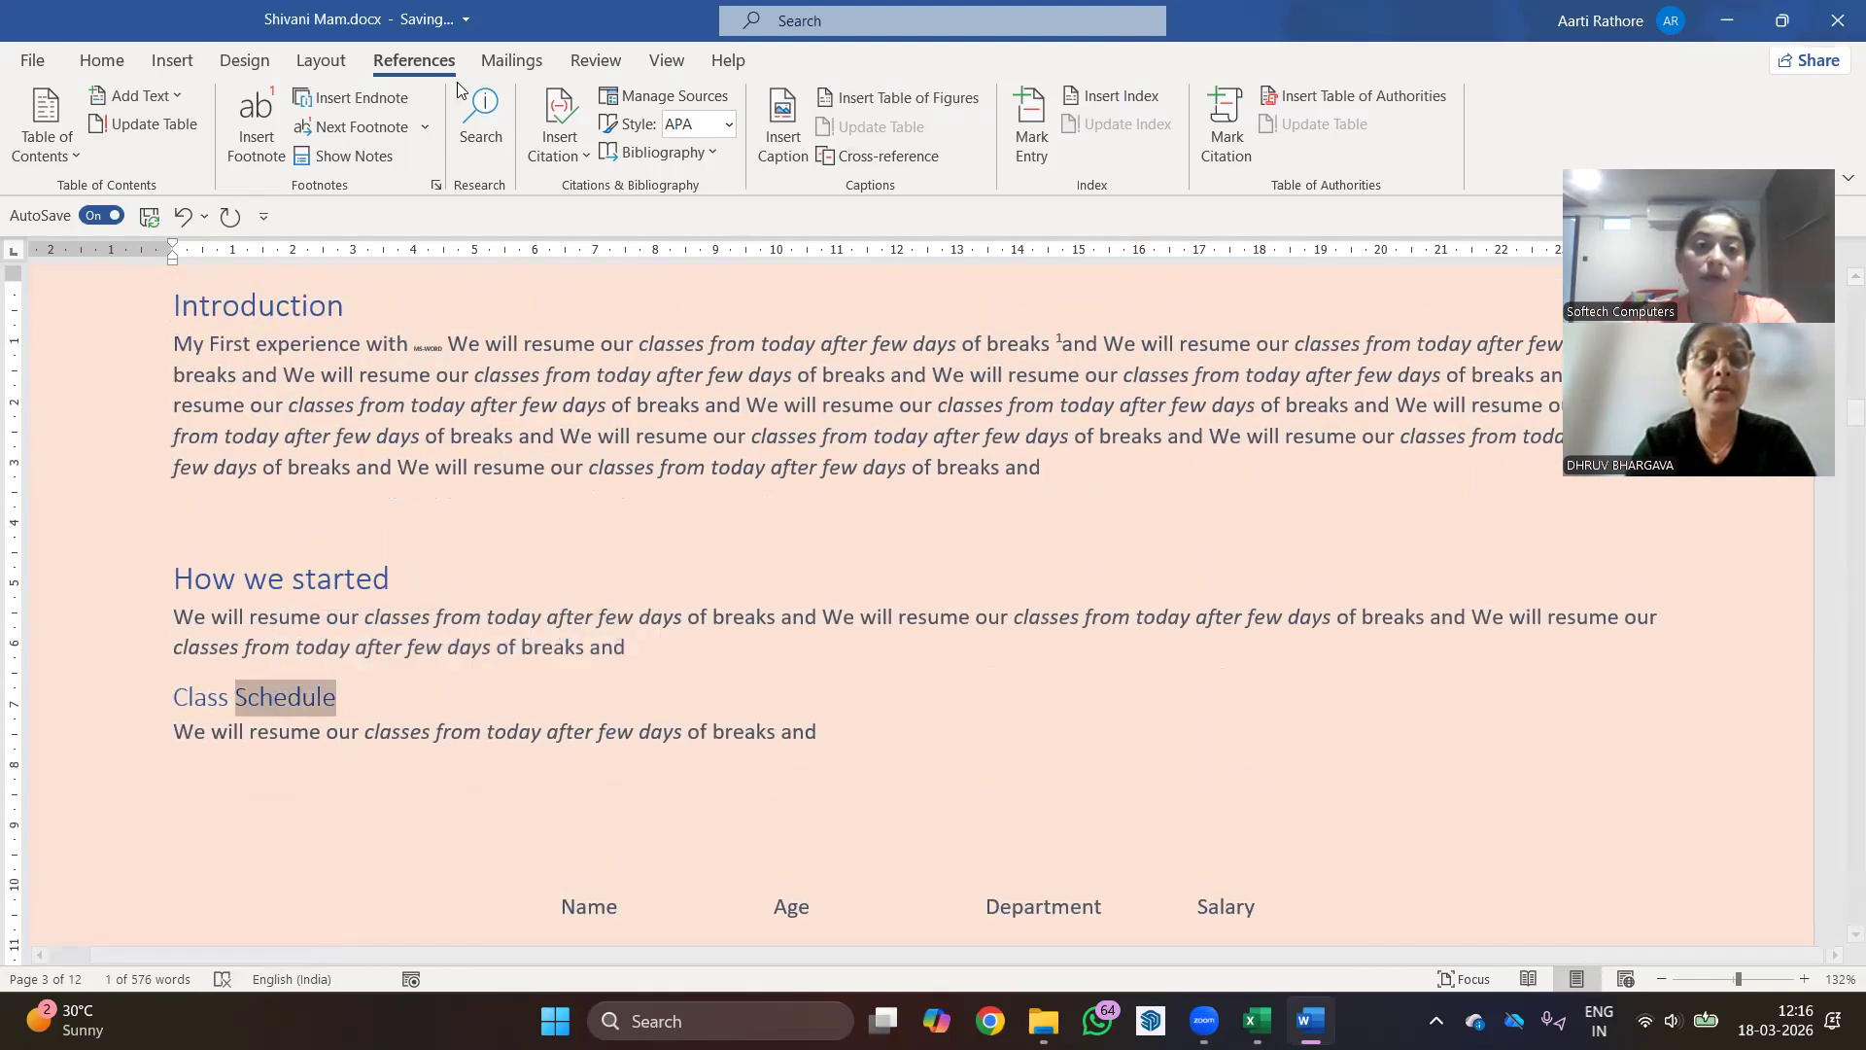
left_click(261, 166)
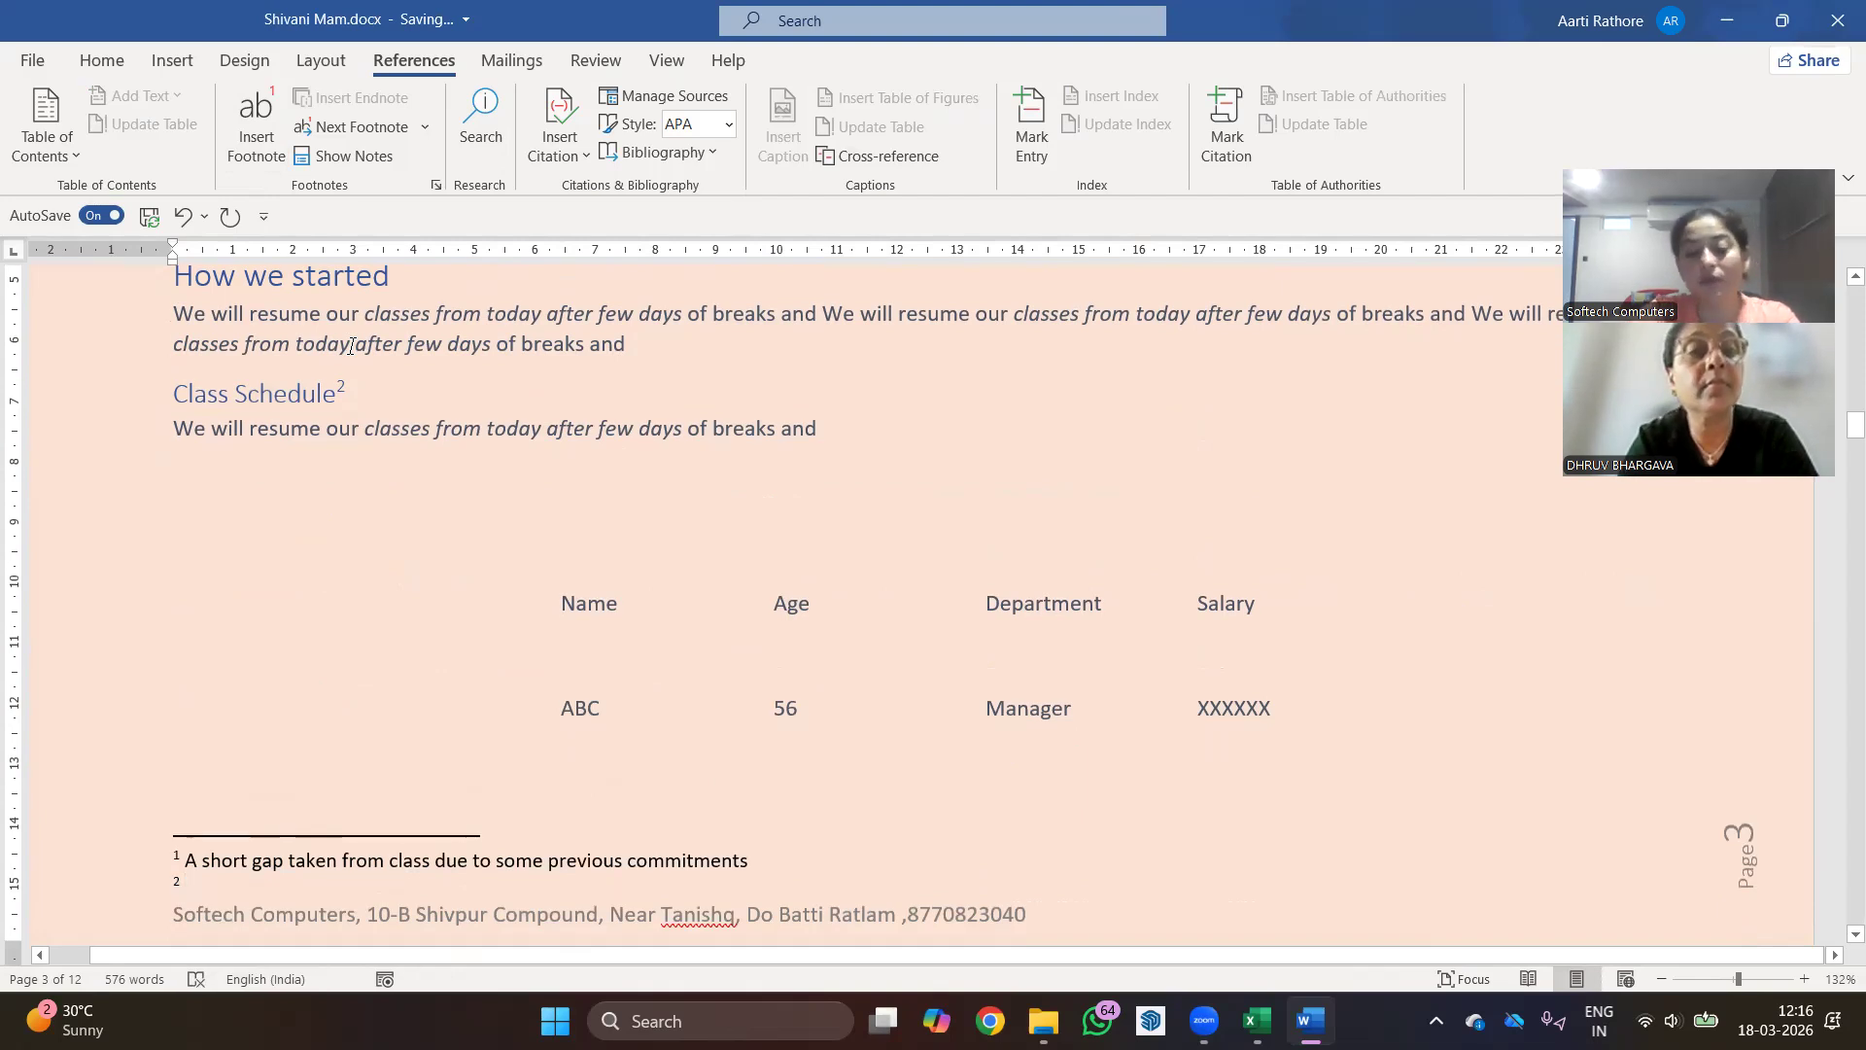
type("Timing")
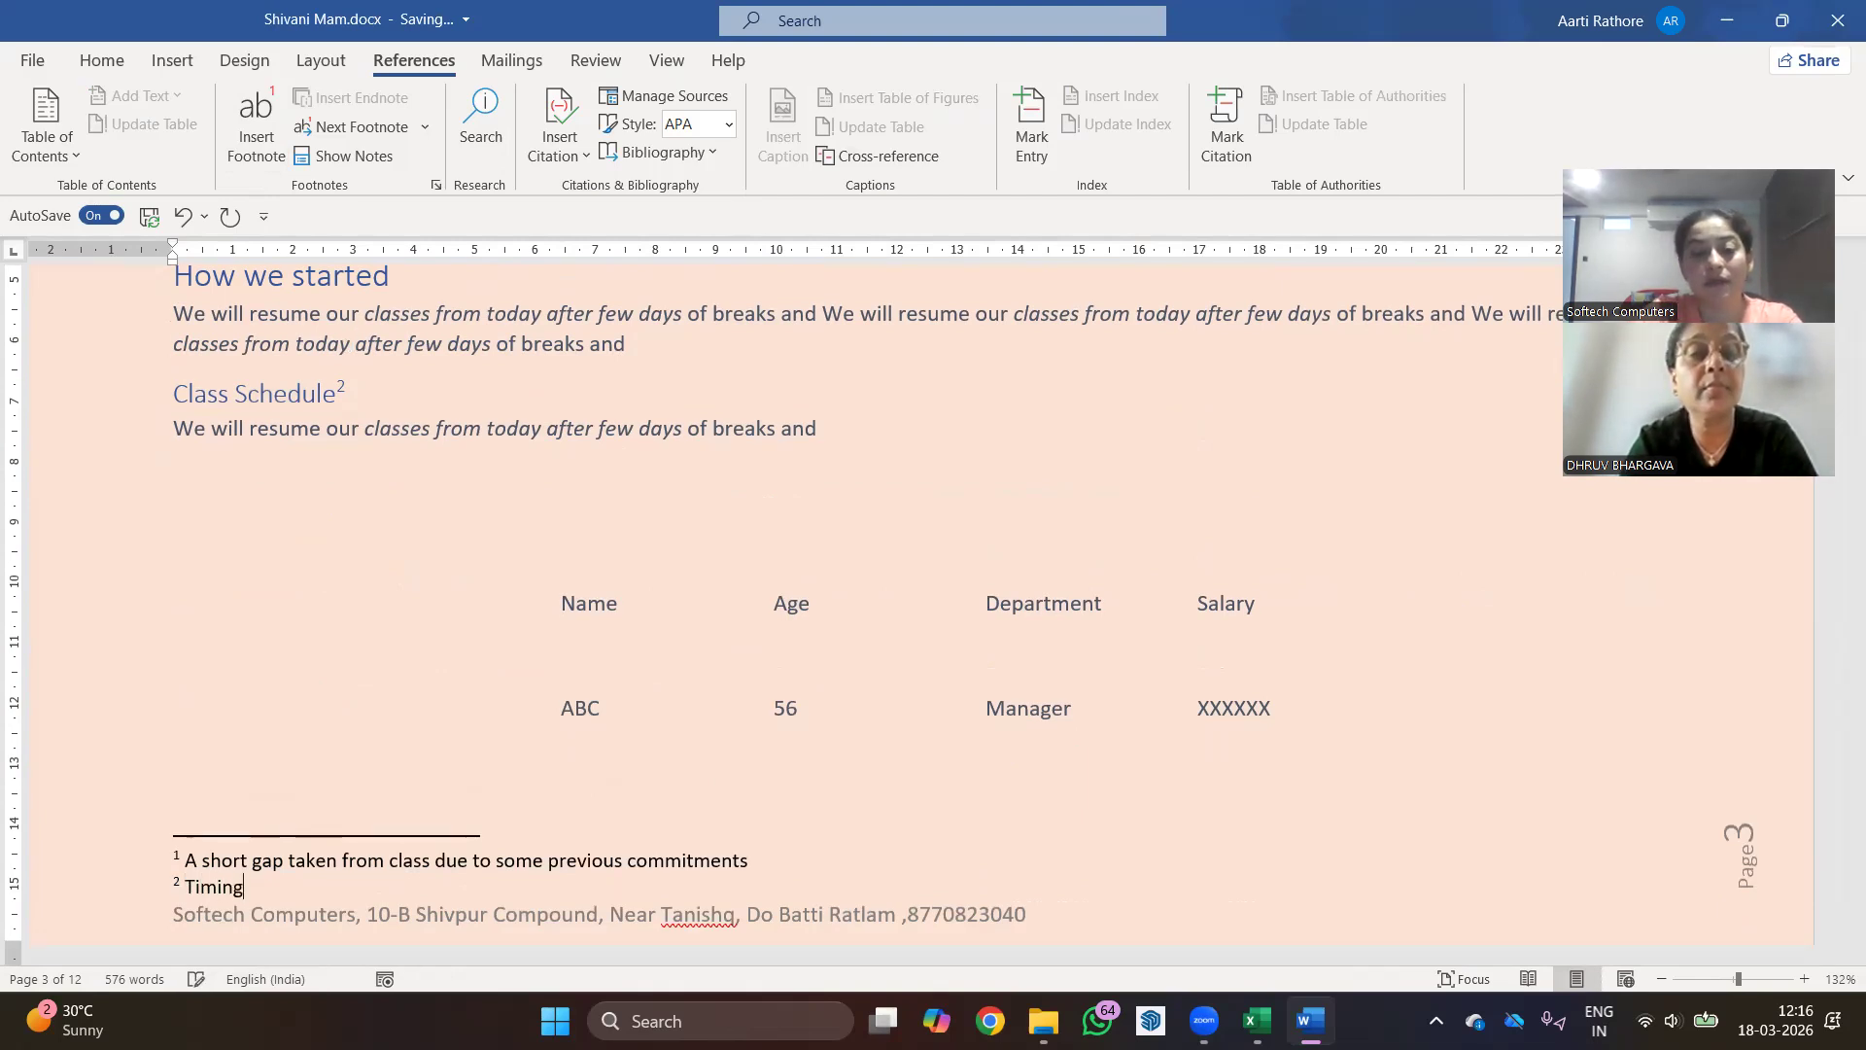
type("s on which ")
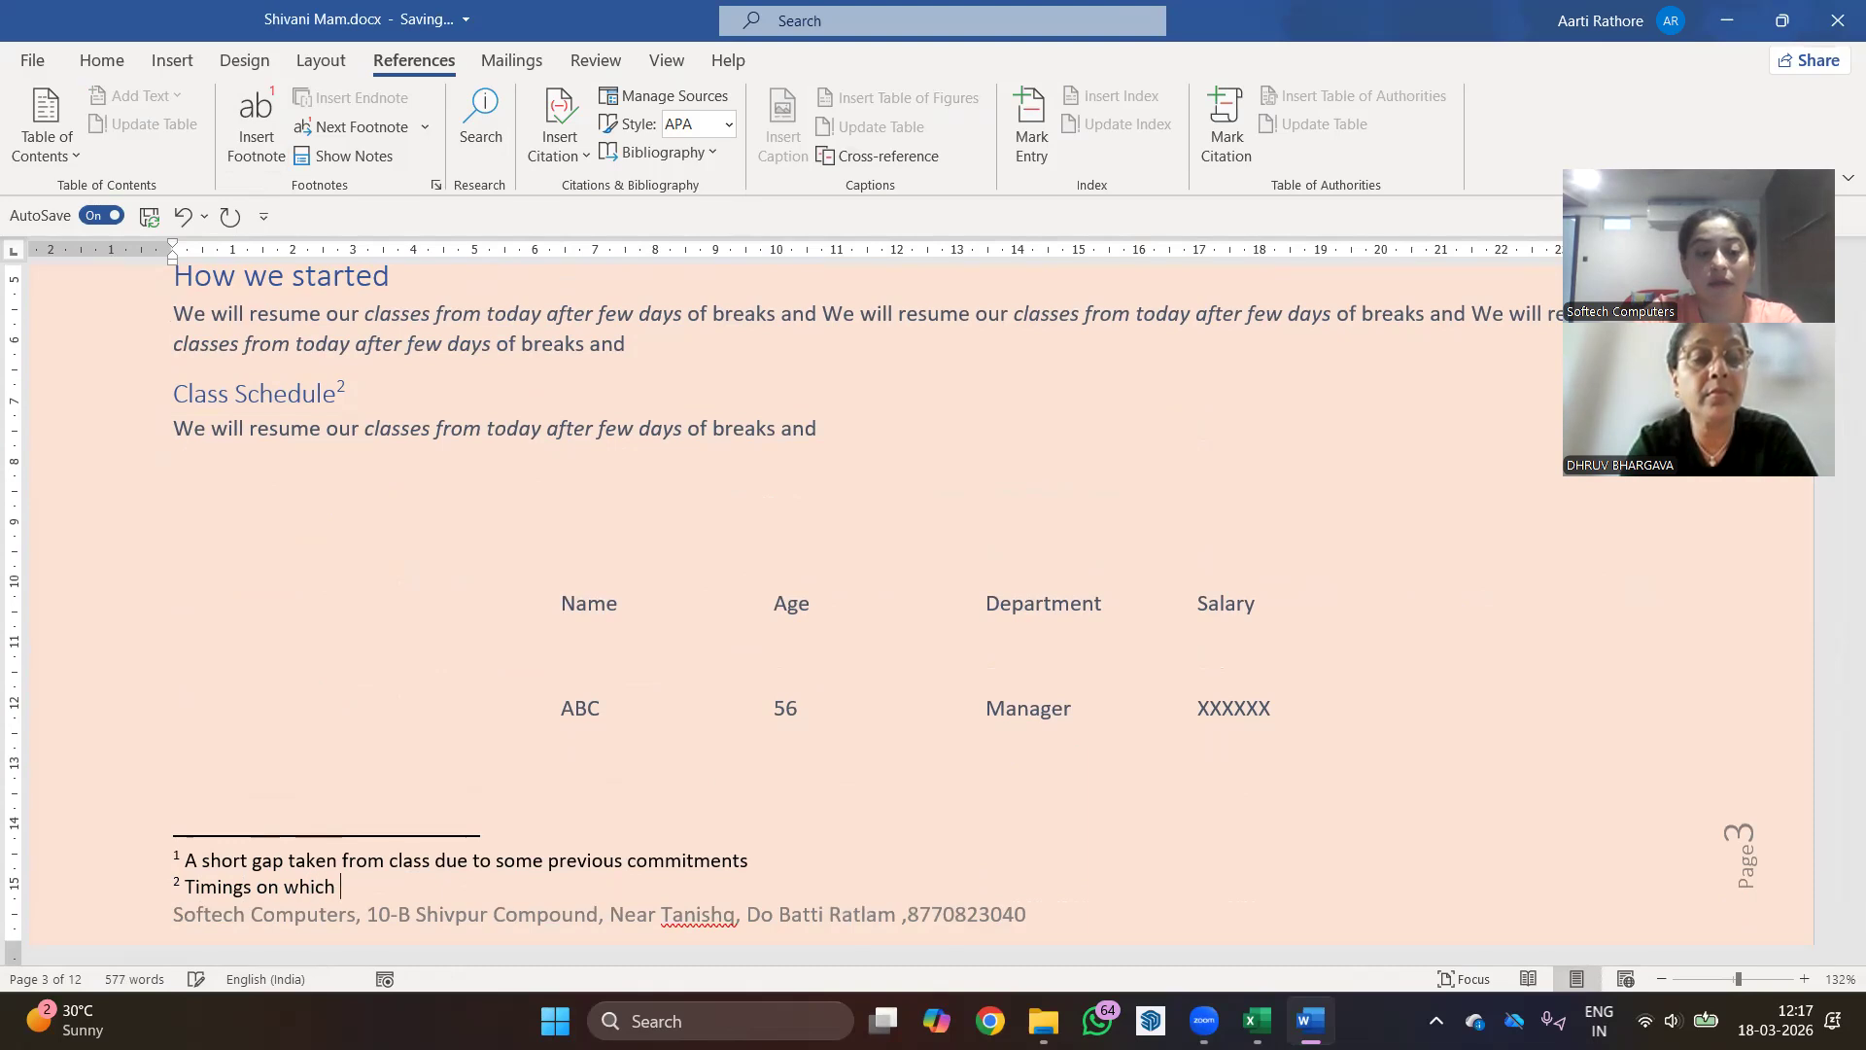
type("class will be conducted ")
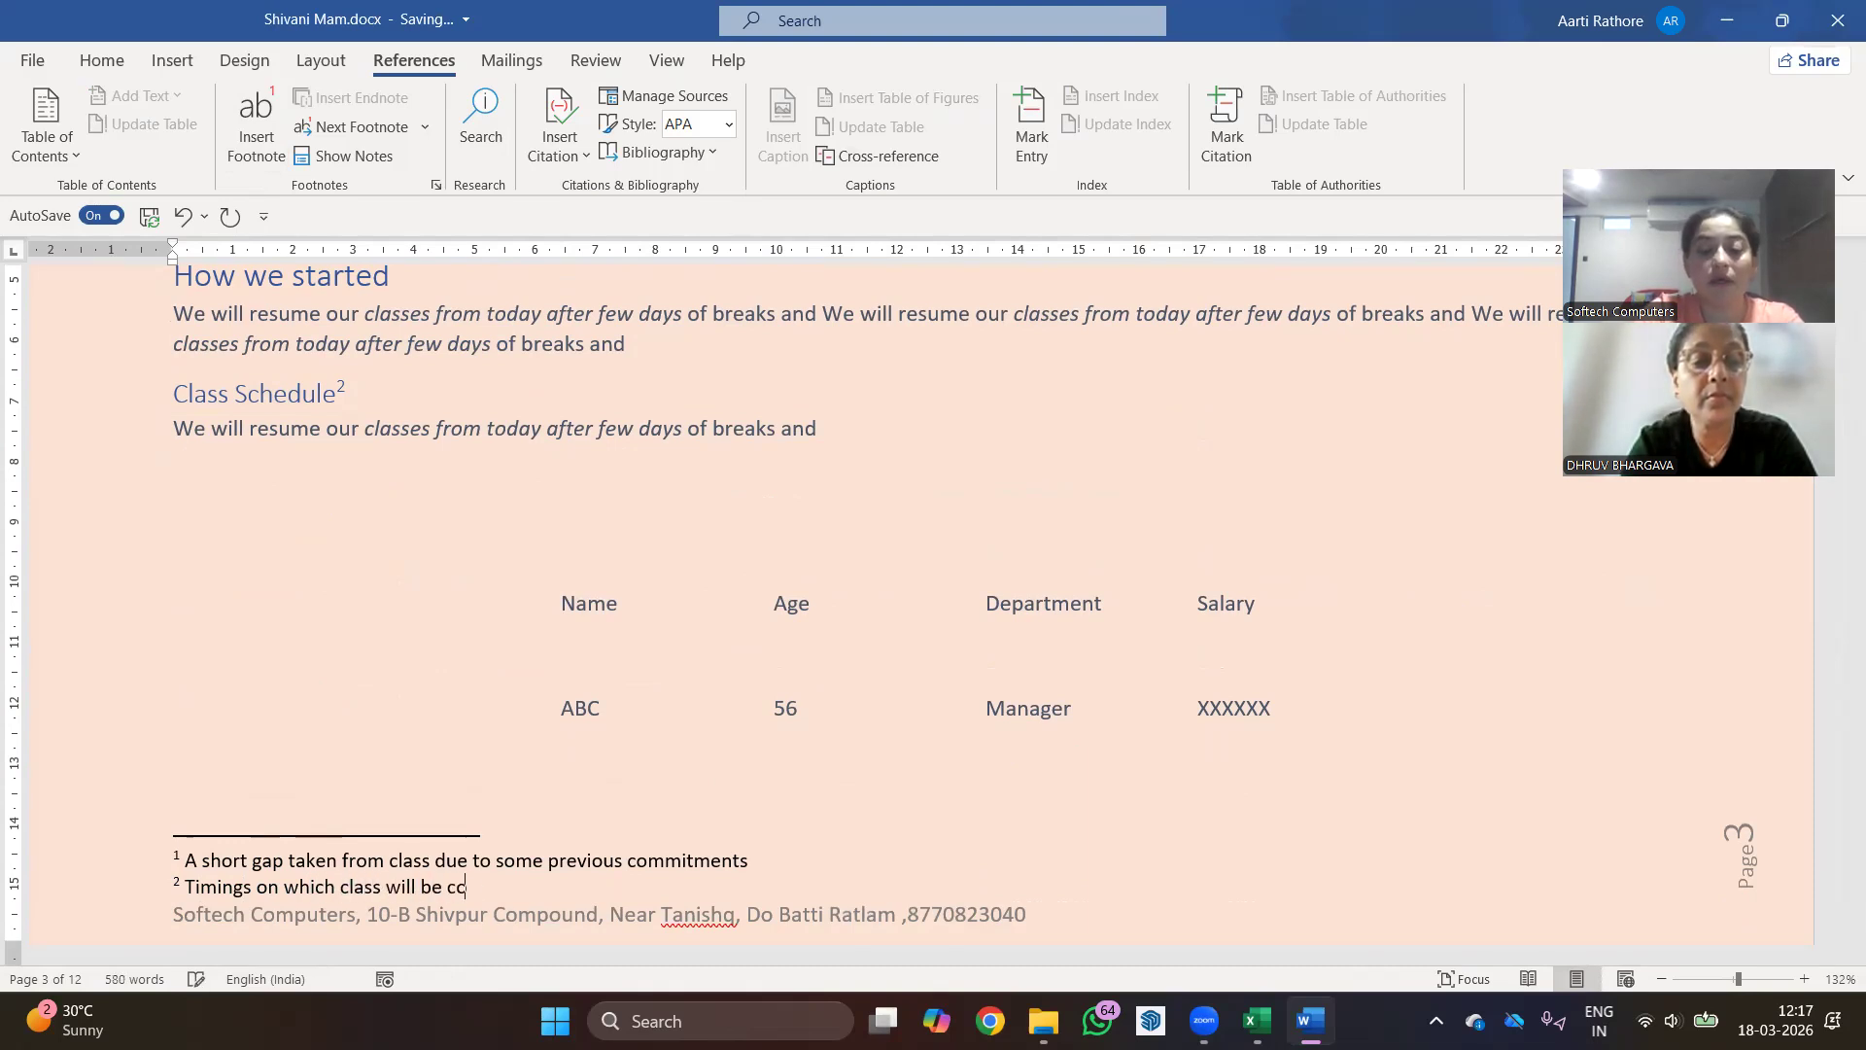
type("daily")
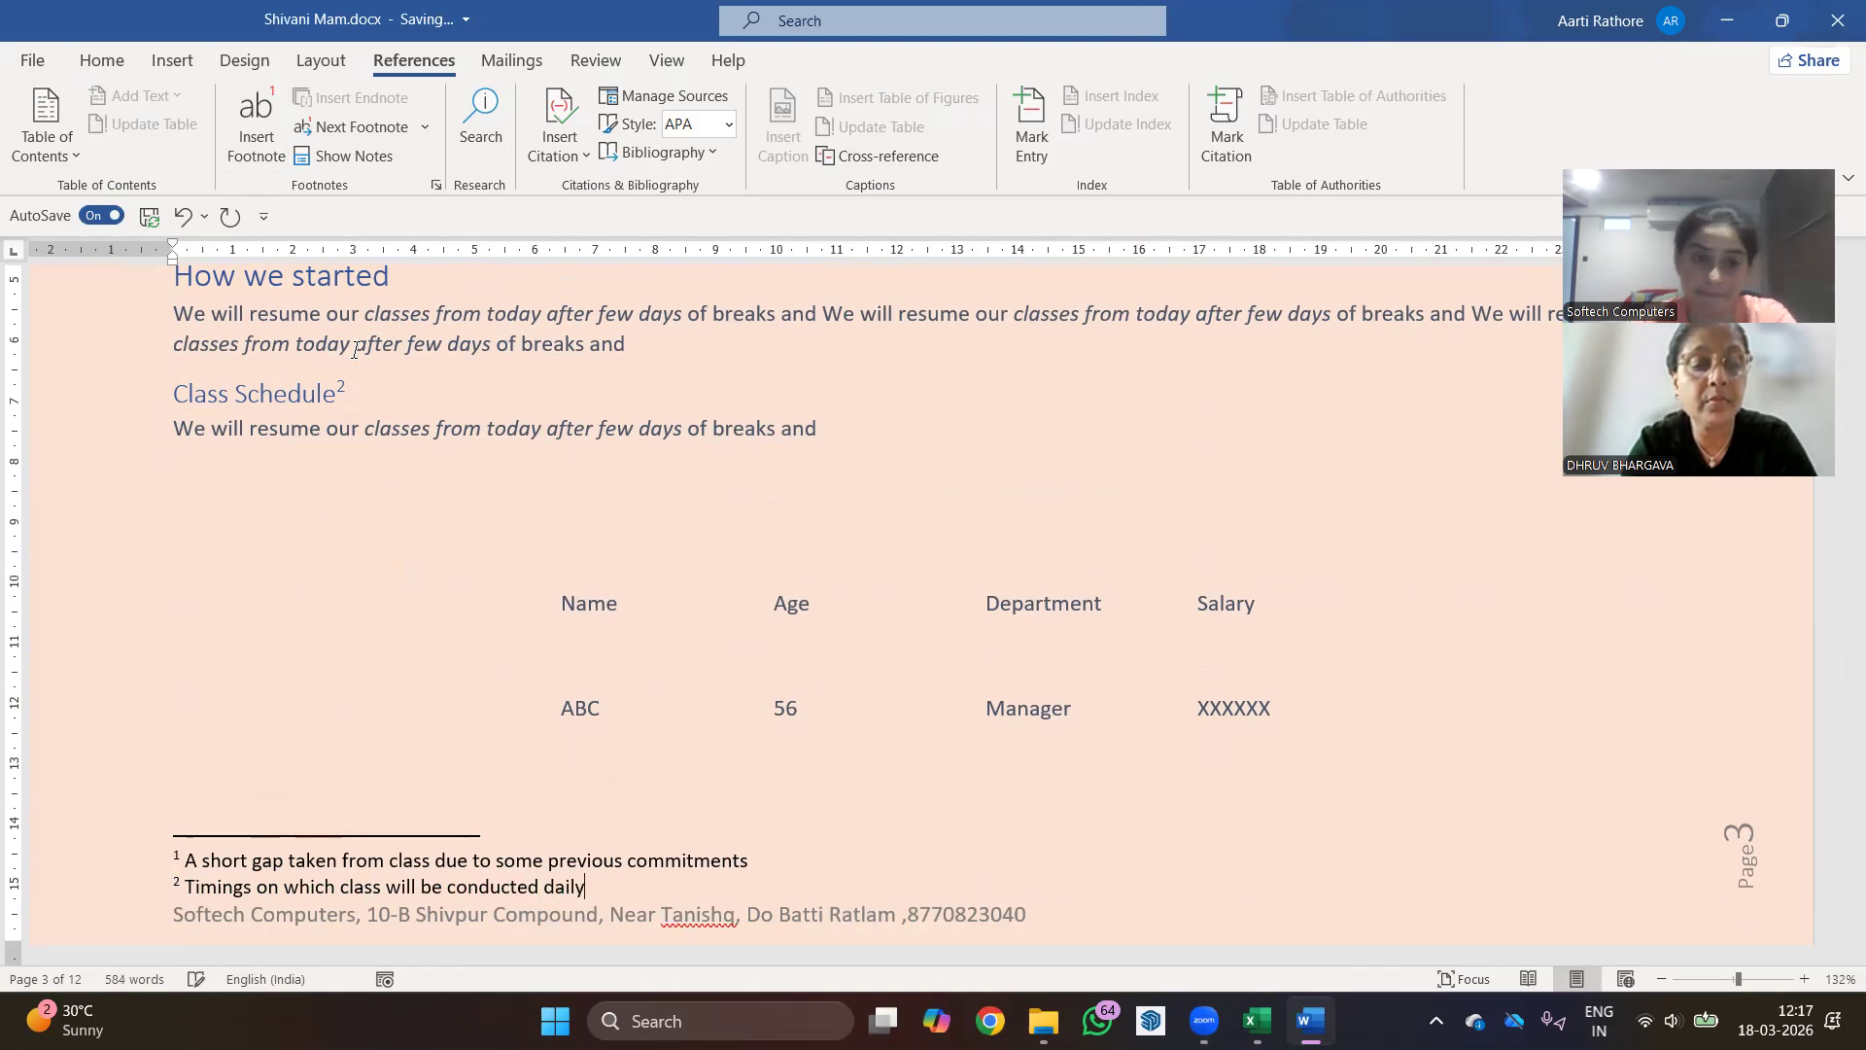
- Insert an endnote on the How it is going heading reading "We are able to finish the MS-WORD on time"
scroll(355, 350, "down", 10)
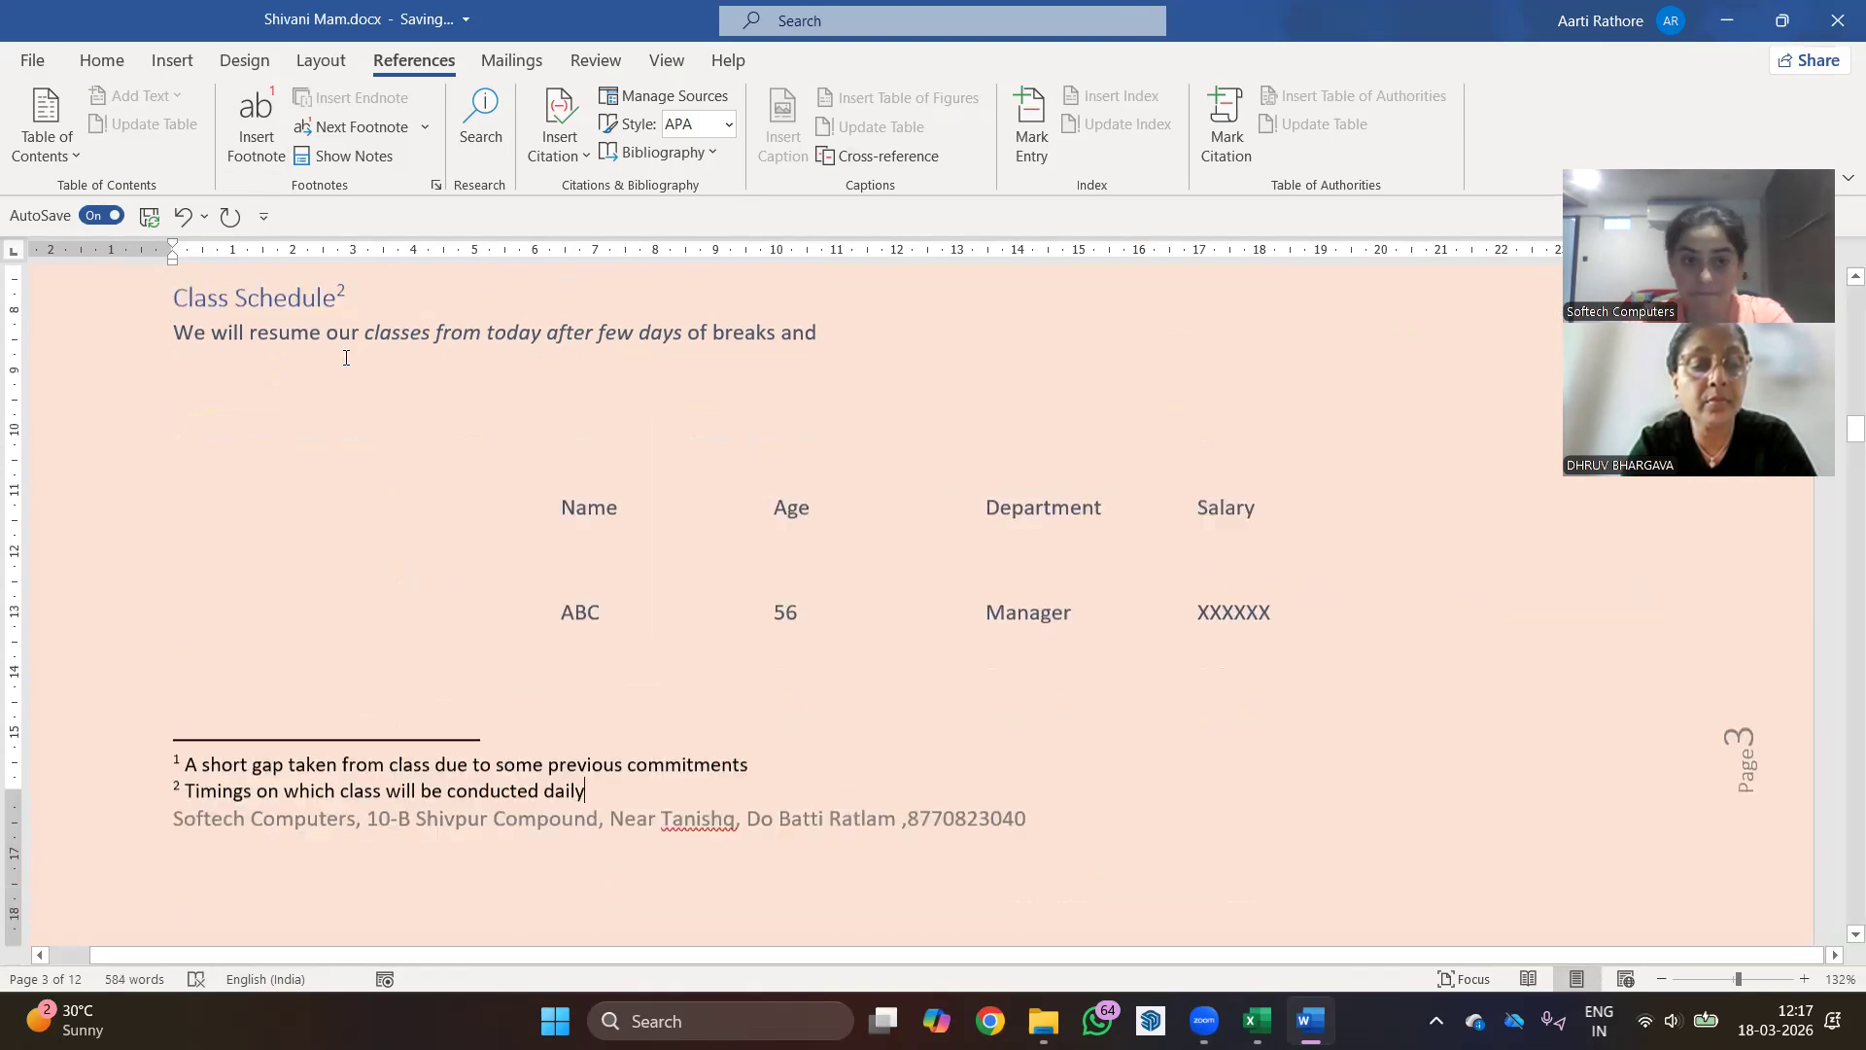
left_click(380, 552)
double_click(301, 385)
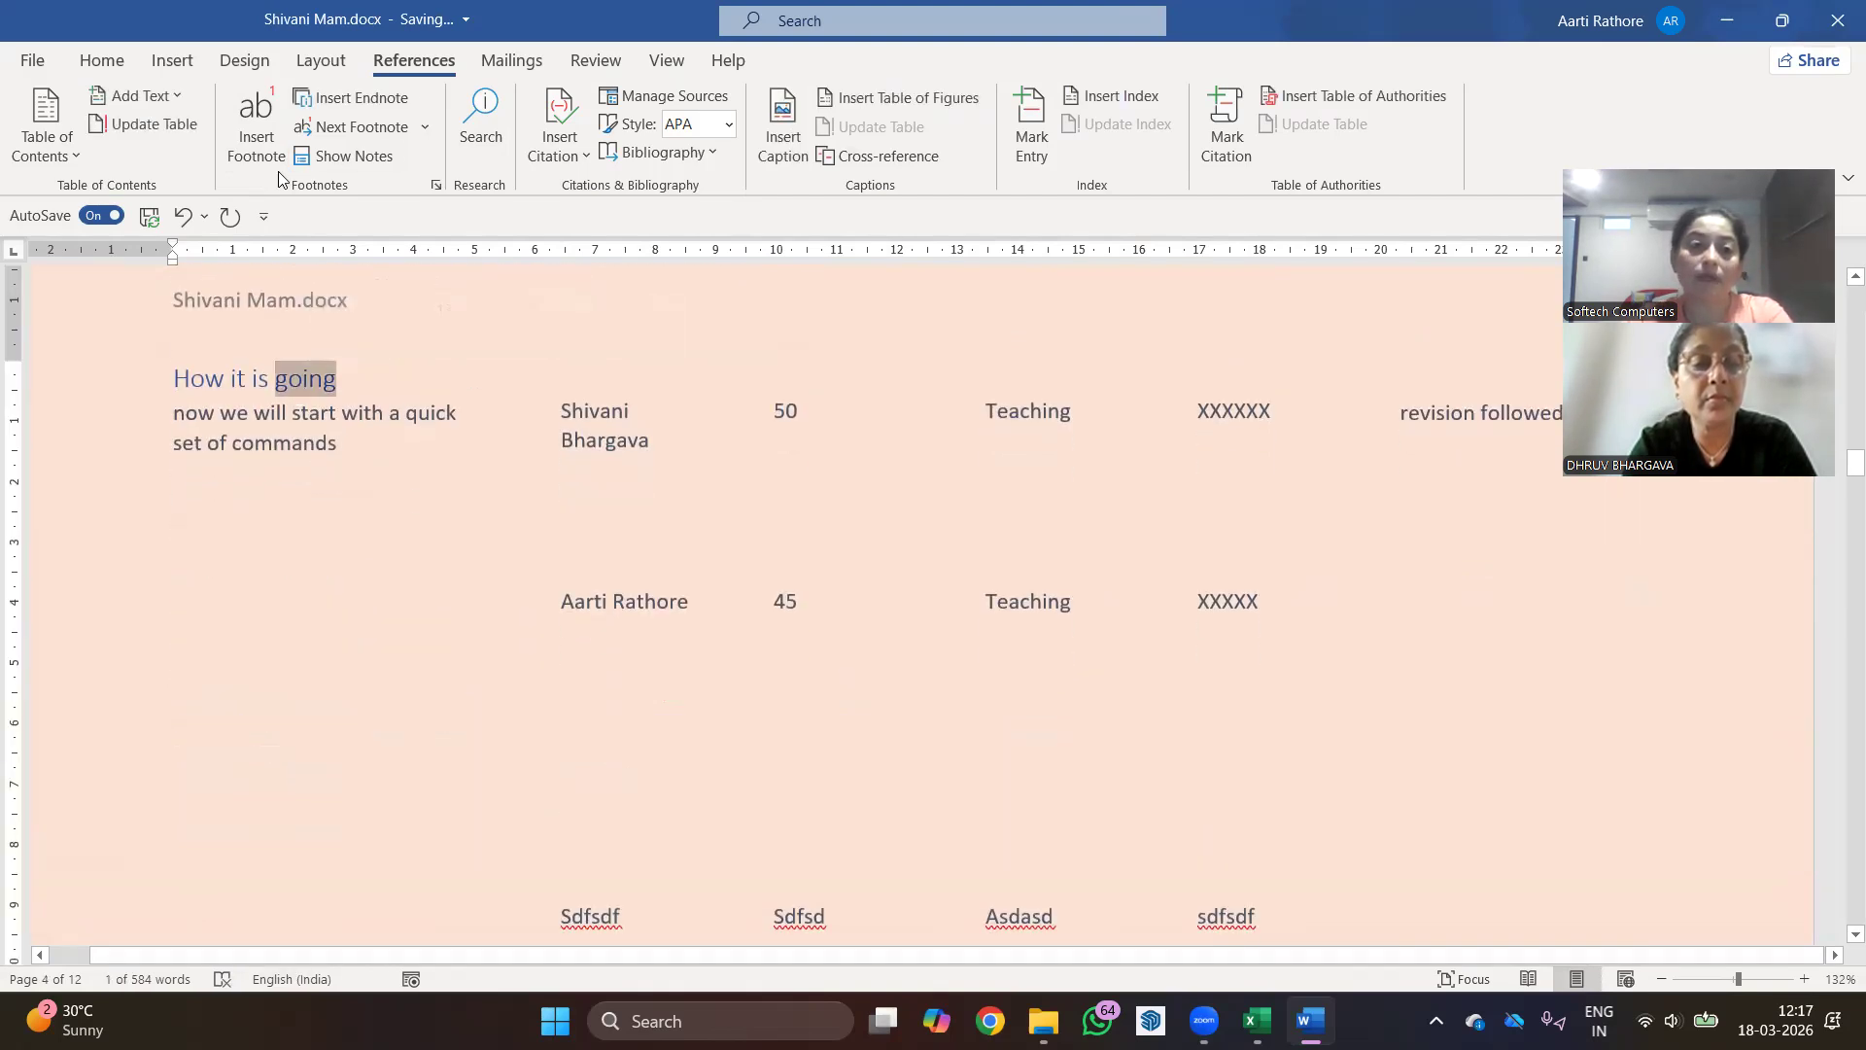
left_click(352, 98)
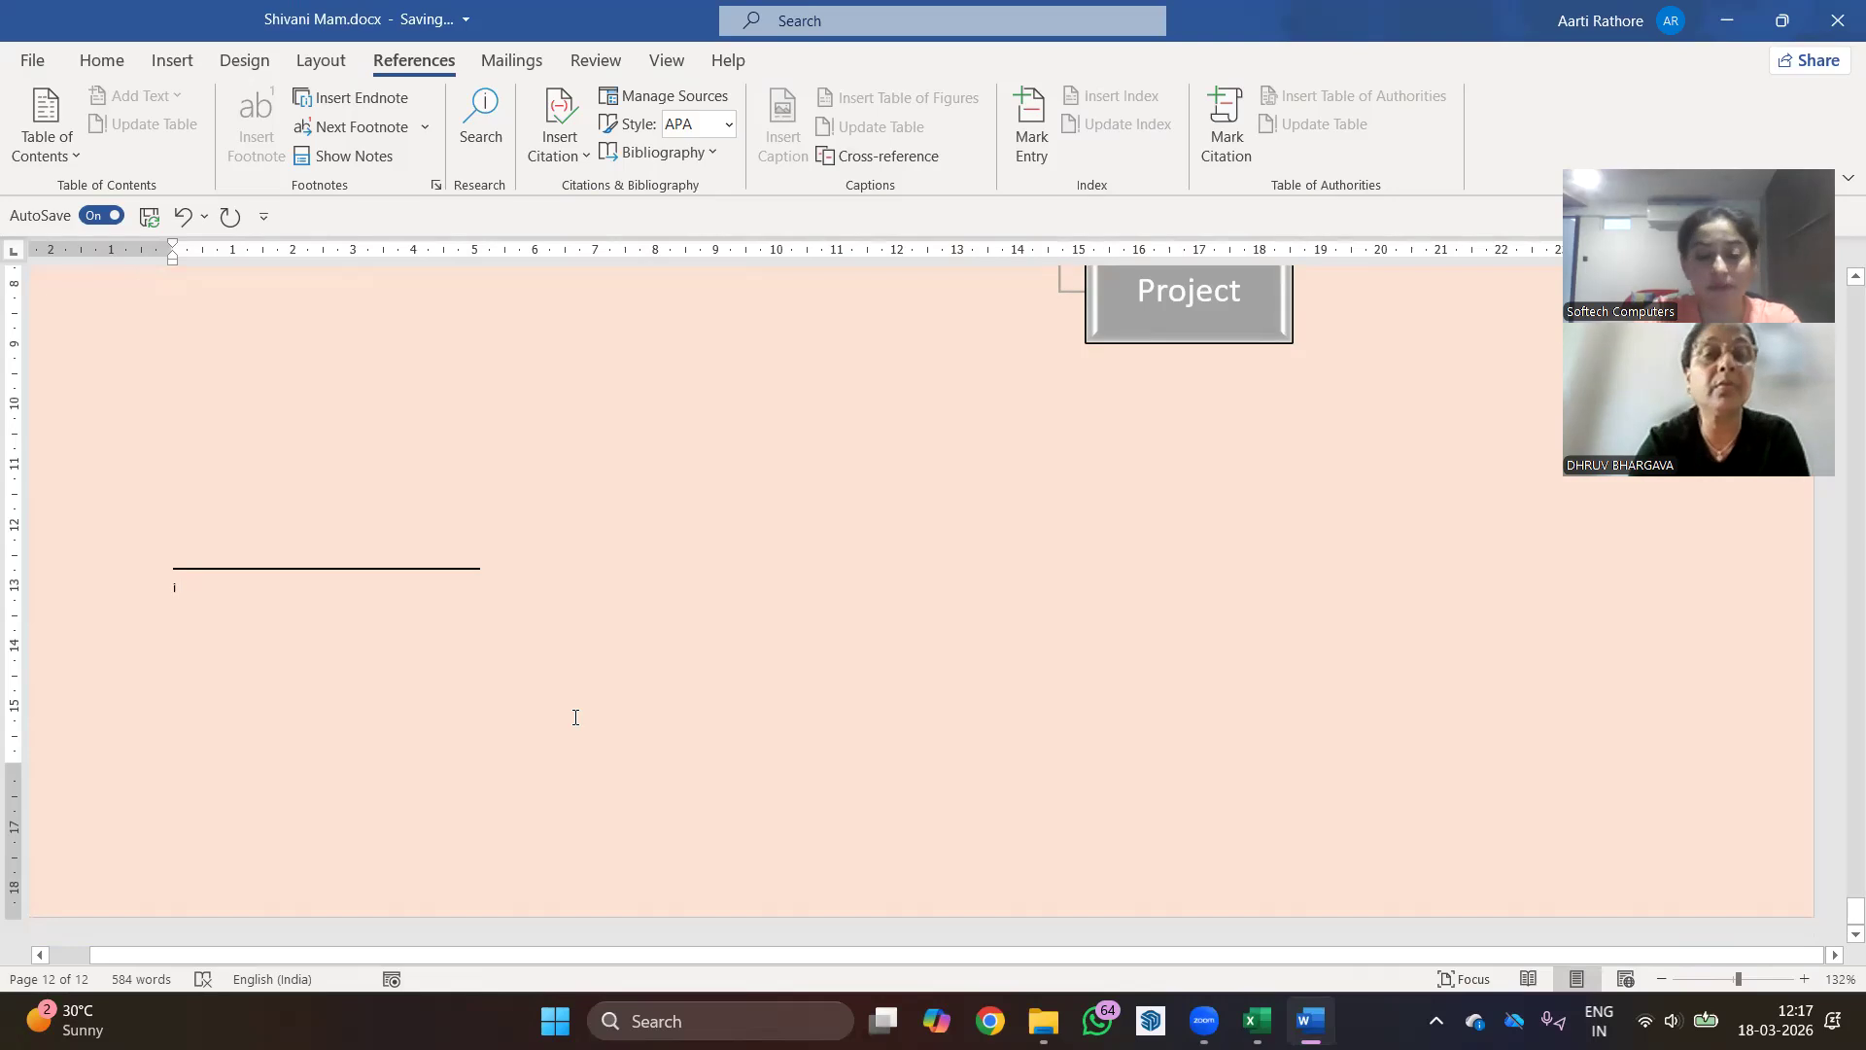
type("We are ")
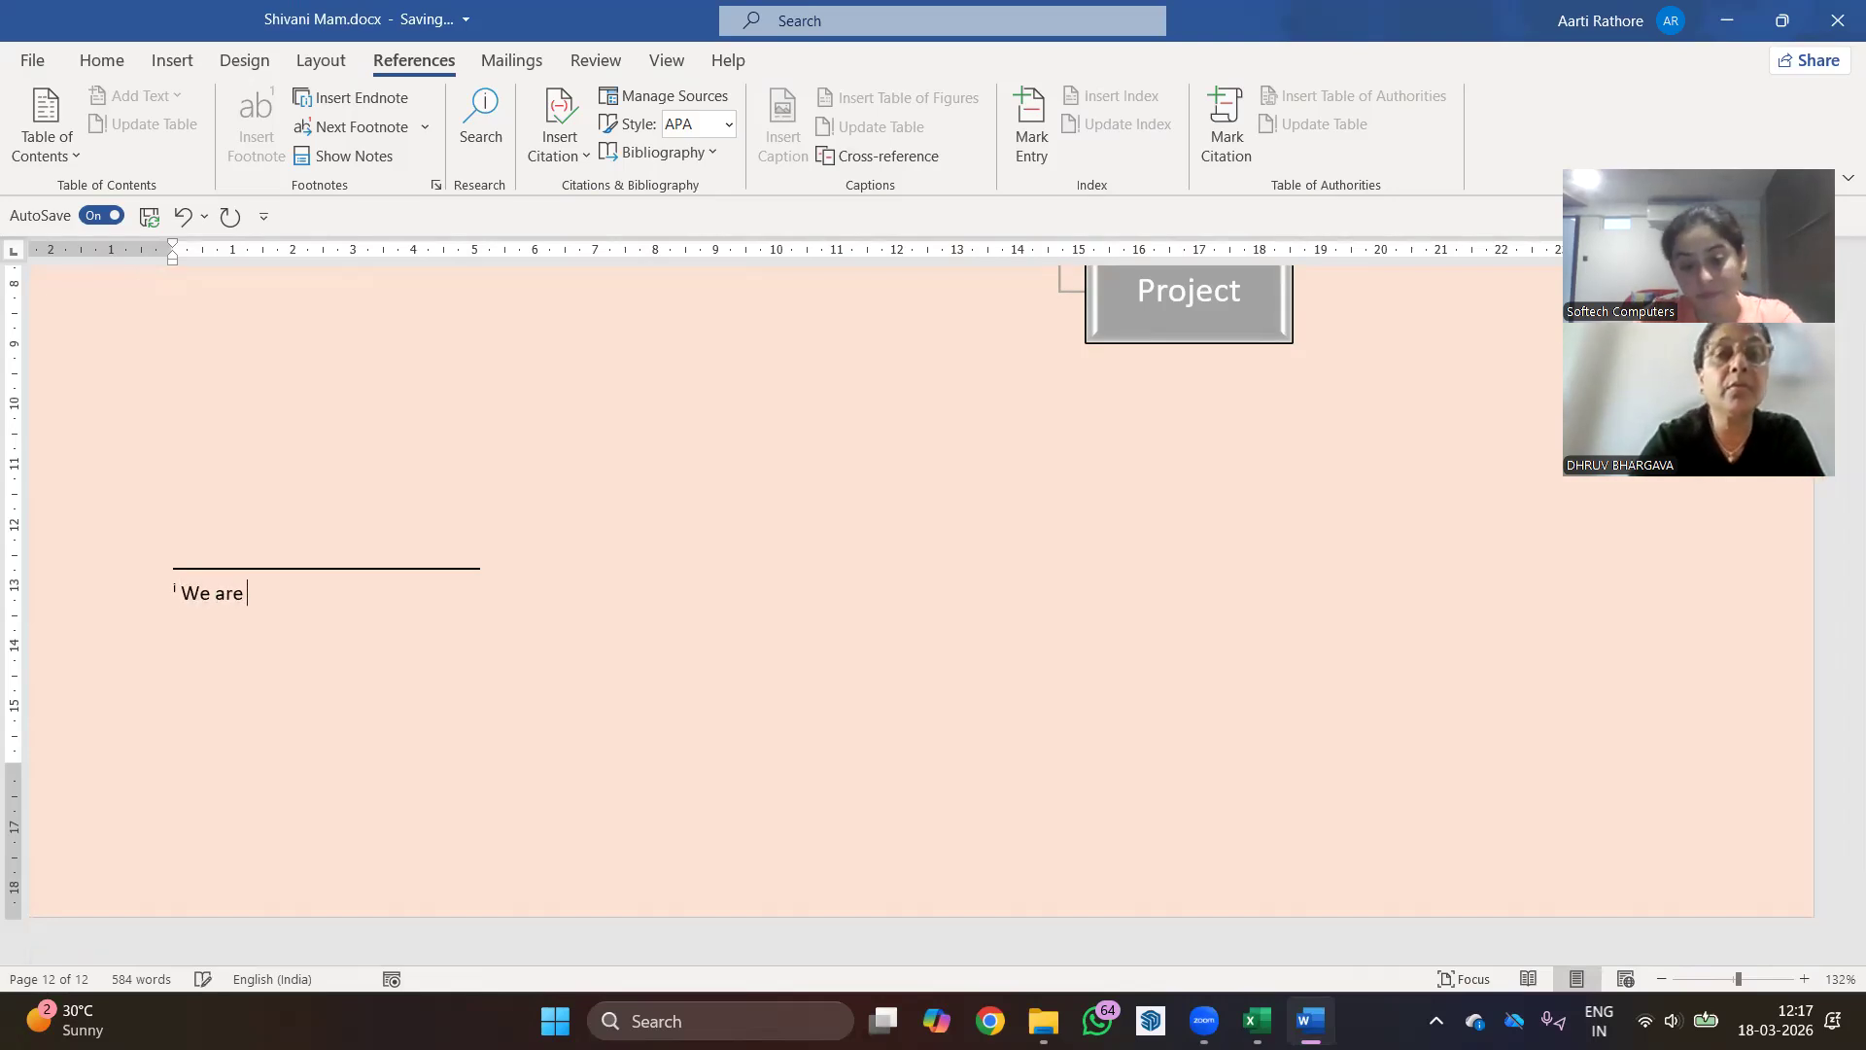
type("able to f")
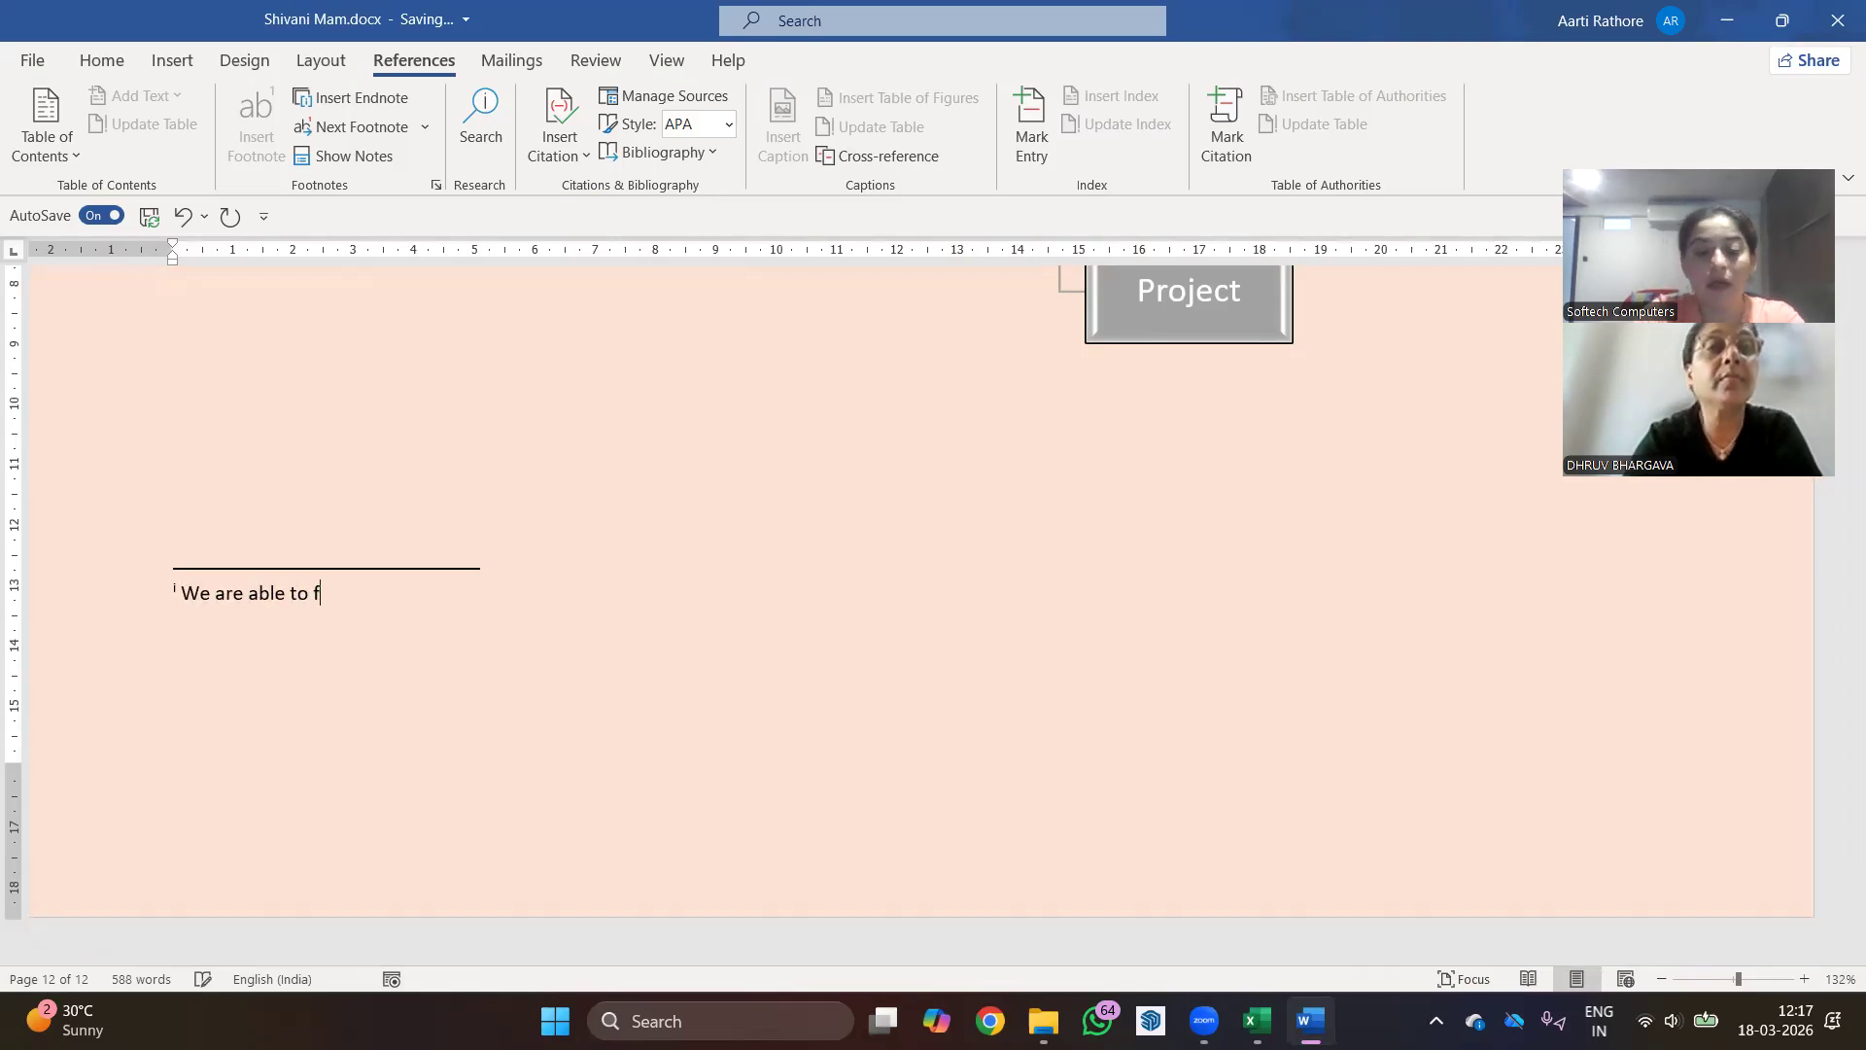
type("inish")
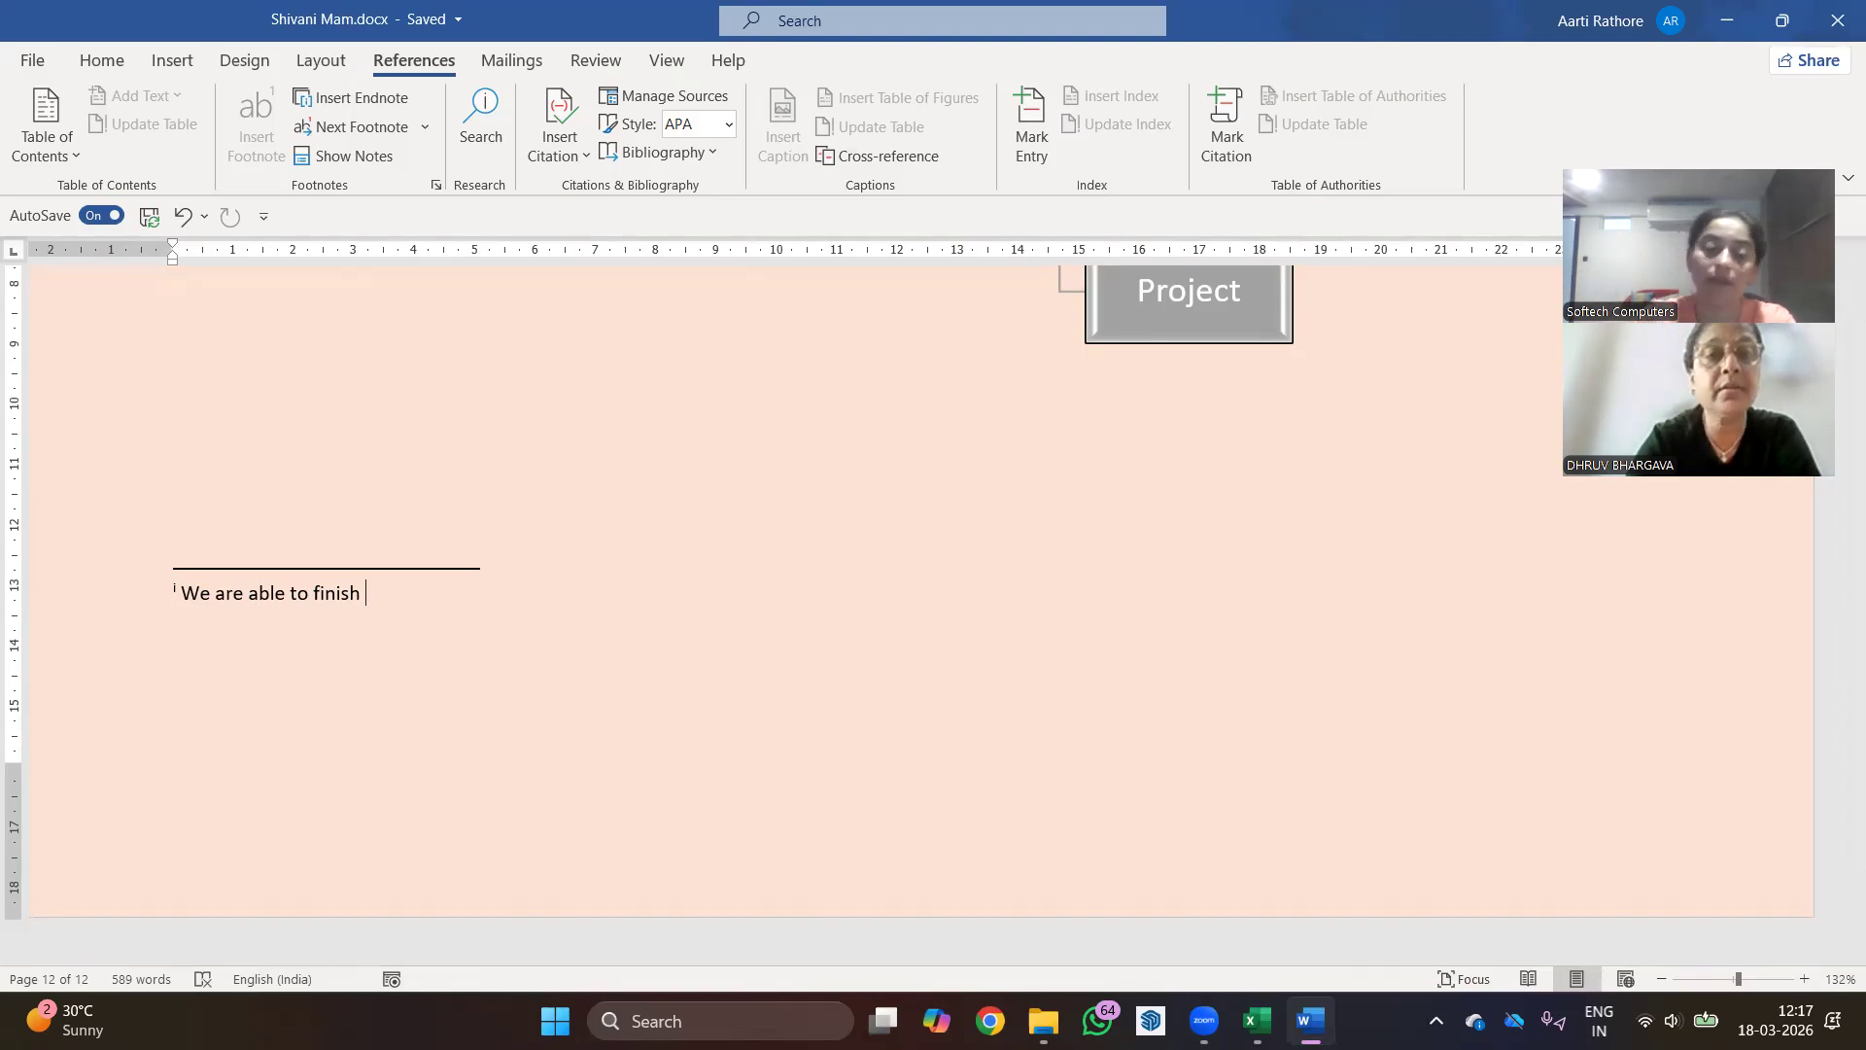
type("th")
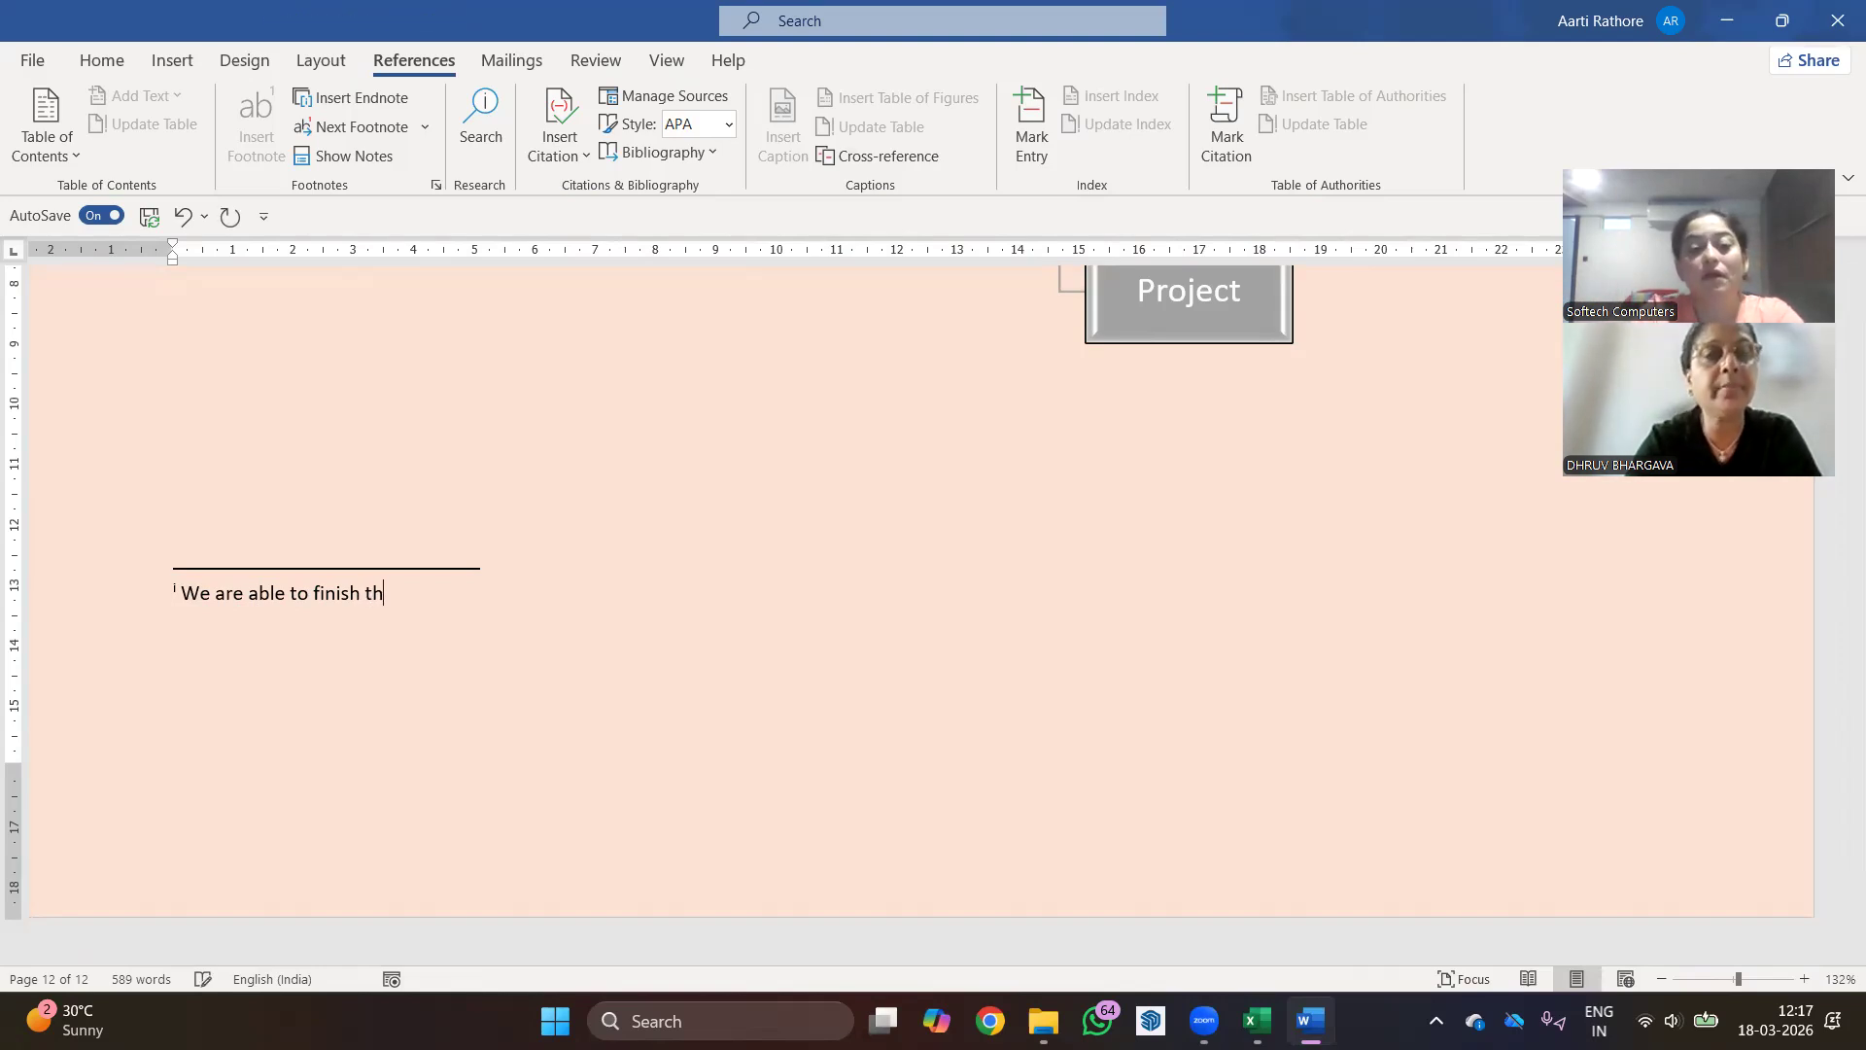
type("e MS-WORD ")
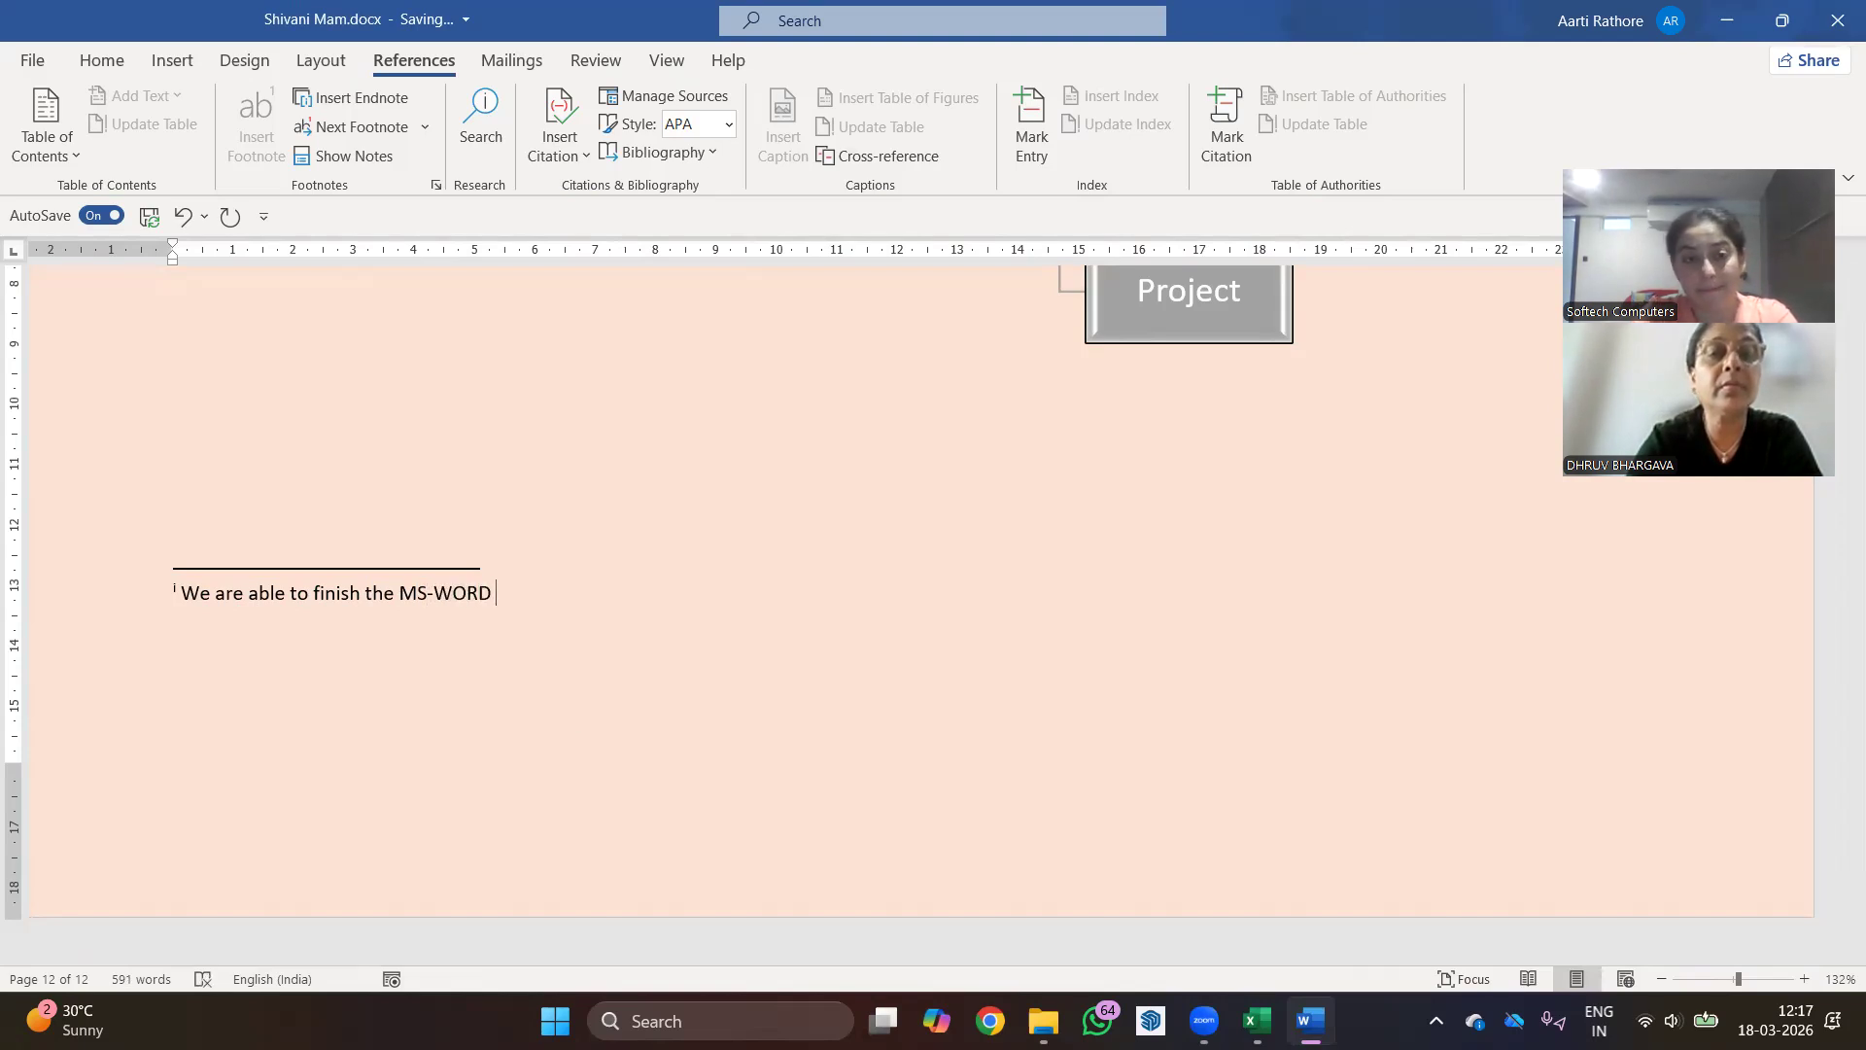
type("on time")
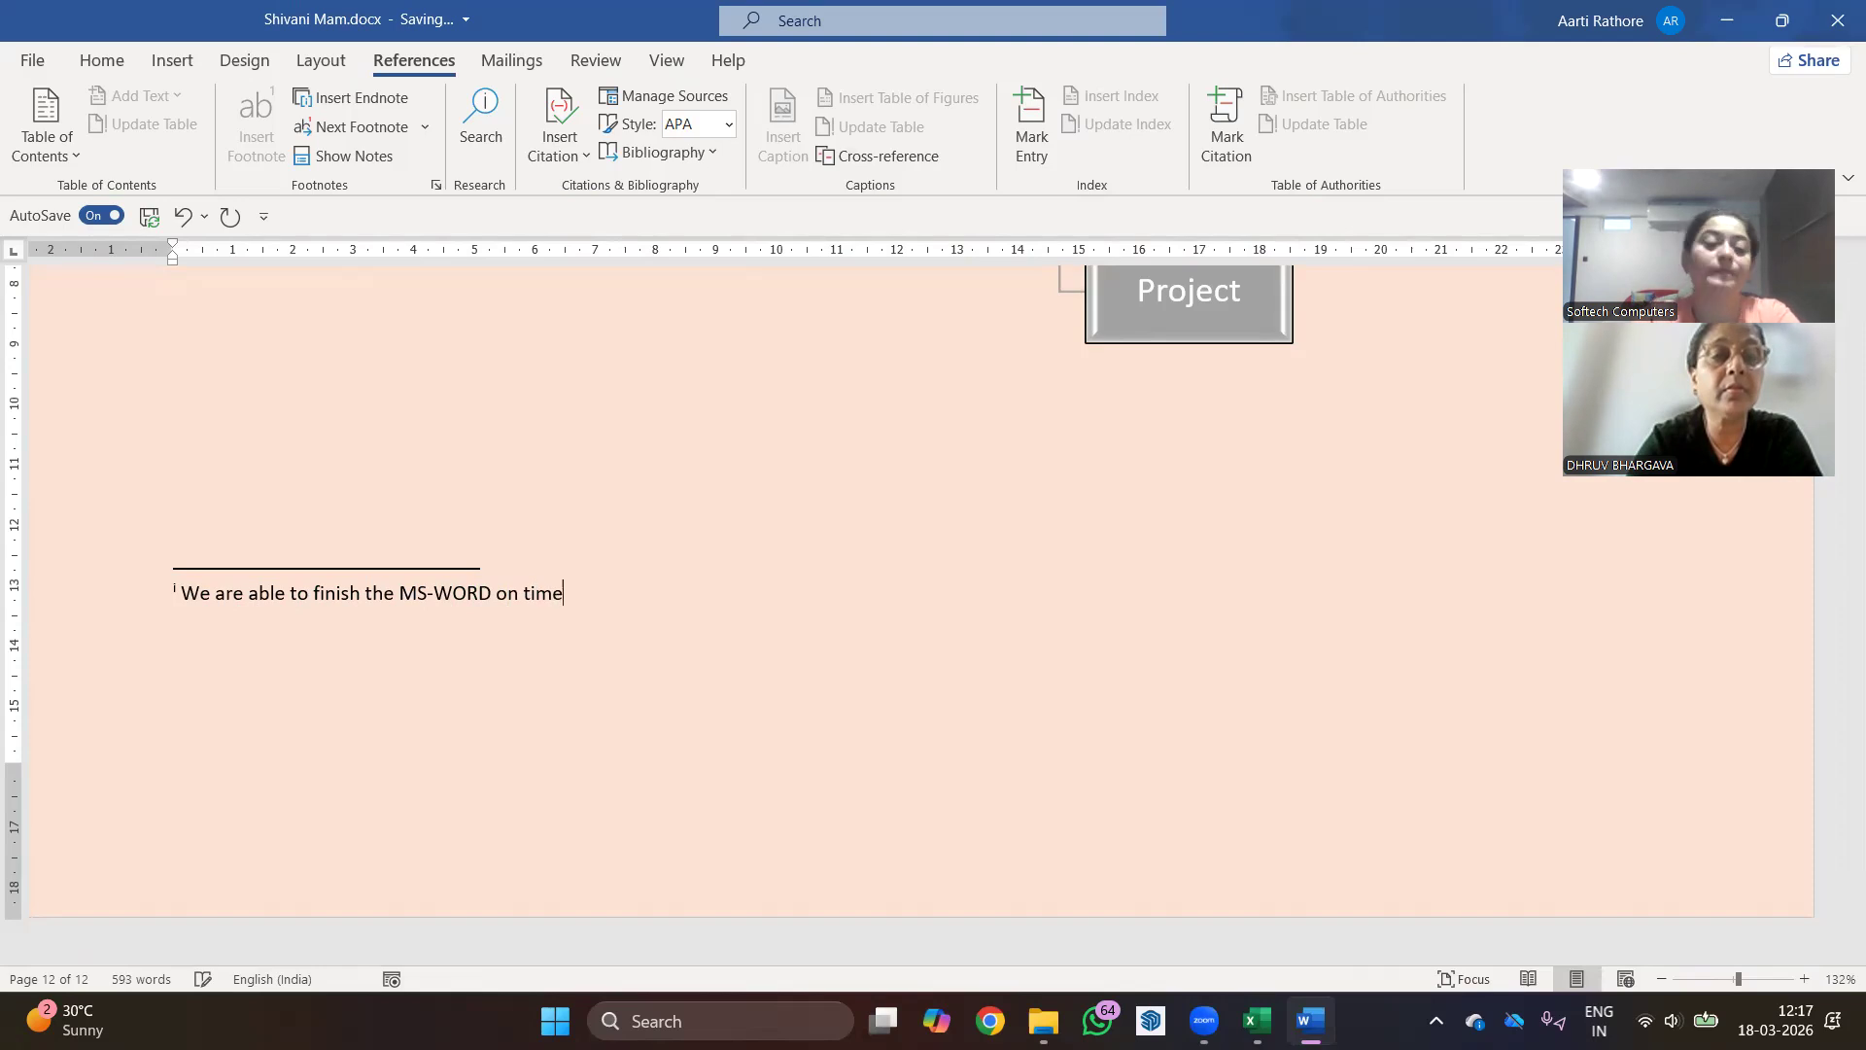
left_click(700, 450)
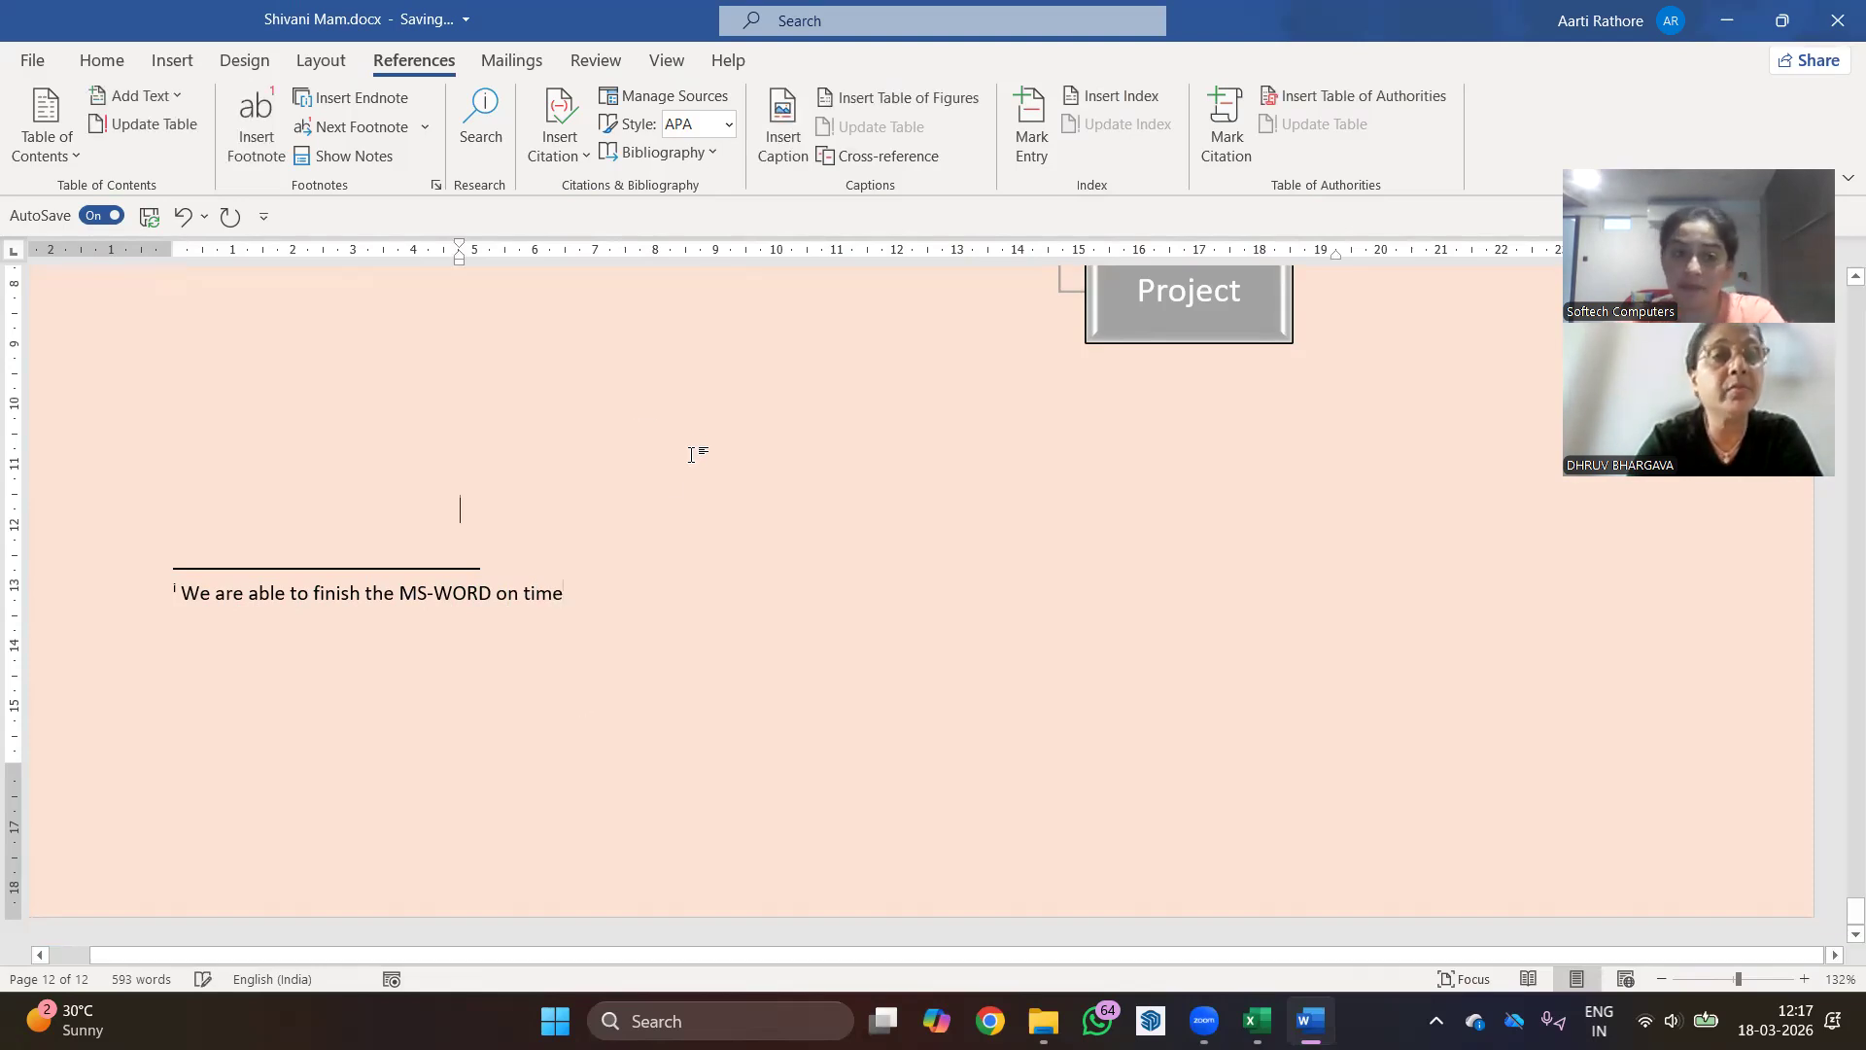
- Show the document's endnote area, and return from the note to its reference mark in the text
scroll(685, 462, "up", 5)
scroll(671, 471, "up", 4)
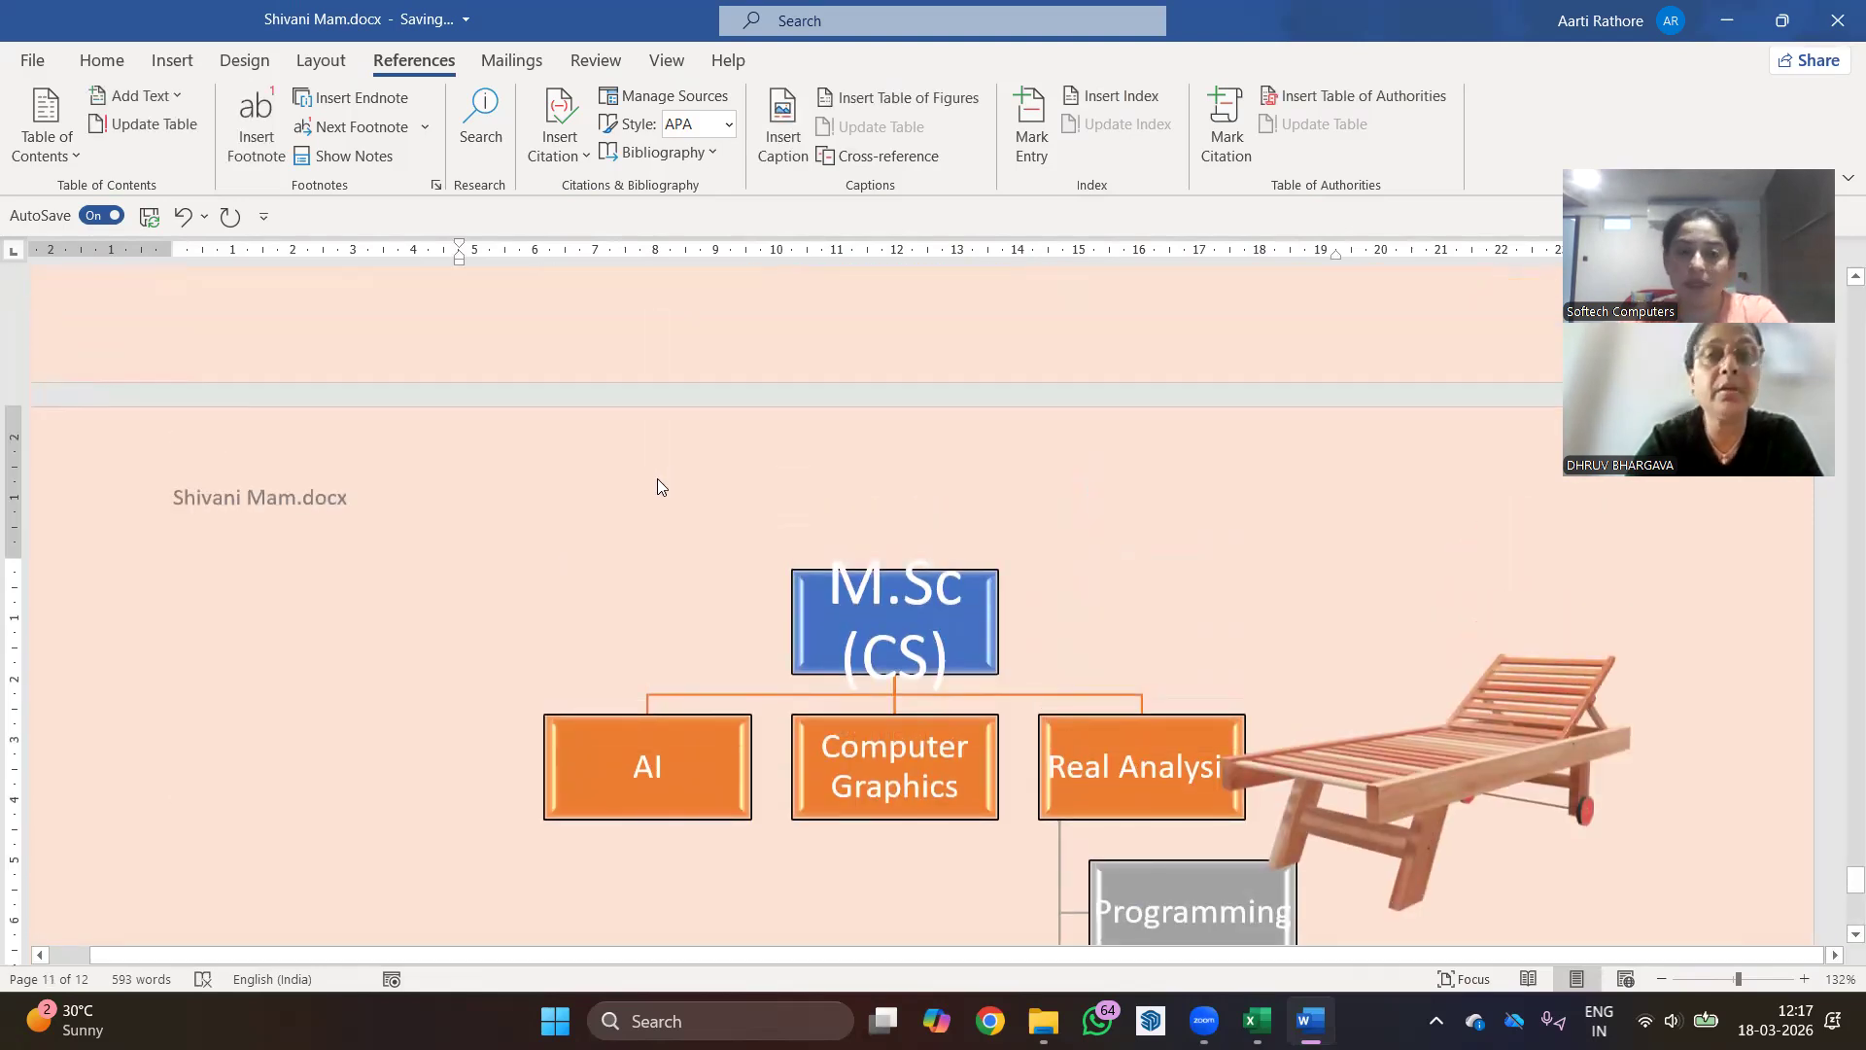
left_click(354, 157)
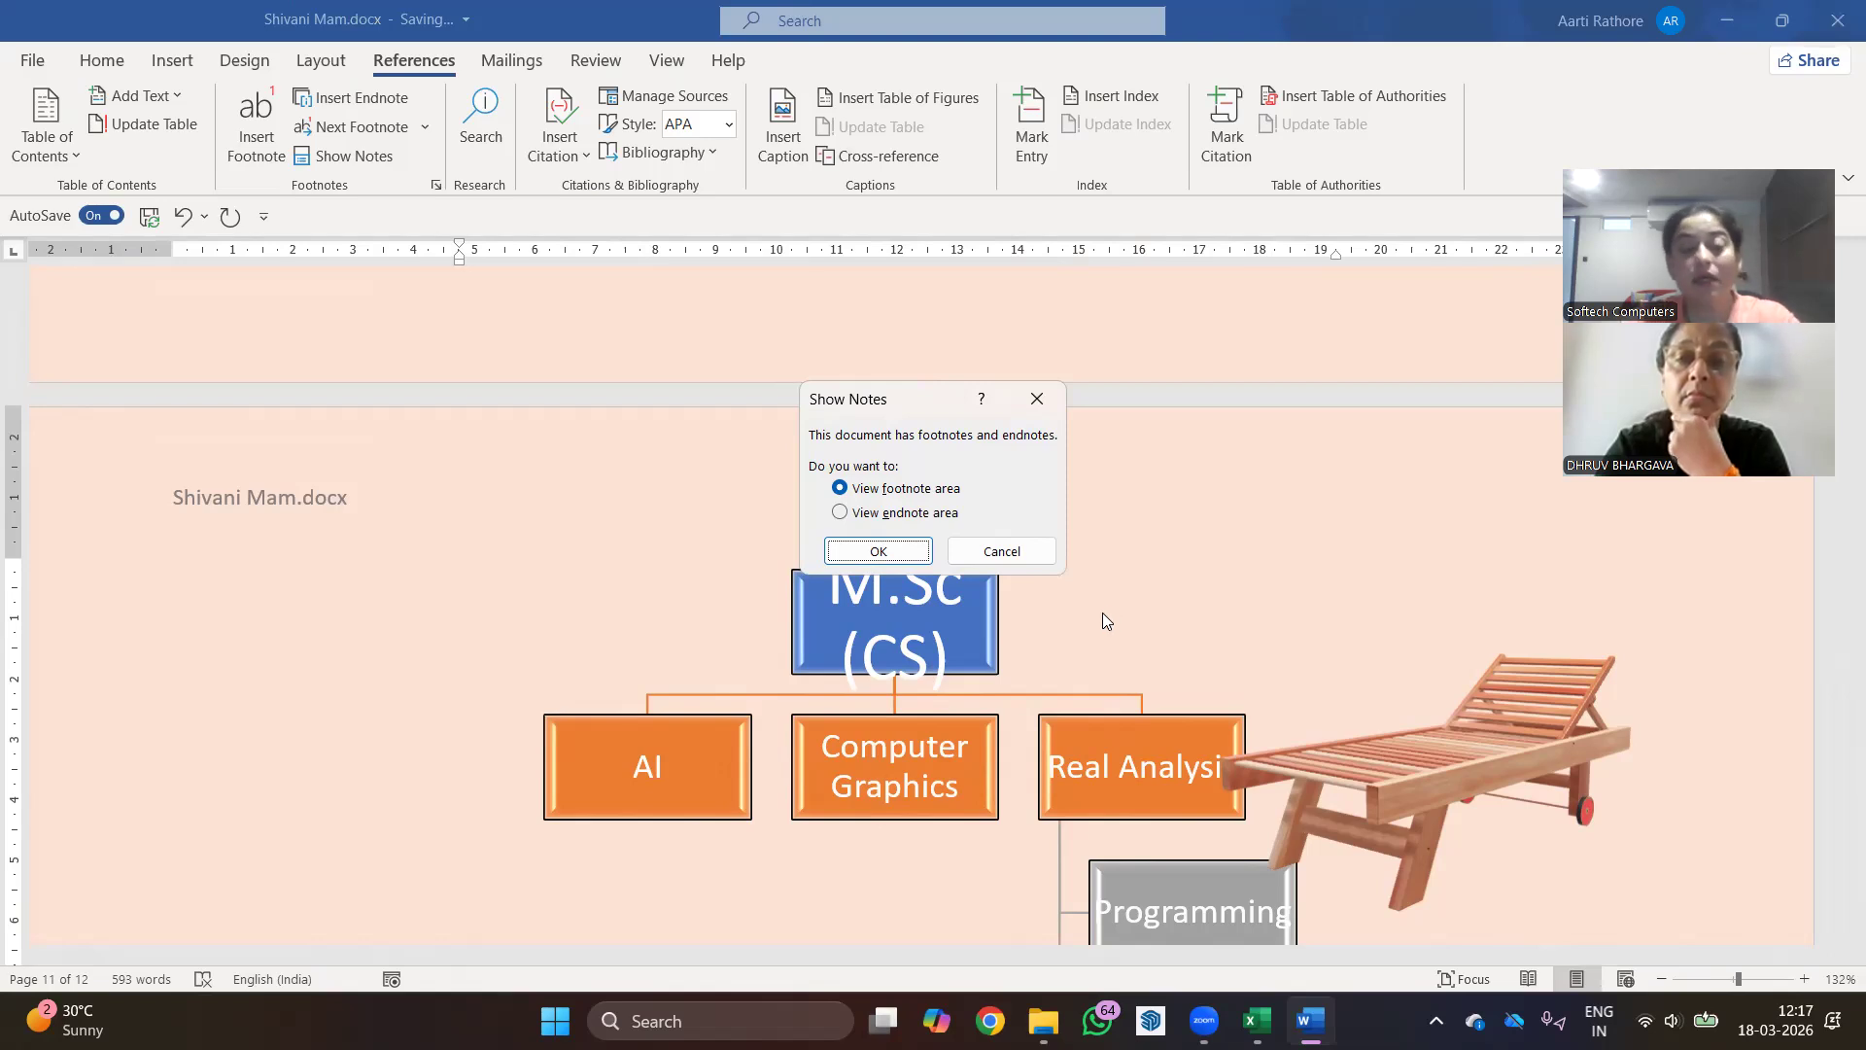
left_click(904, 513)
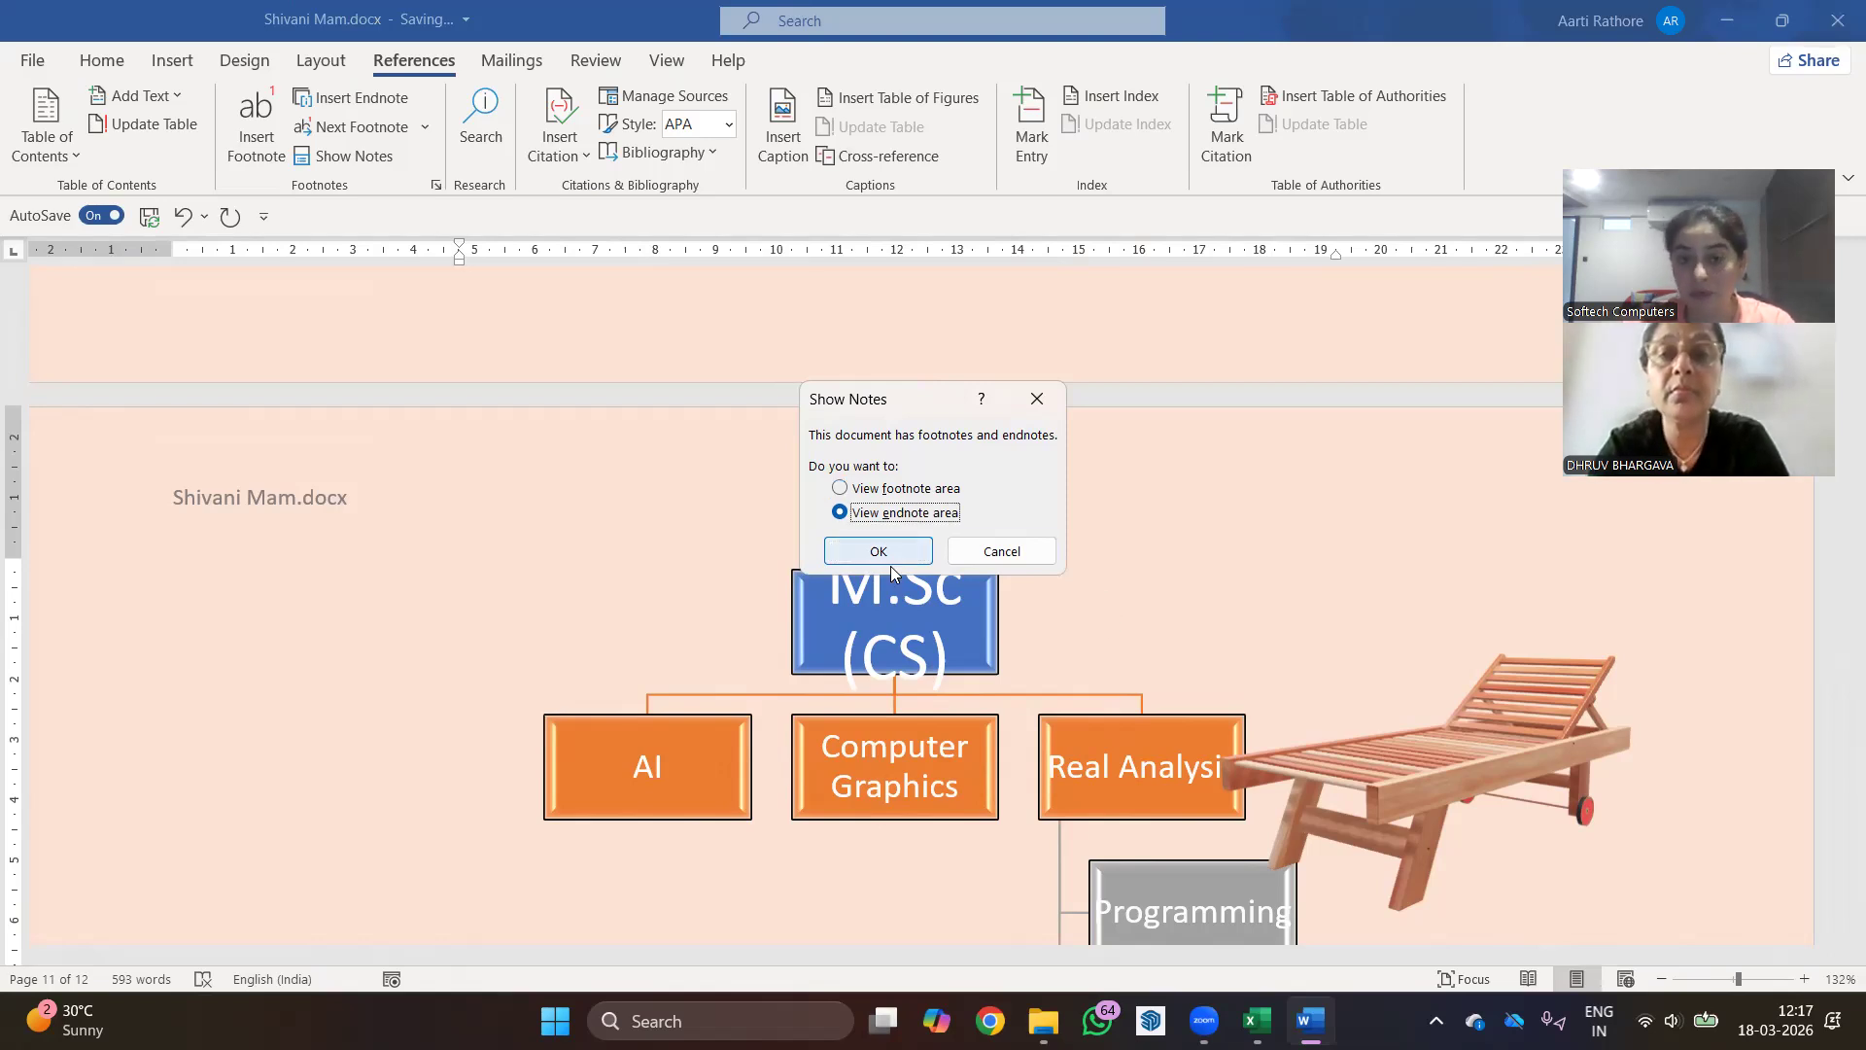
left_click(893, 554)
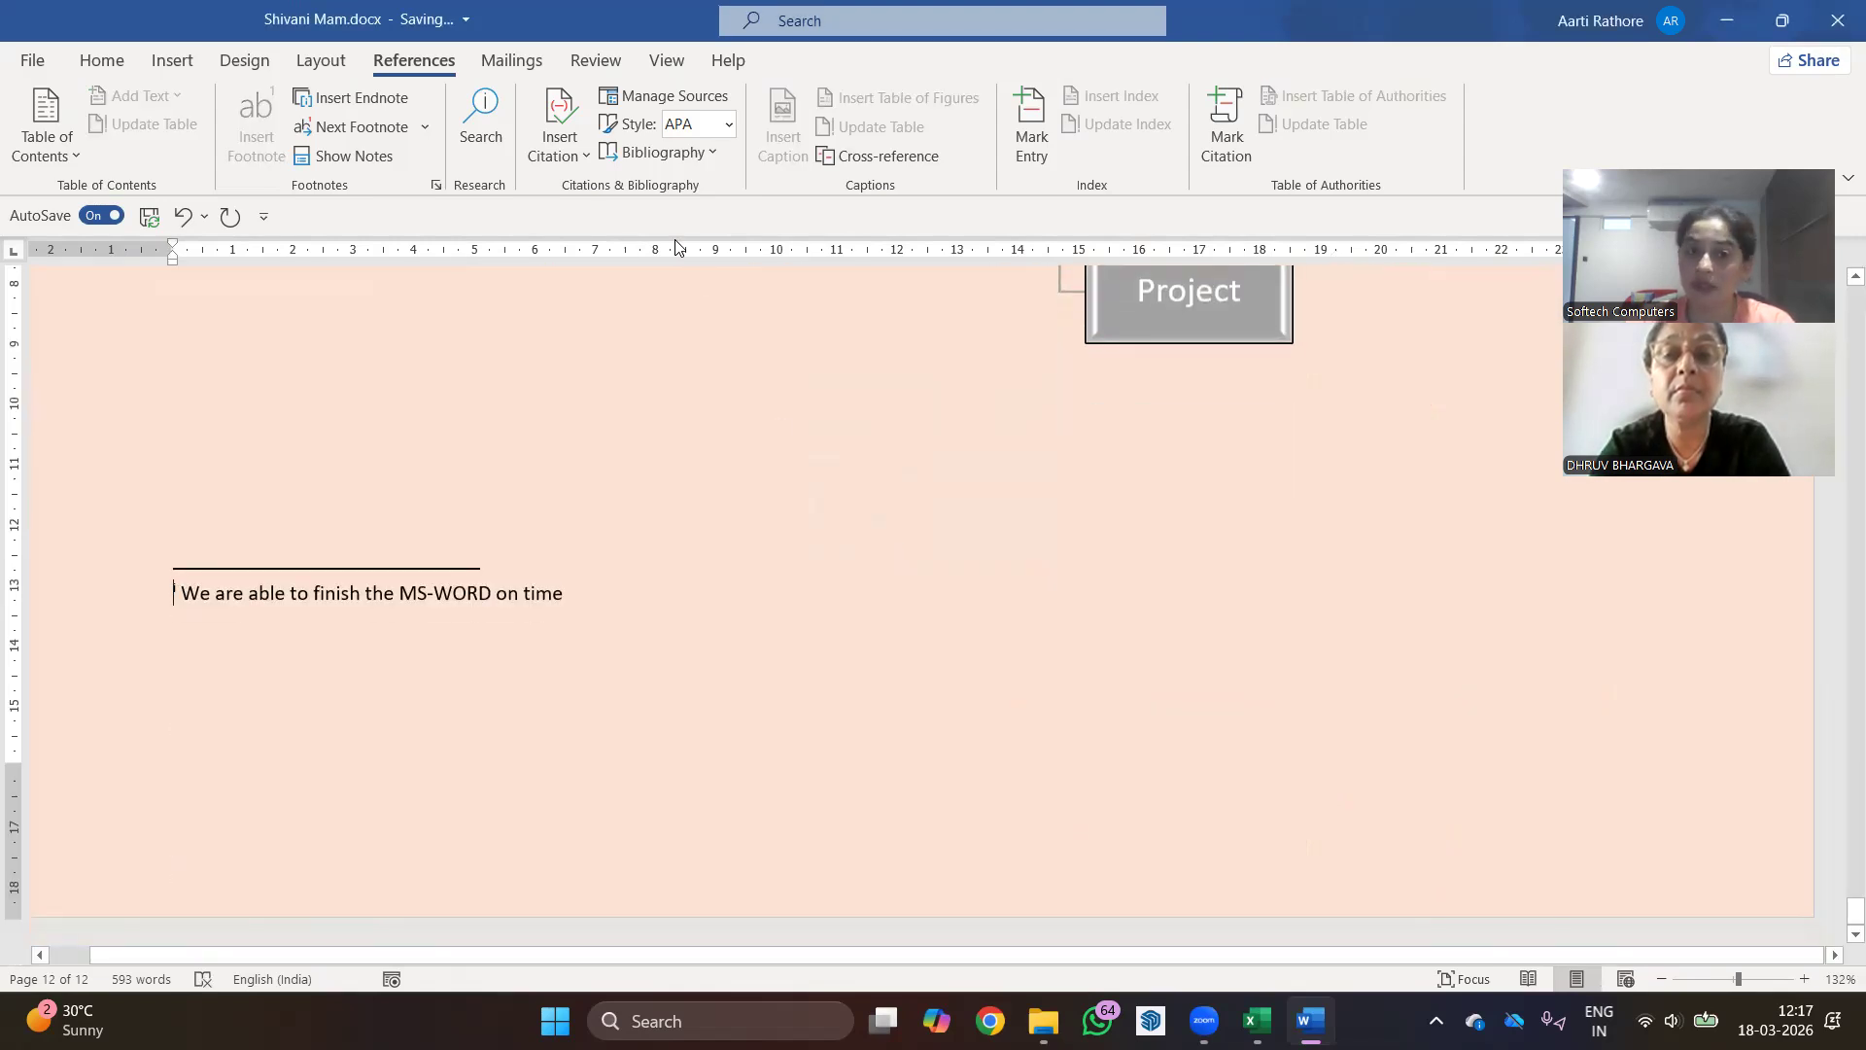
left_click(355, 156)
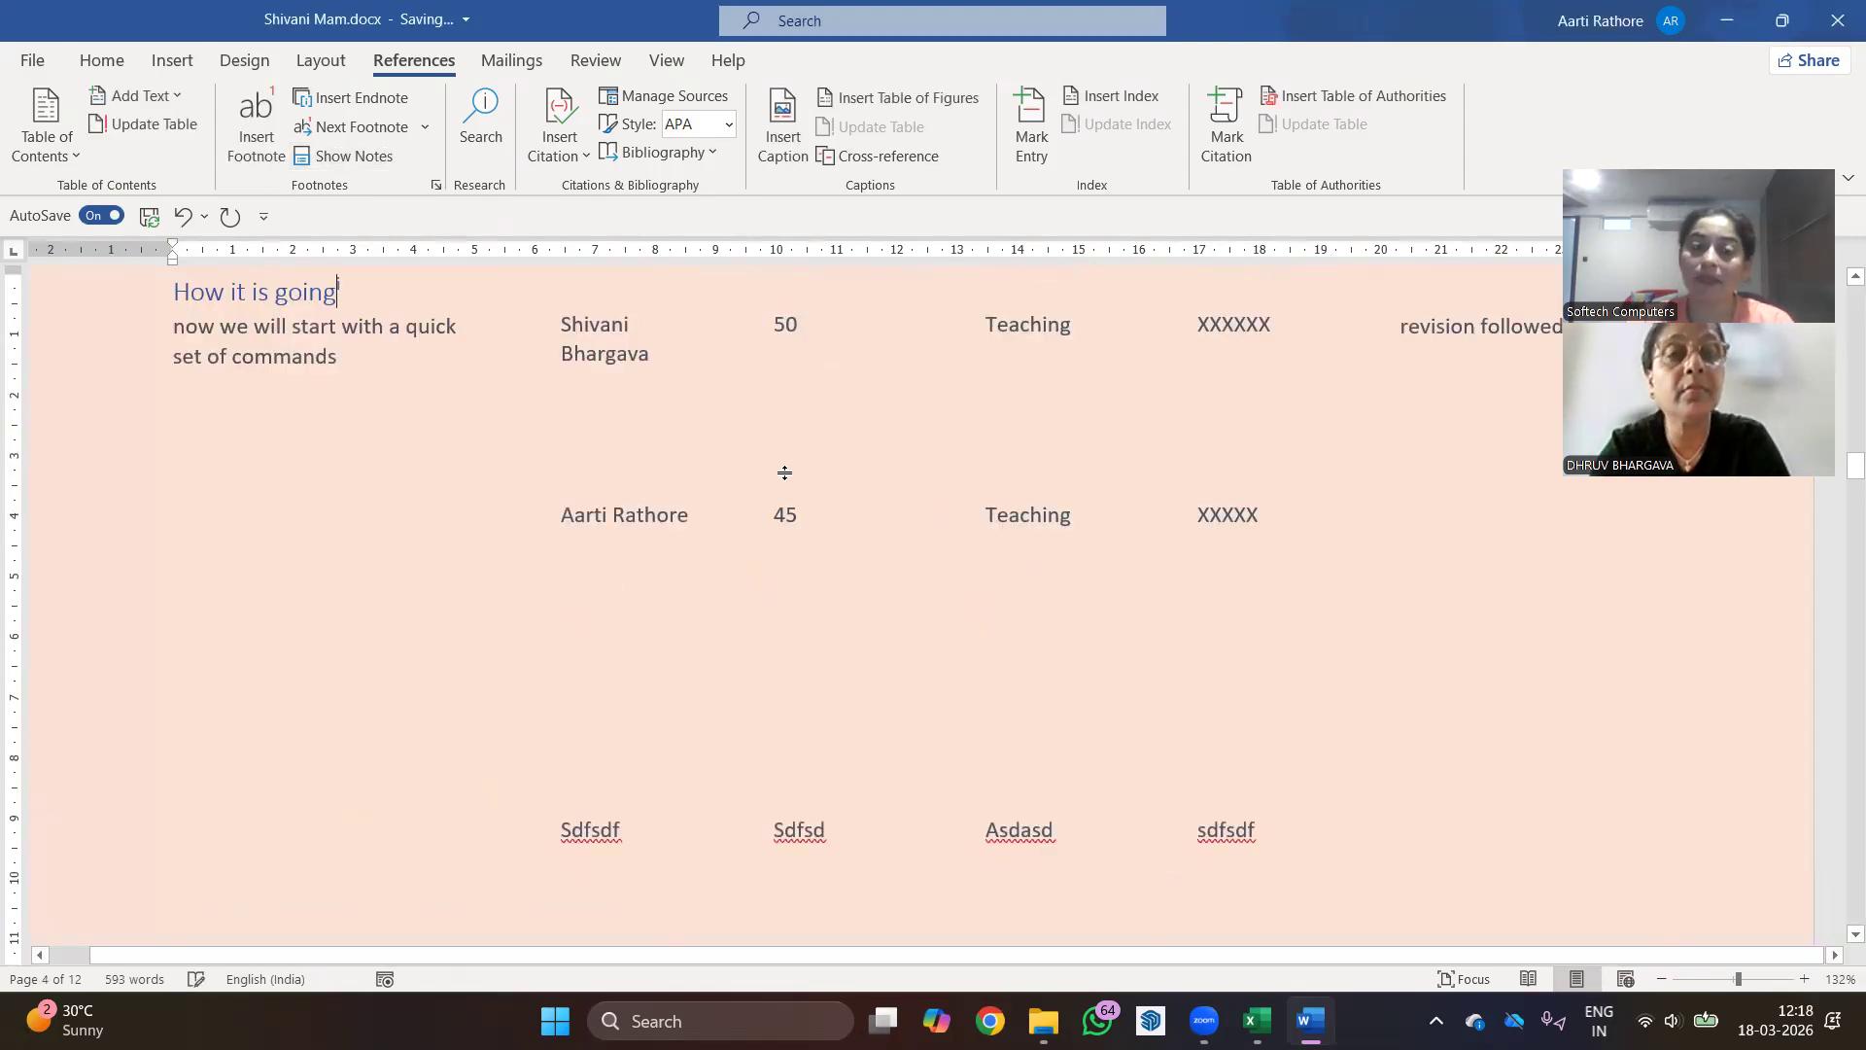
- Show the document's footnote area from the Course Contents pages and view both footnotes
scroll(558, 488, "up", 5)
scroll(559, 487, "up", 10)
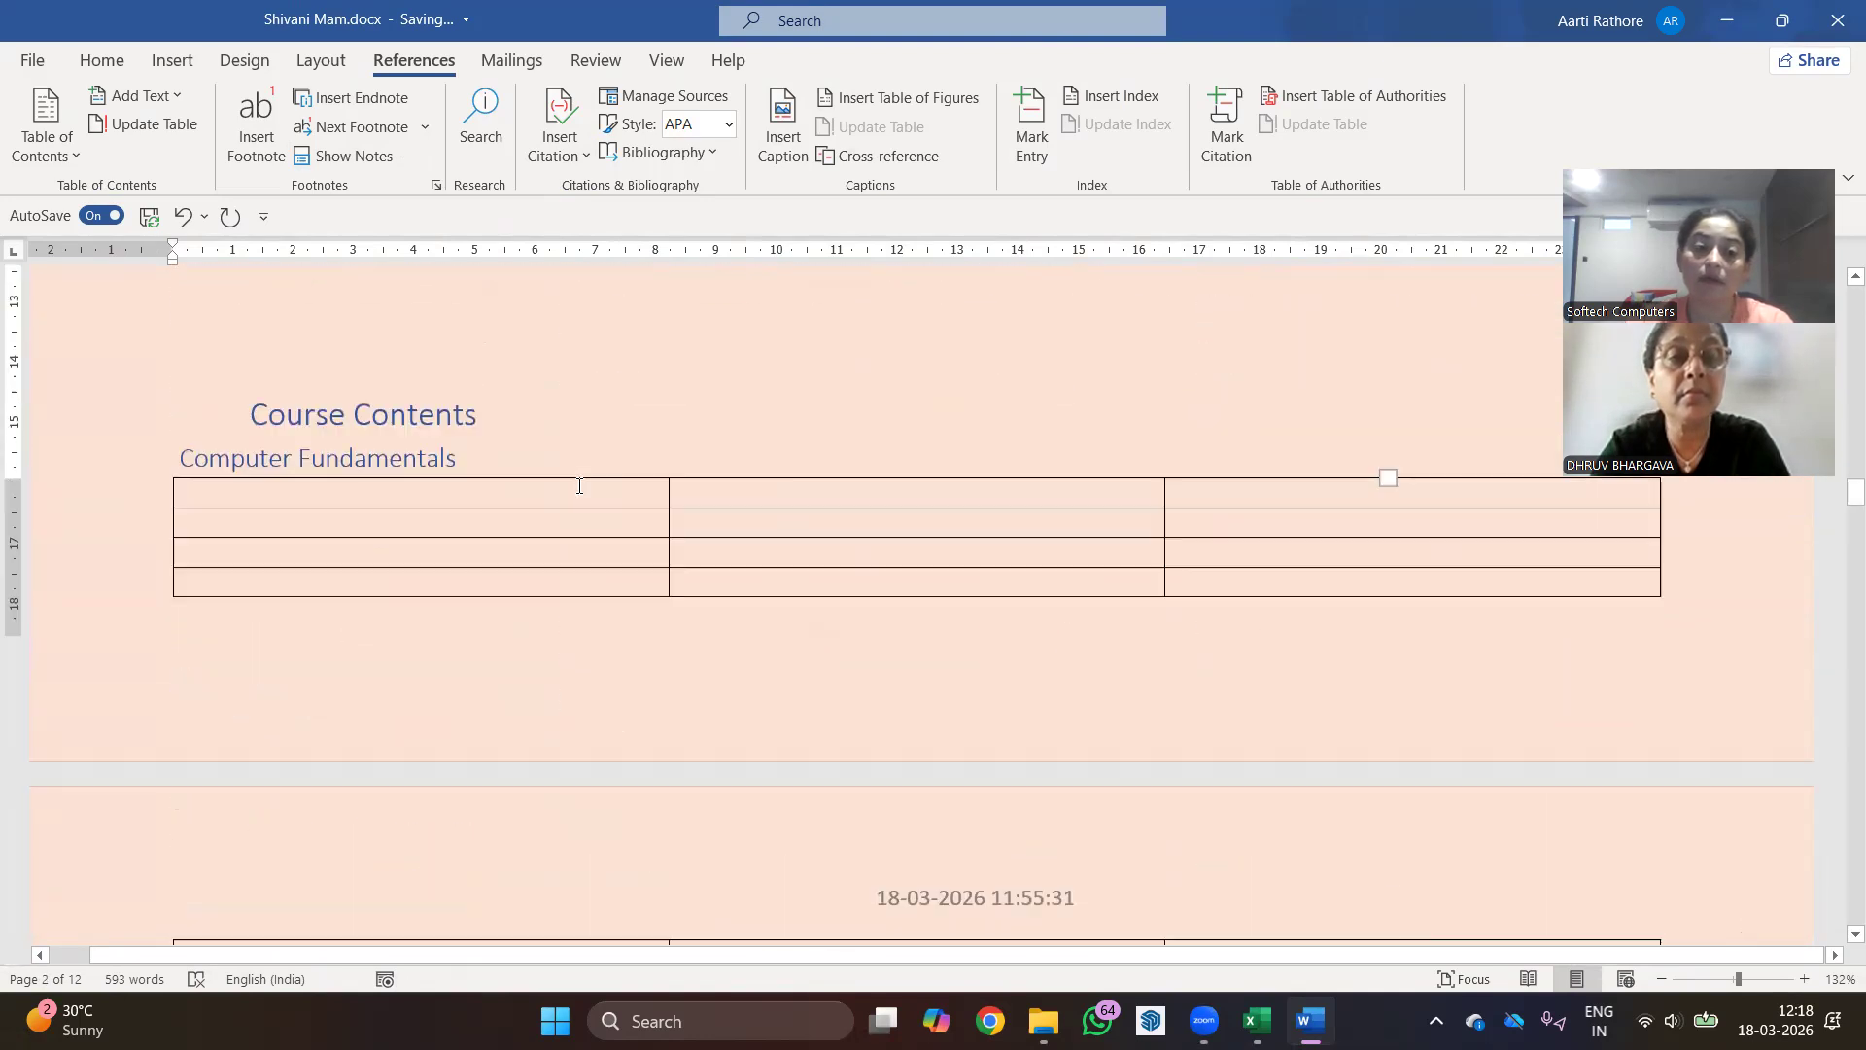
scroll(579, 486, "down", 3)
left_click(355, 156)
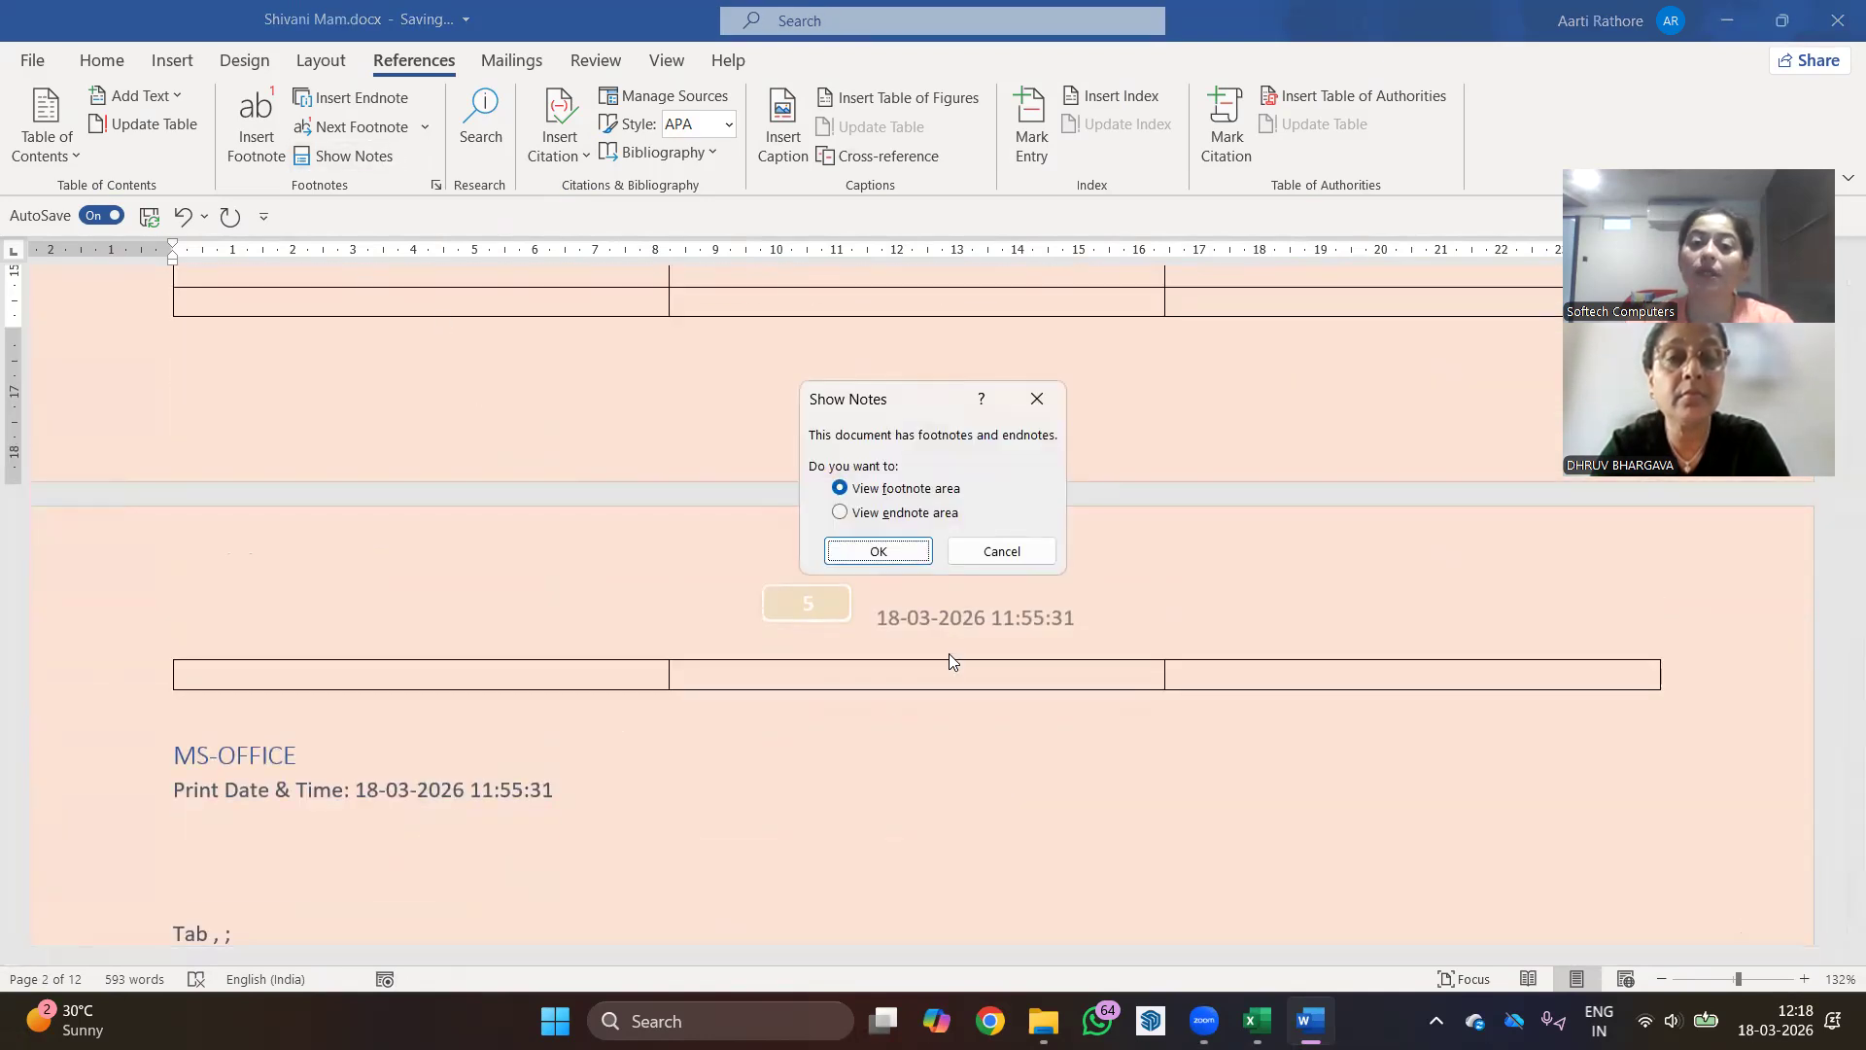
left_click(909, 550)
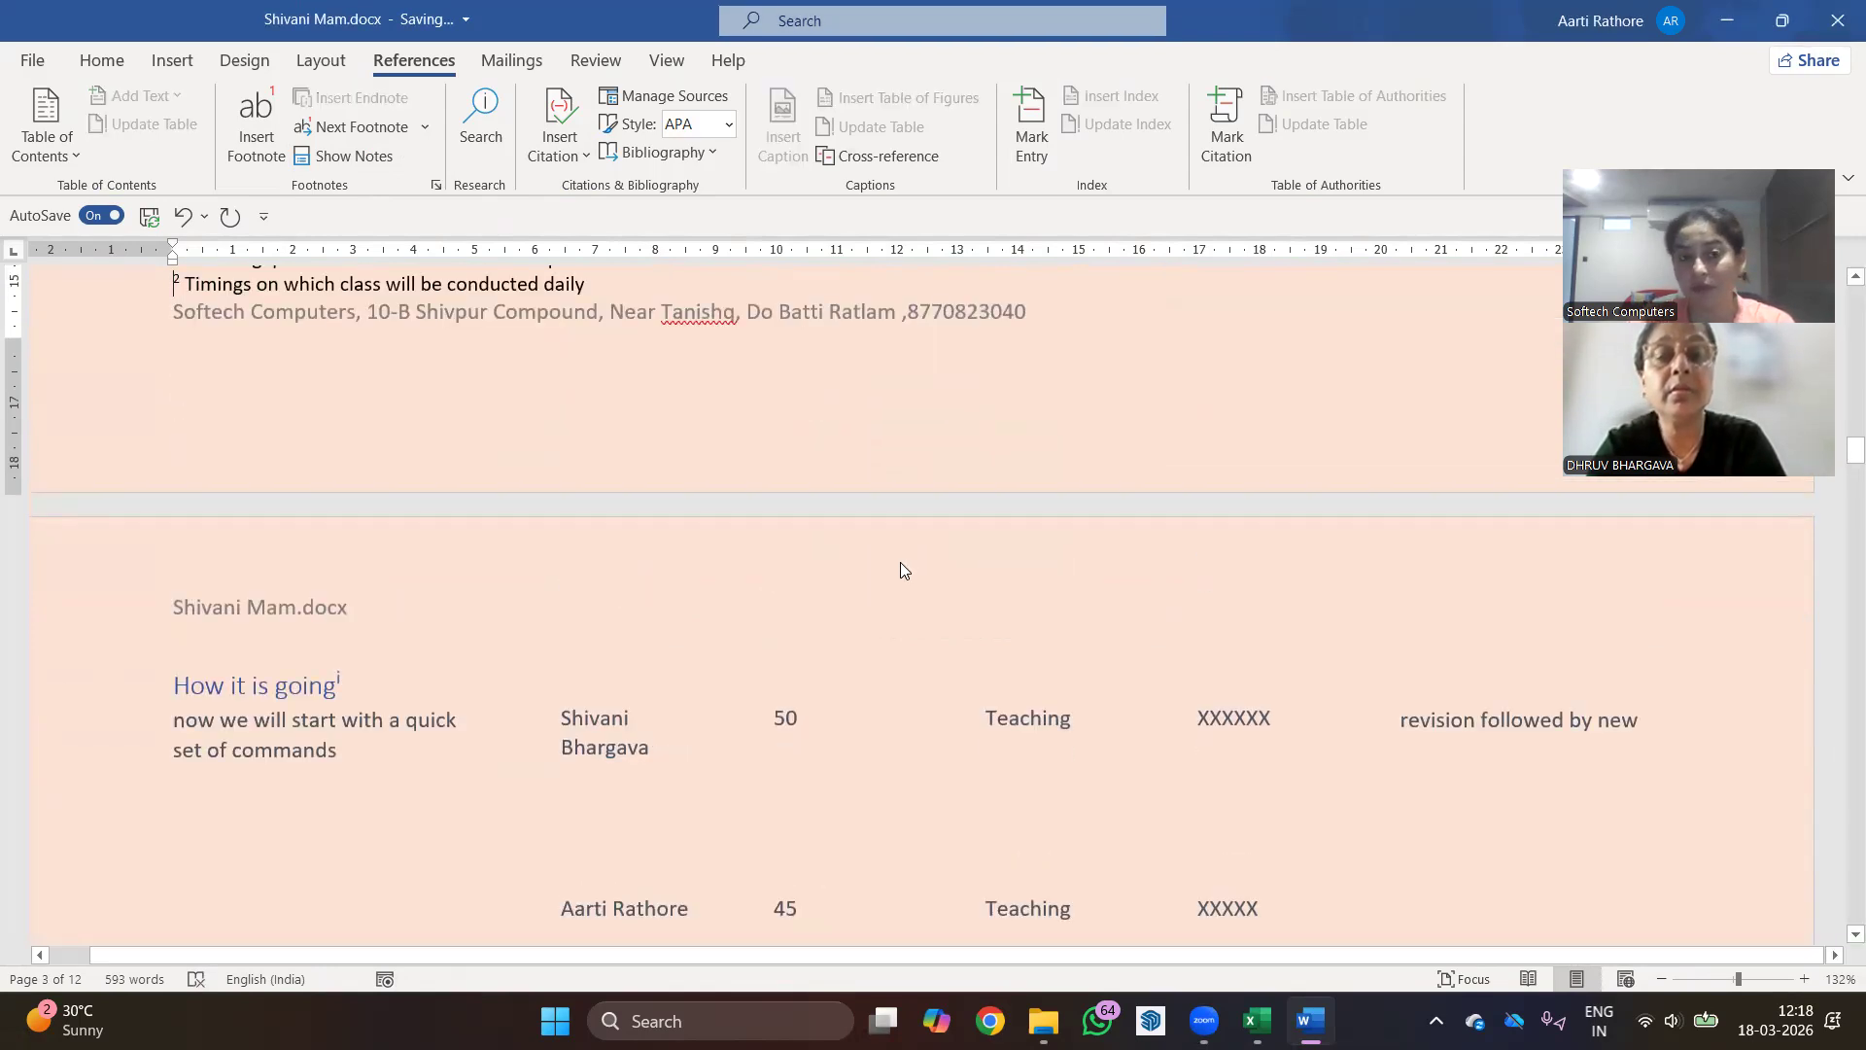
scroll(900, 561, "up", 3)
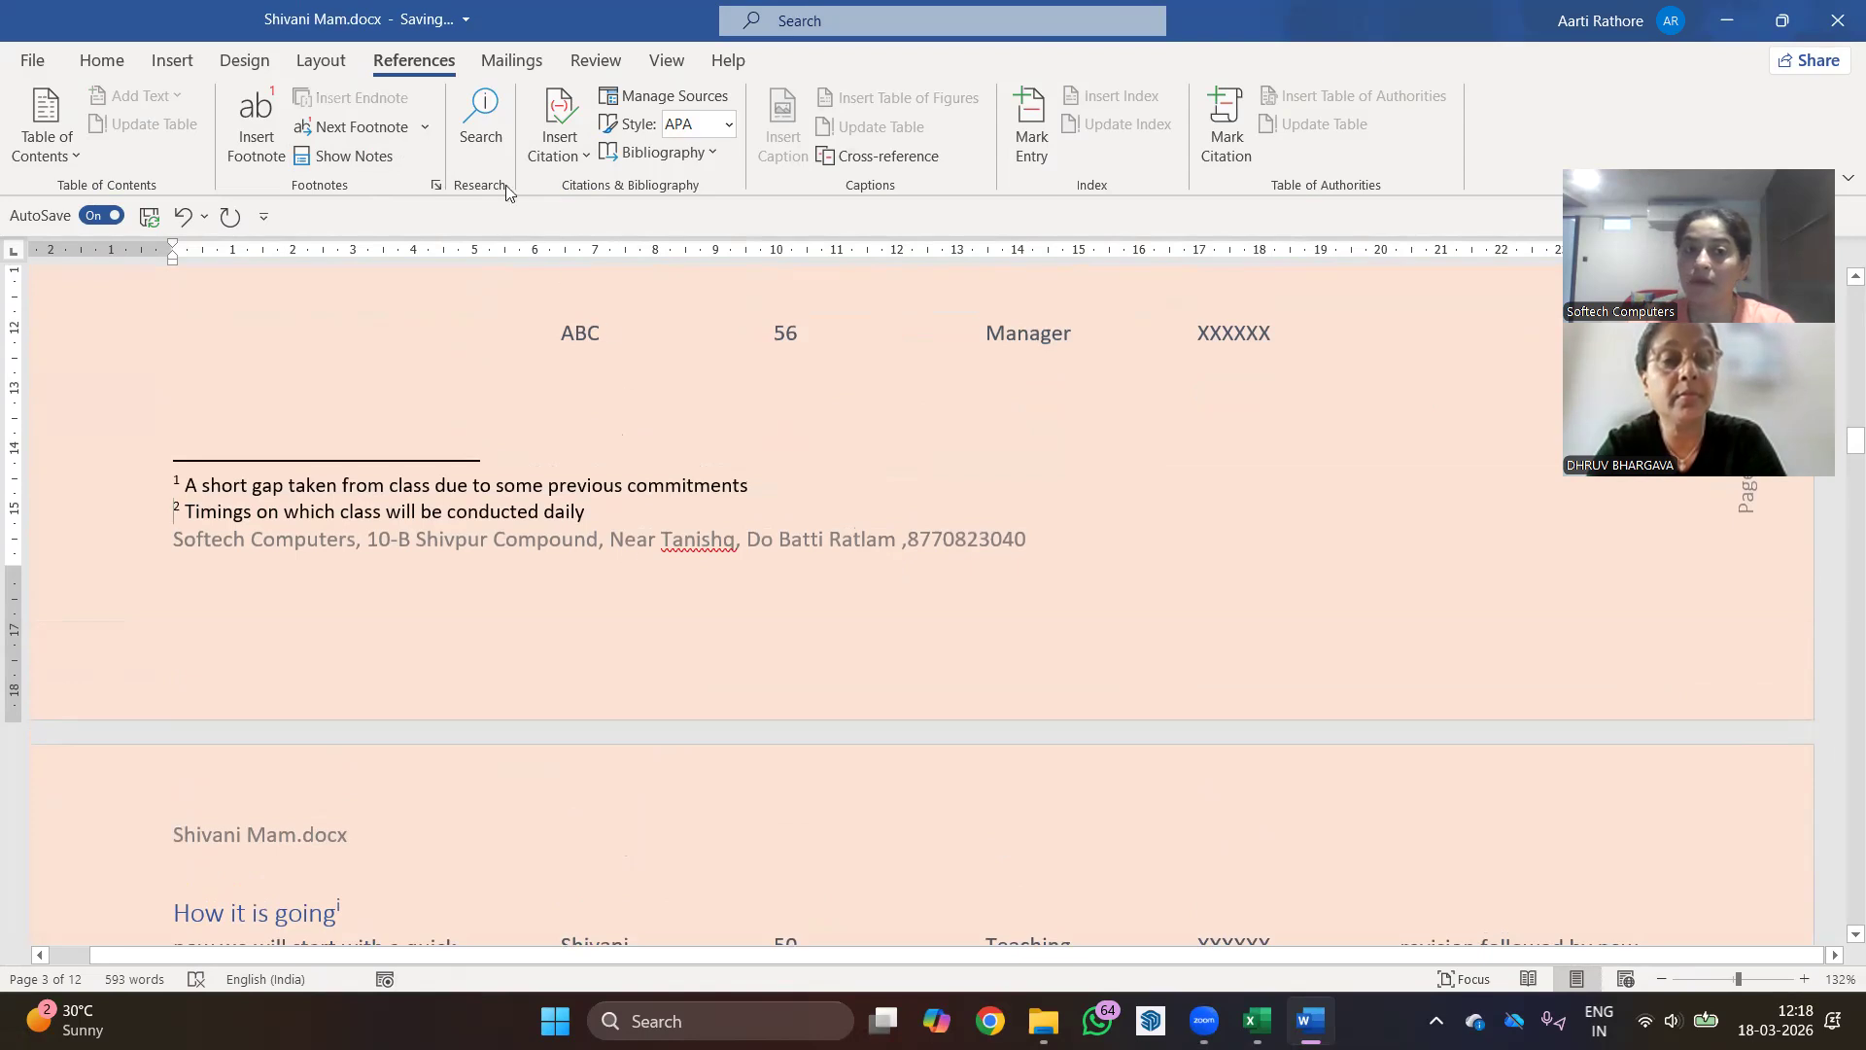
- Go to the next footnote and try another option for moving between the document's notes
left_click(400, 132)
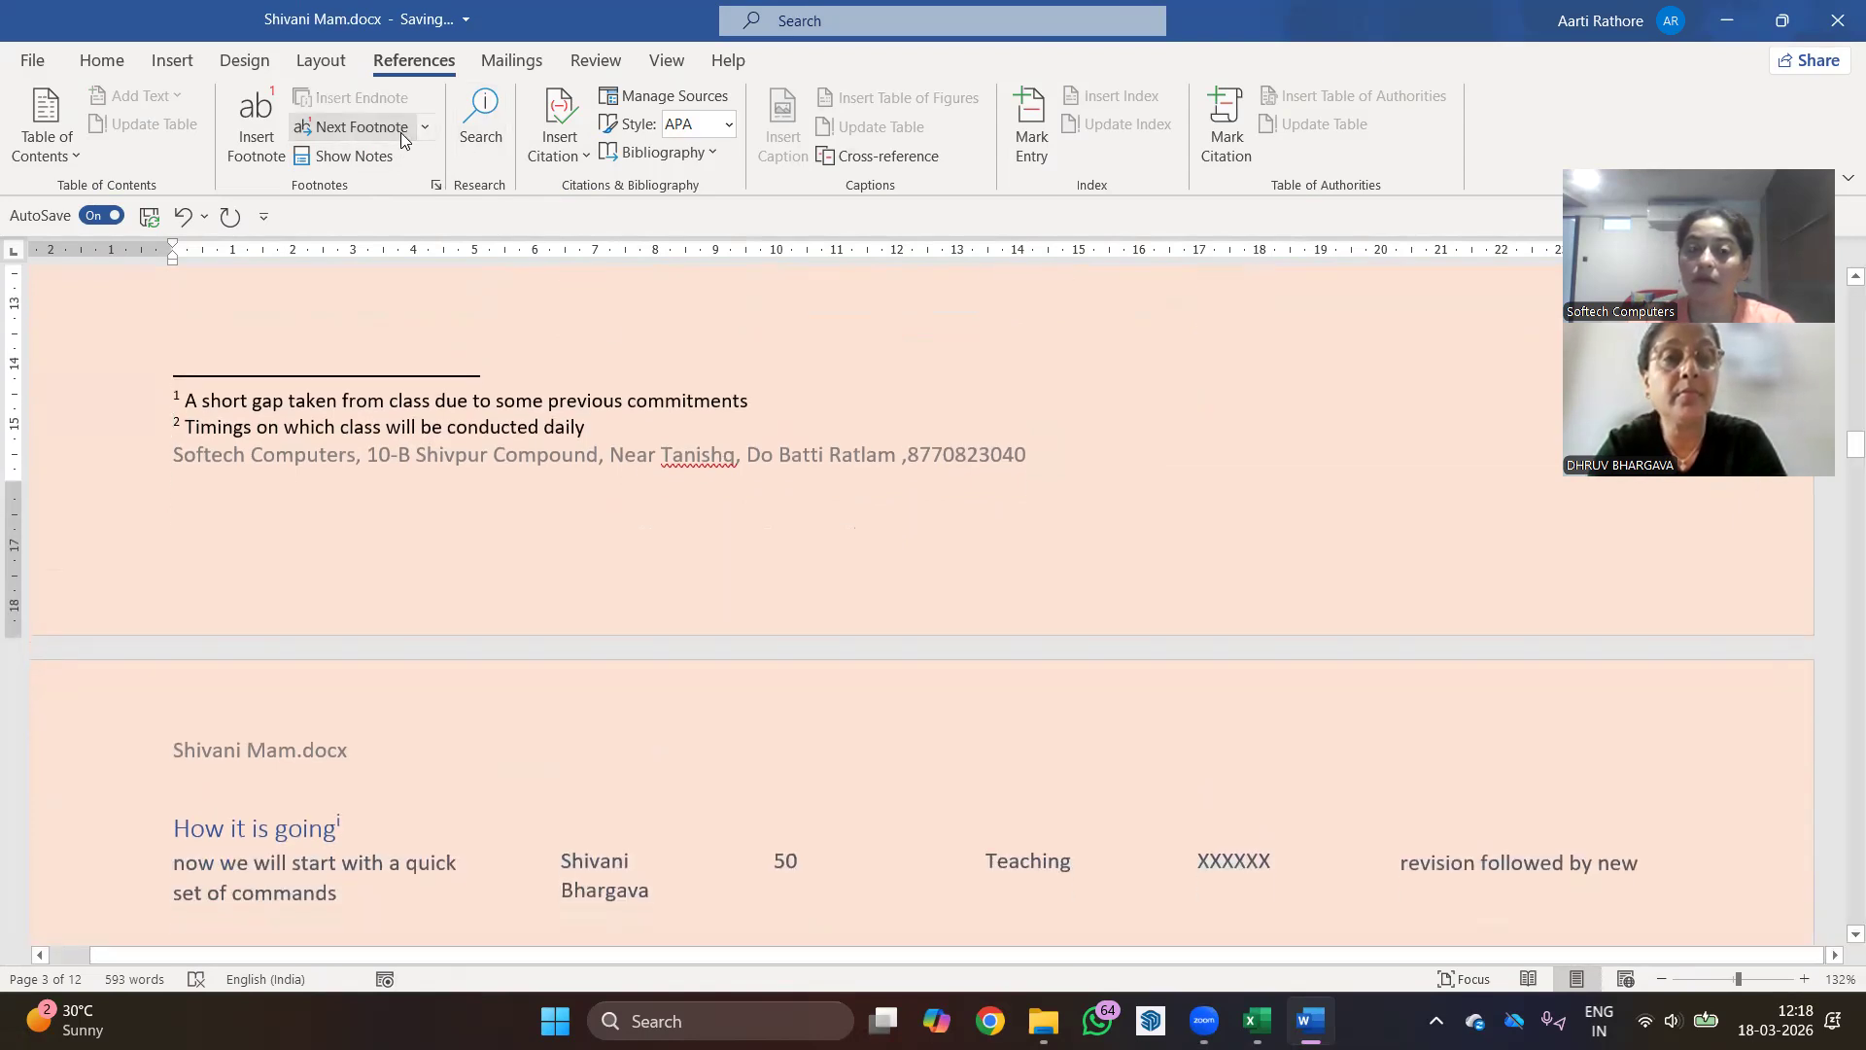
left_click(424, 128)
left_click(404, 190)
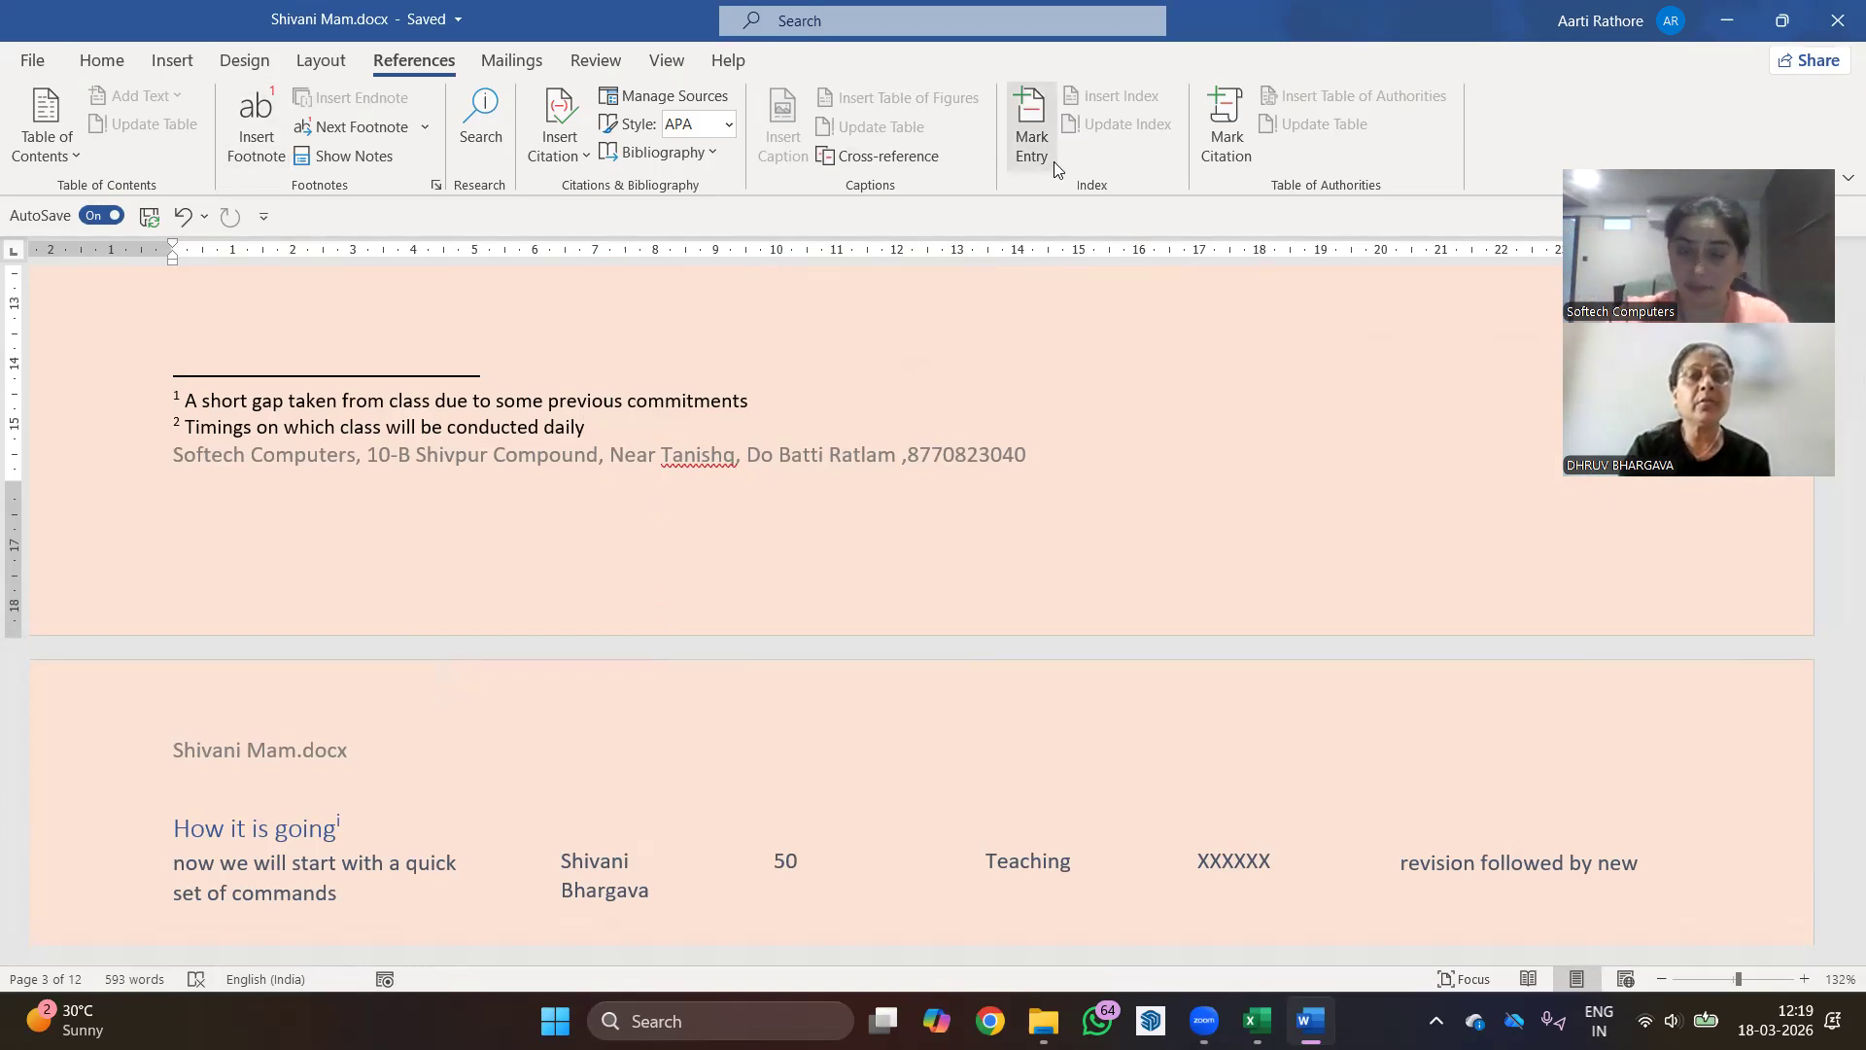
left_click(595, 61)
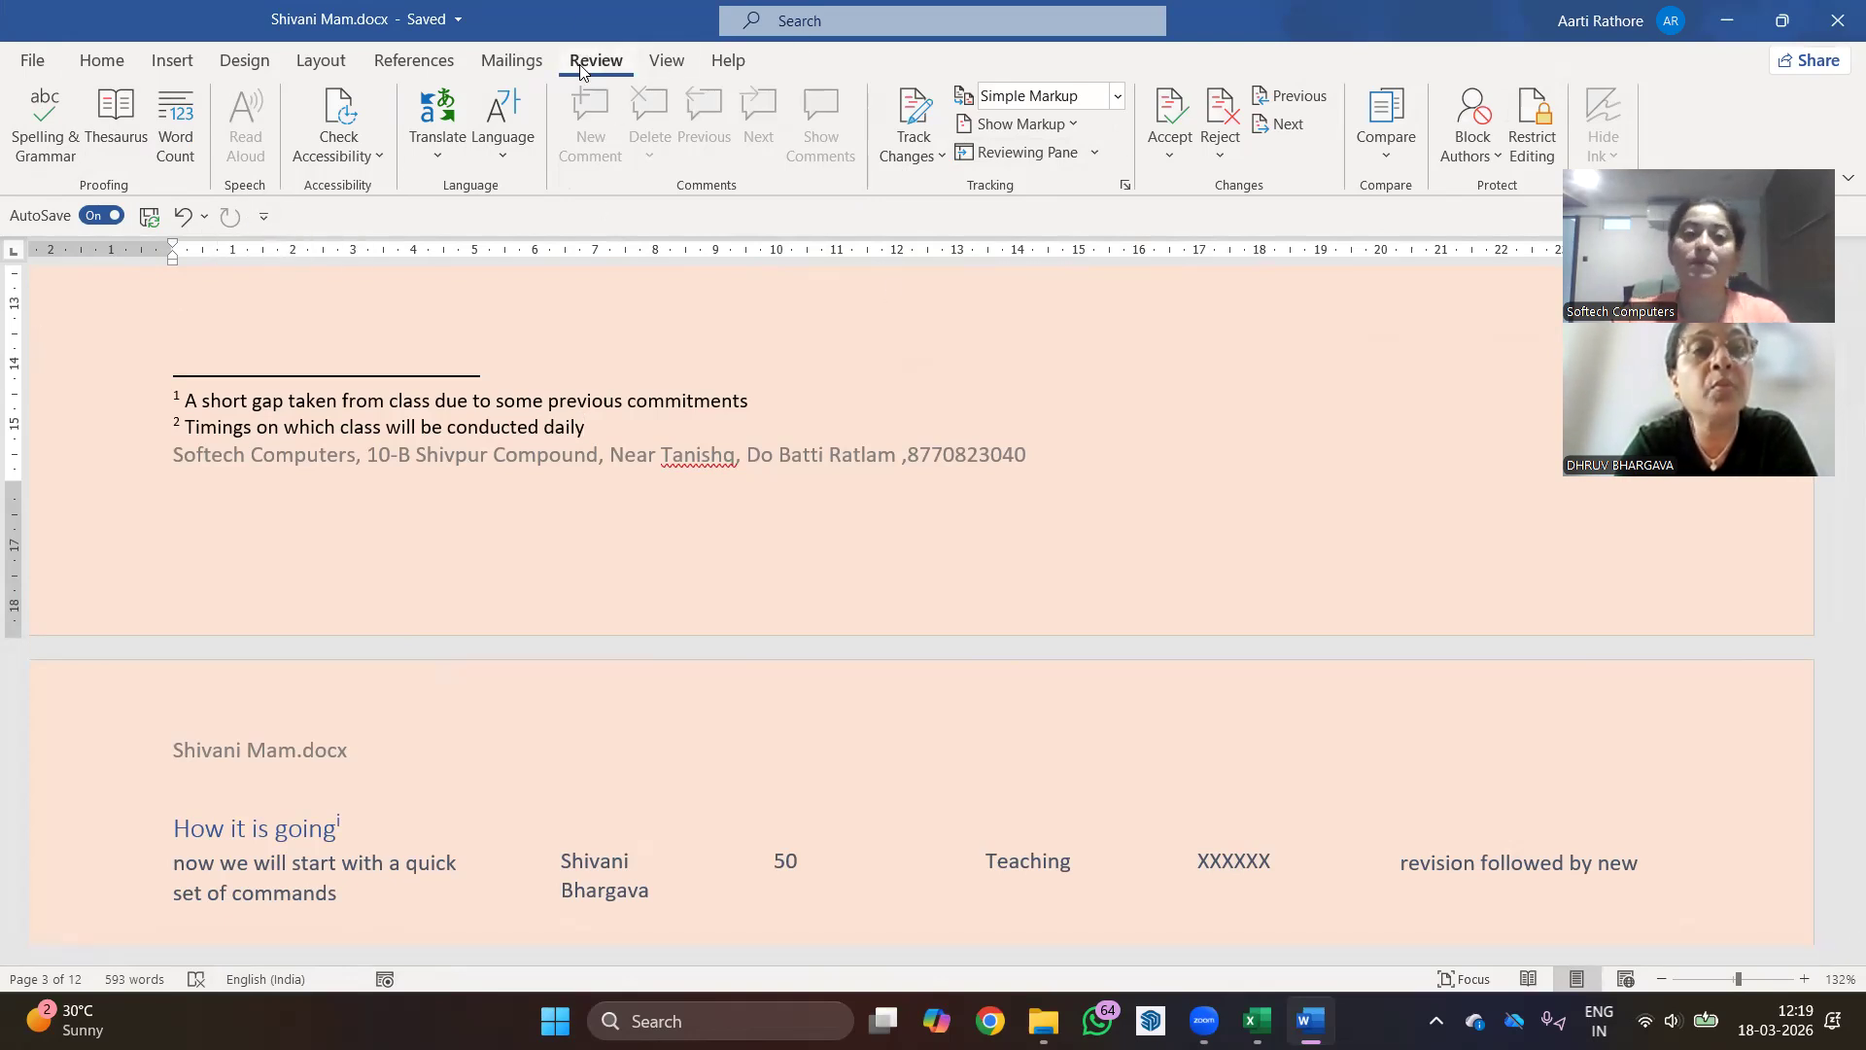
left_click(428, 64)
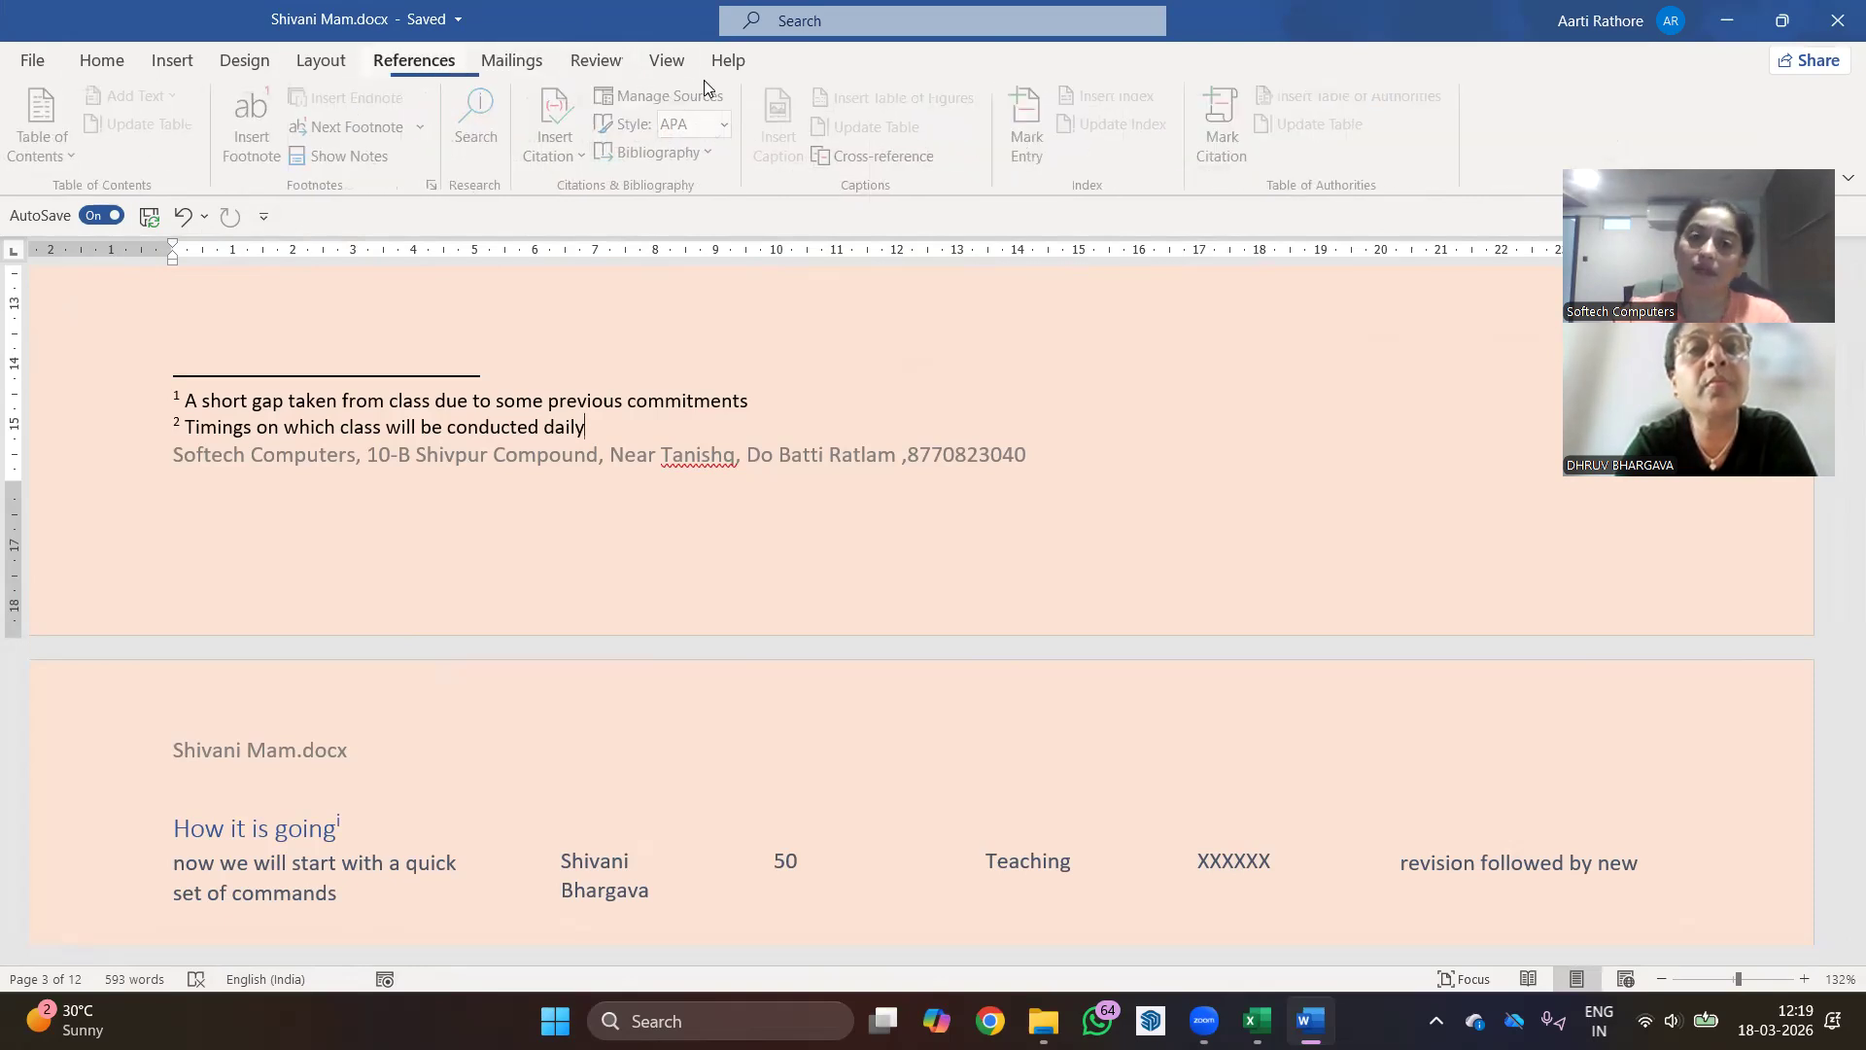